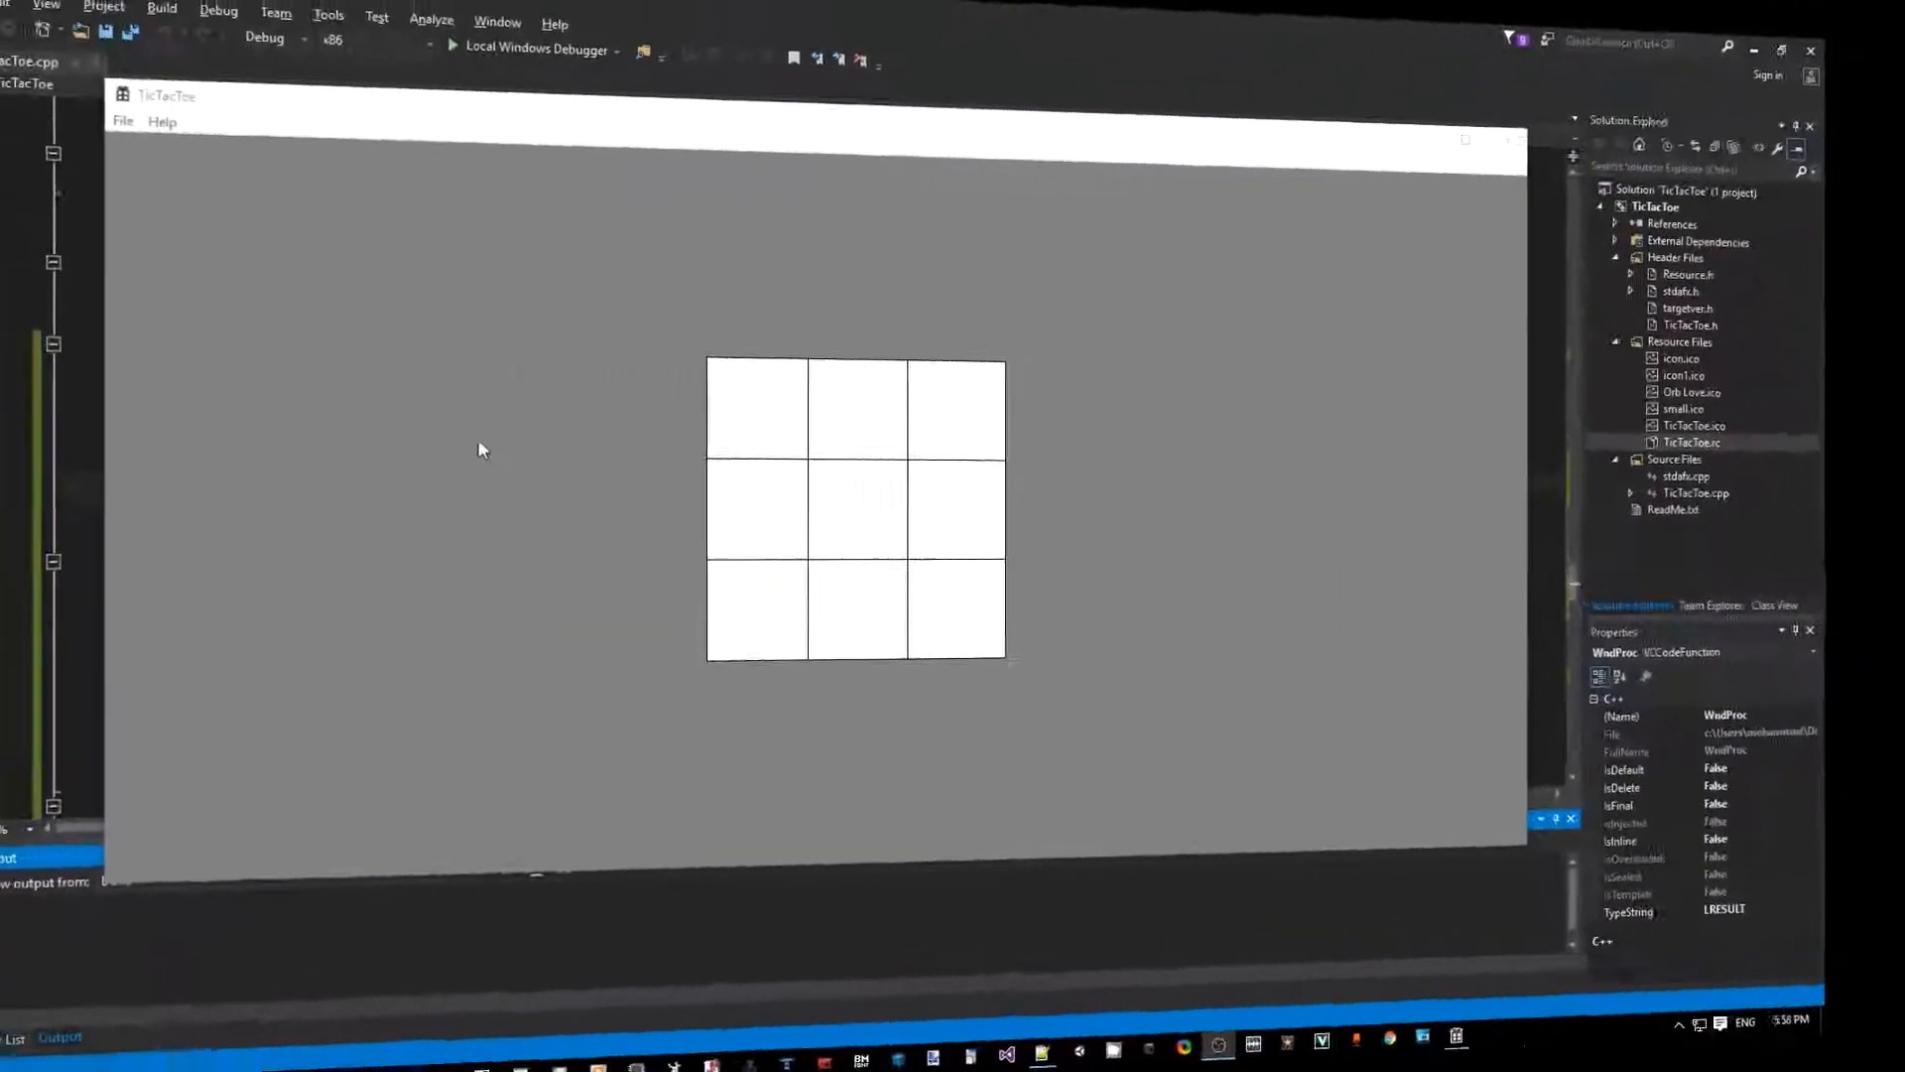
# - Confirm the running game's File menu holds only Exit, then close the game window
pyautogui.click(283, 226)
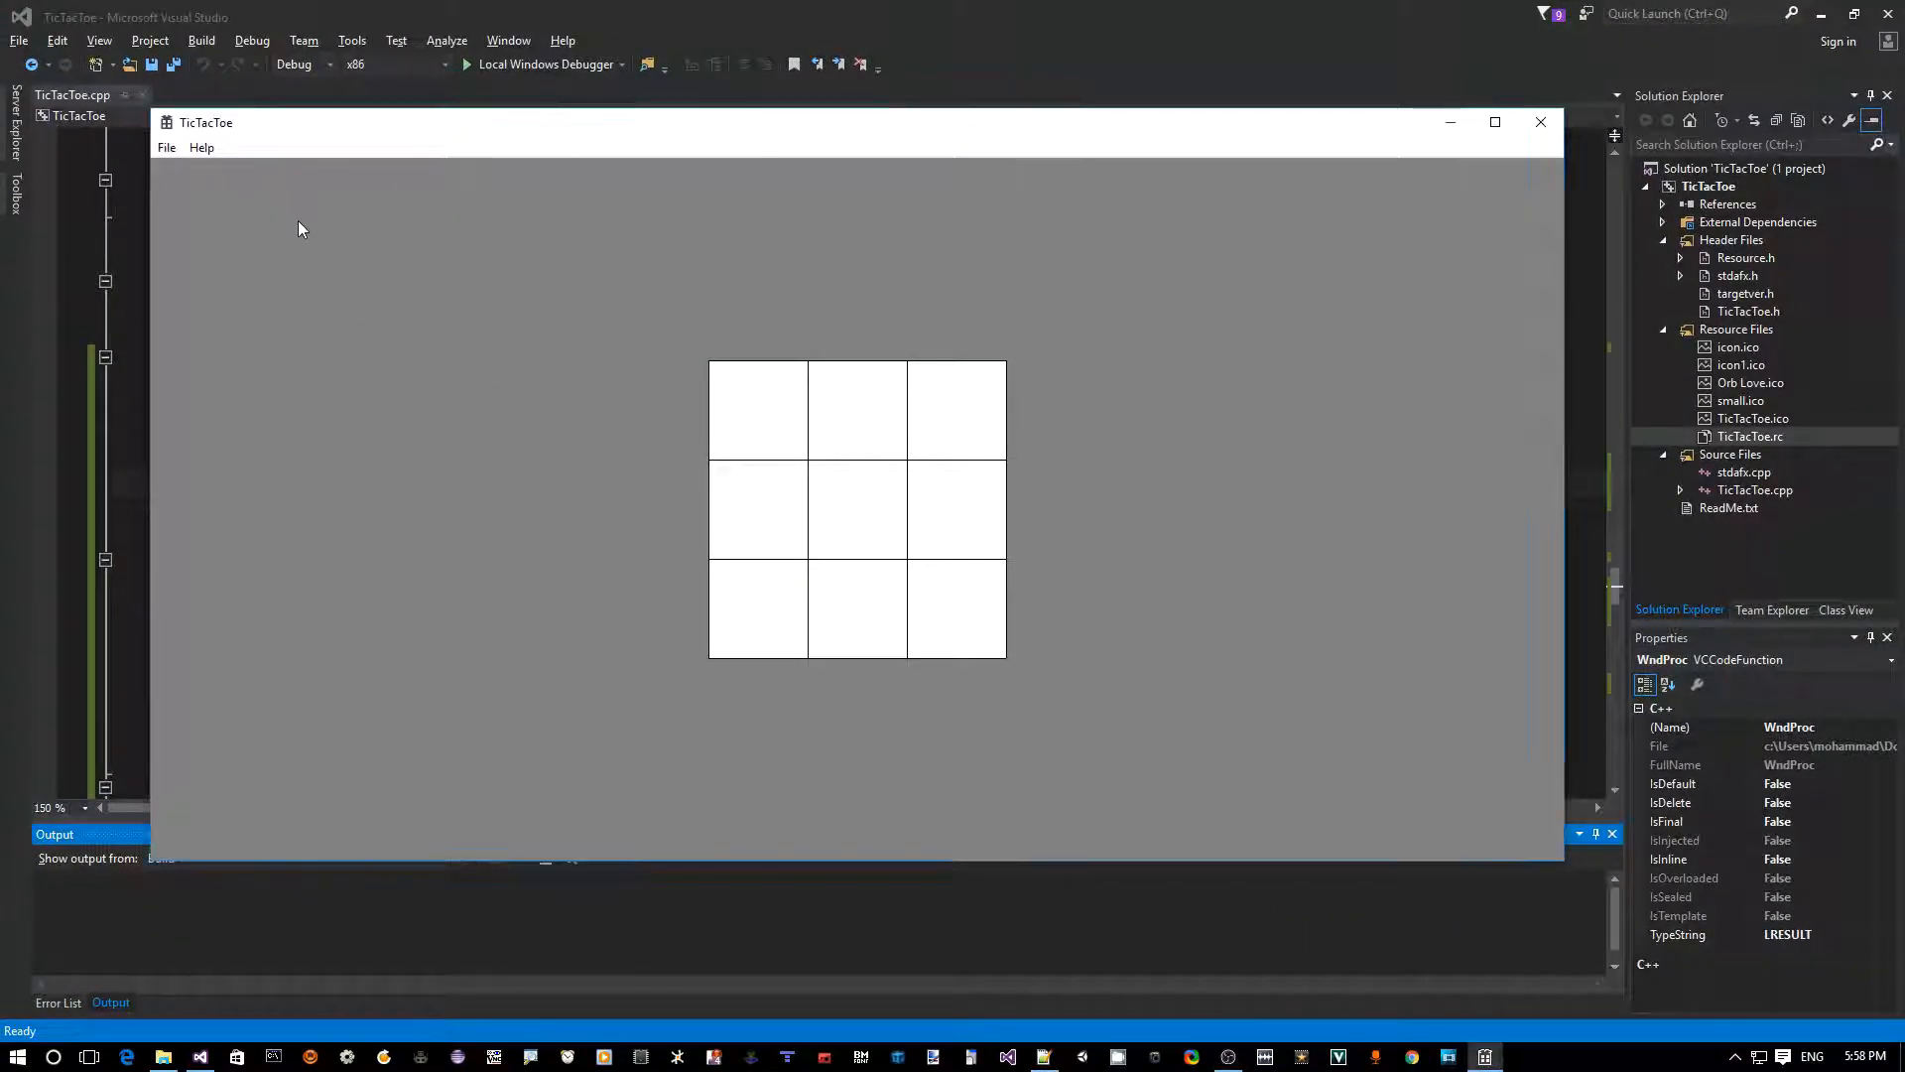
pyautogui.click(167, 148)
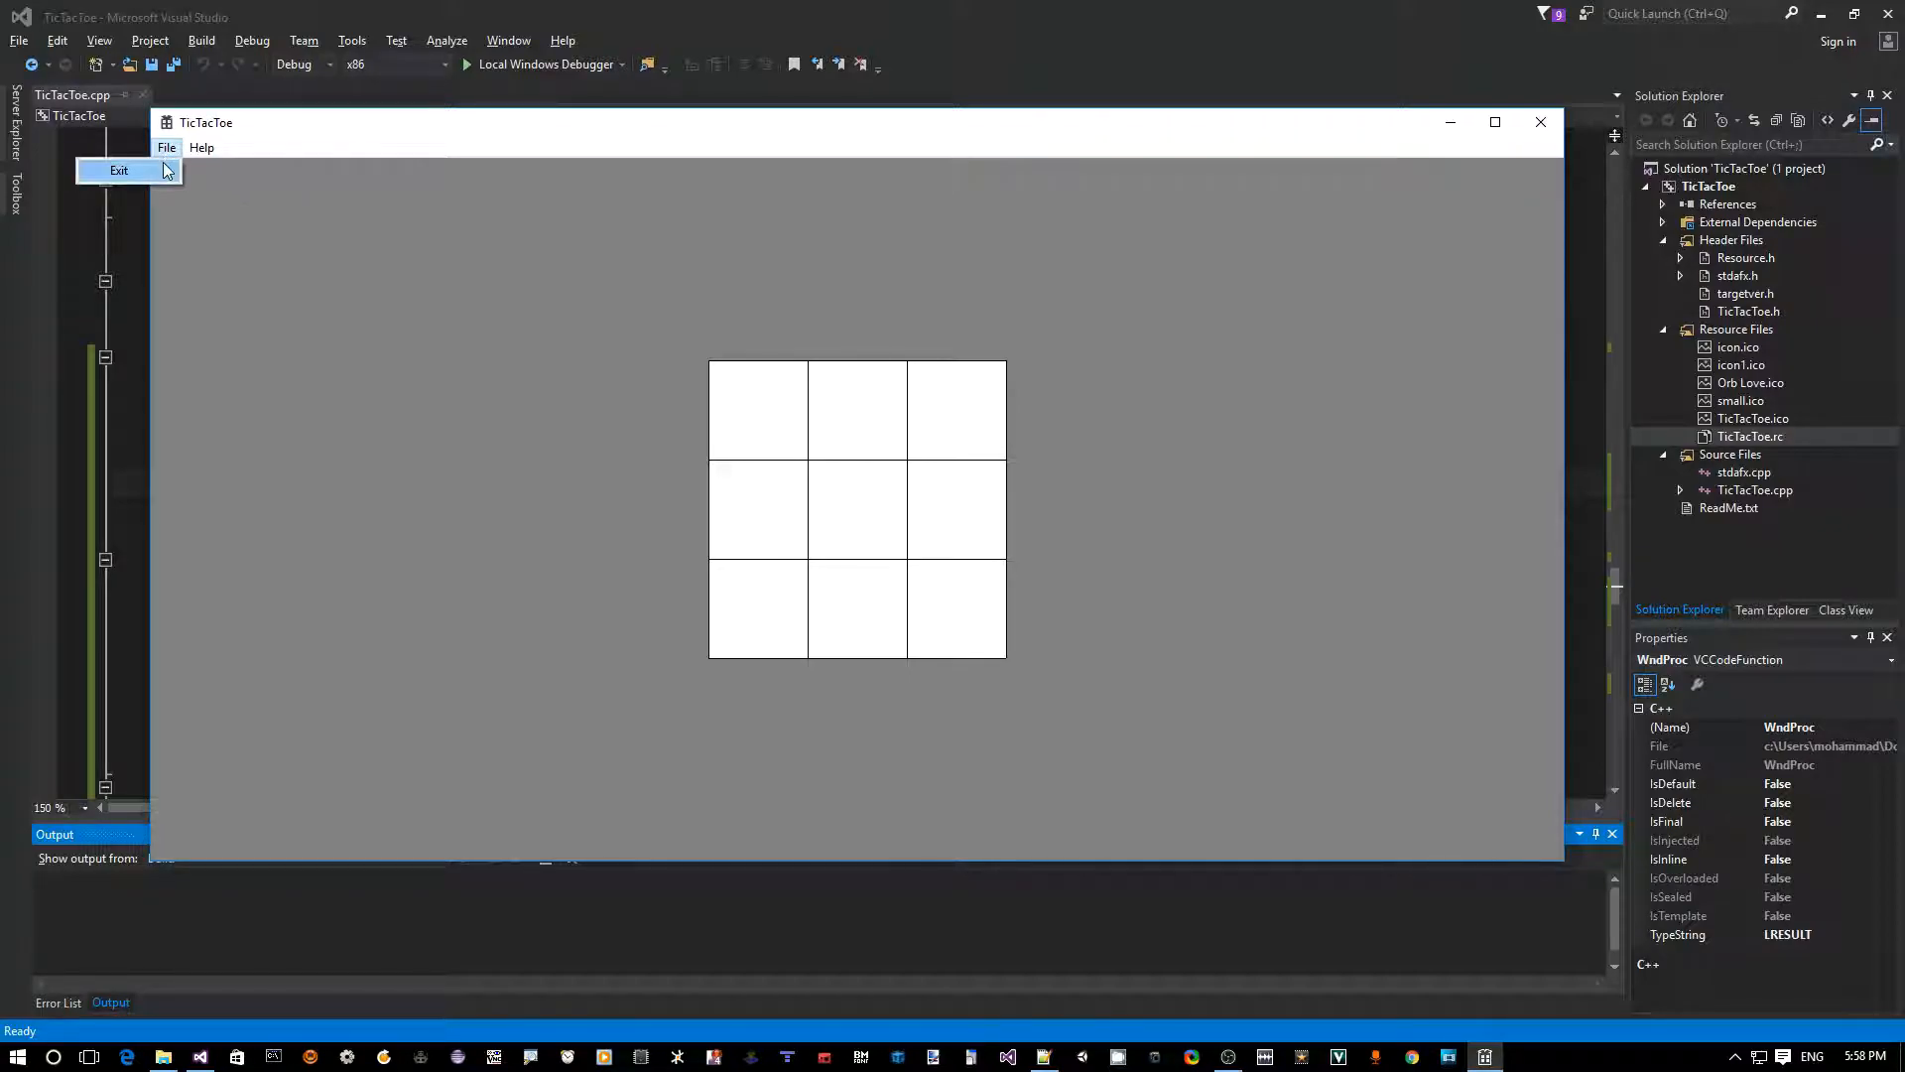
pyautogui.click(303, 239)
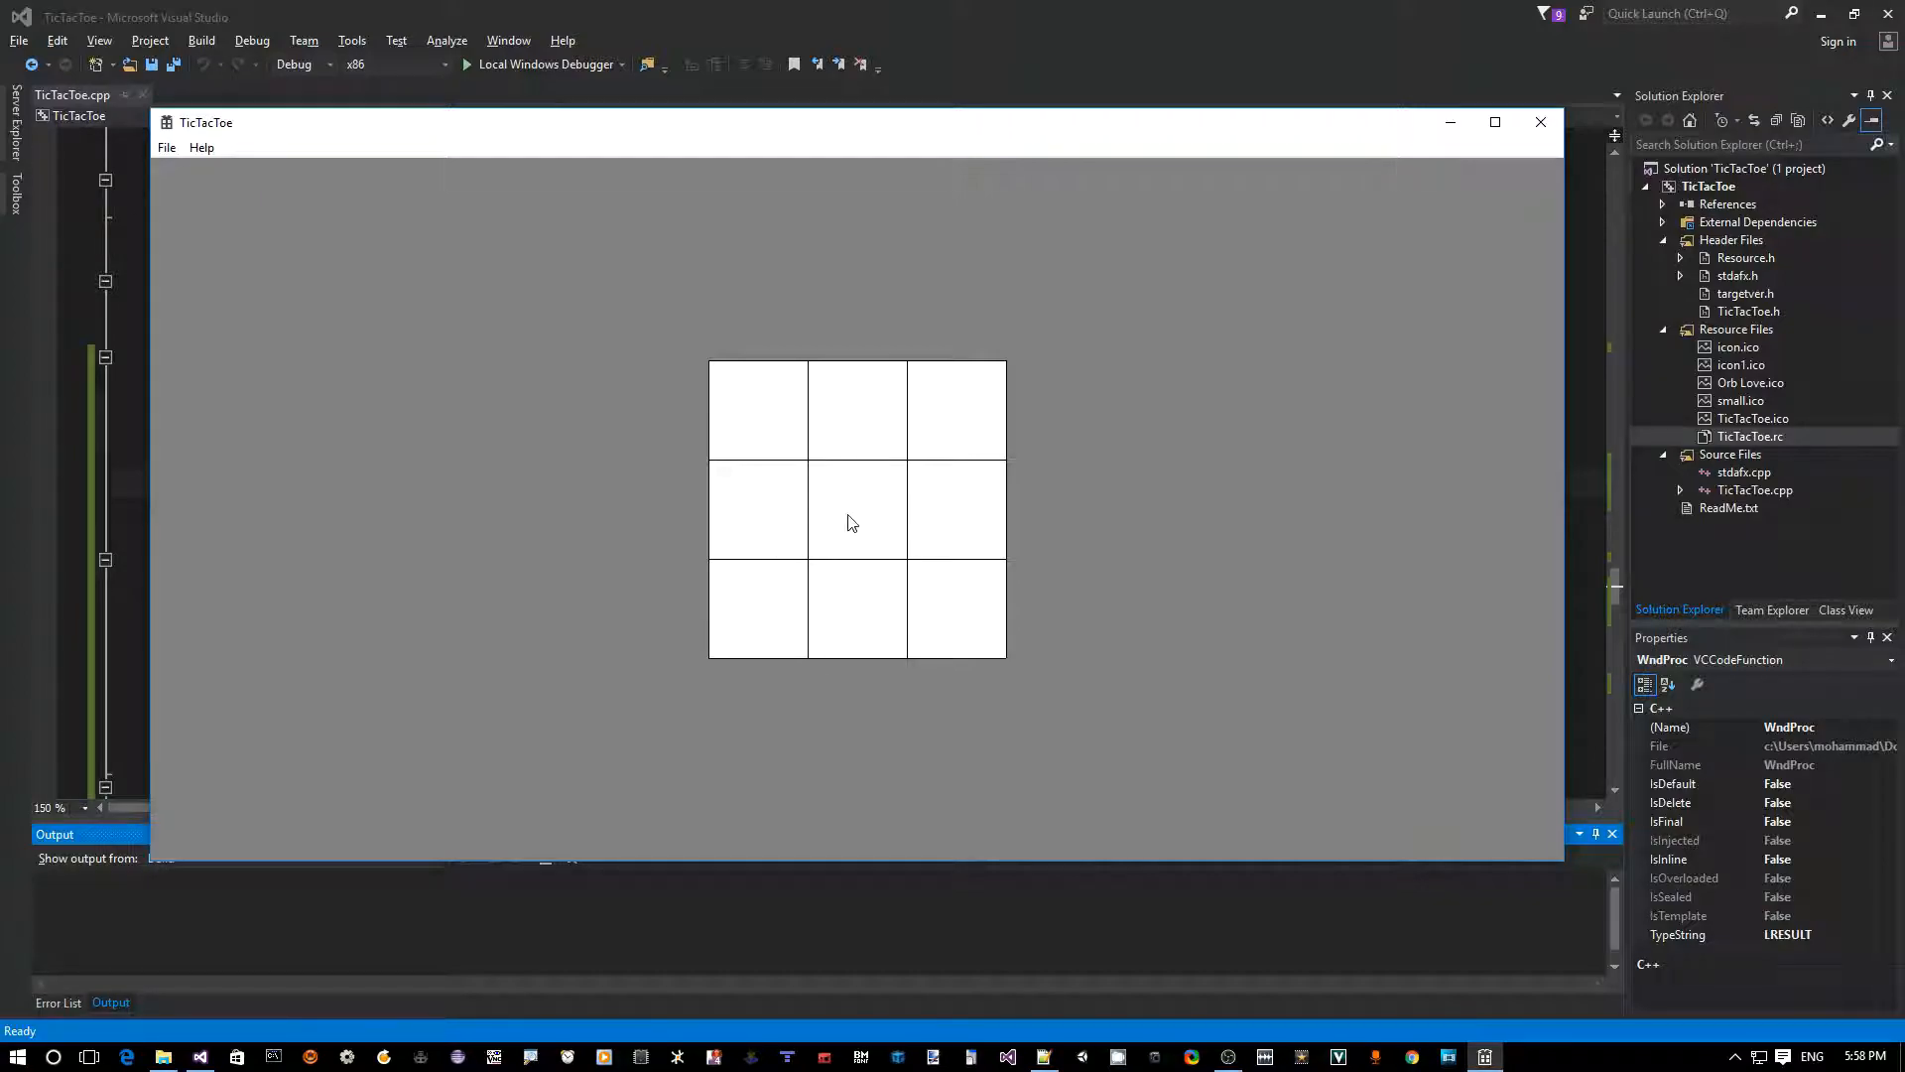
pyautogui.click(1535, 126)
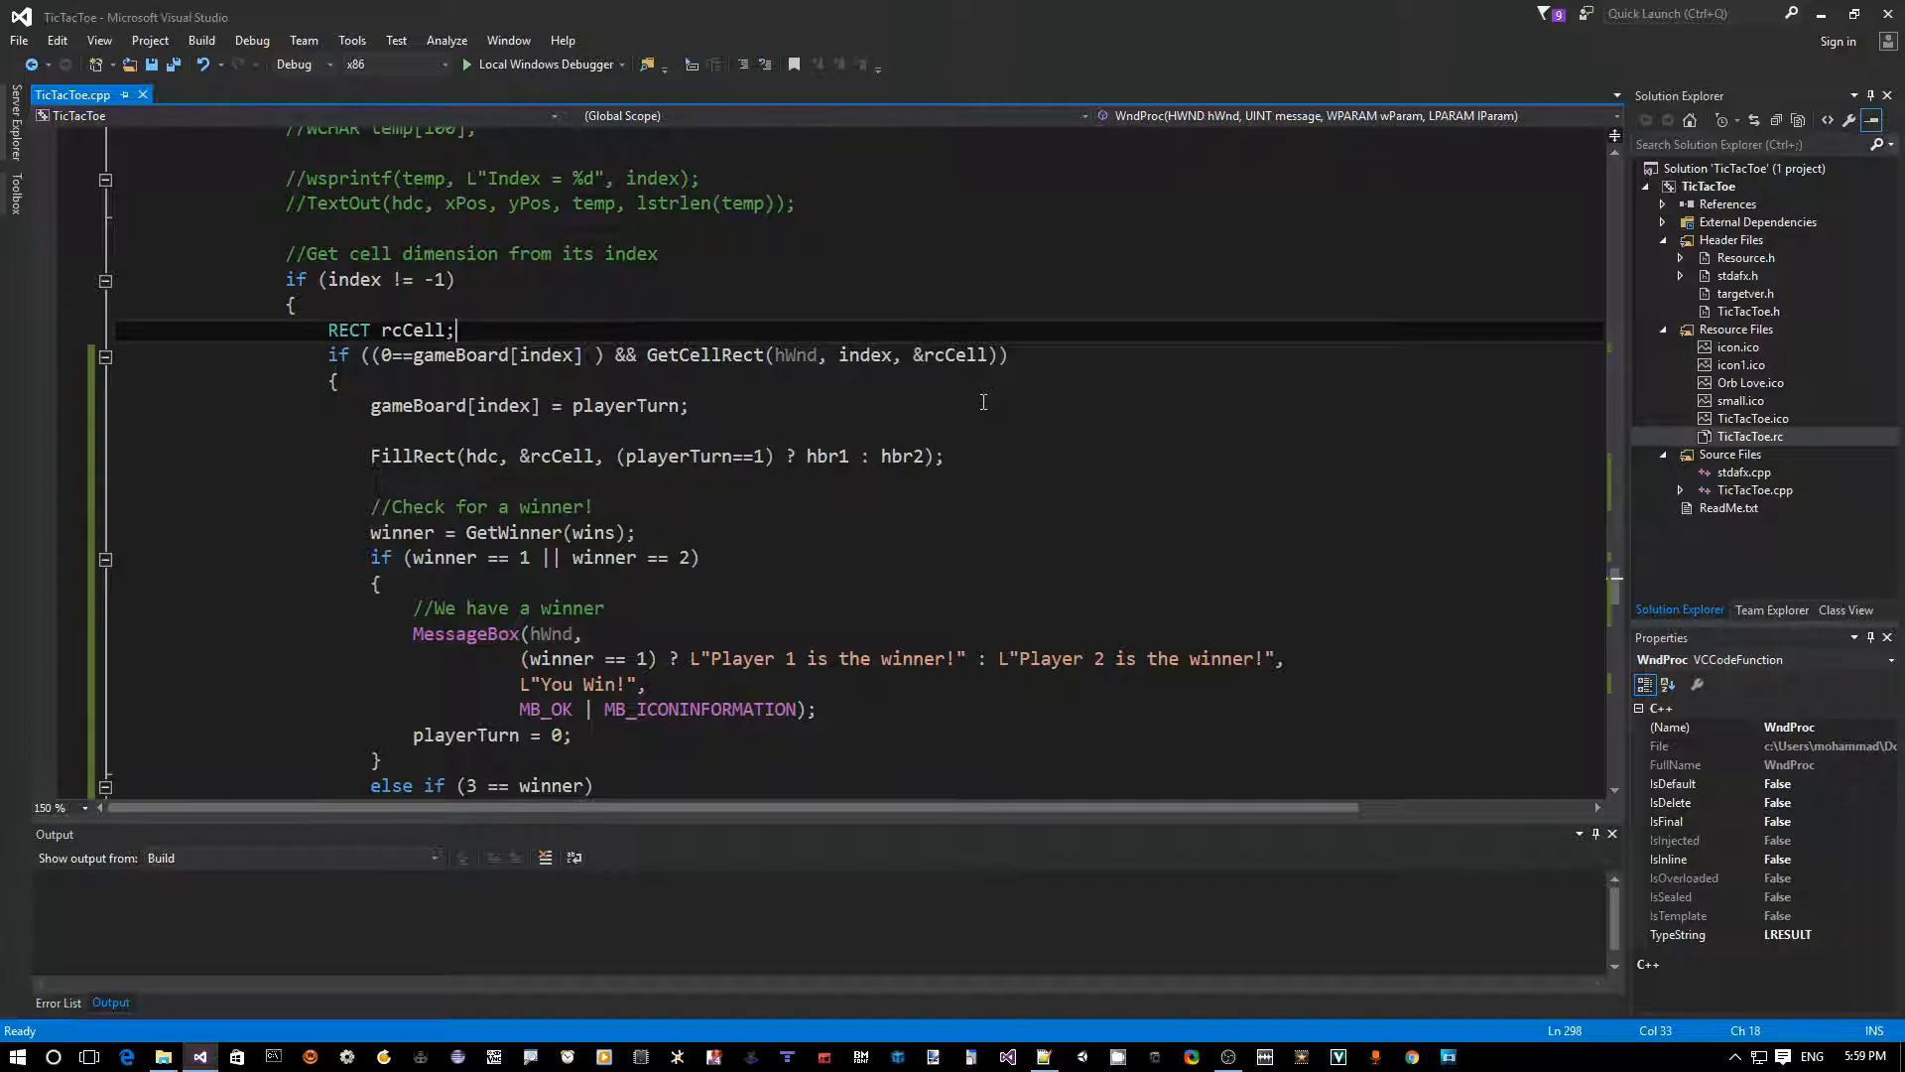
# - Select TicTacToe.rc under Resource Files and open its resource tree
pyautogui.click(1735, 439)
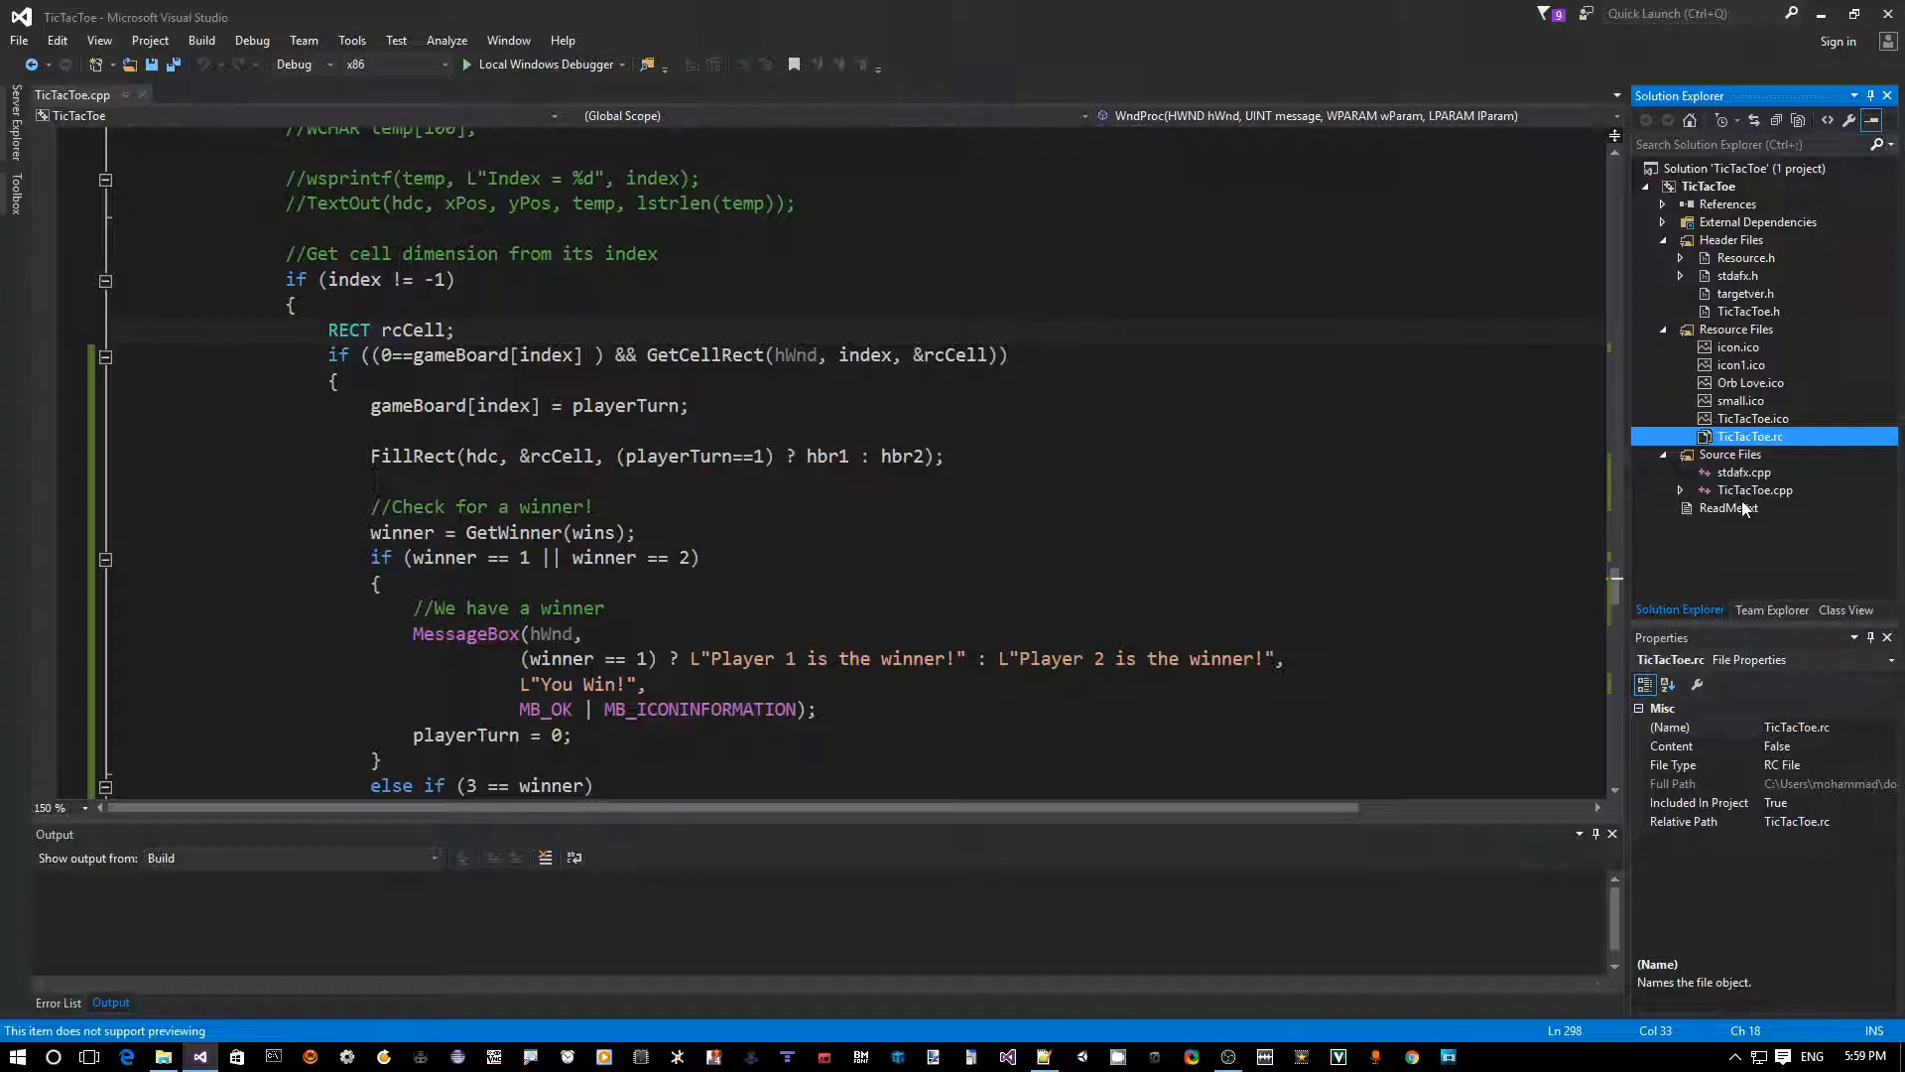
pyautogui.doubleClick(1756, 436)
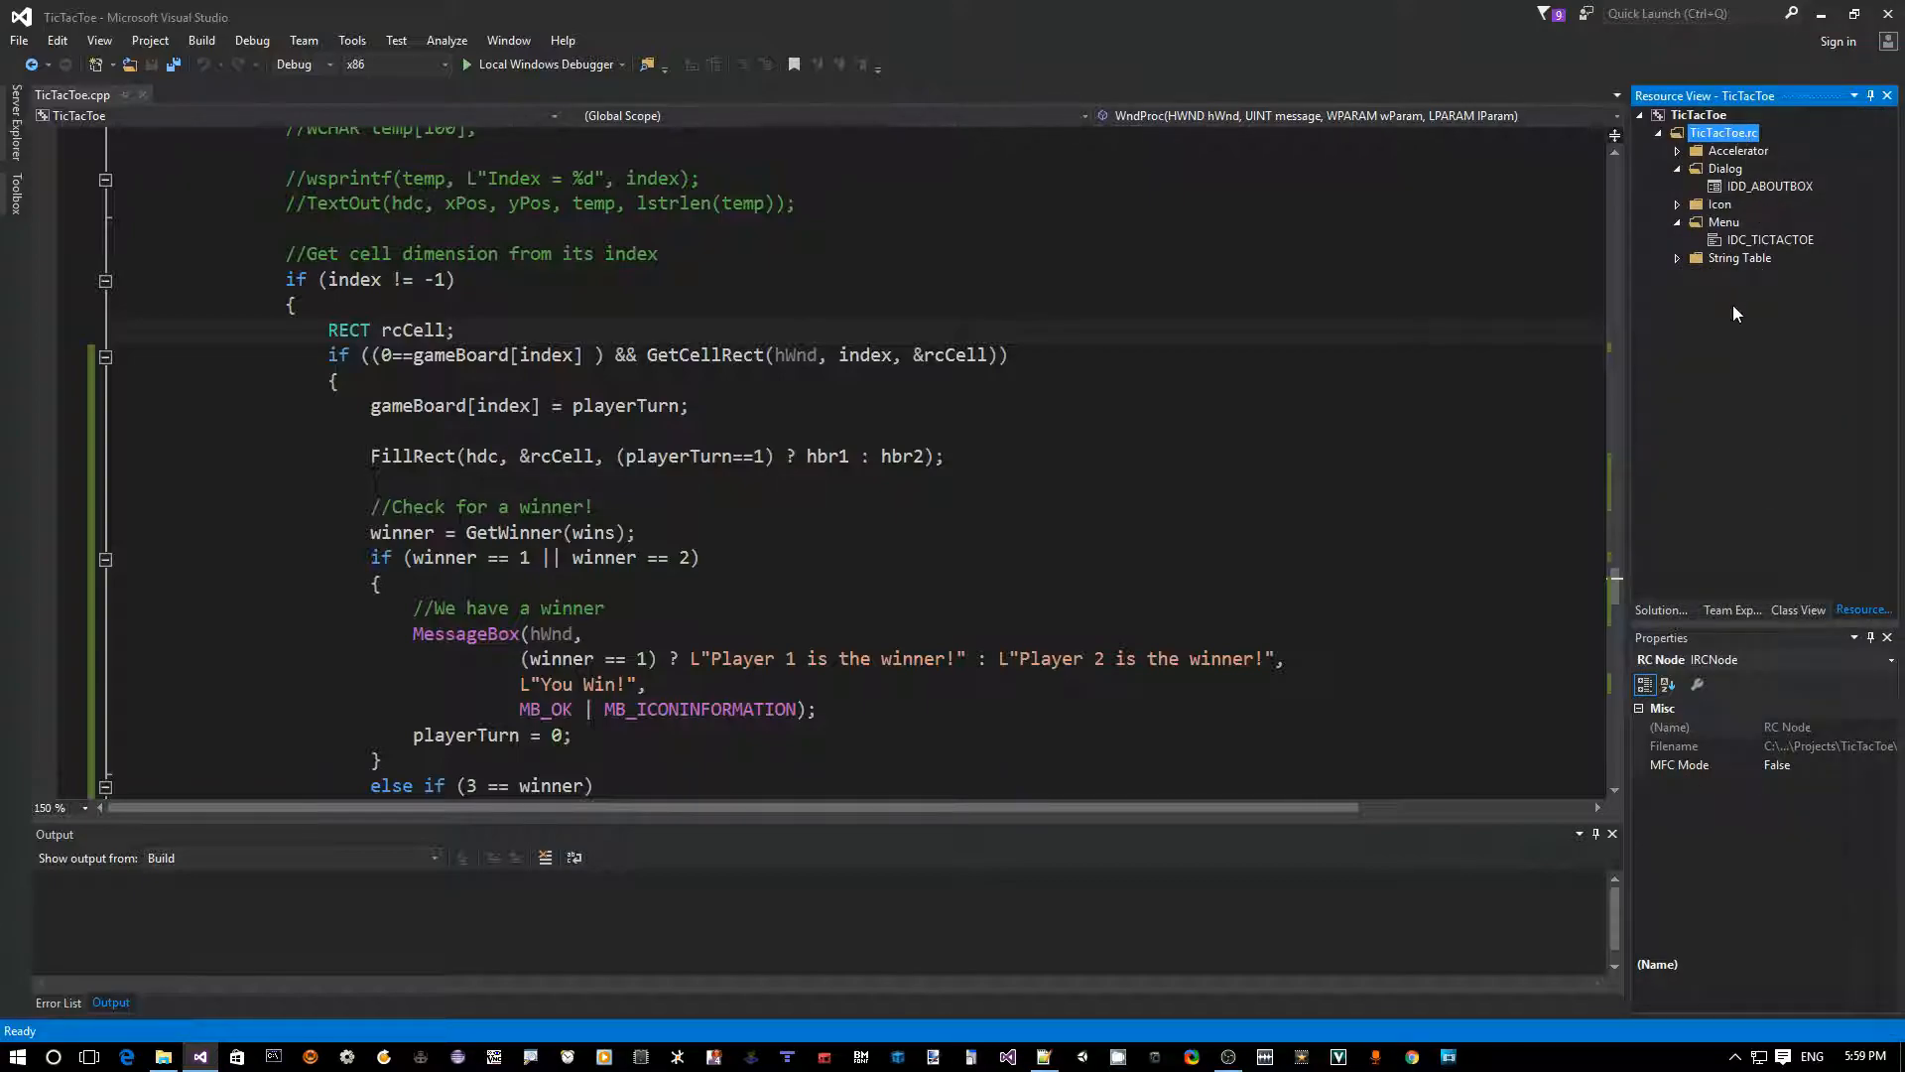
# - Select the Menu resources group, then close the Resource View pane
pyautogui.click(1726, 168)
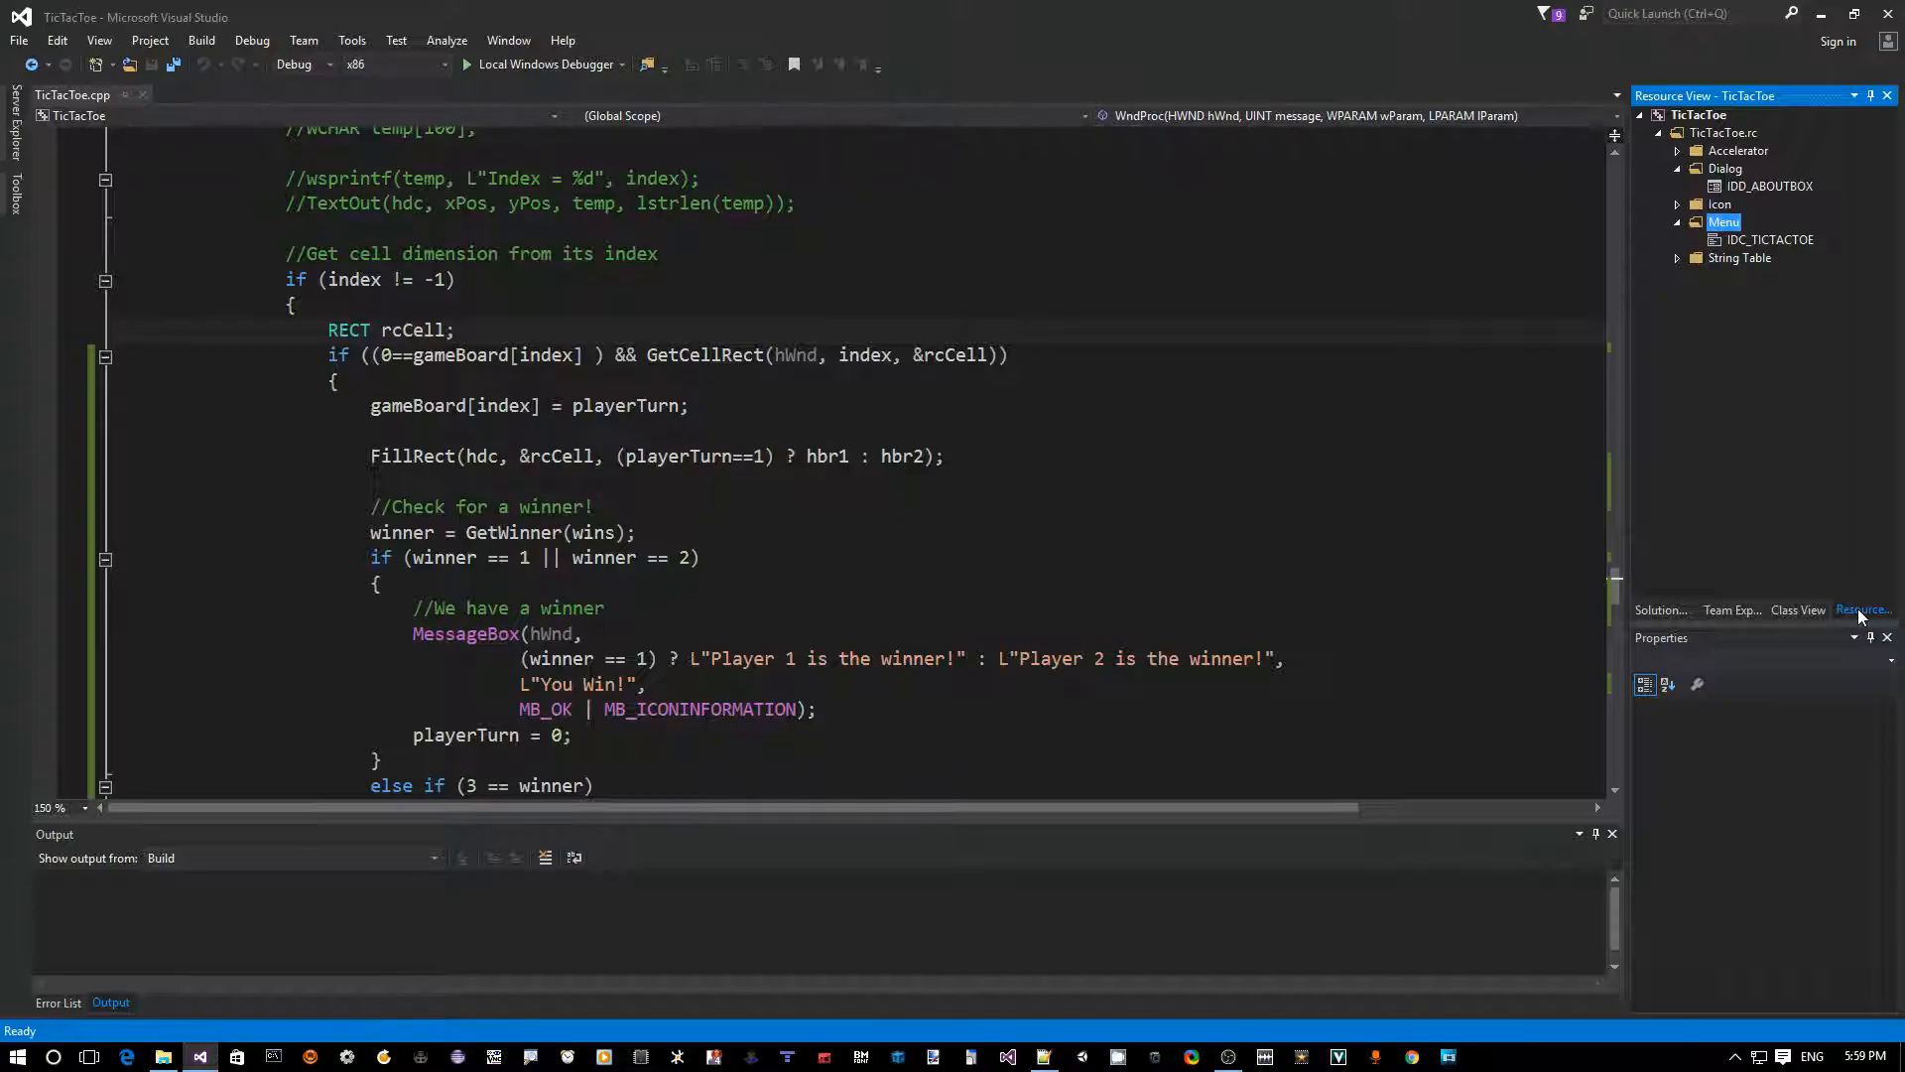
pyautogui.click(1886, 95)
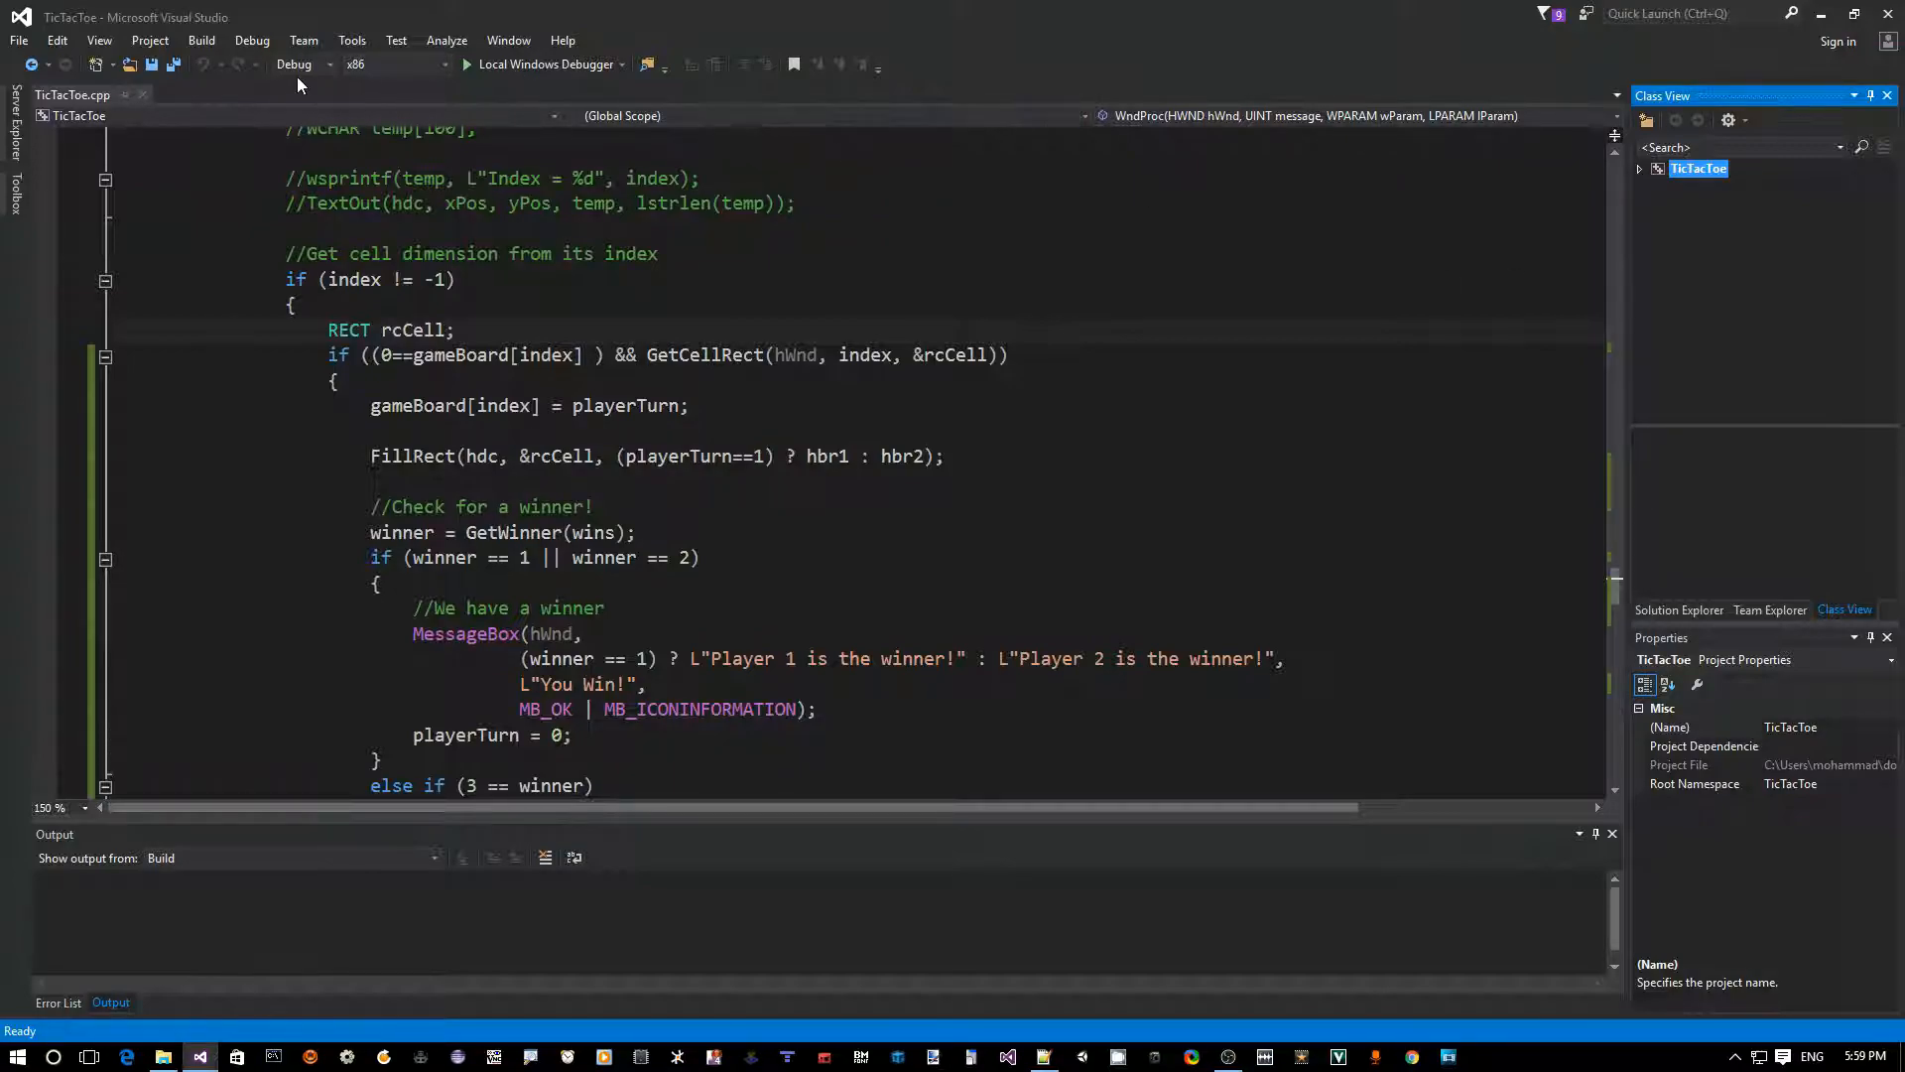
# - Bring up the View menu to reach Other Windows > Resource View
pyautogui.click(102, 41)
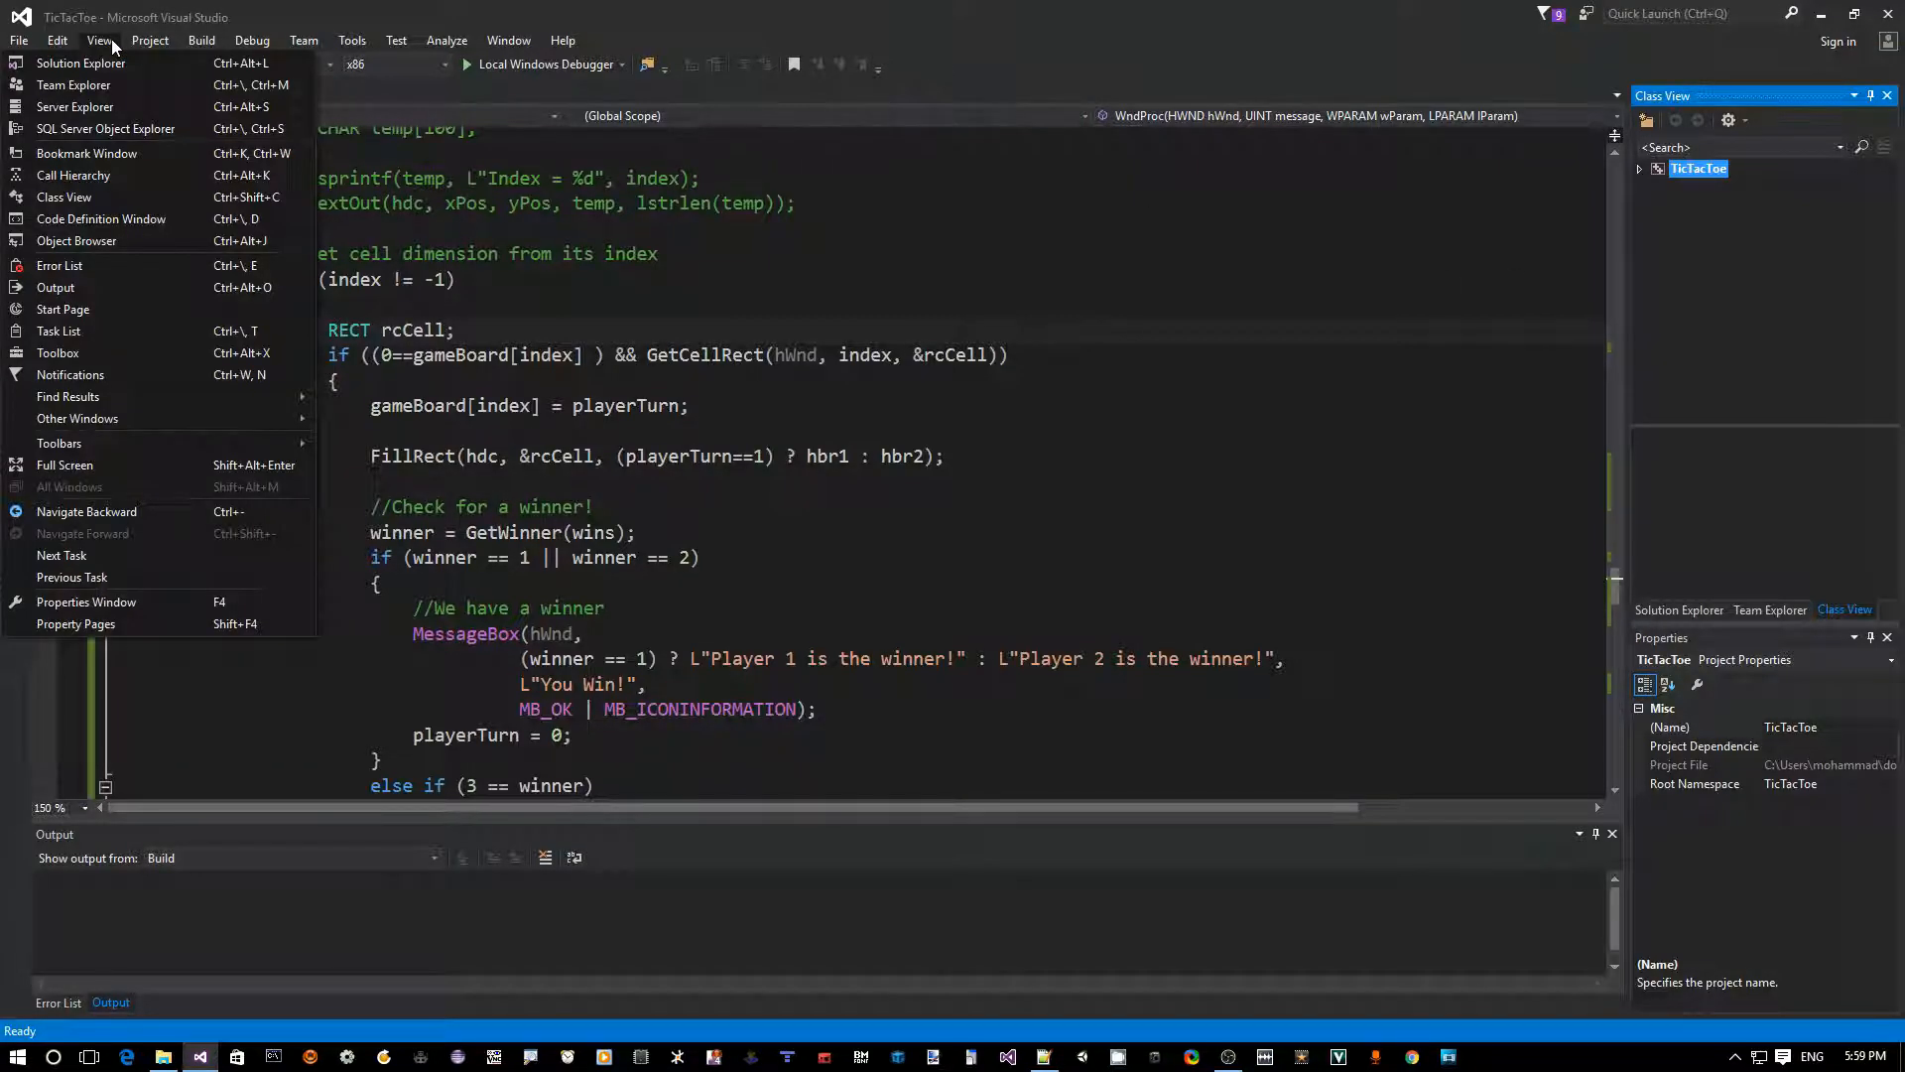
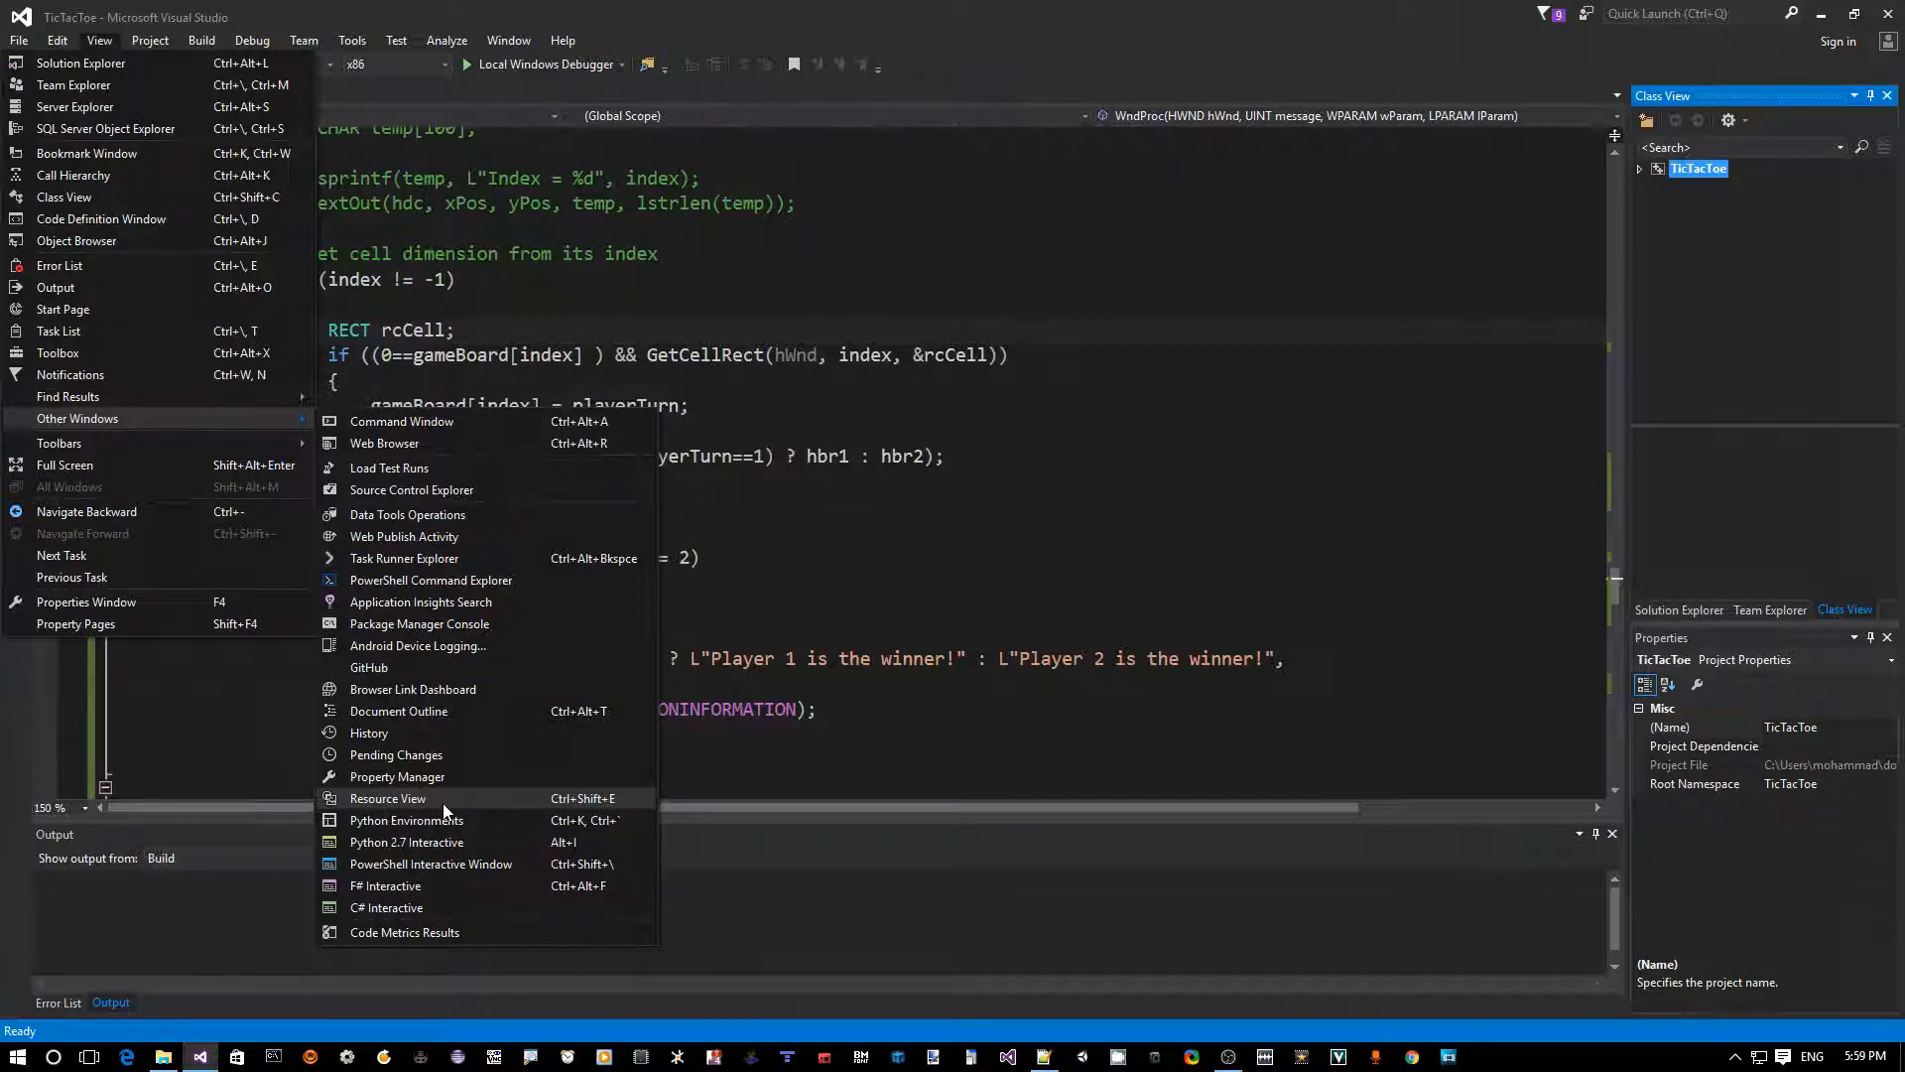
# - Open the IDC_TICTACTOE menu resource from Resource View in the Menu Editor
pyautogui.click(444, 798)
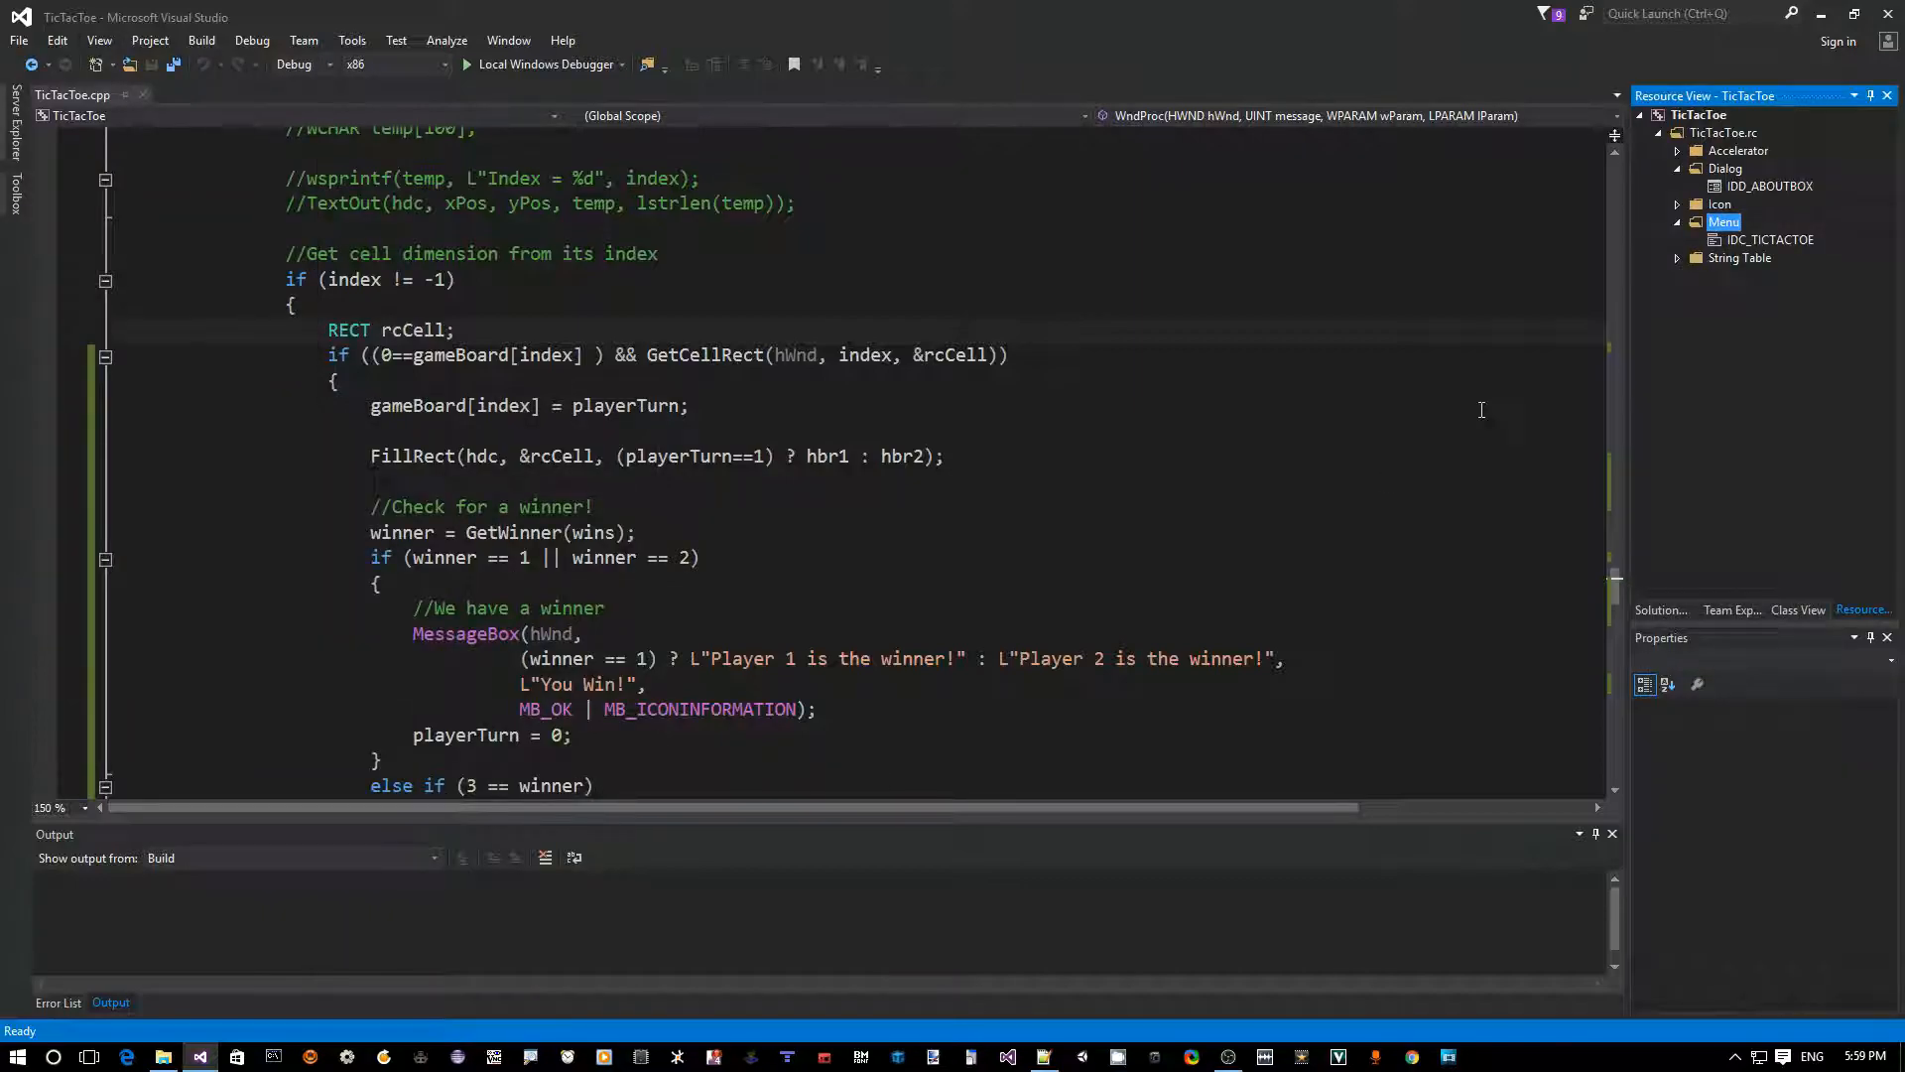
pyautogui.doubleClick(1770, 239)
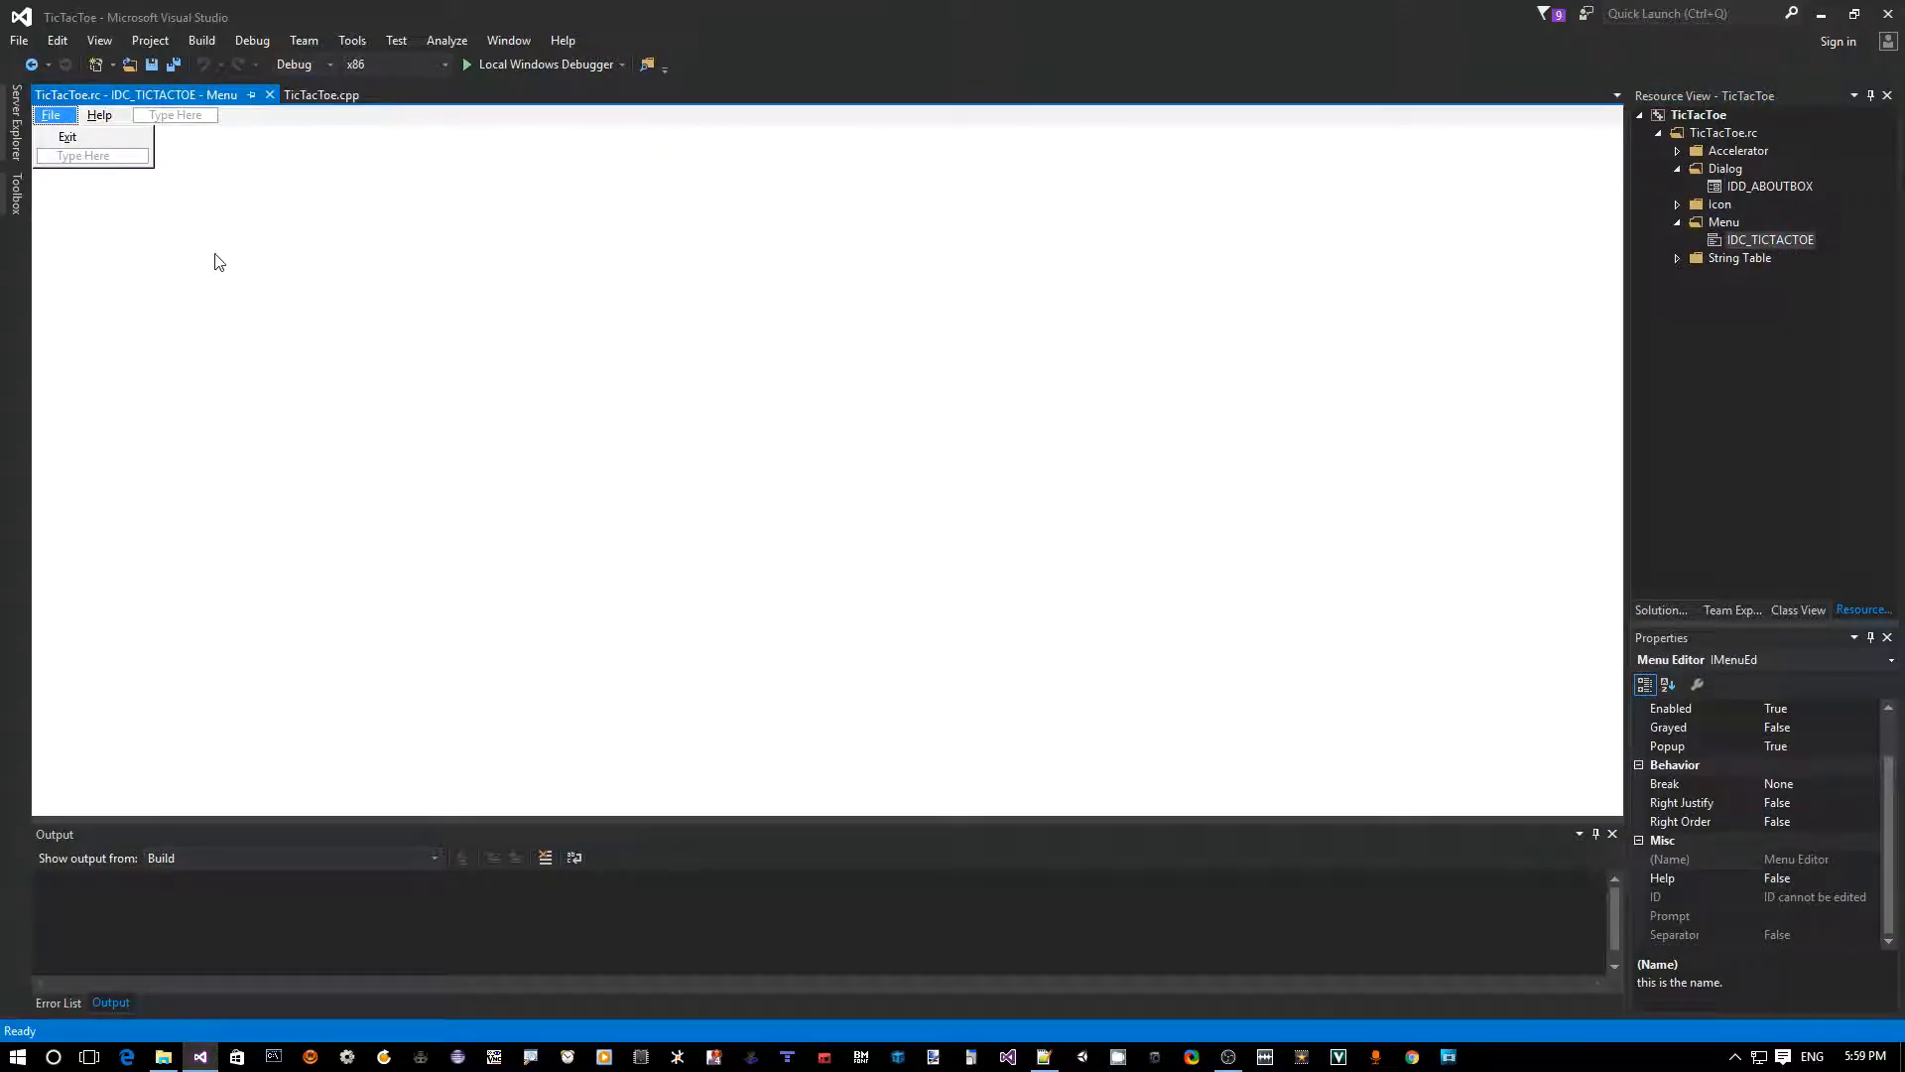
# - Add a checked 'New Game...' item under File and give its caption the &N mnemonic
pyautogui.click(81, 157)
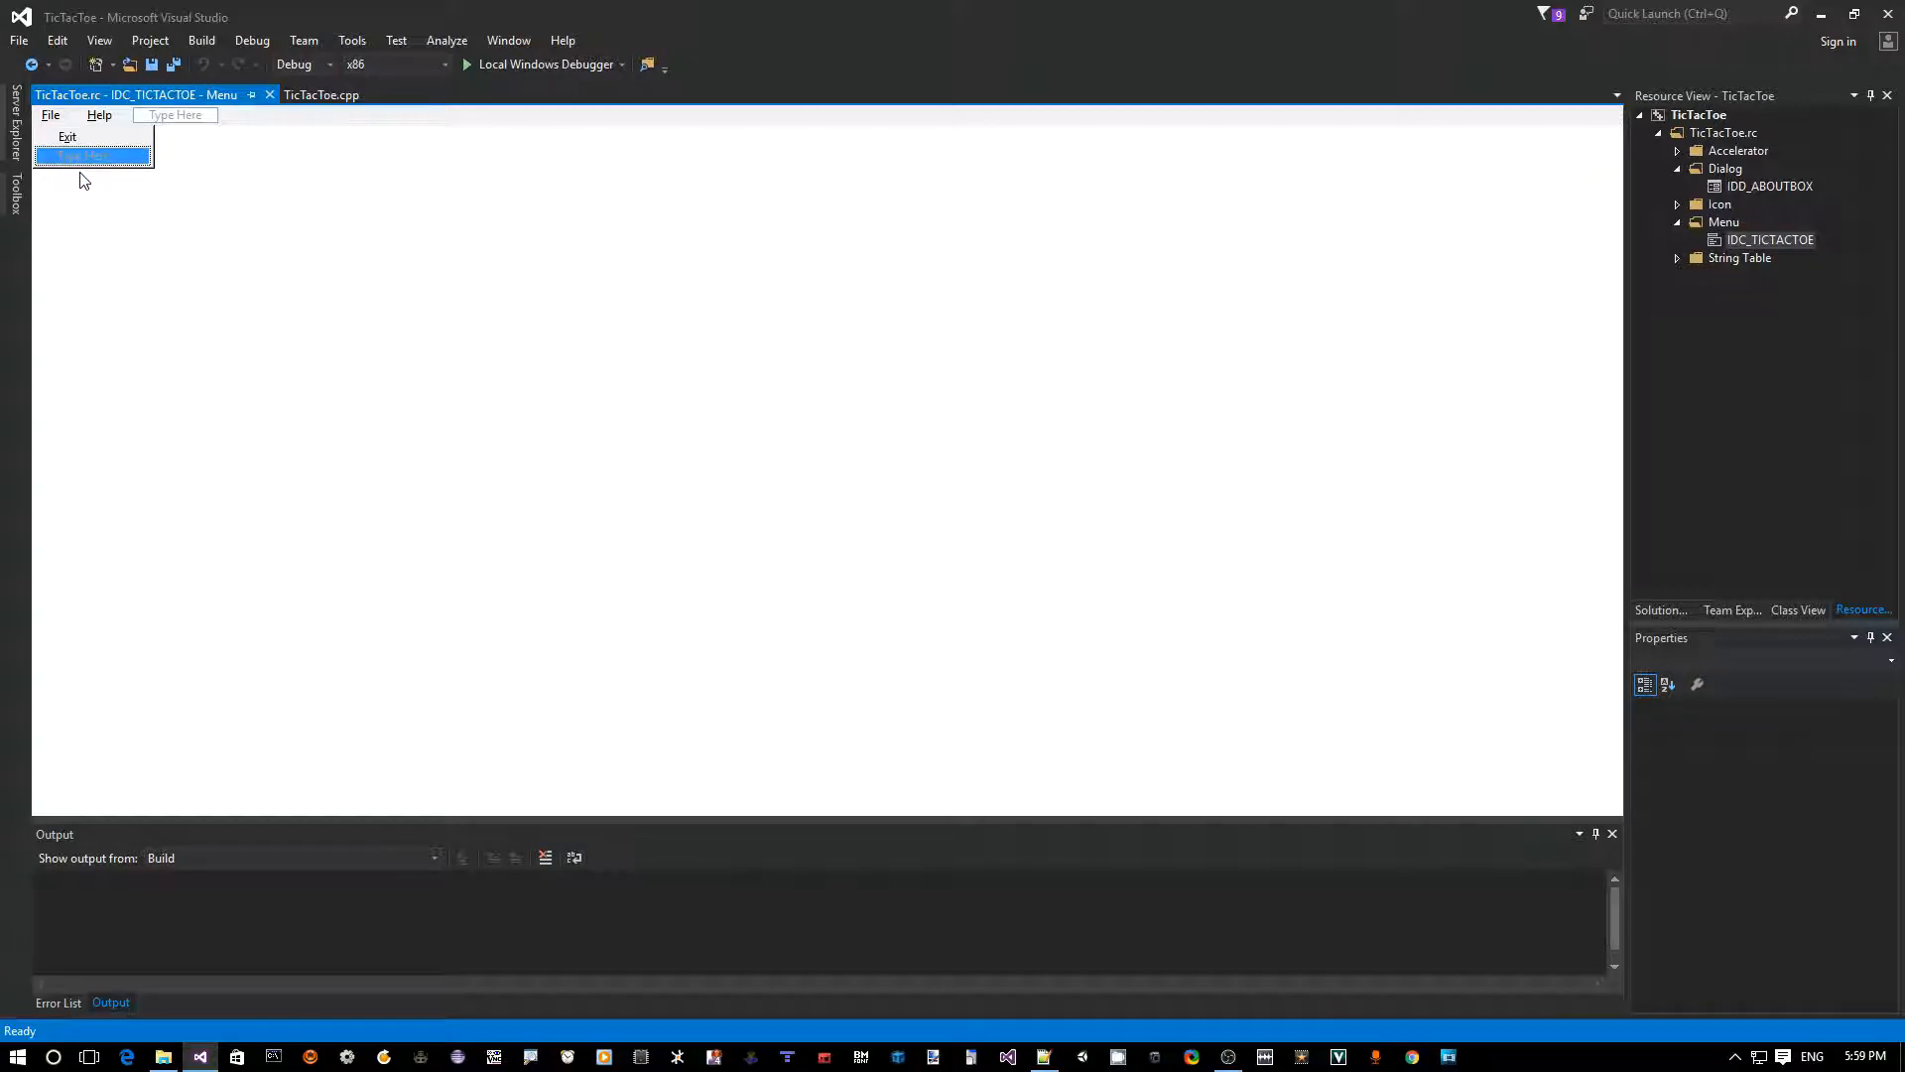
pyautogui.write('New Game...')
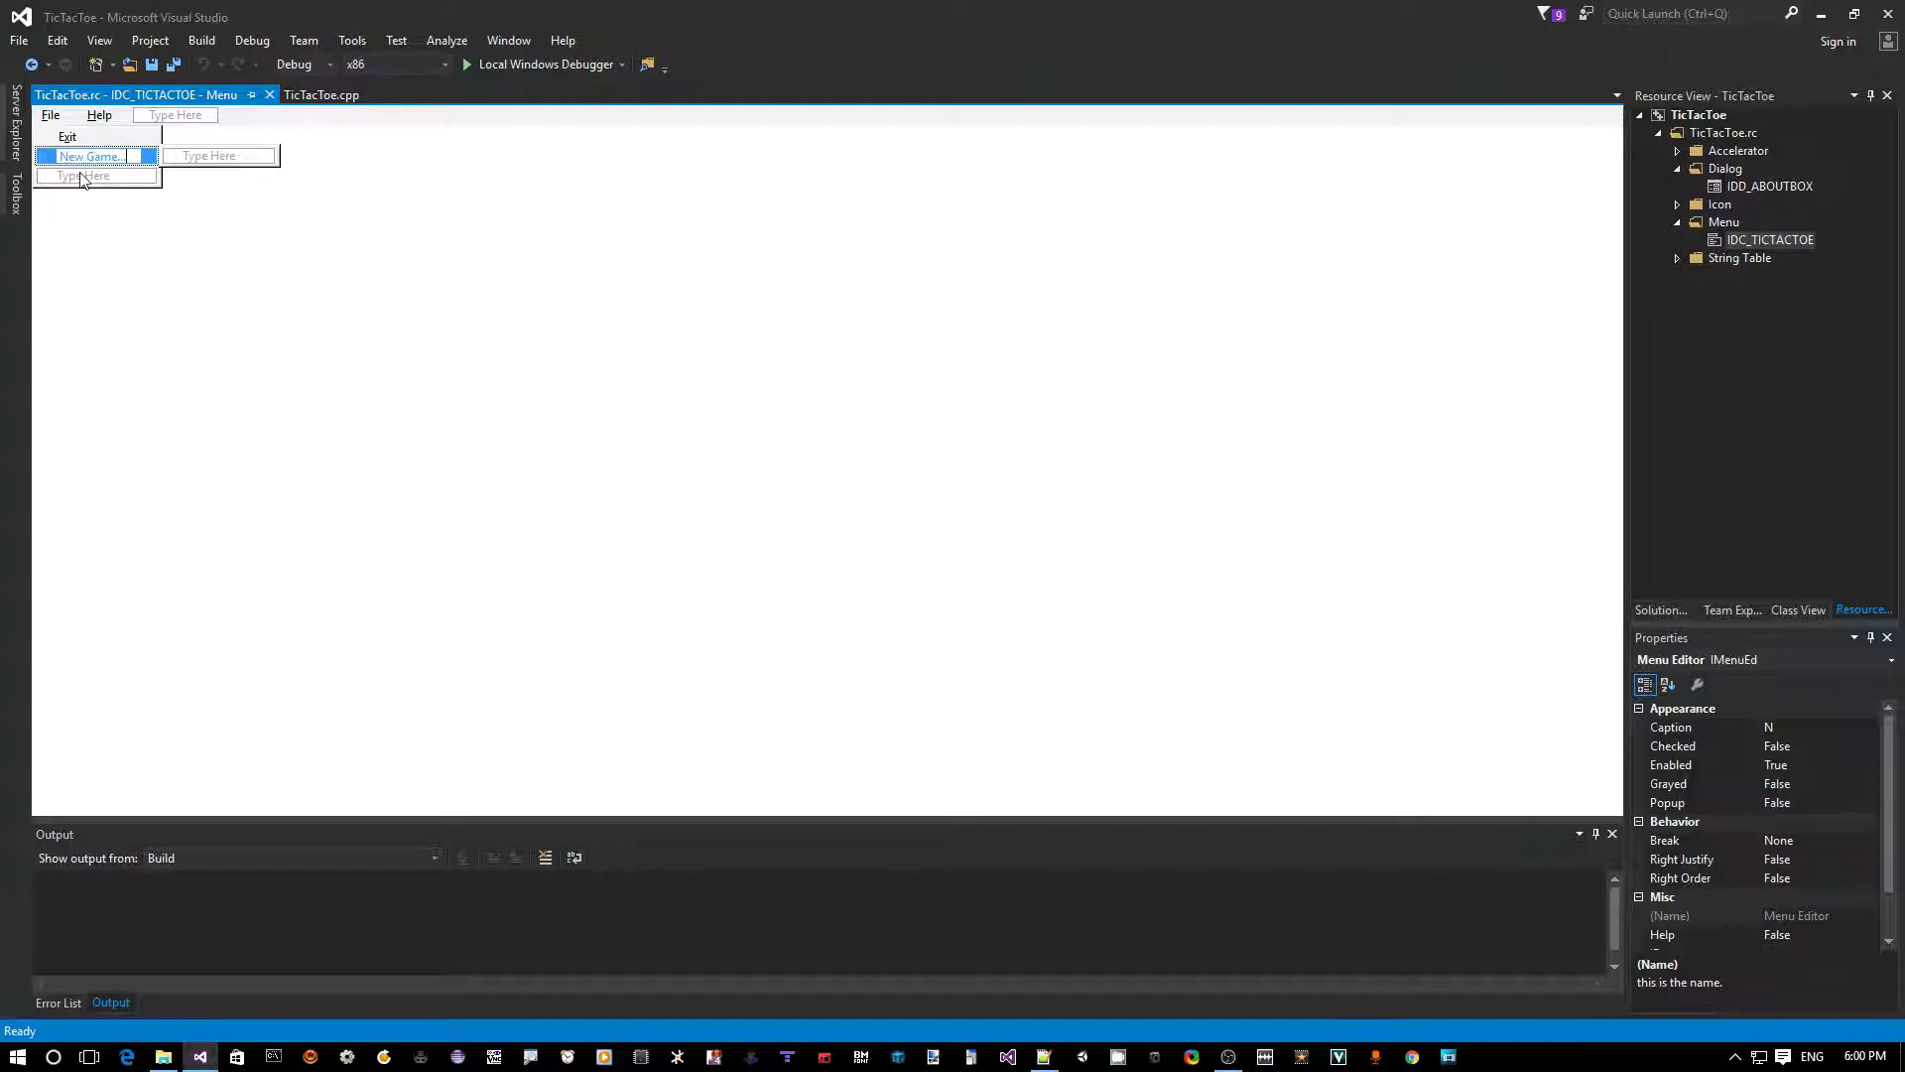
pyautogui.press('Return')
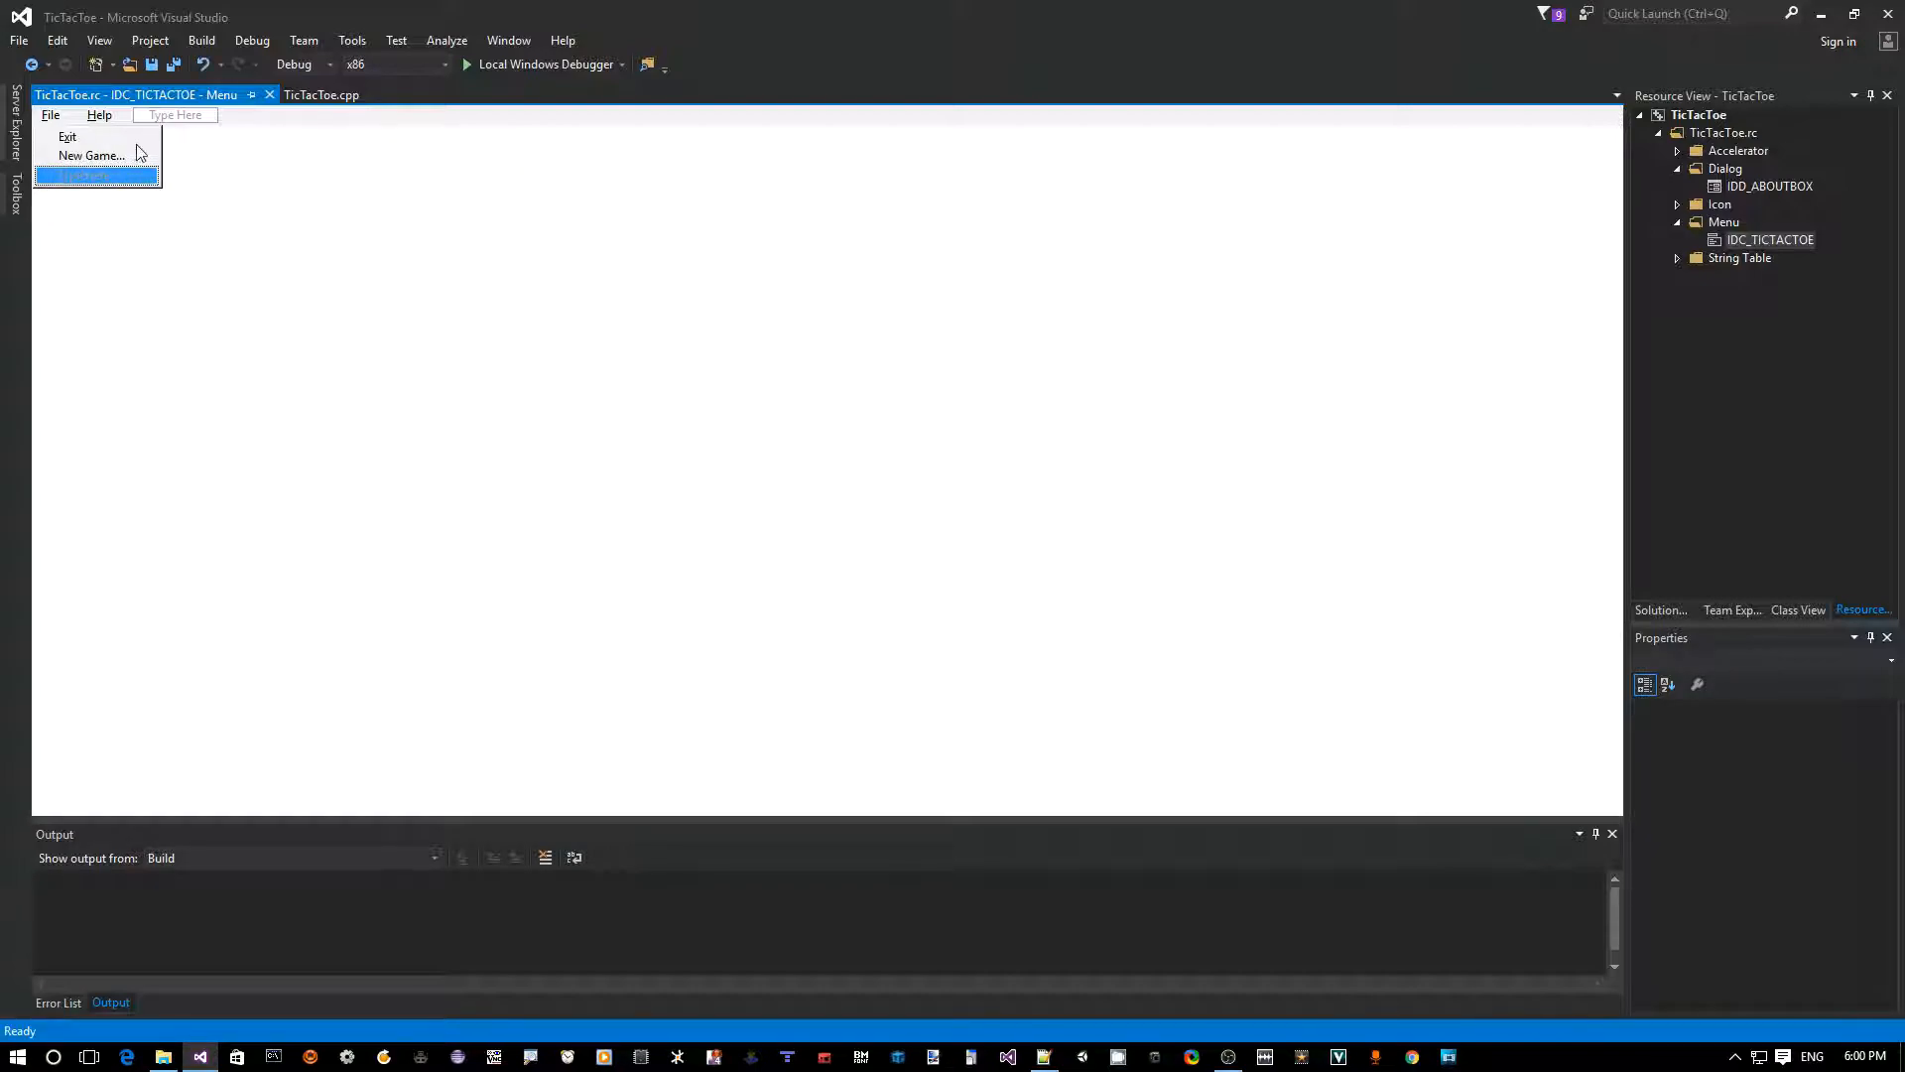
pyautogui.click(113, 158)
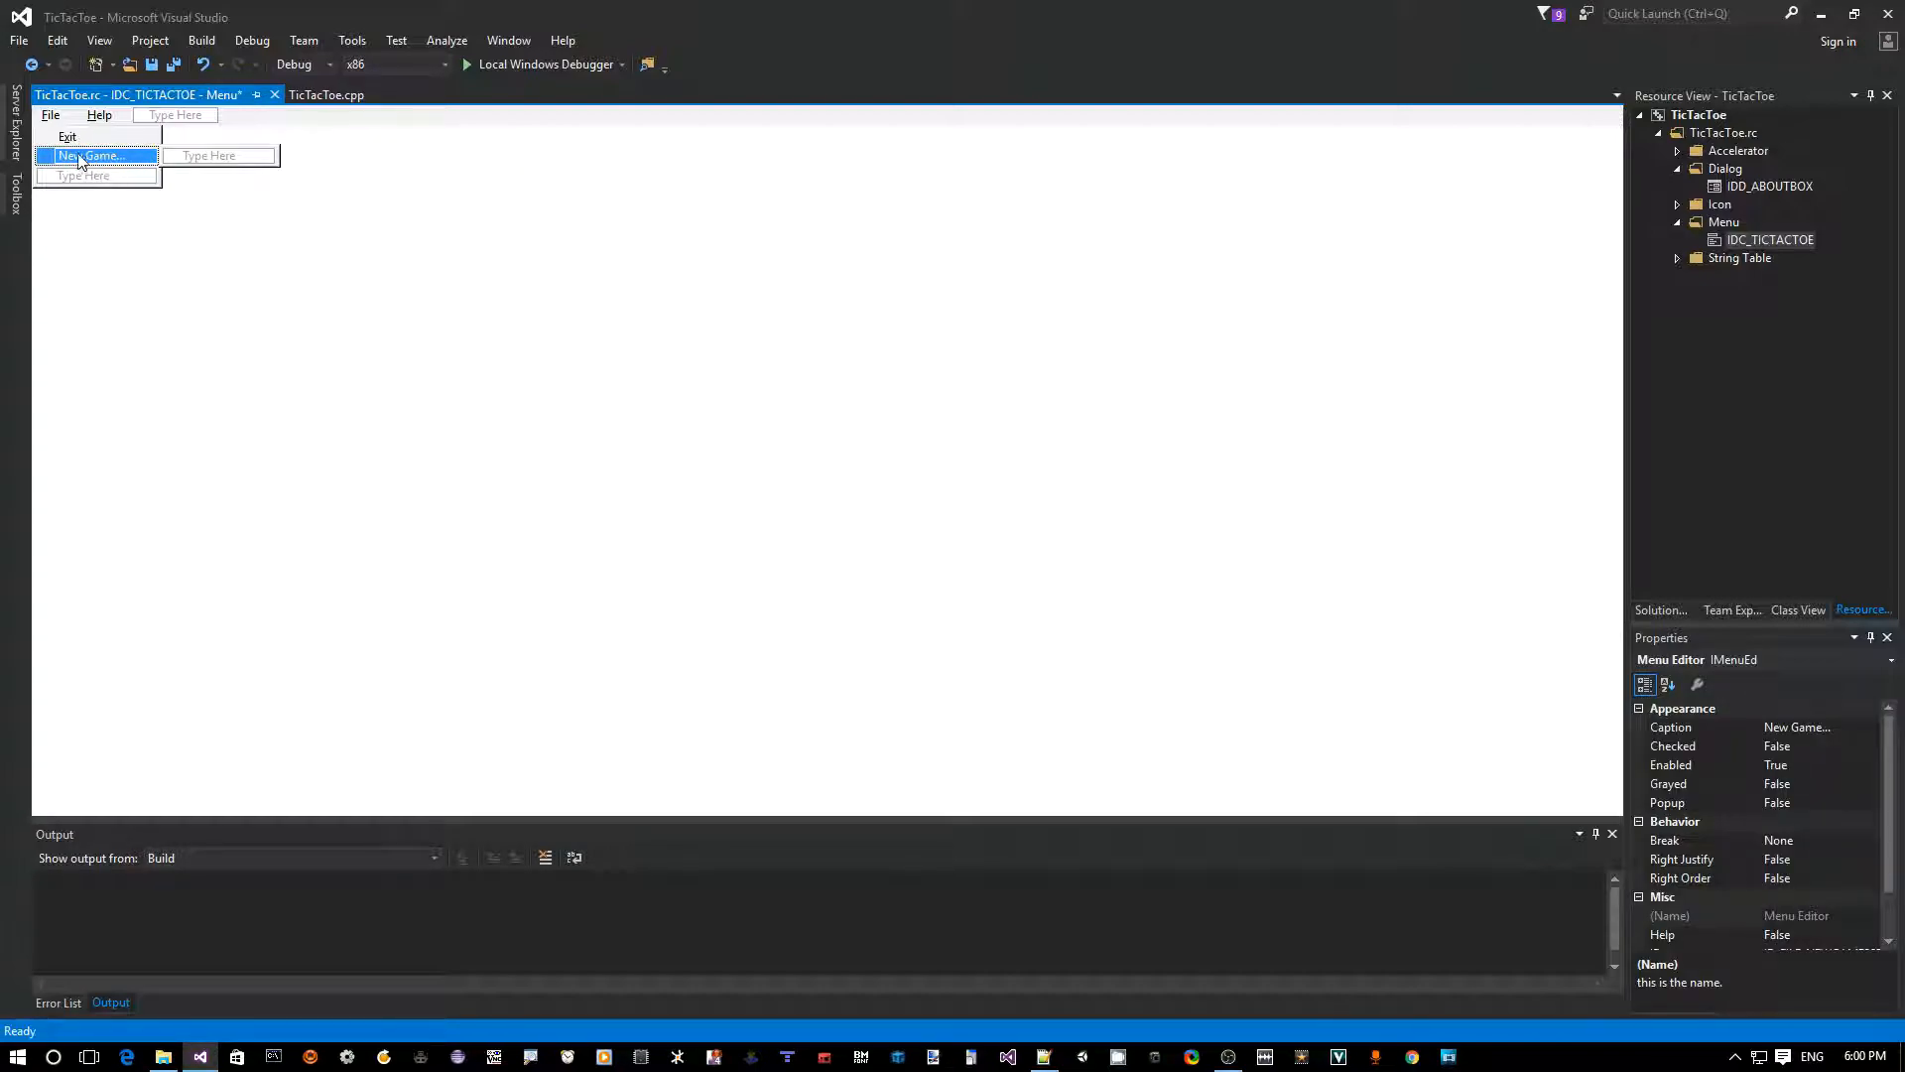
pyautogui.click(48, 157)
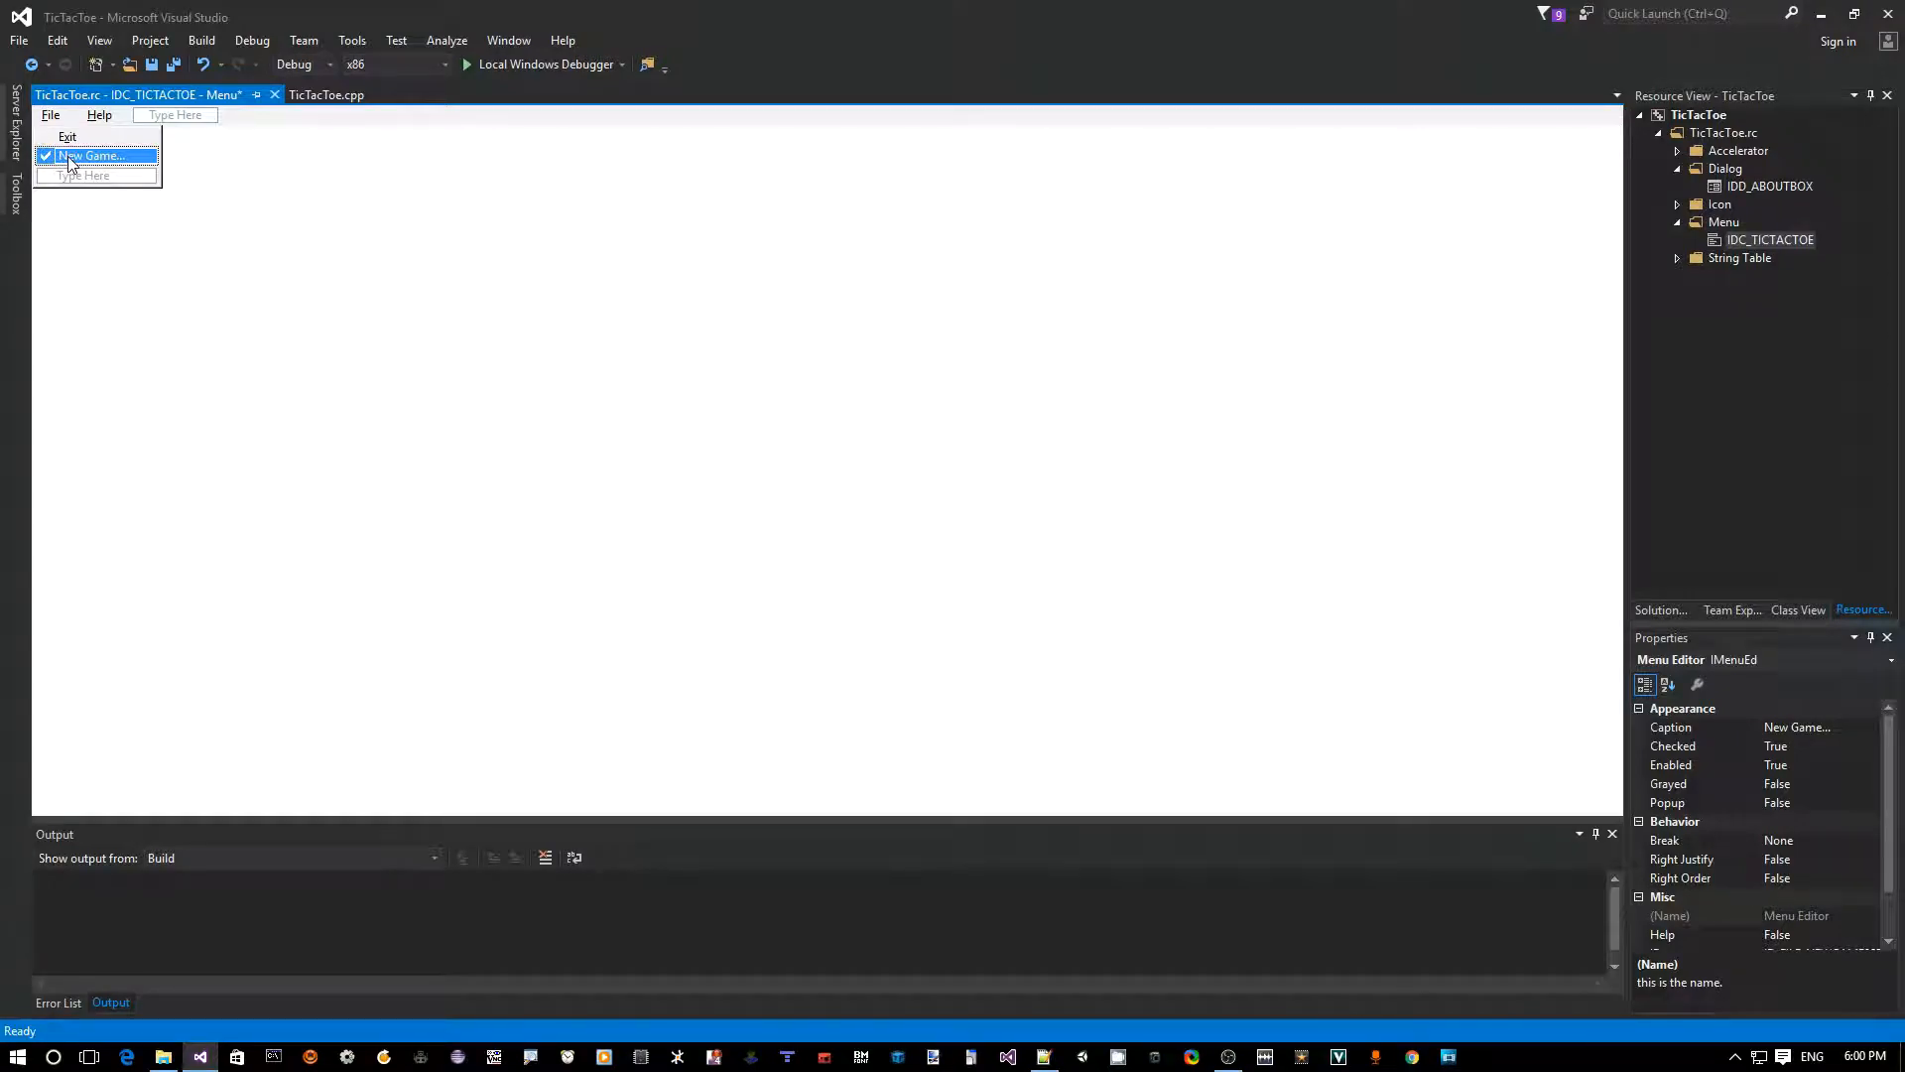
pyautogui.click(67, 157)
pyautogui.write('&')
pyautogui.press('Return')
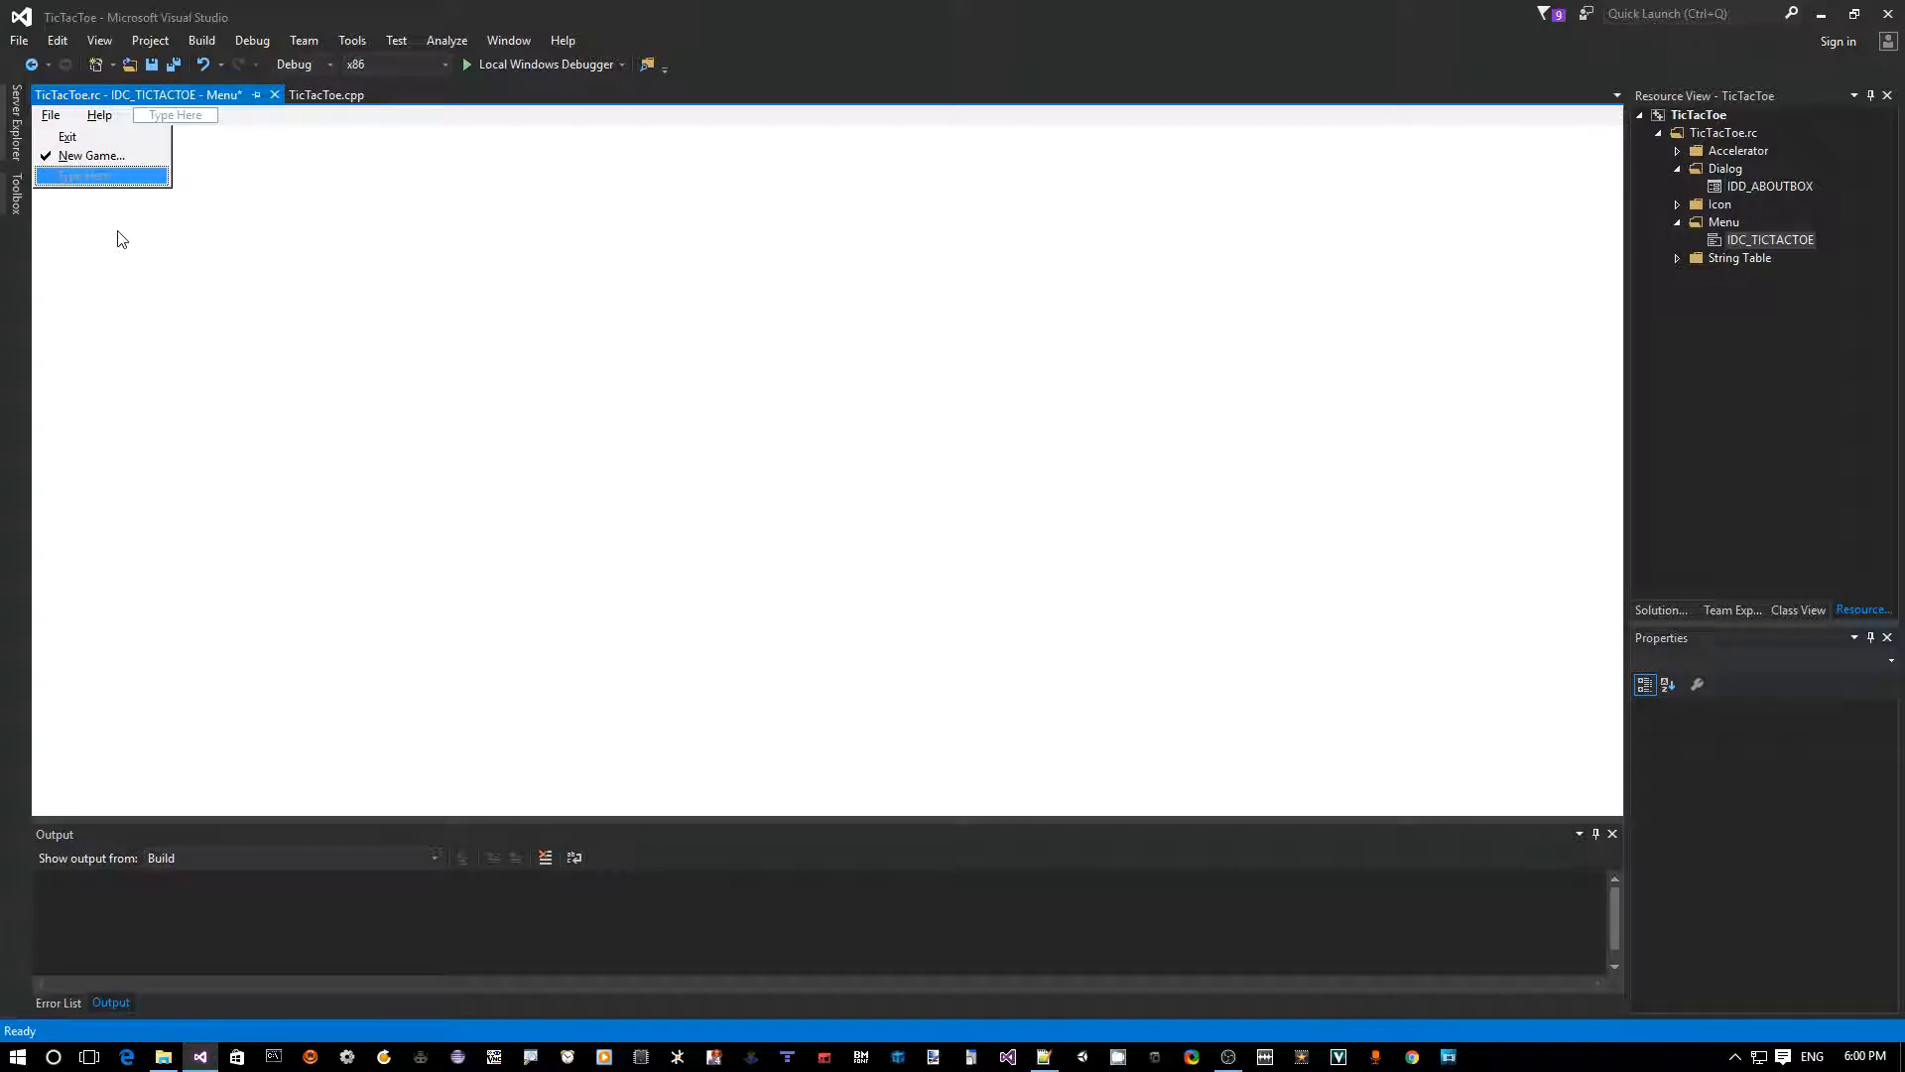
# - Move the New Game... item above Exit in the File menu
pyautogui.press('Up')
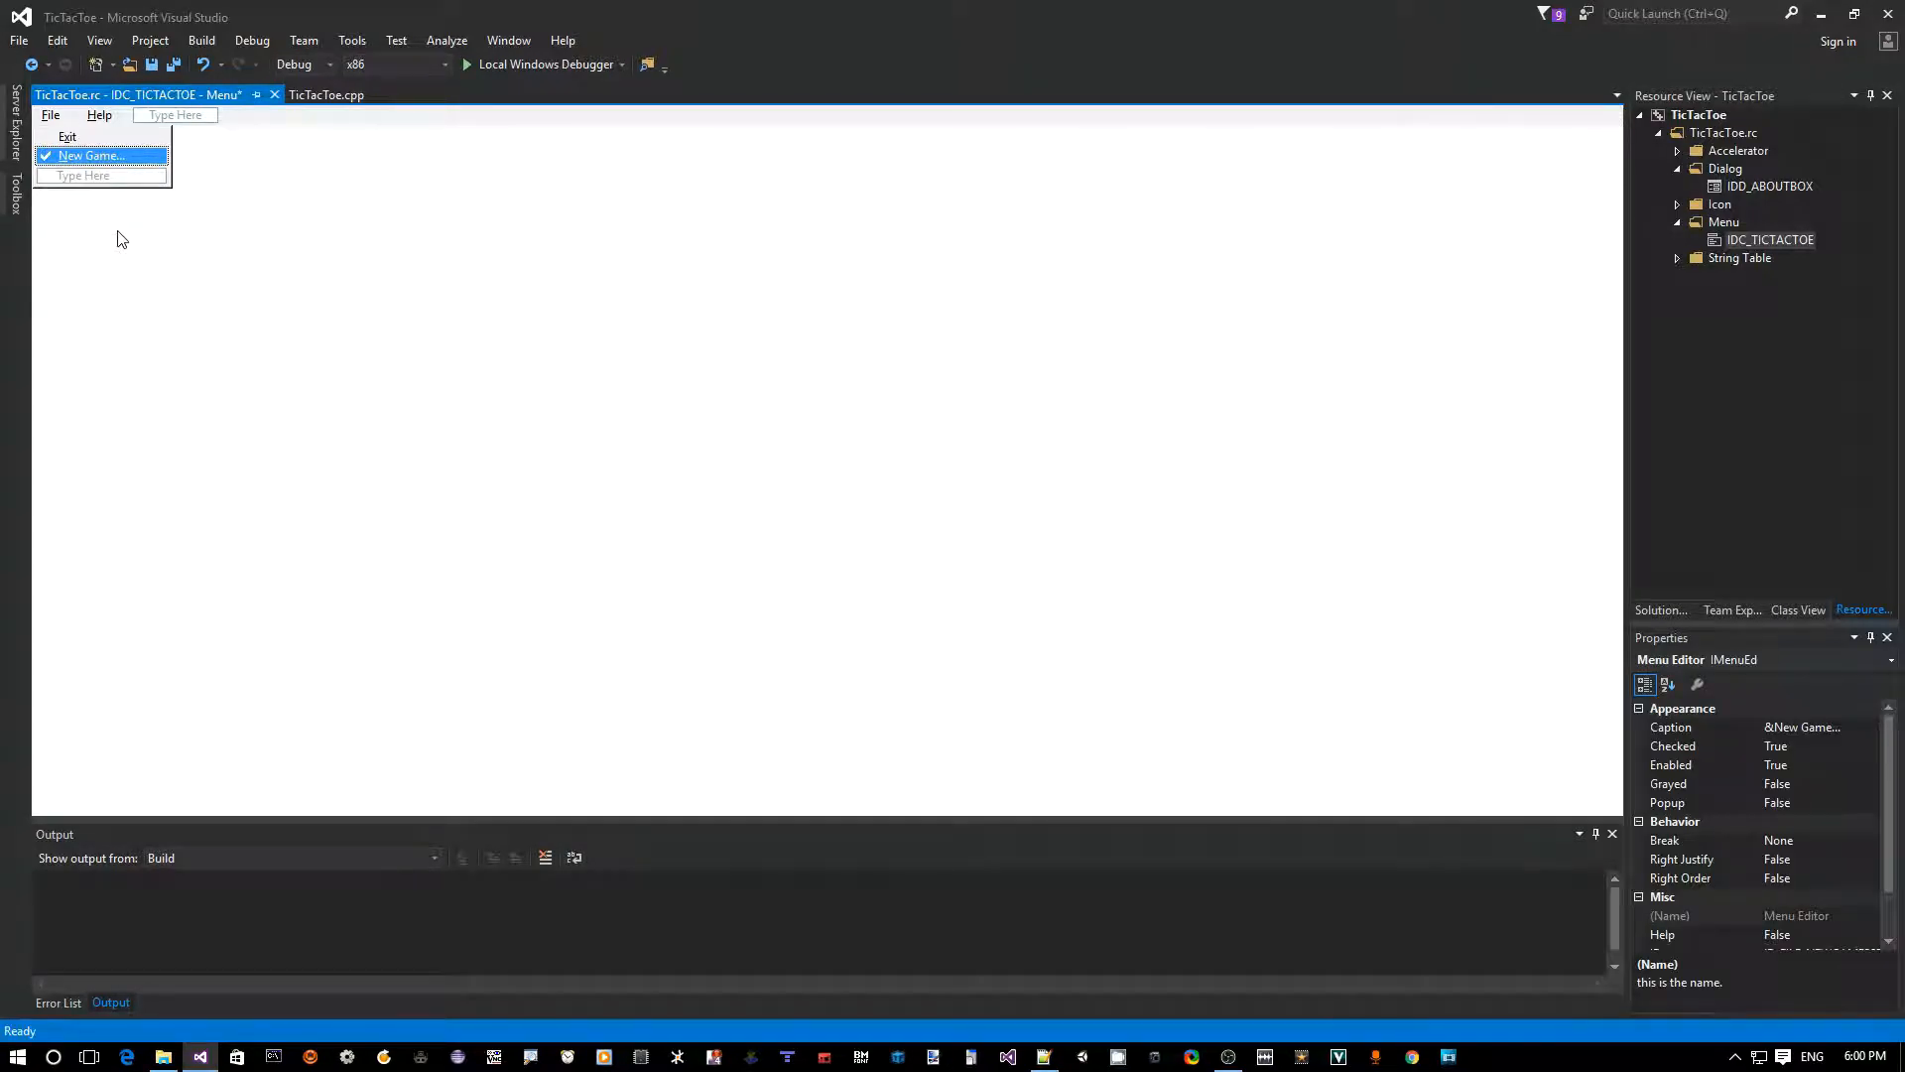
pyautogui.press('Down')
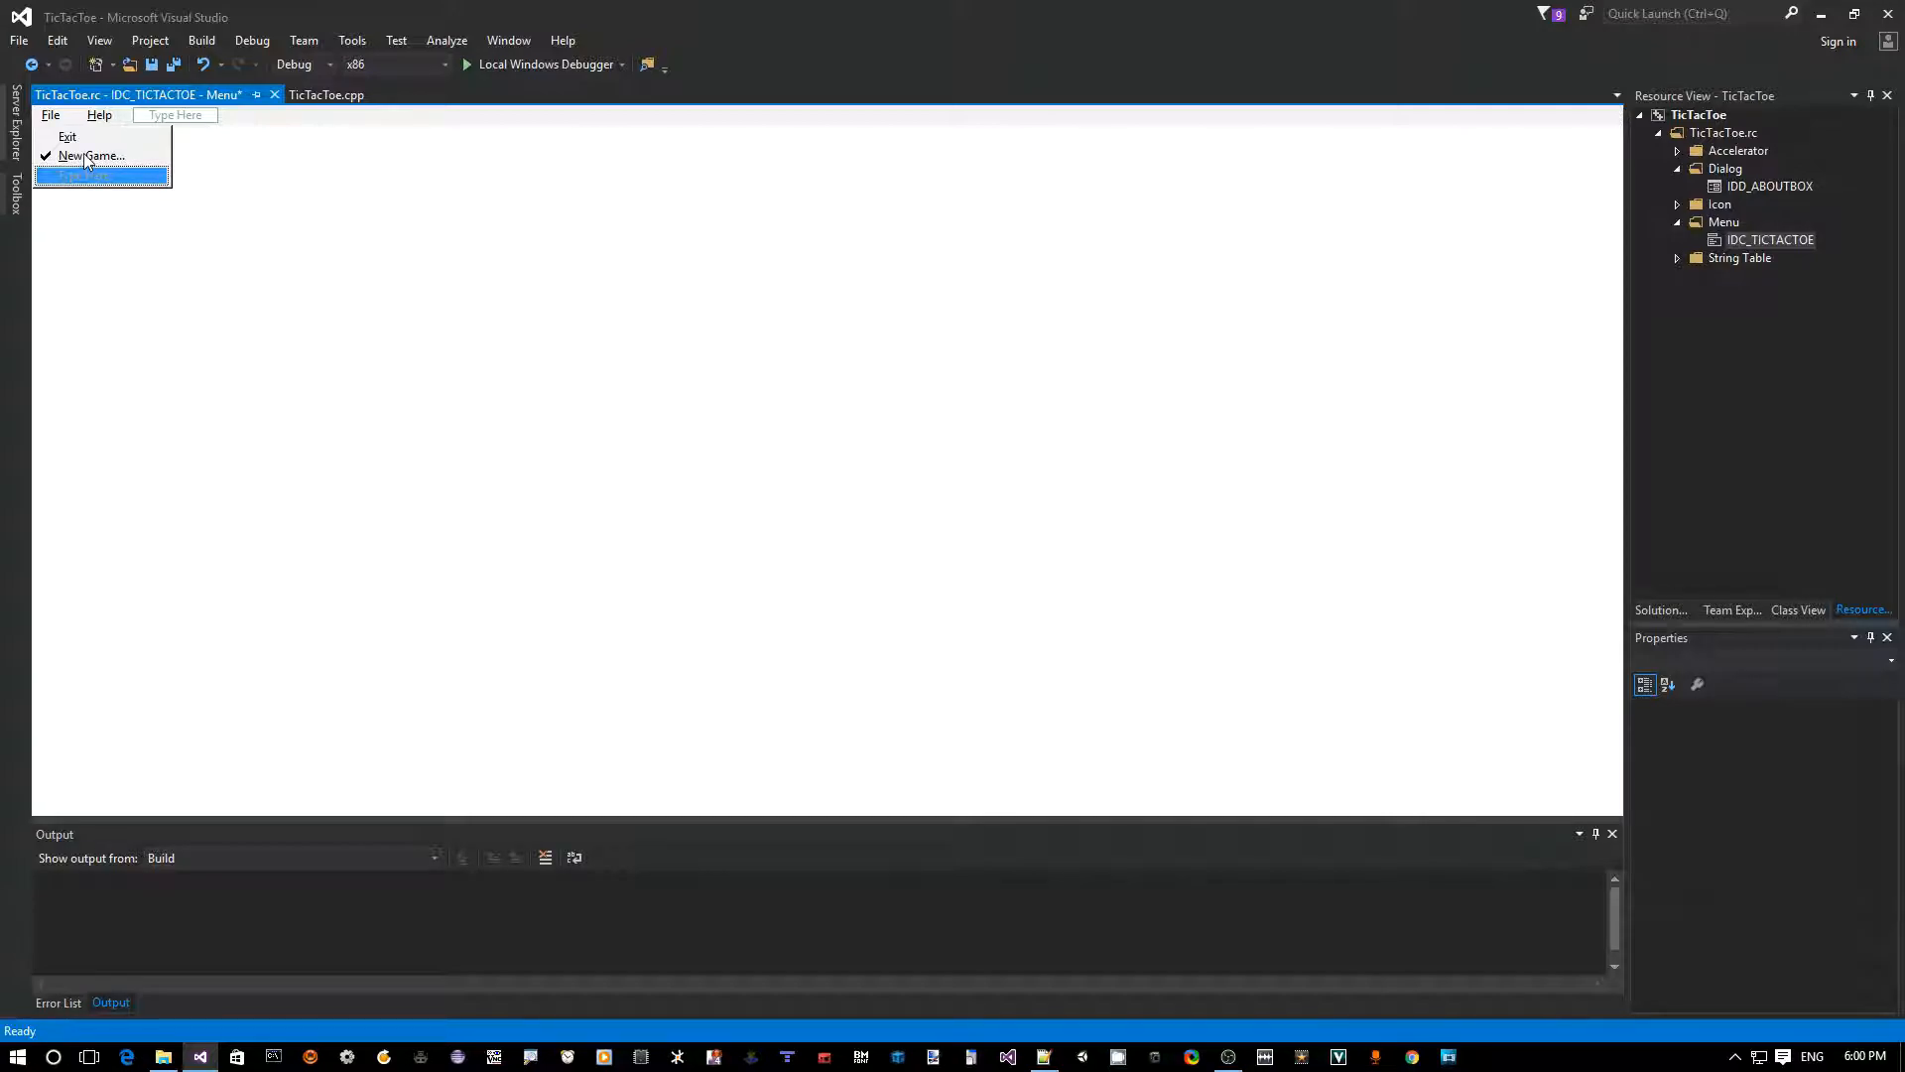
pyautogui.click(90, 157)
pyautogui.press('Down')
pyautogui.moveTo(90, 156); pyautogui.dragTo(59, 135)
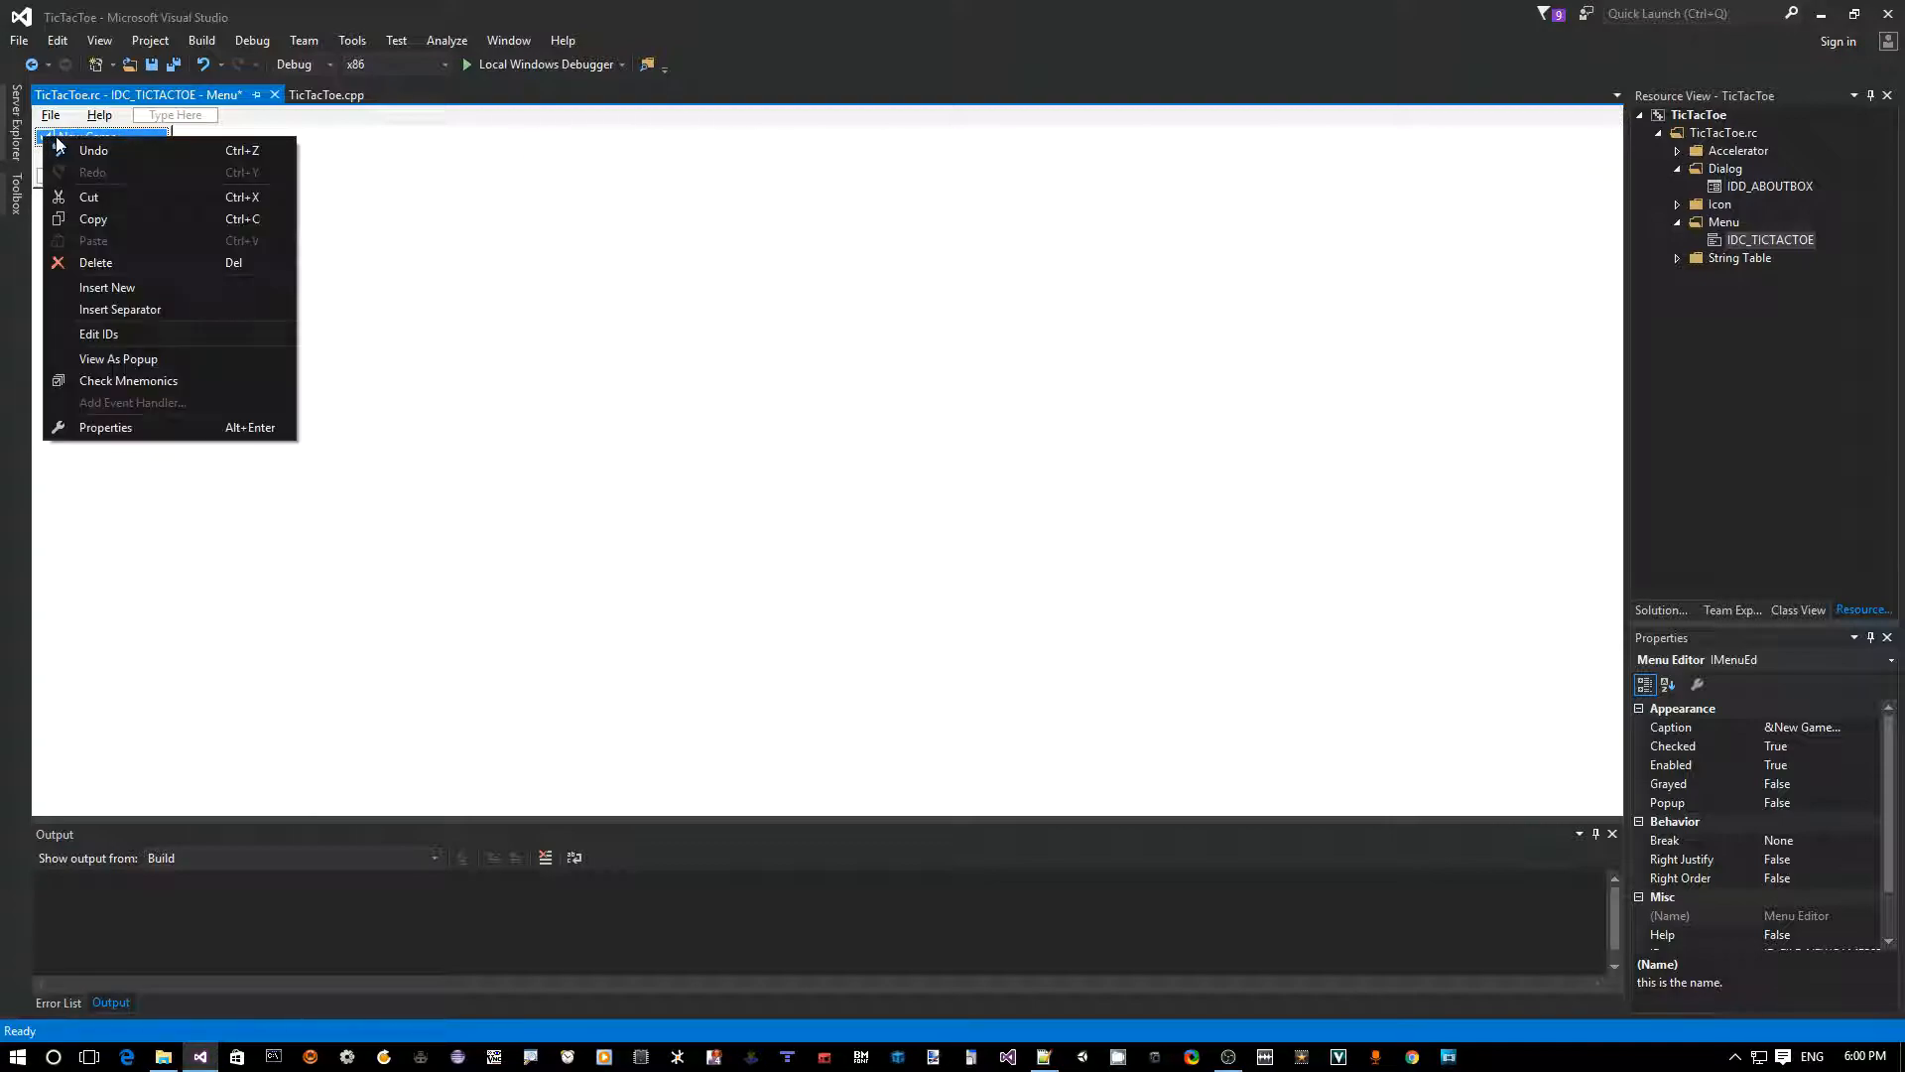
# - Clear the checkmark from the New Game... item
pyautogui.rightClick(57, 141)
pyautogui.press('Escape')
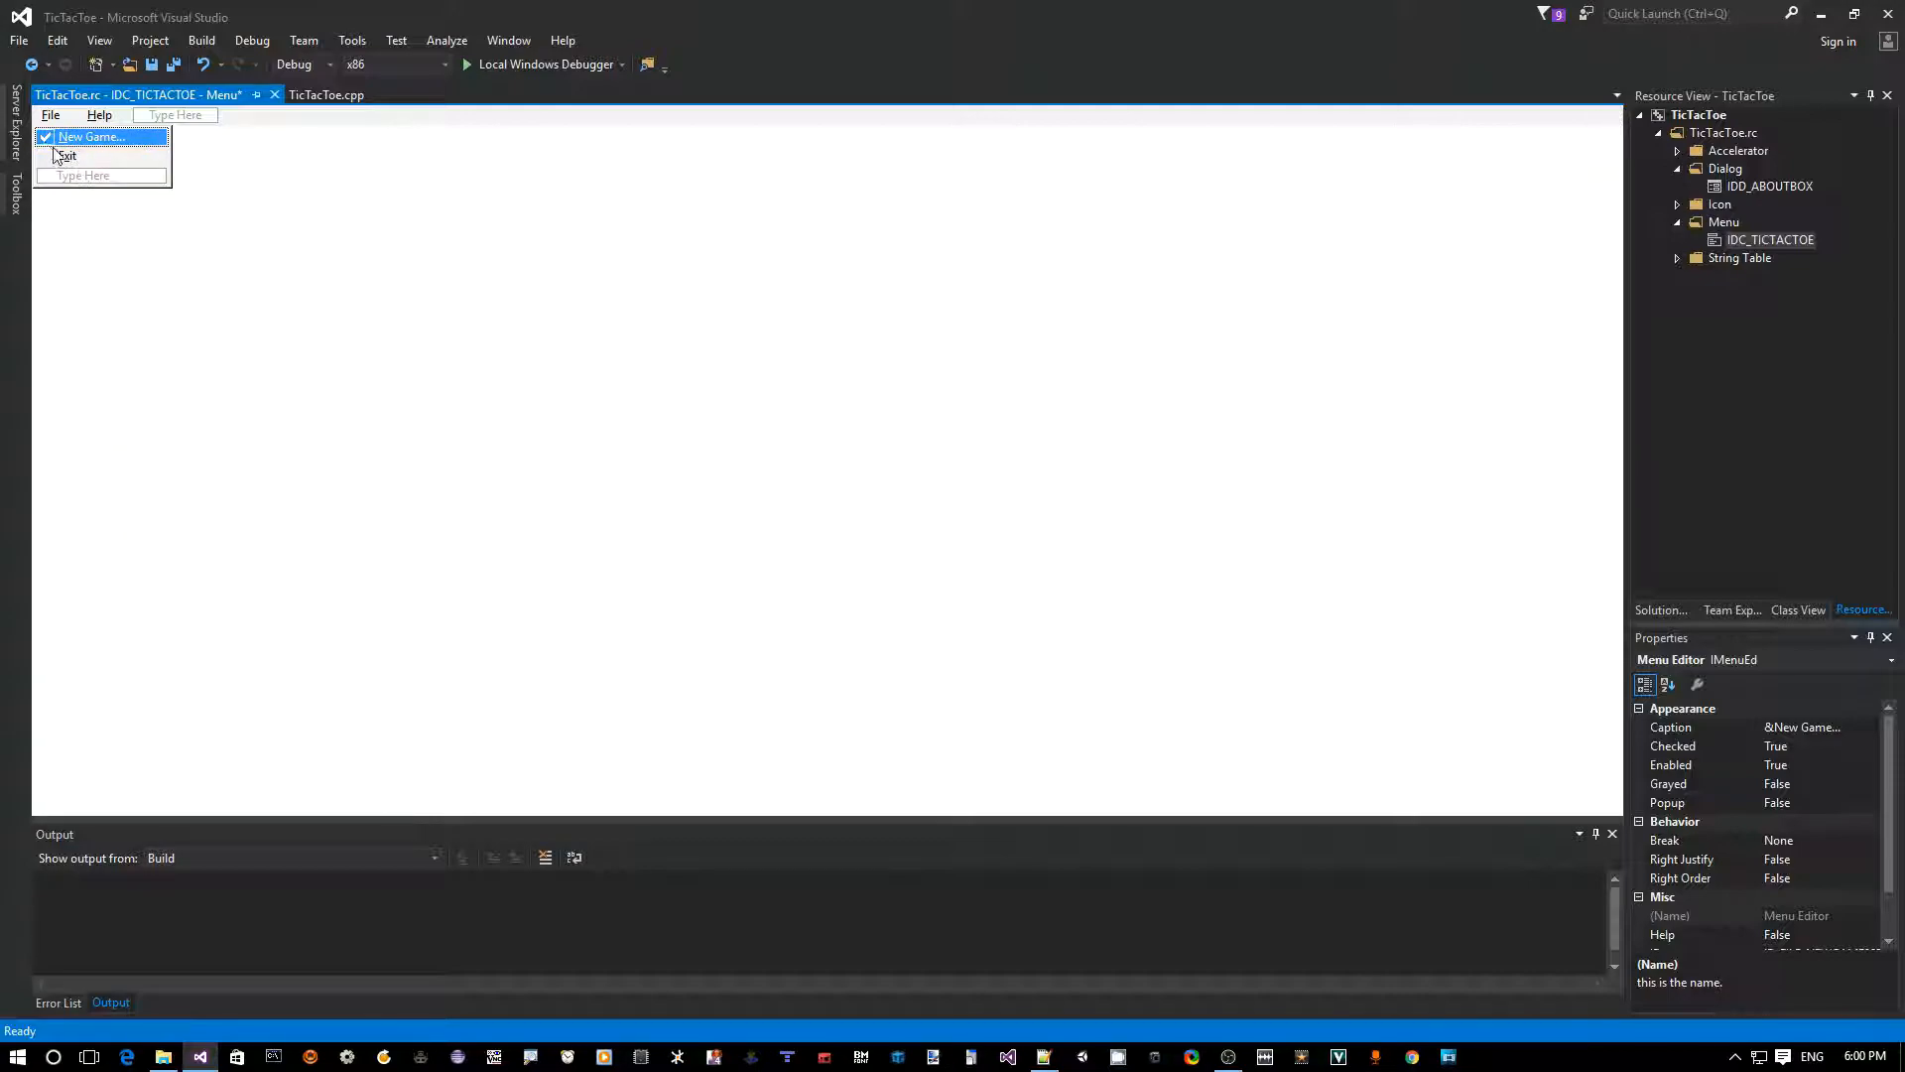
pyautogui.click(45, 142)
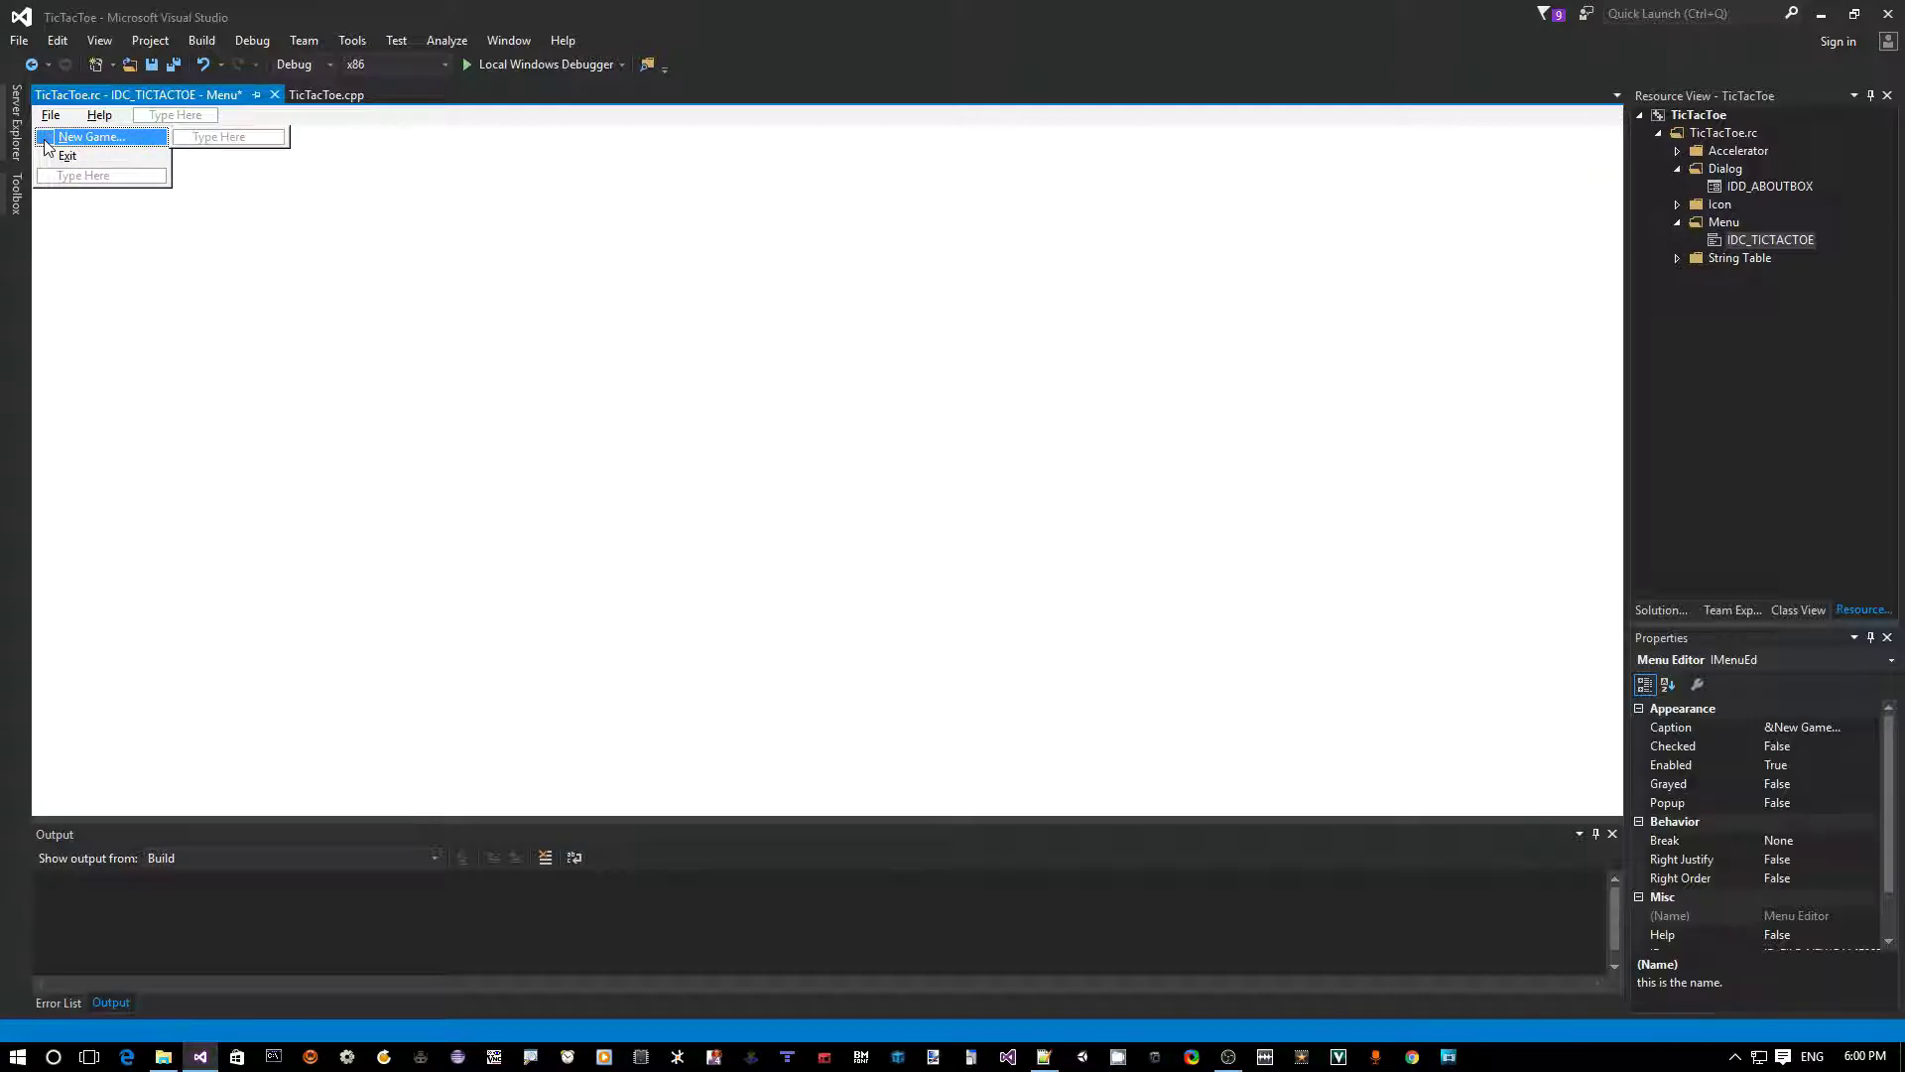
# - Insert a separator and place it between New Game... and Exit
pyautogui.click(105, 179)
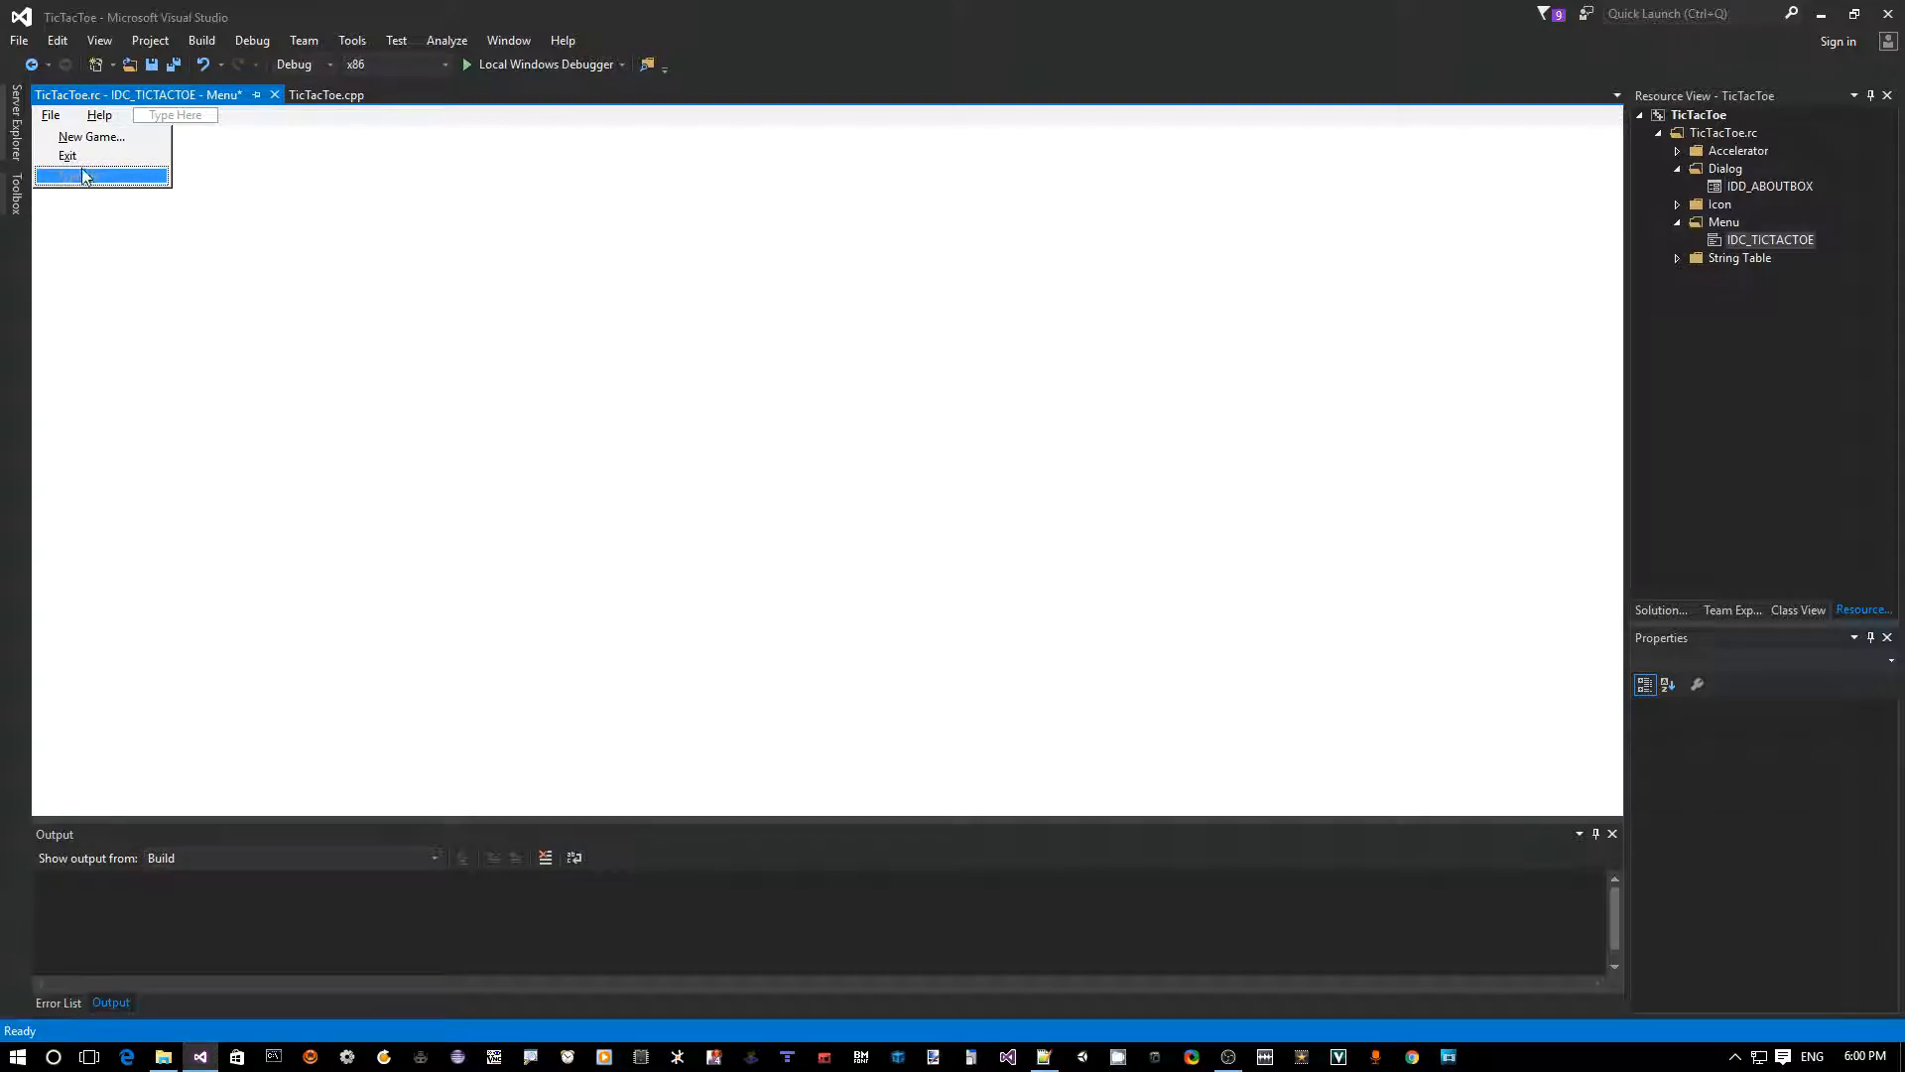
pyautogui.rightClick(103, 183)
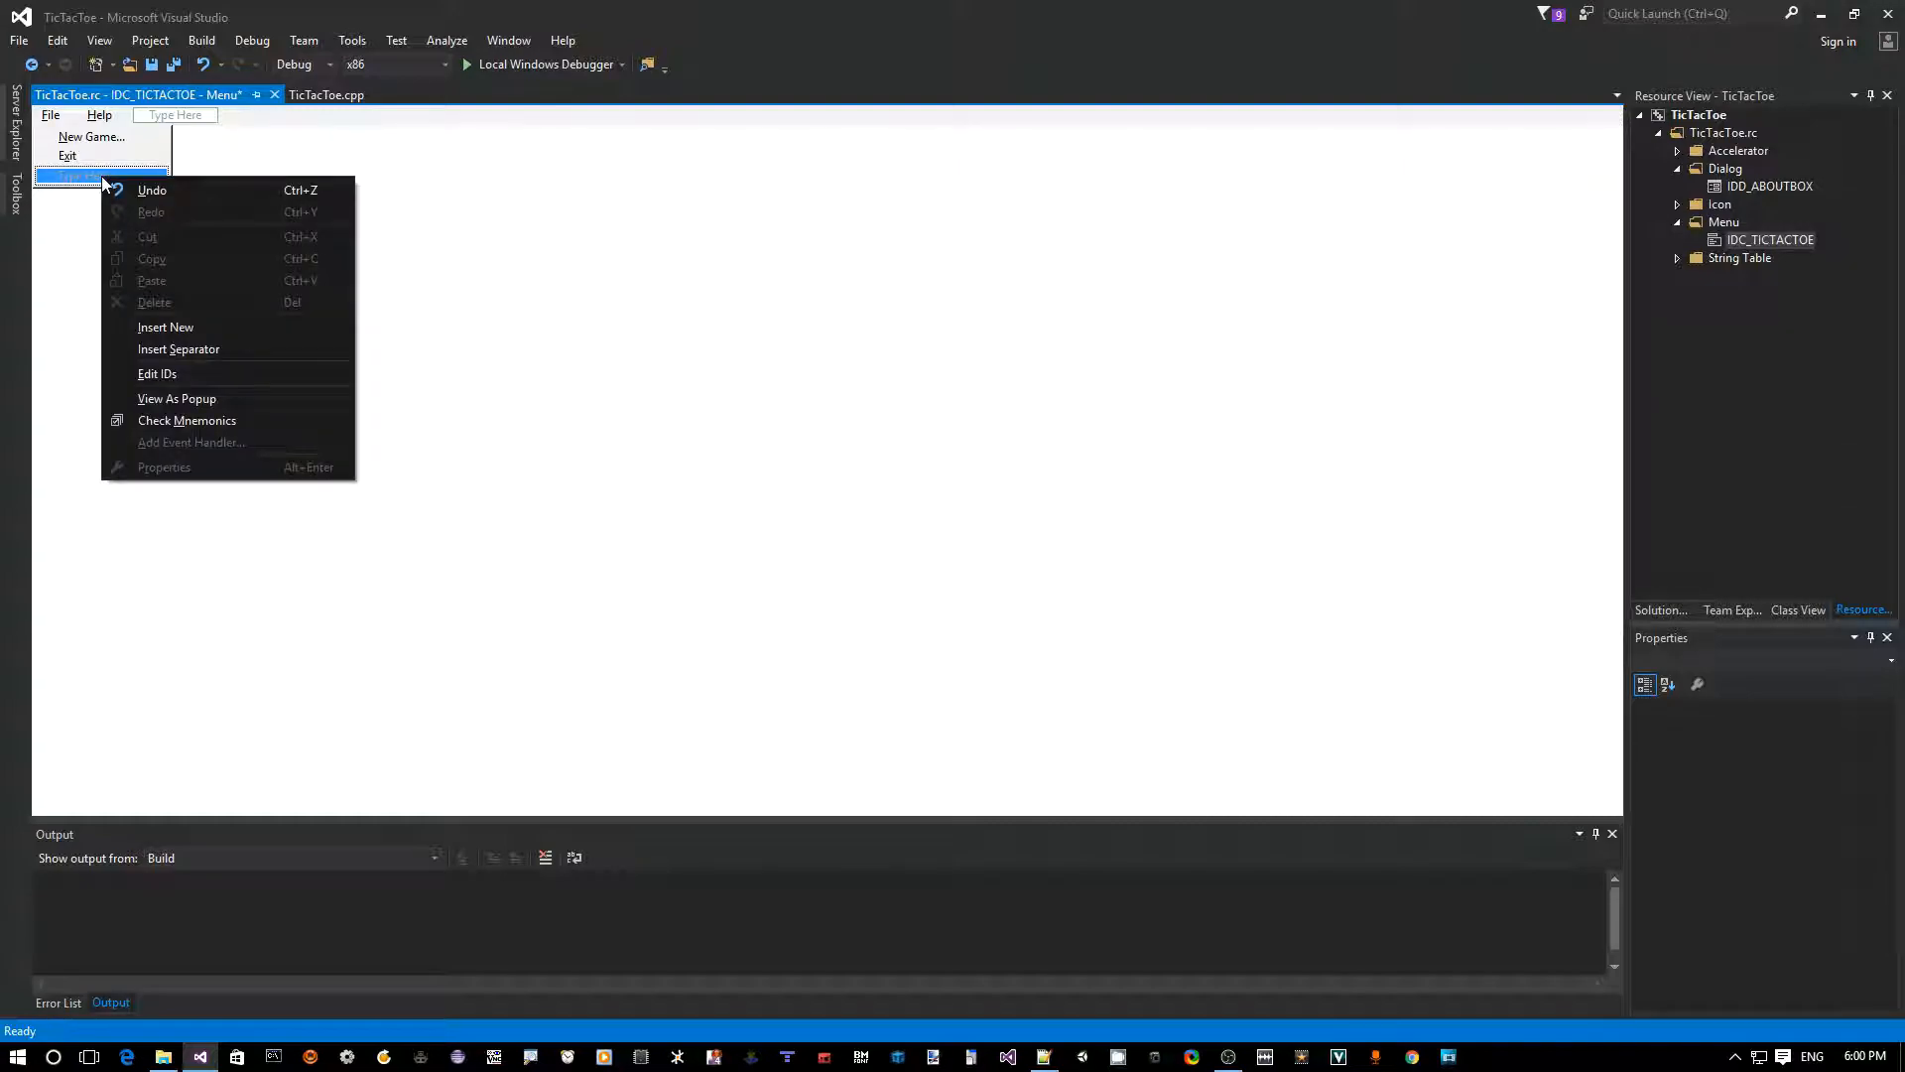
pyautogui.click(179, 349)
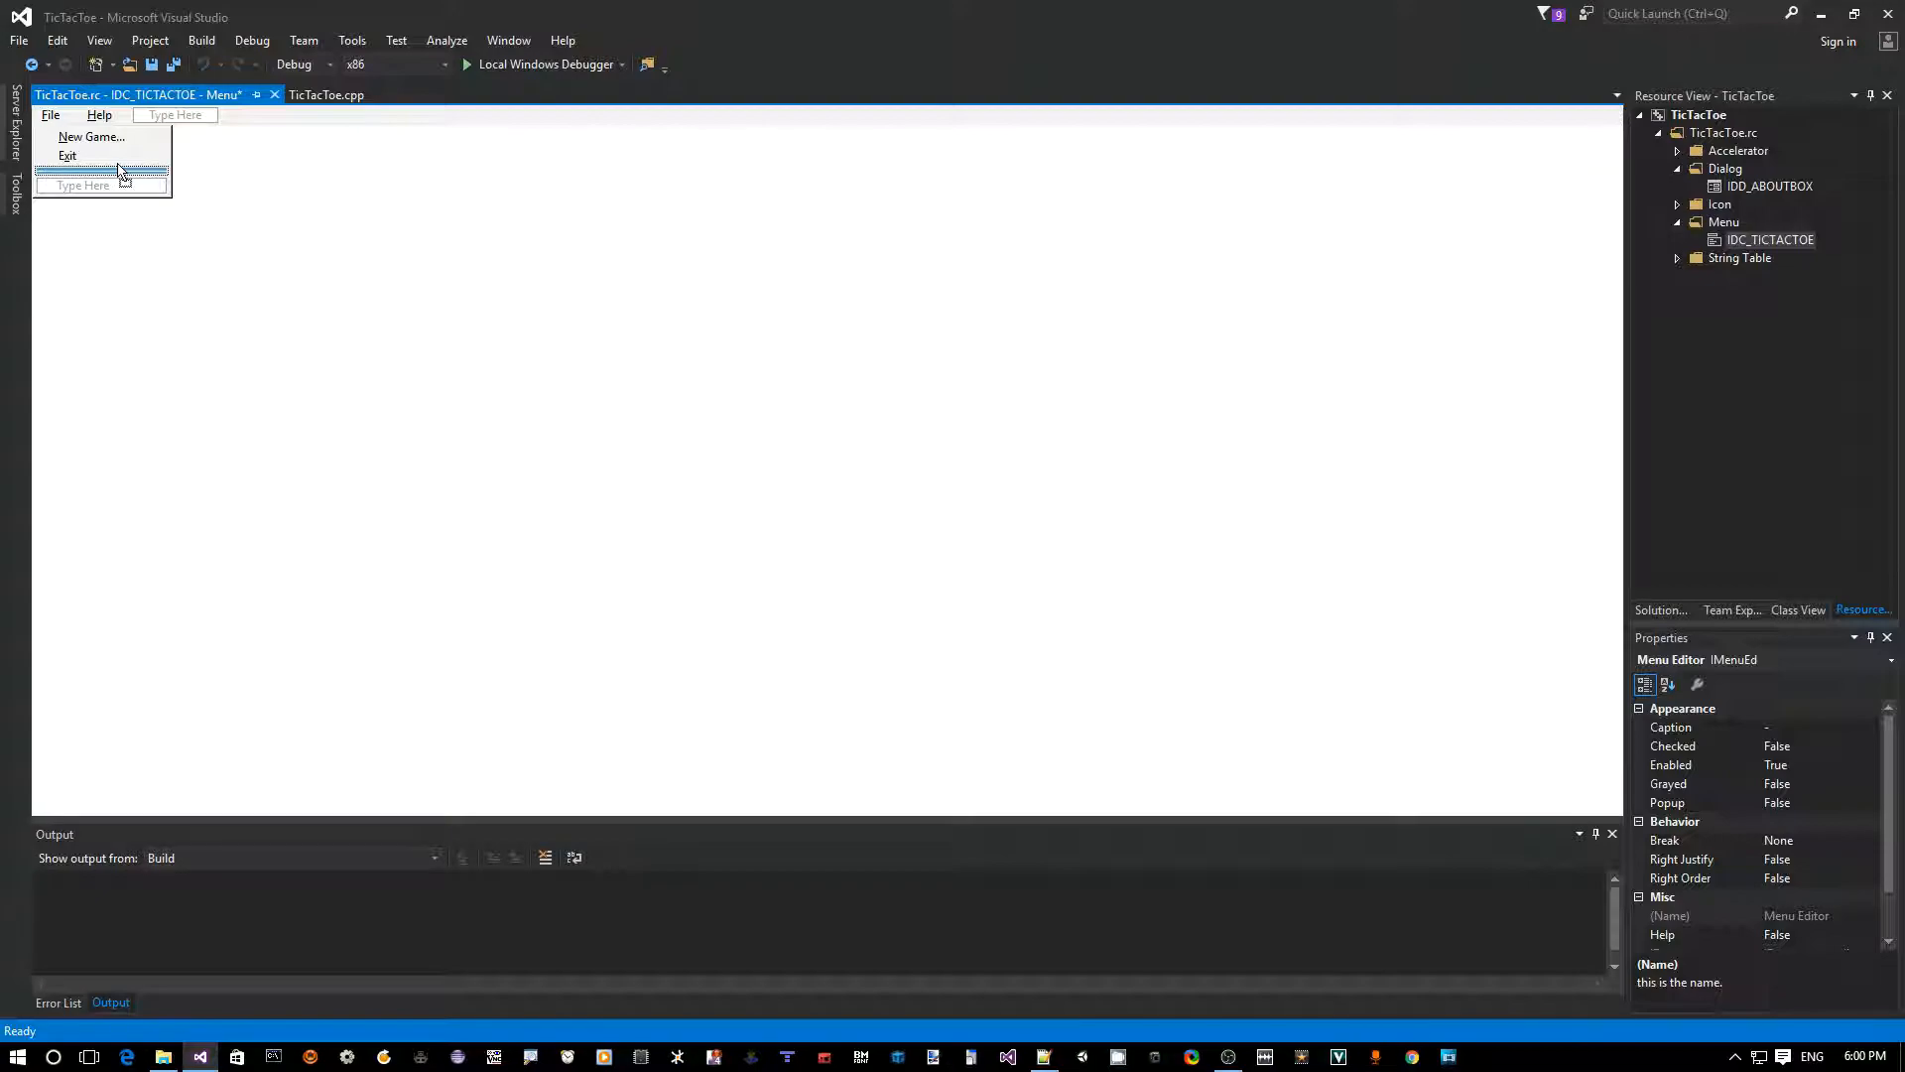
pyautogui.moveTo(120, 175); pyautogui.dragTo(122, 158)
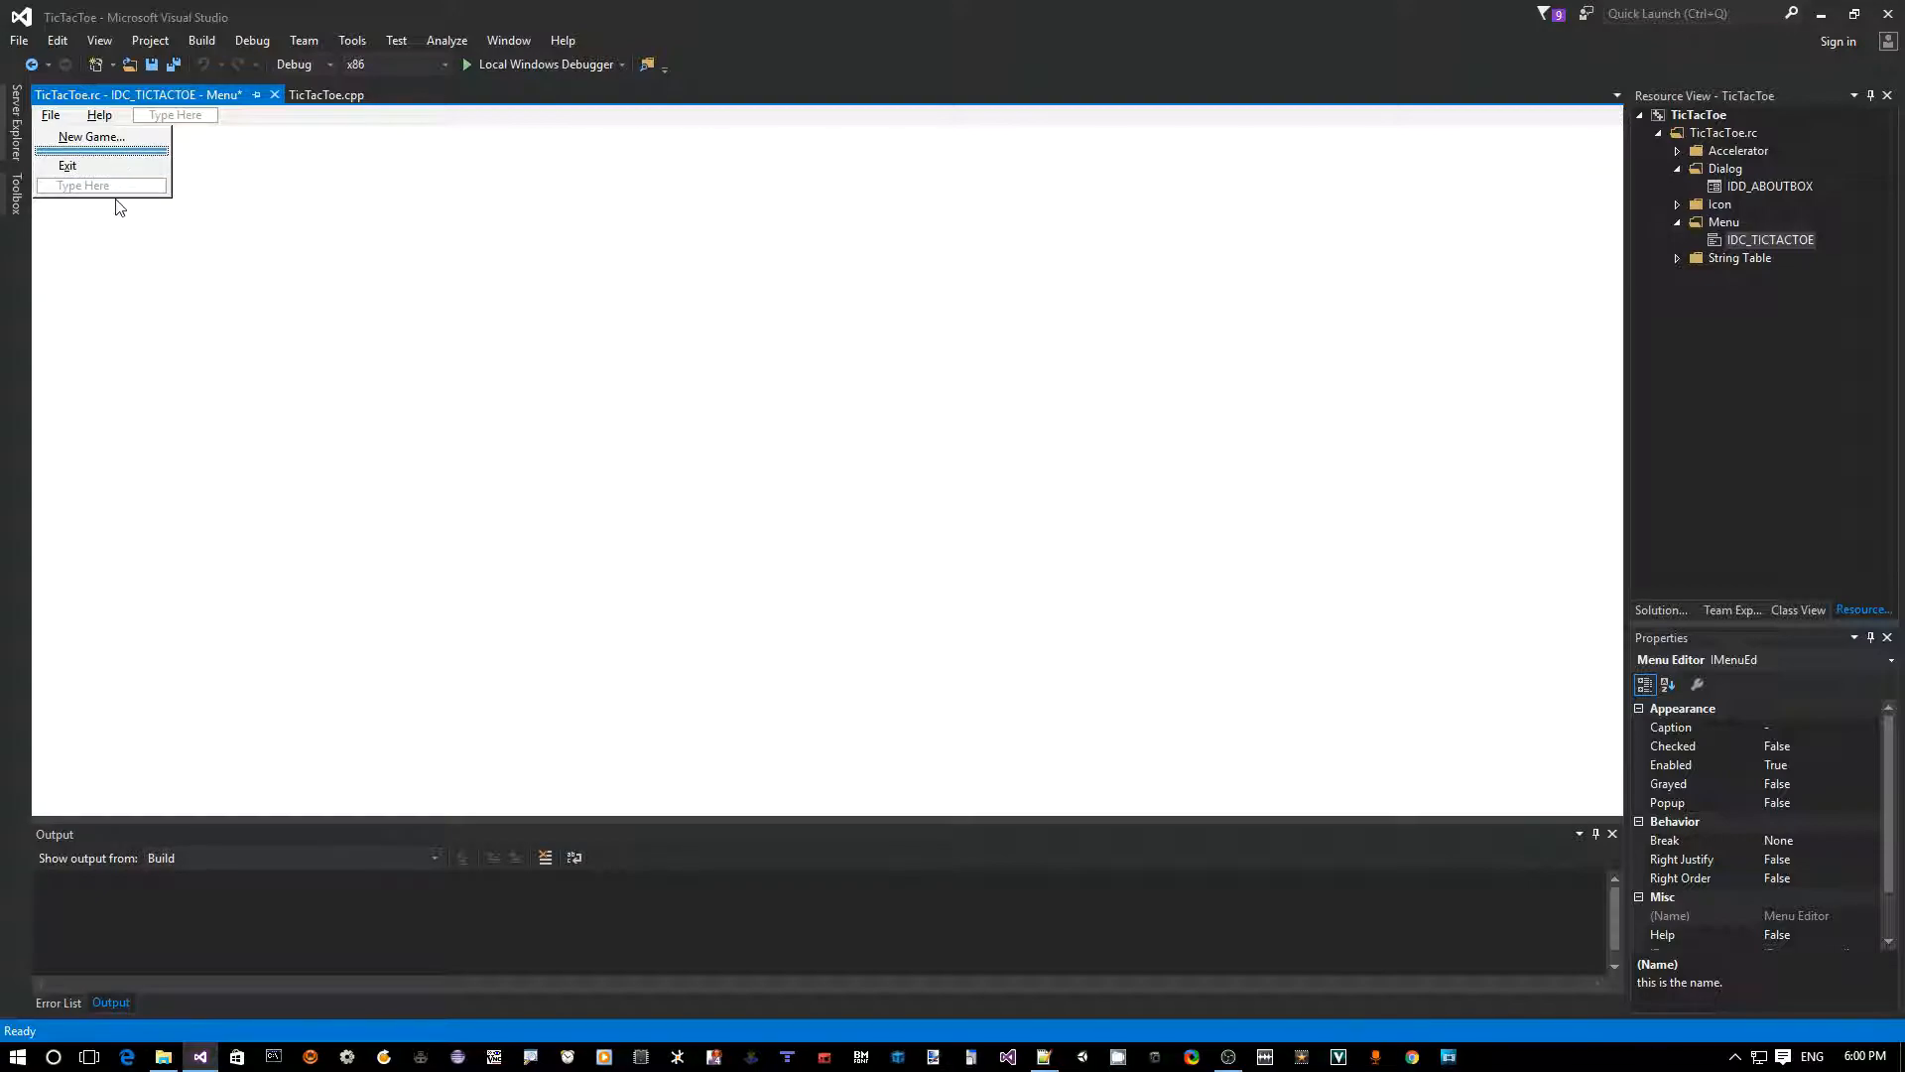
pyautogui.click(53, 116)
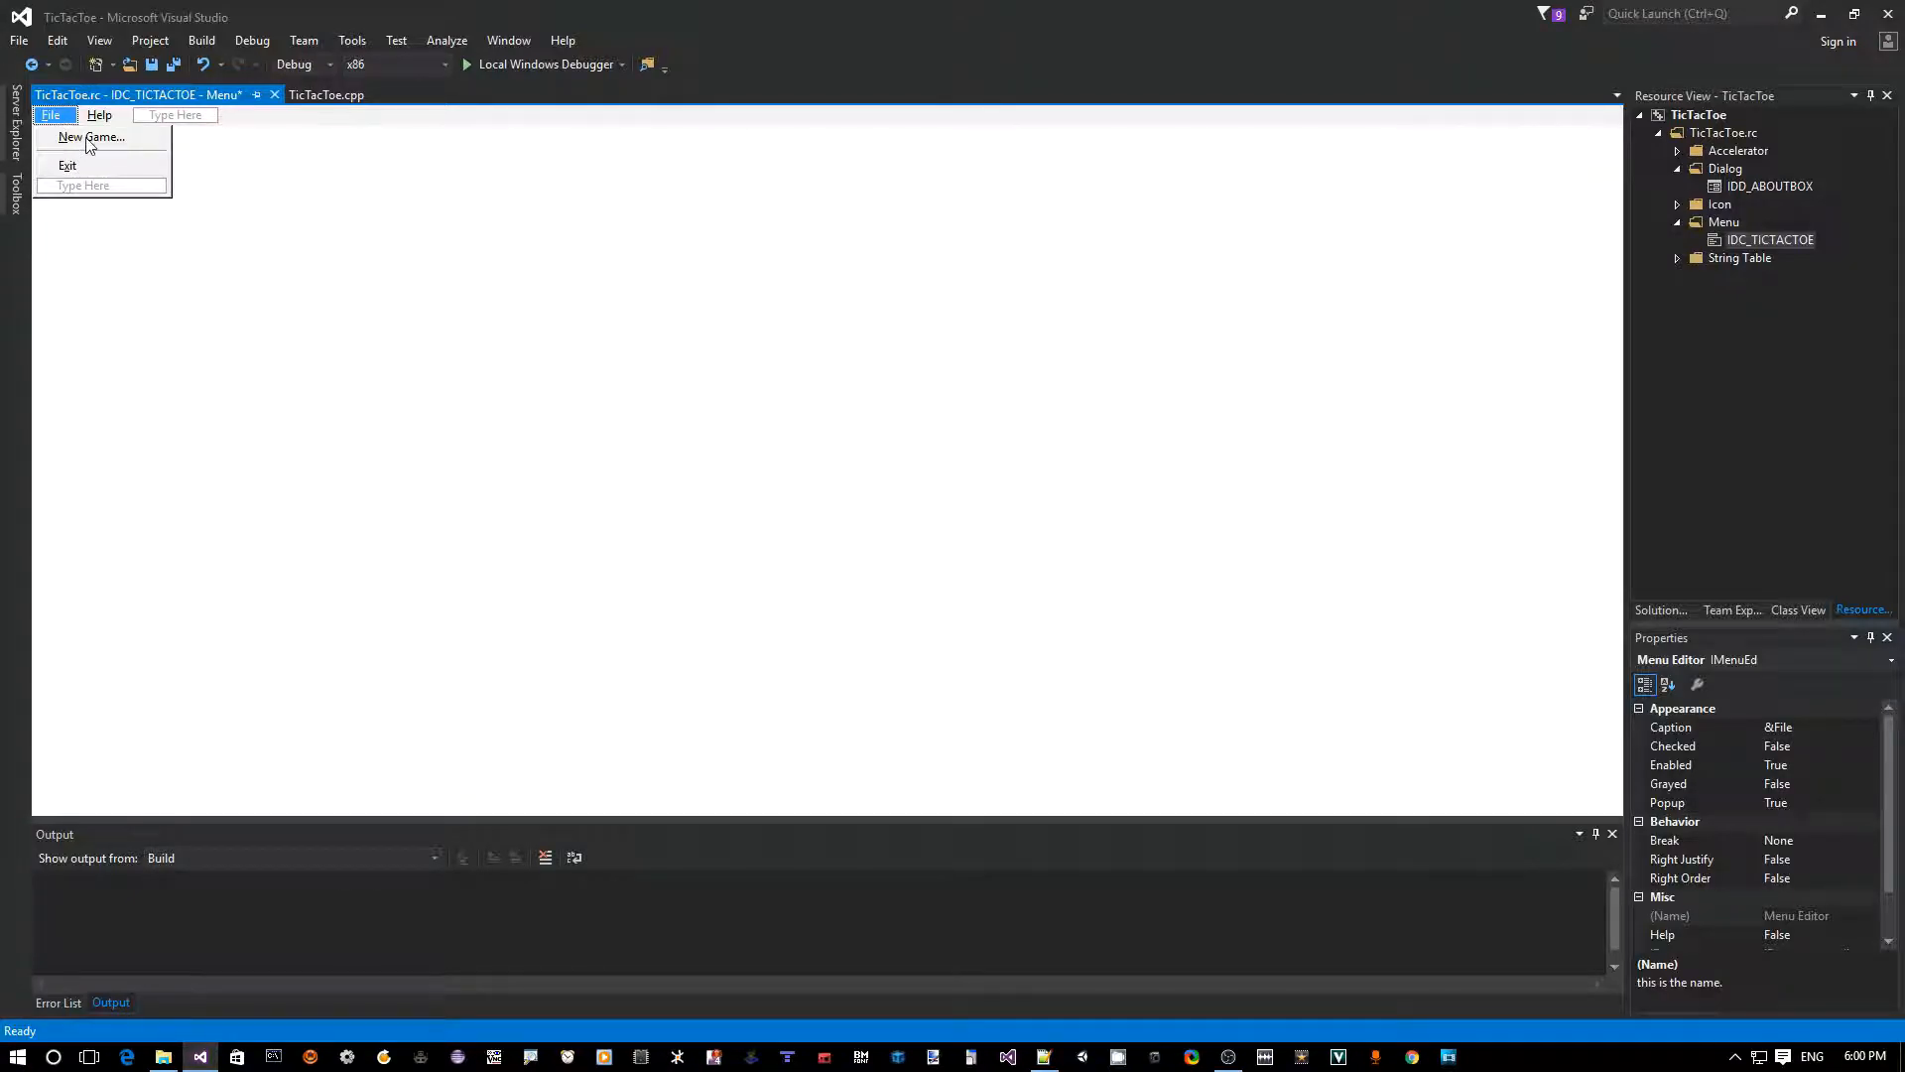
# - Set the New Game... item's ID property to ID_FILE_NEWGAME
pyautogui.click(84, 137)
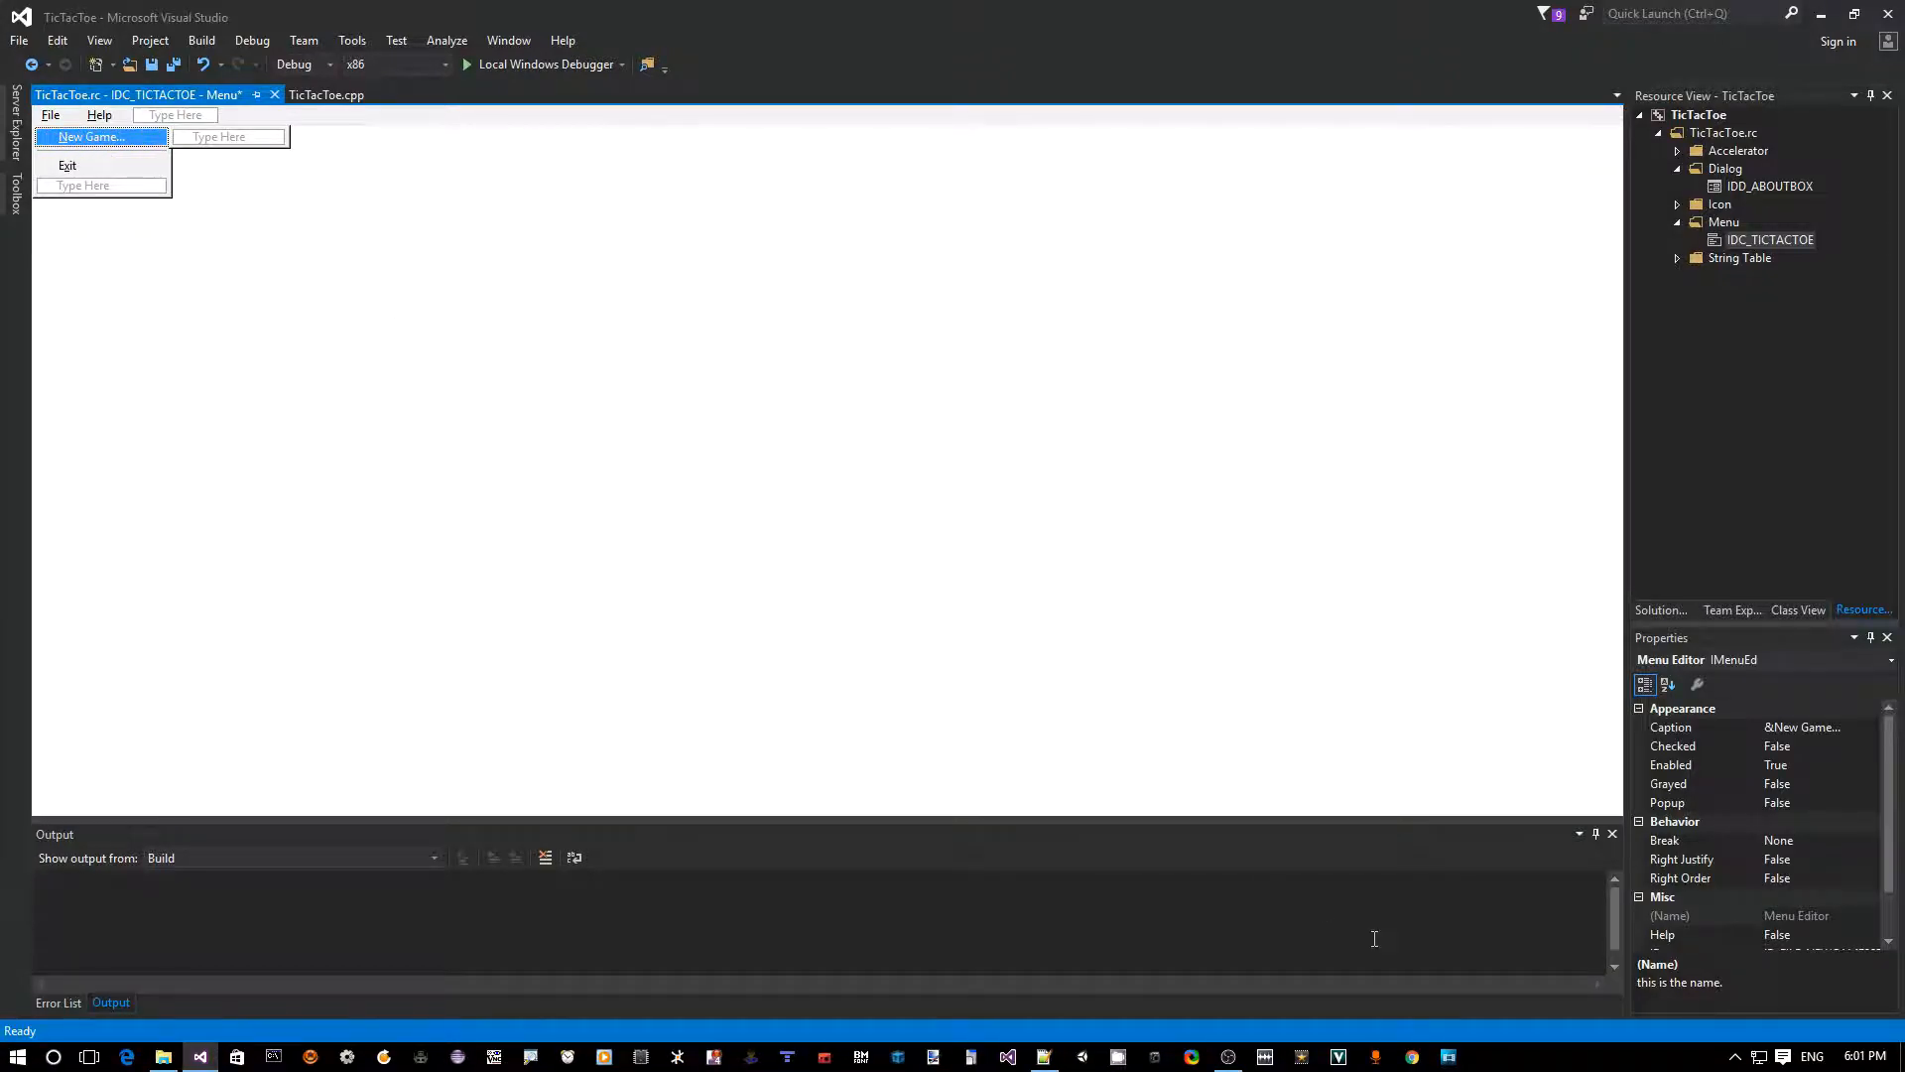
pyautogui.moveTo(1891, 745); pyautogui.dragTo(1892, 865)
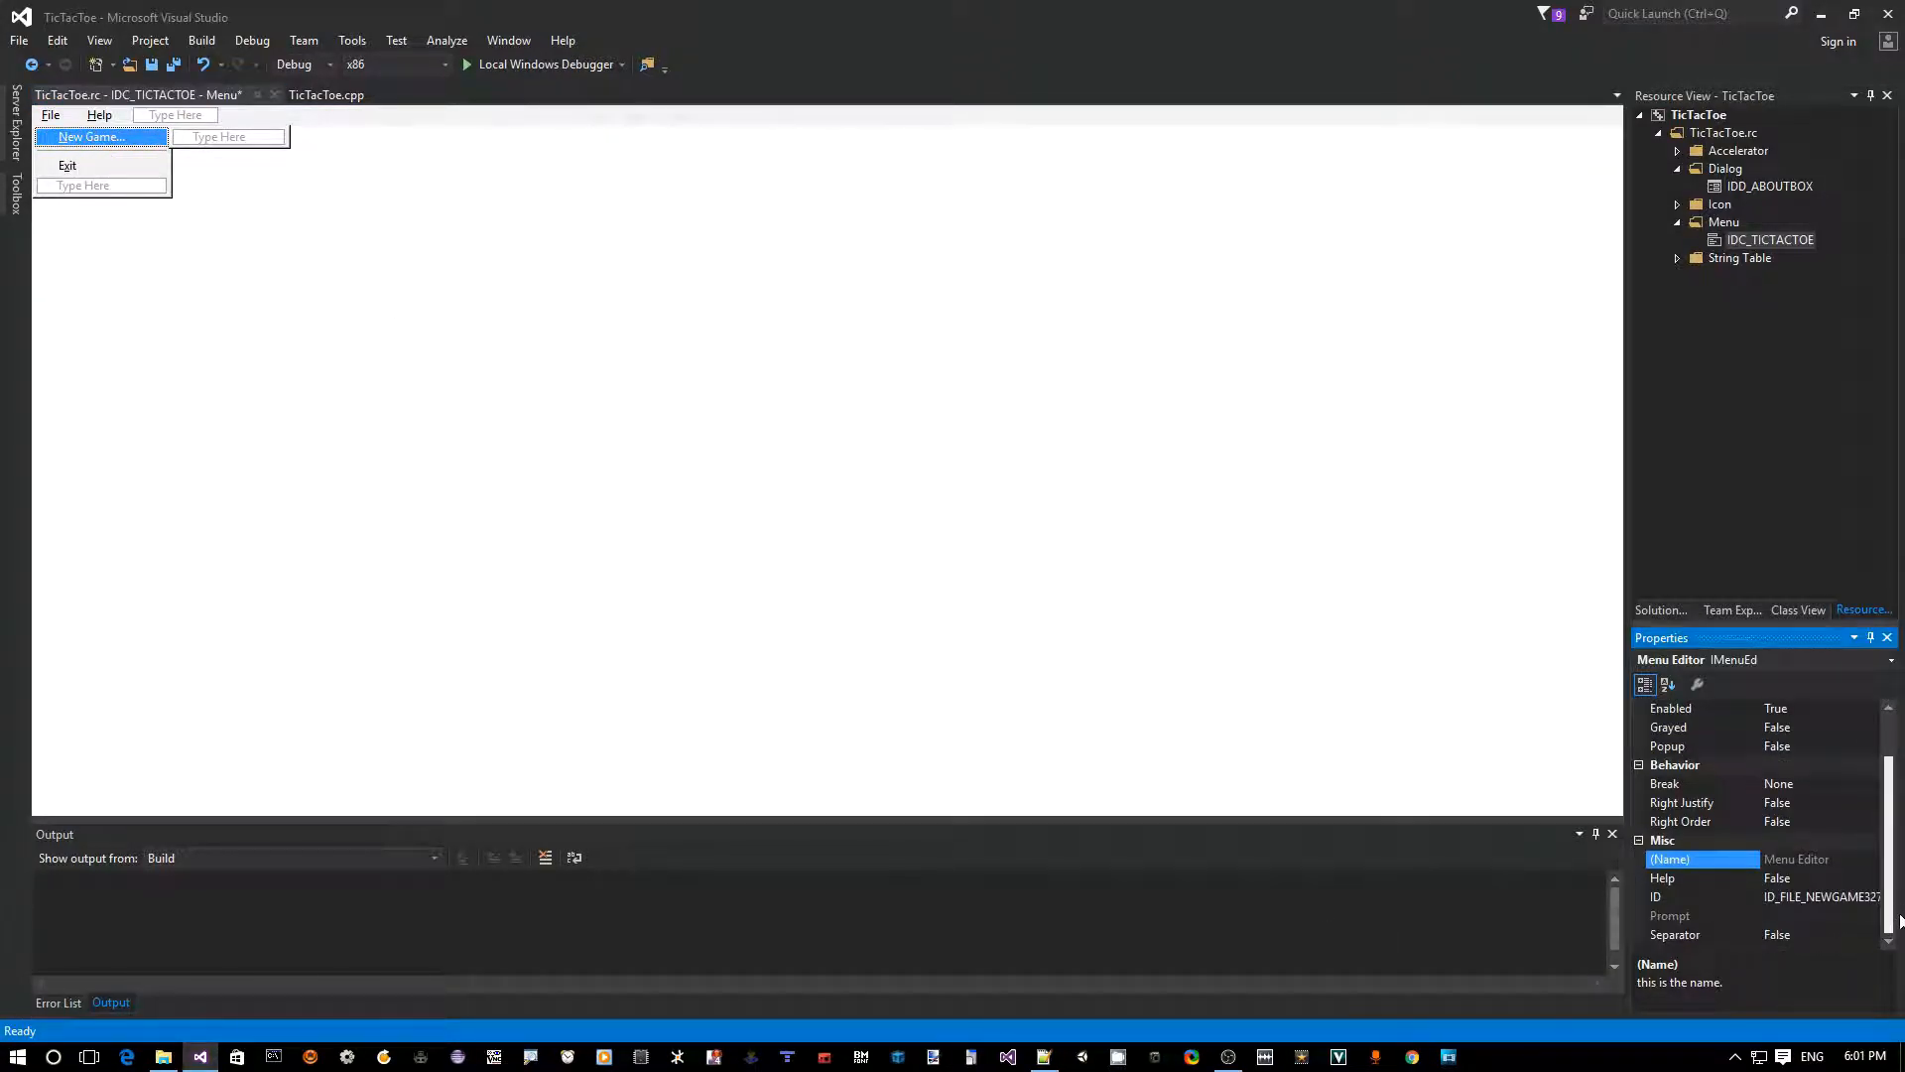
pyautogui.click(1824, 915)
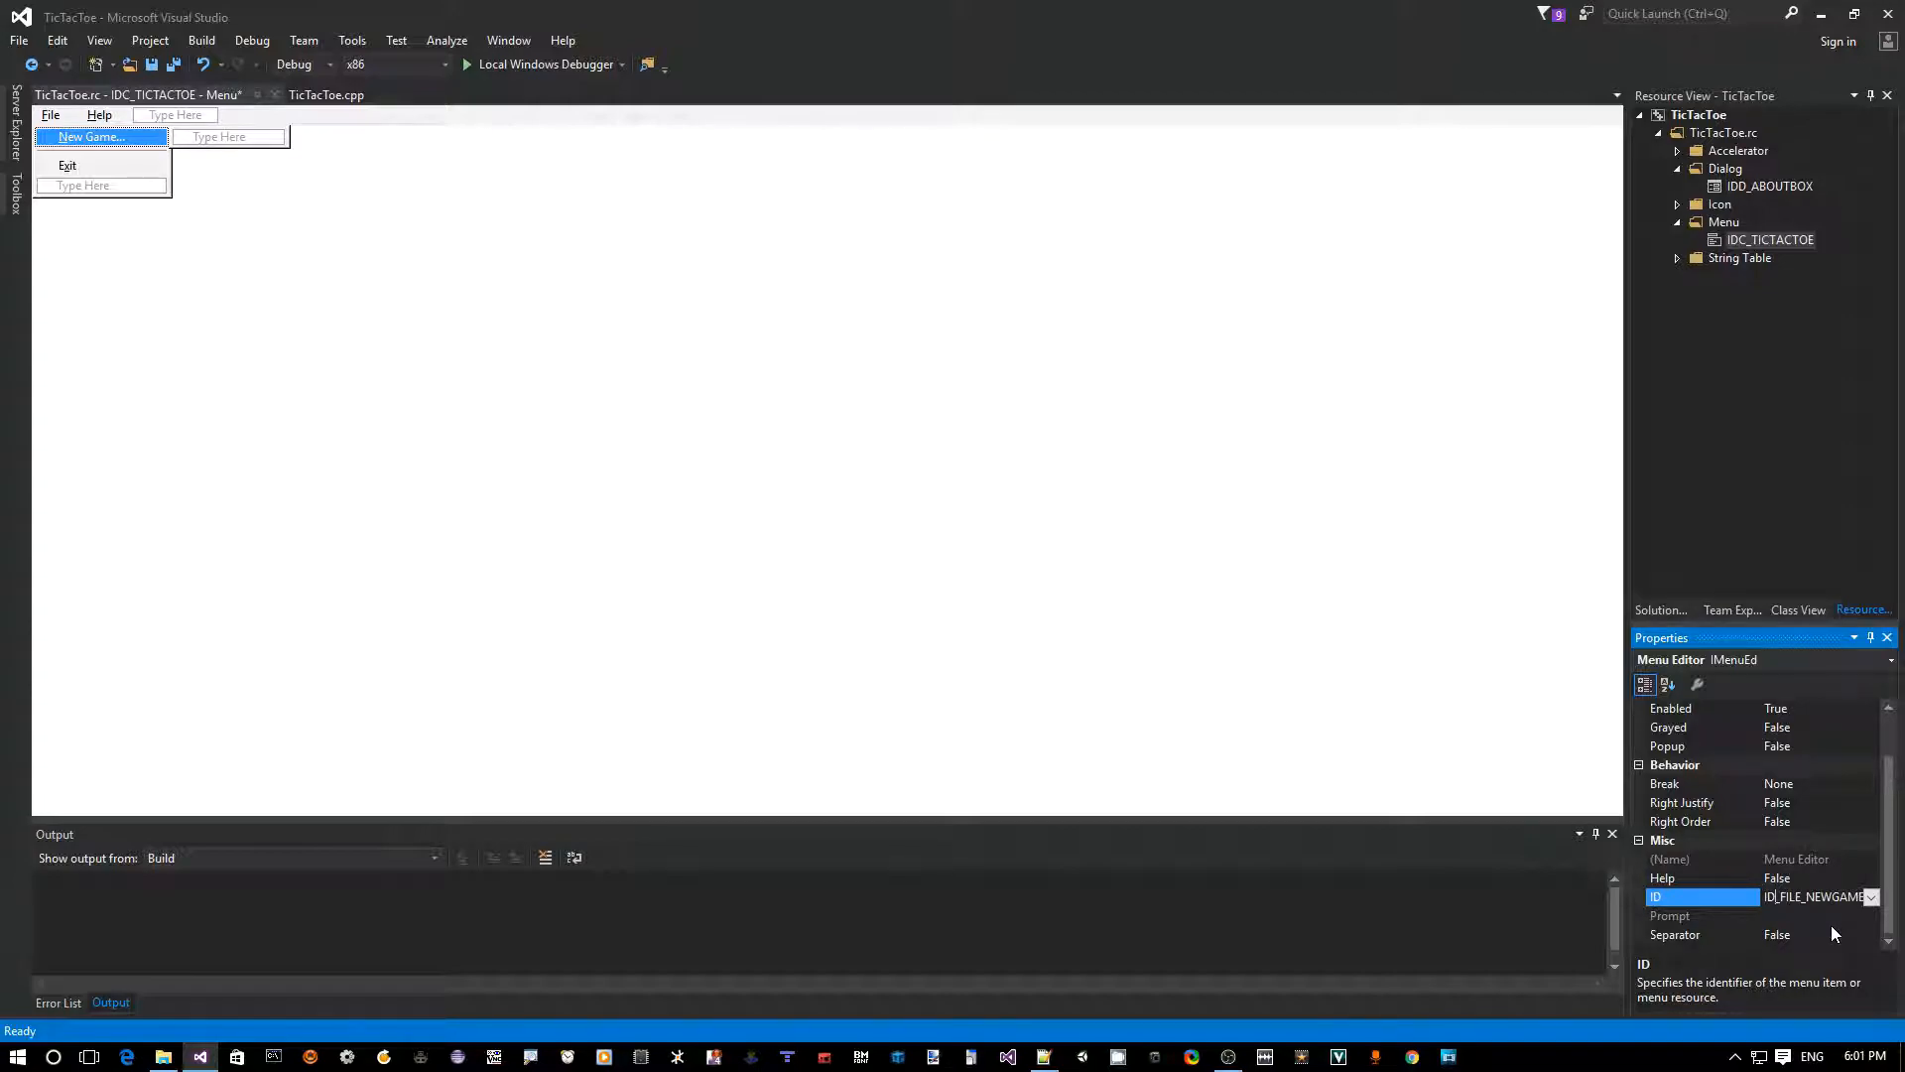
pyautogui.write('32772')
pyautogui.press('Home')
pyautogui.hotkey('shift', 'End')
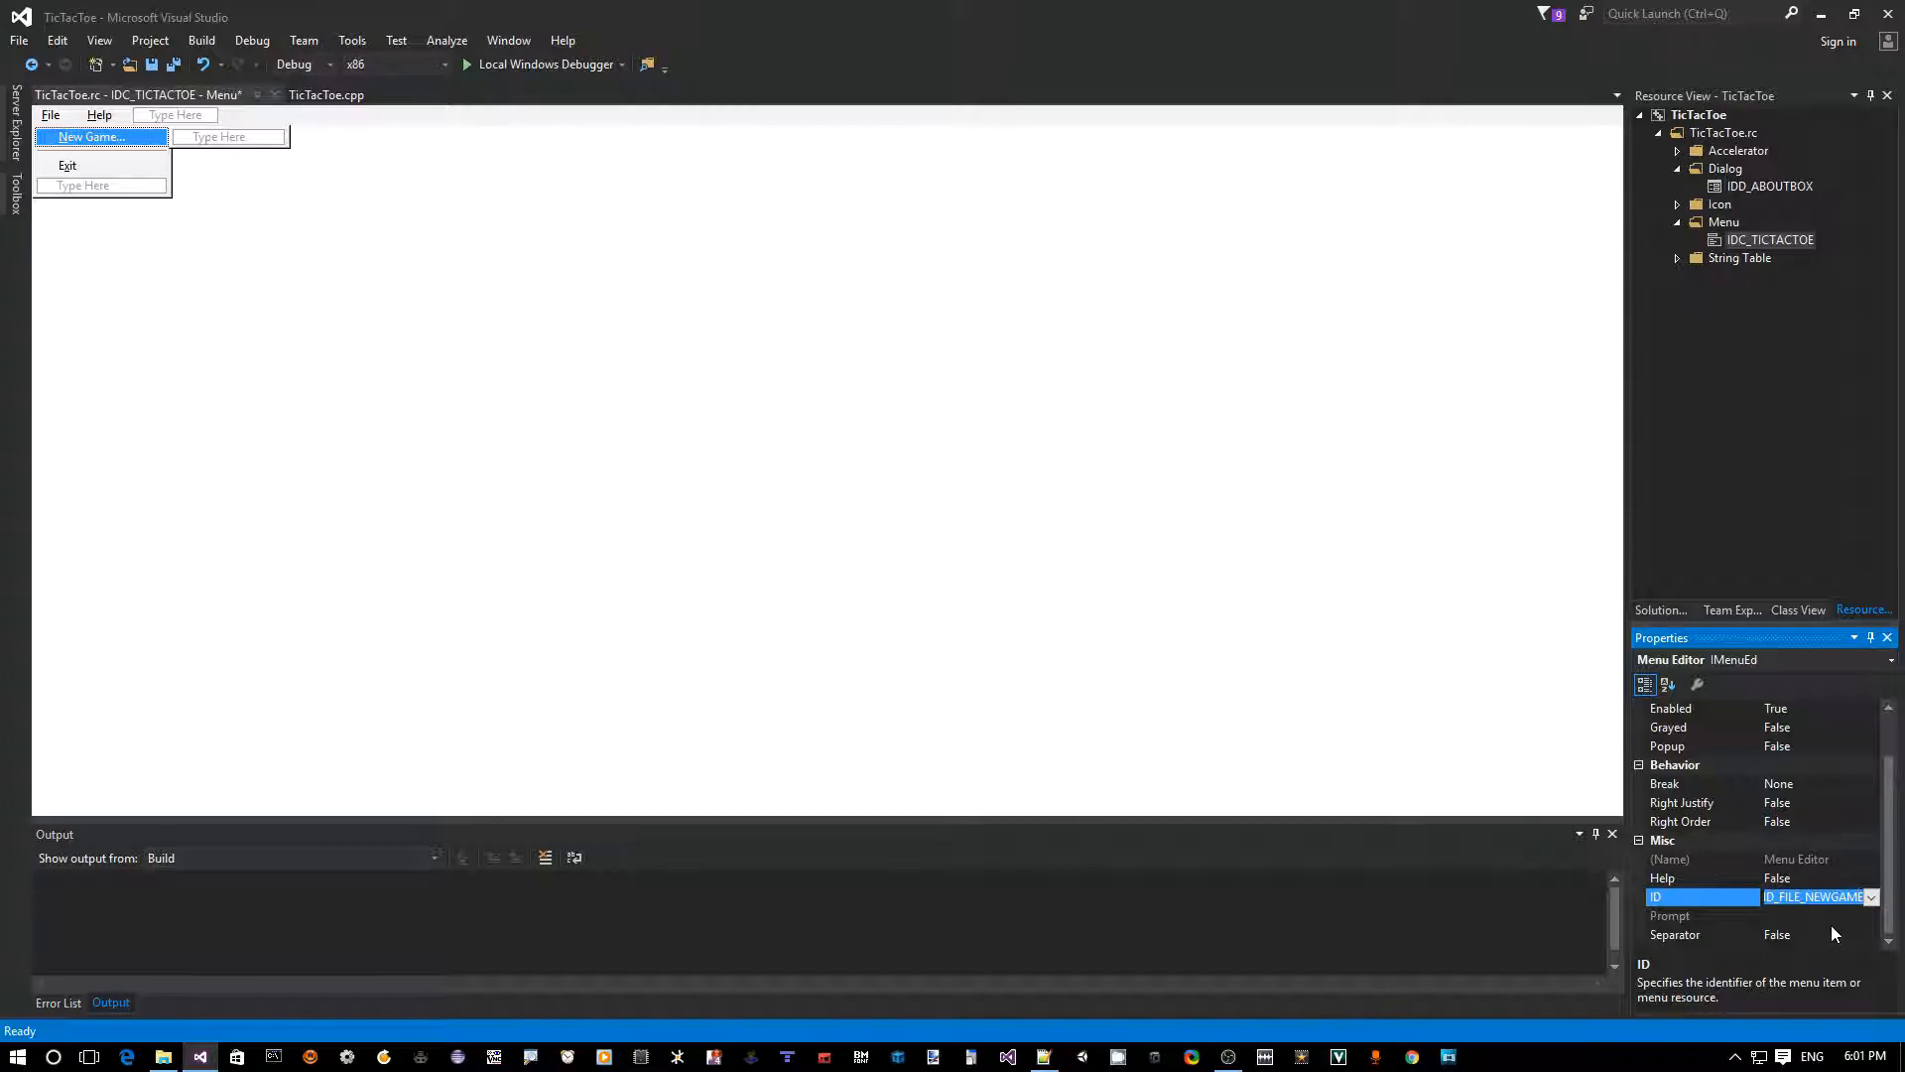
pyautogui.press('Return')
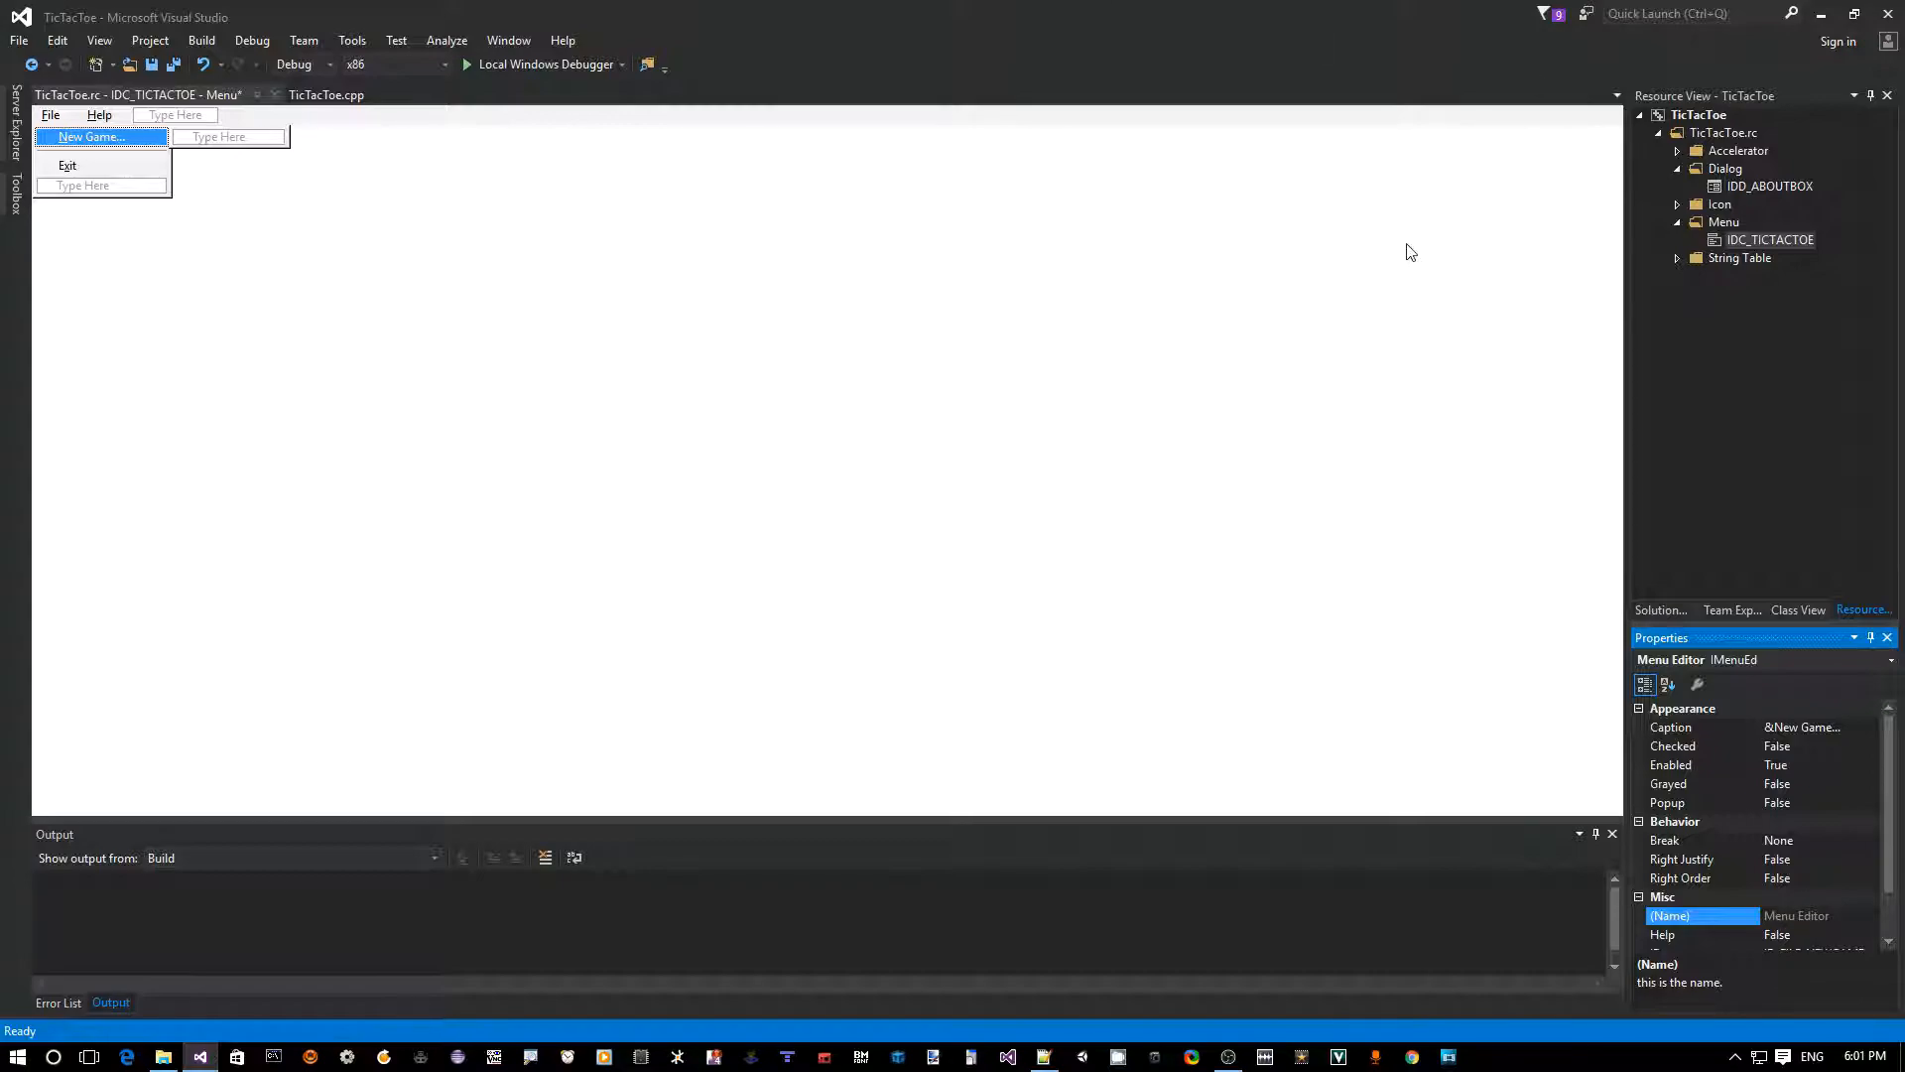
pyautogui.click(575, 188)
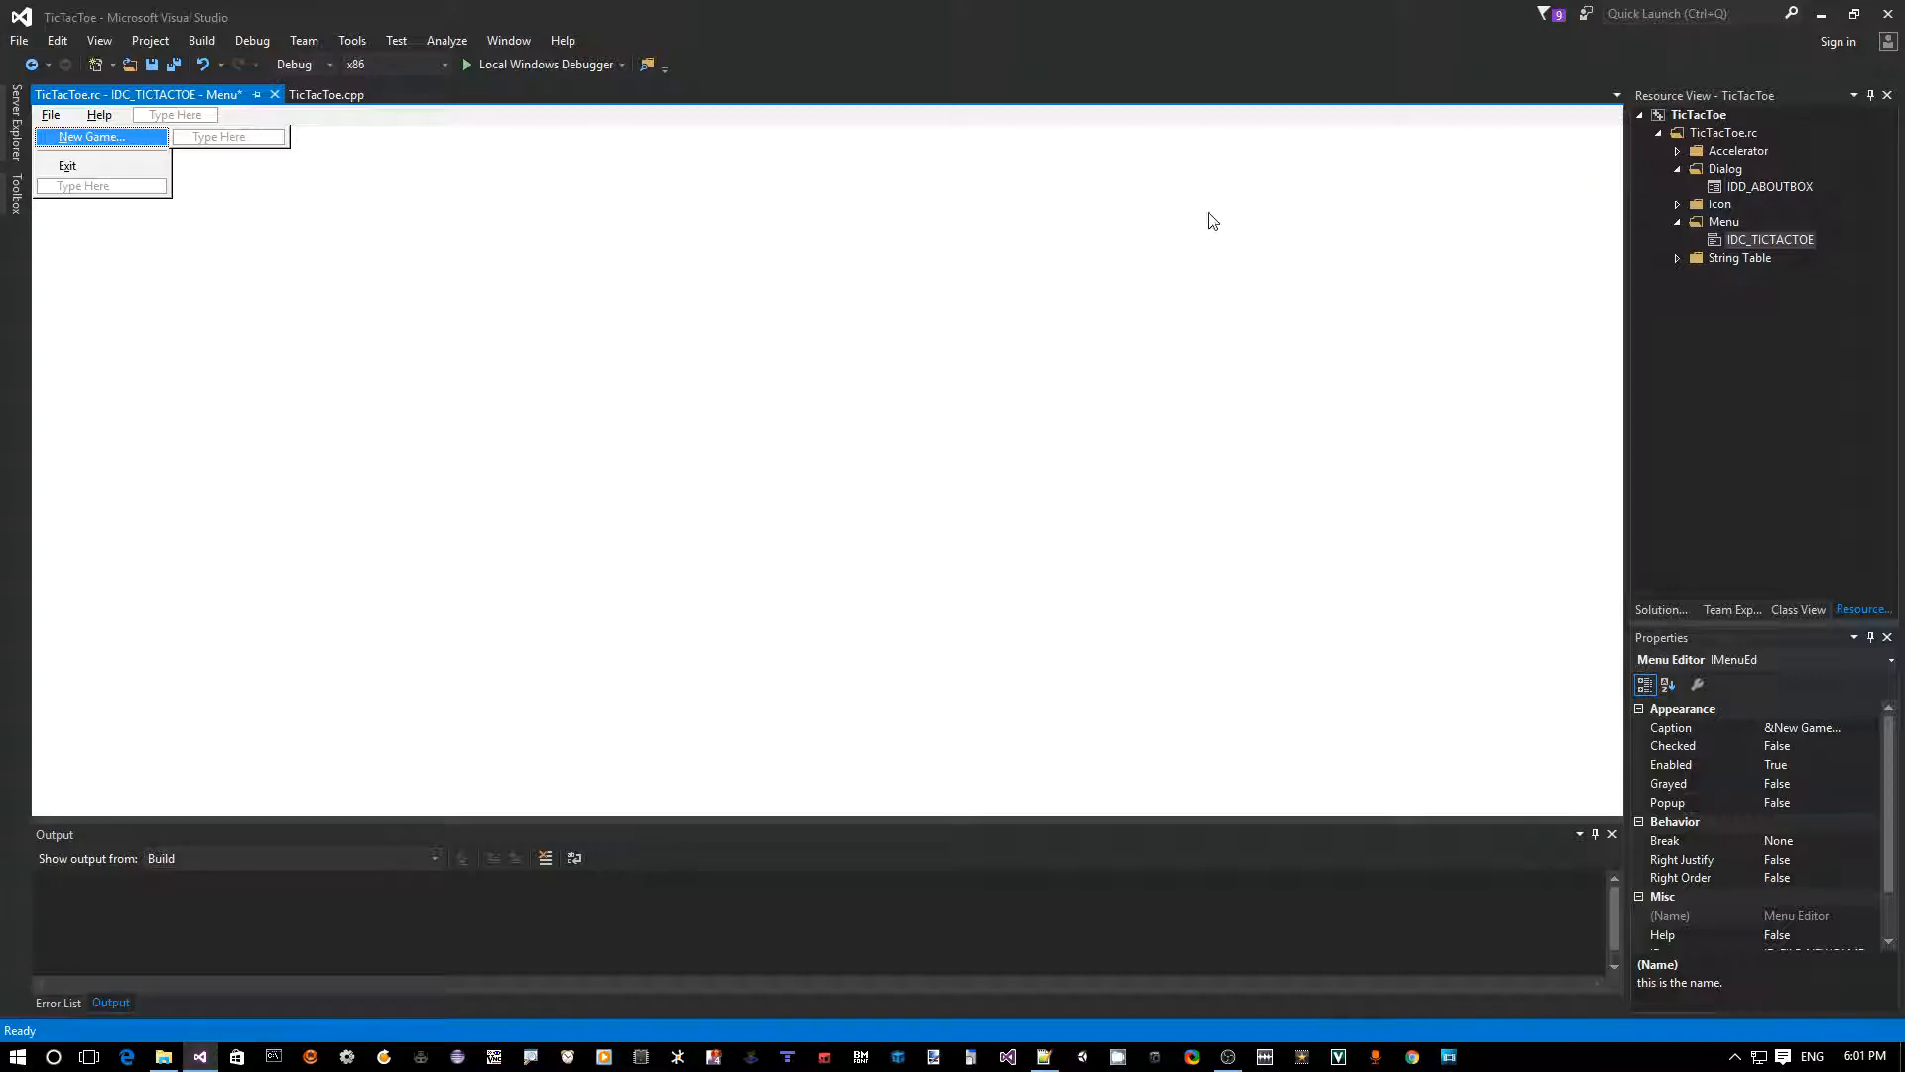
# - Close the menu resource document, saving changes to TicTacToe.rc
pyautogui.click(22, 42)
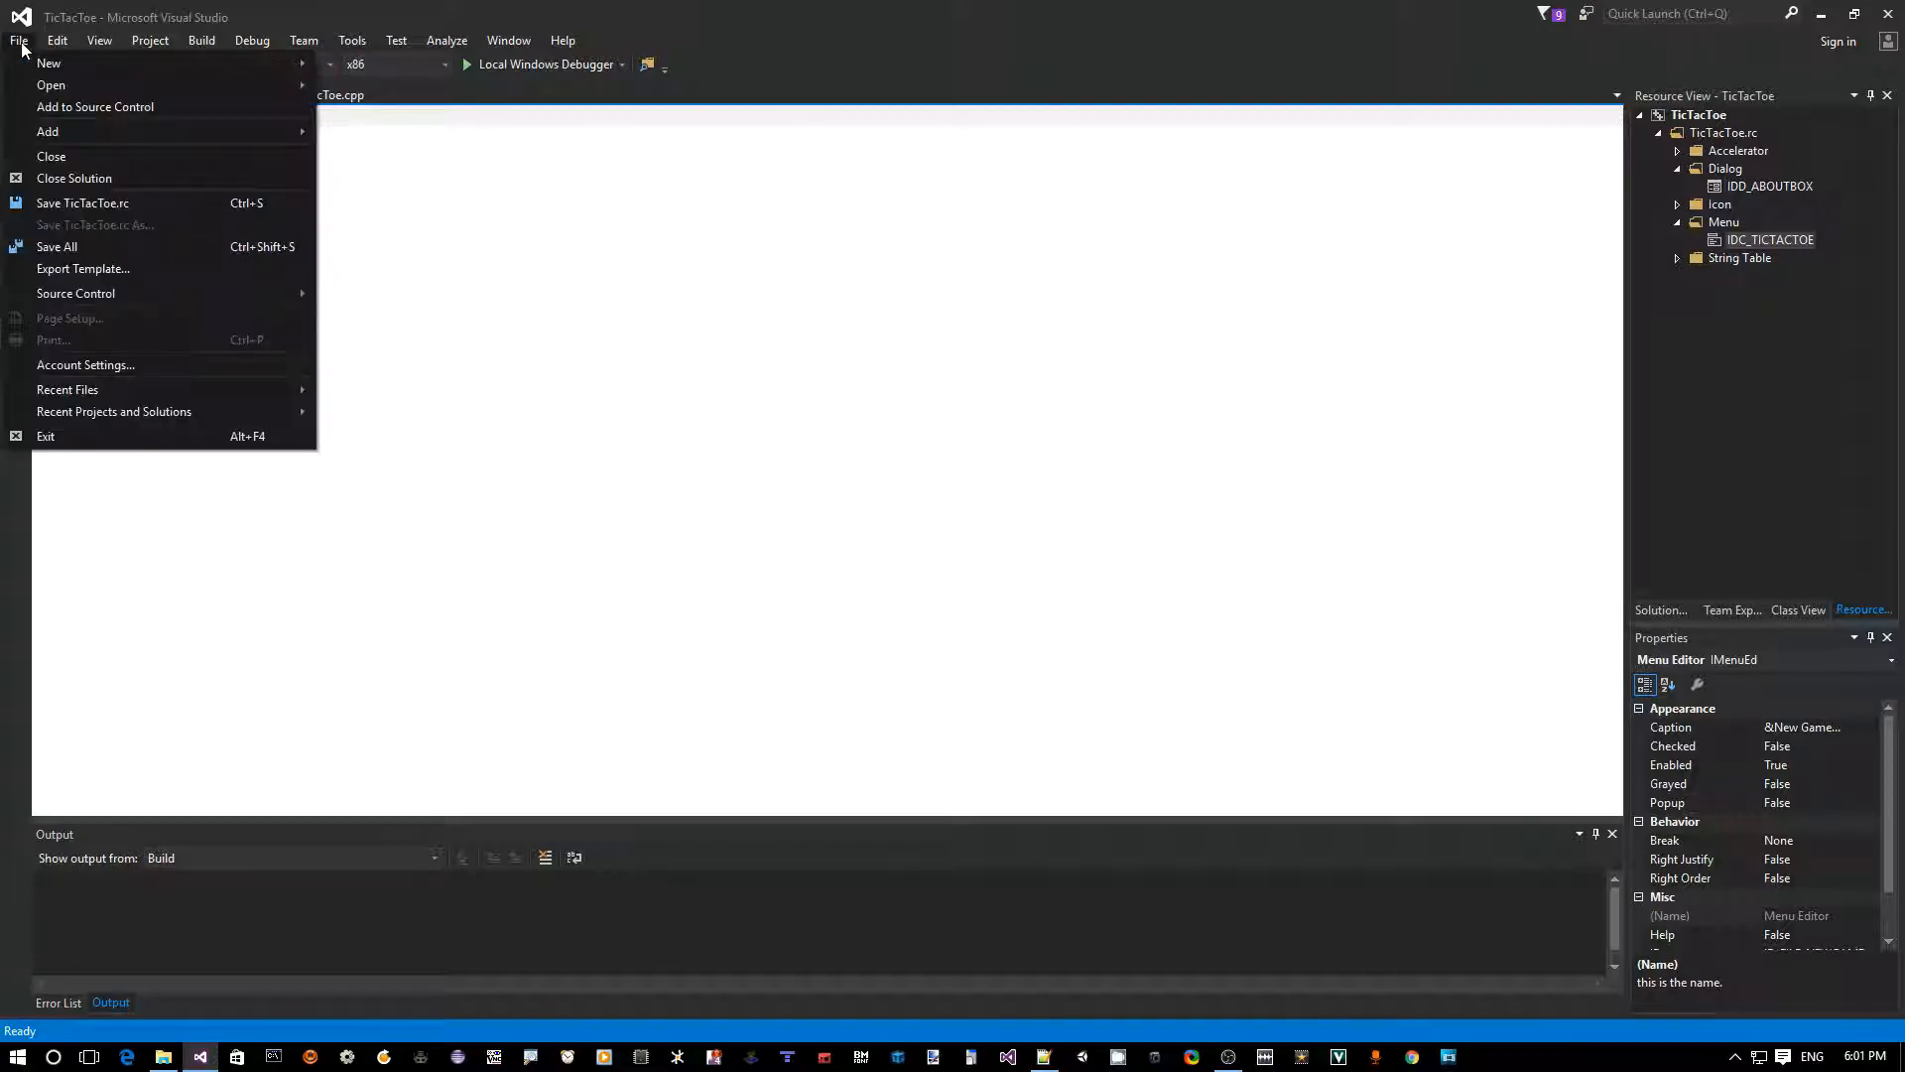
pyautogui.click(83, 142)
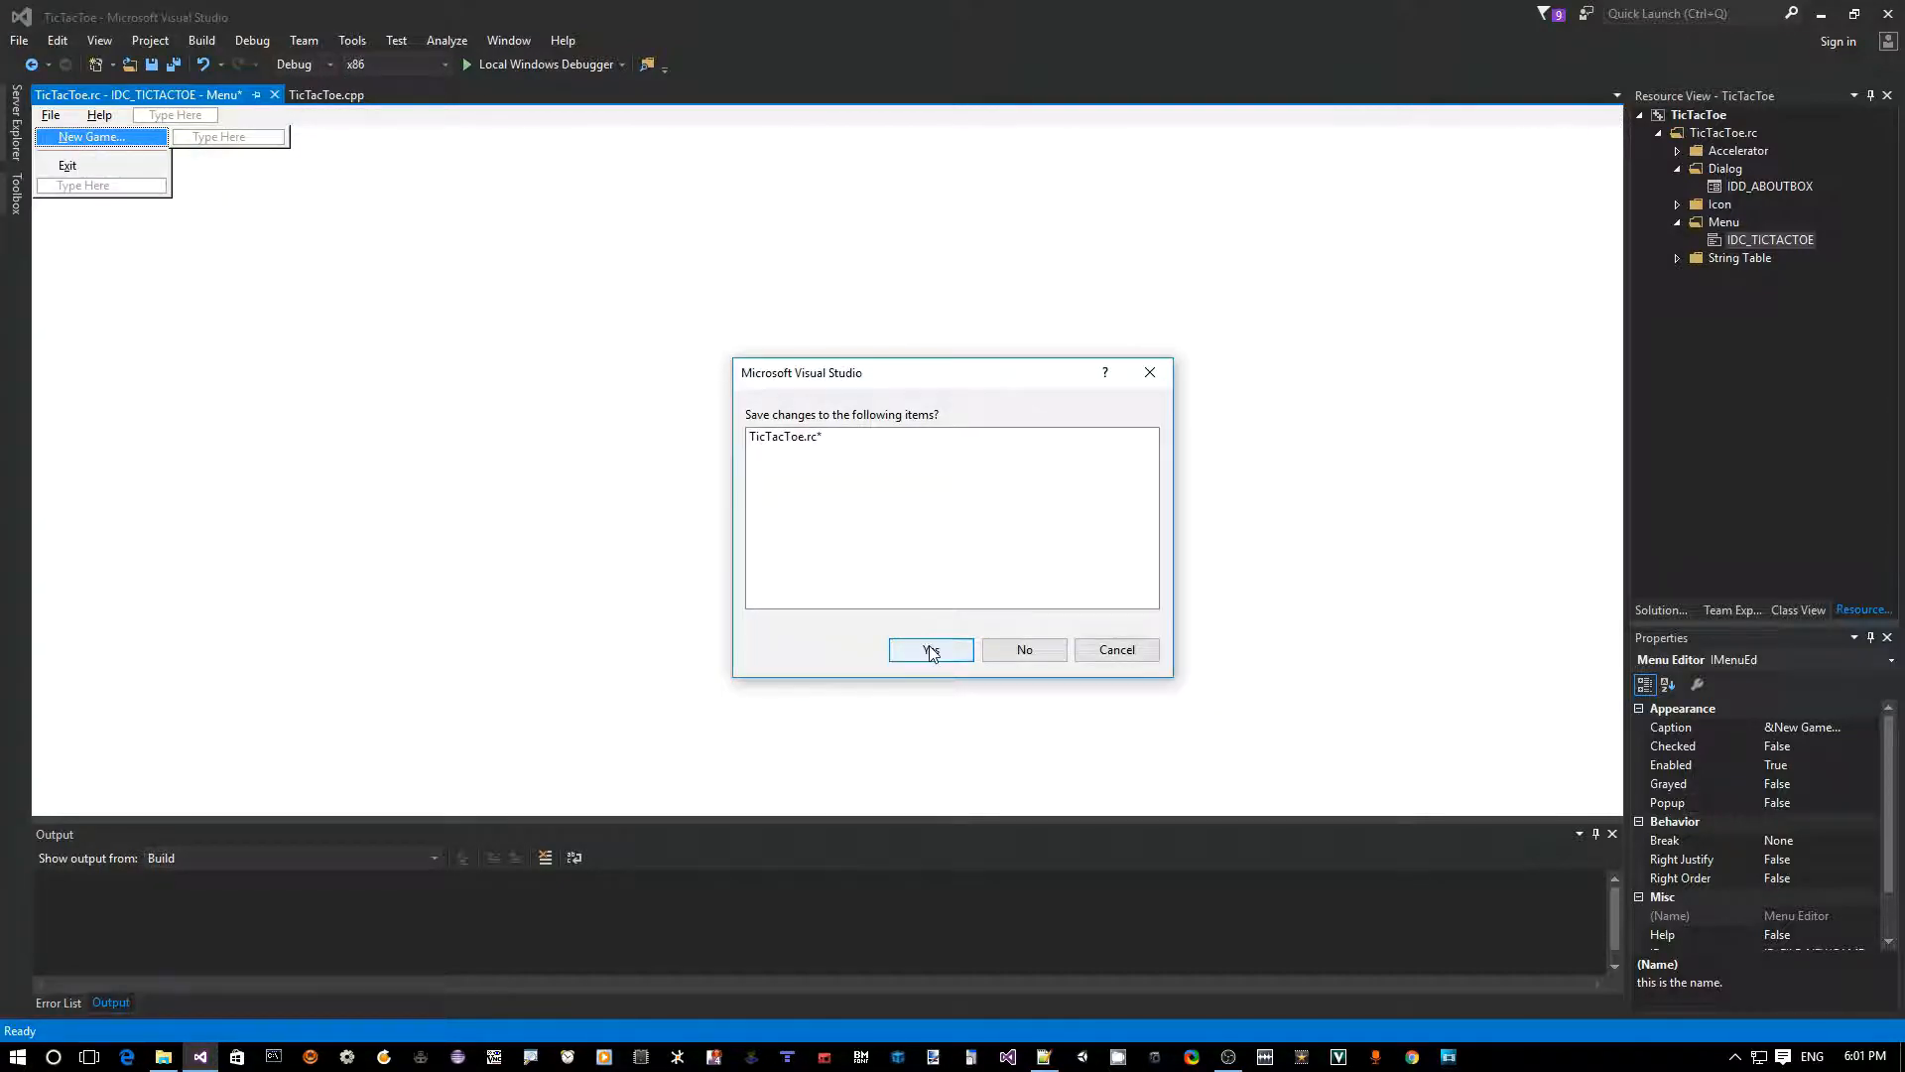
pyautogui.click(931, 649)
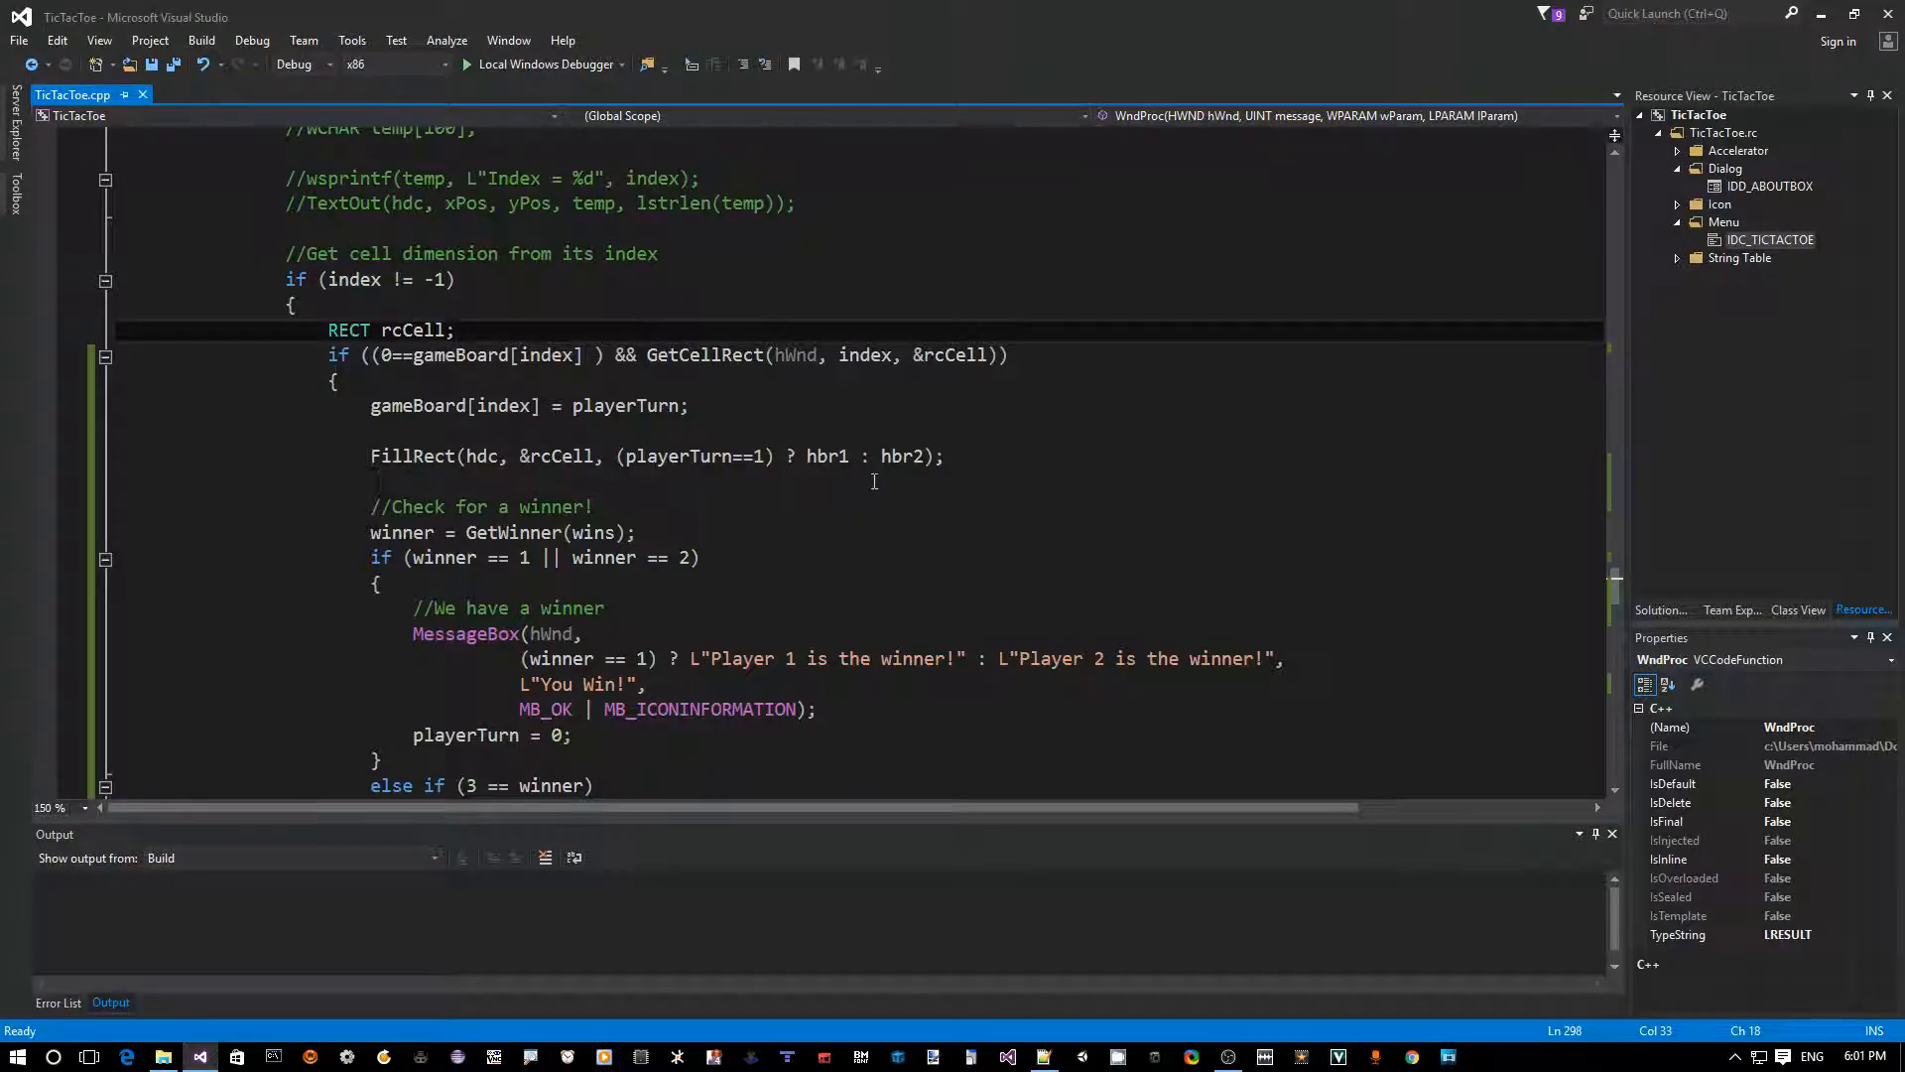
# - Build the out-of-date project and launch the TicTacToe game with F5
pyautogui.click(873, 482)
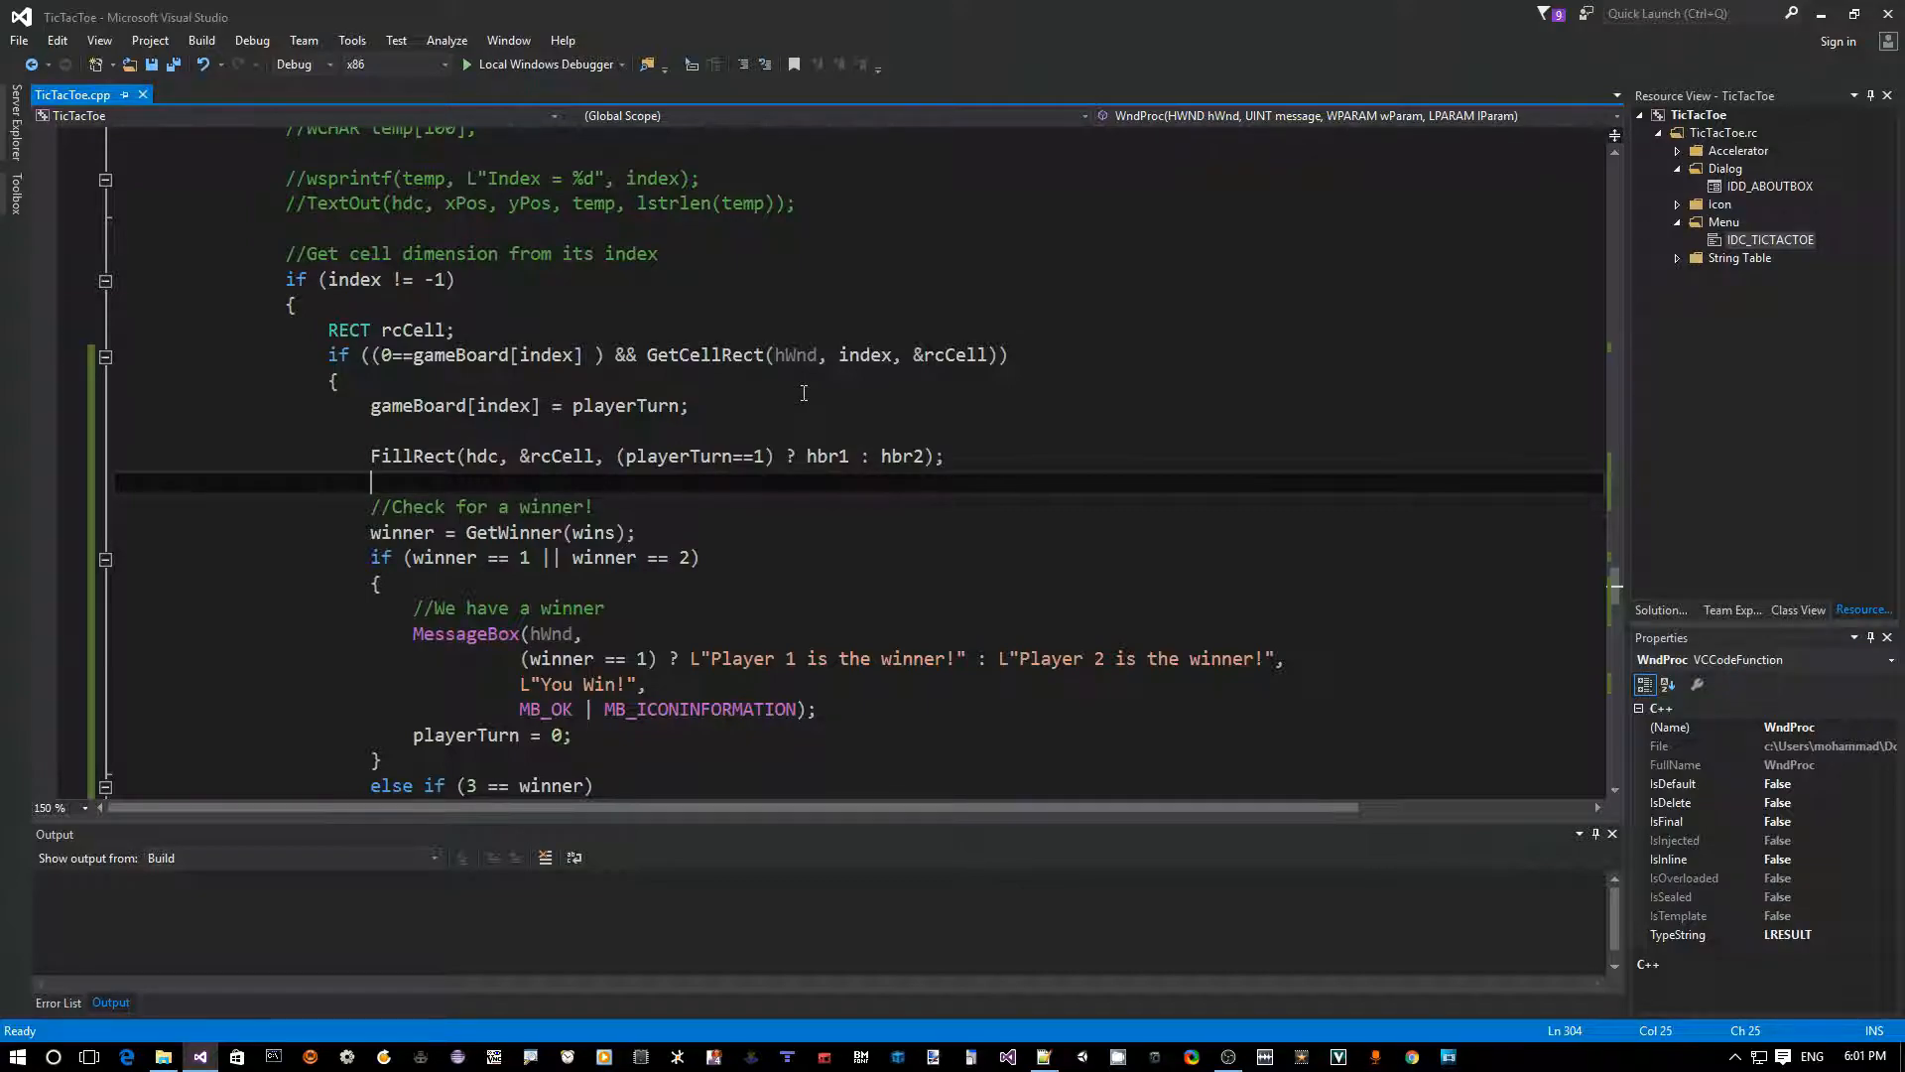
pyautogui.press('F5')
pyautogui.press('Return')
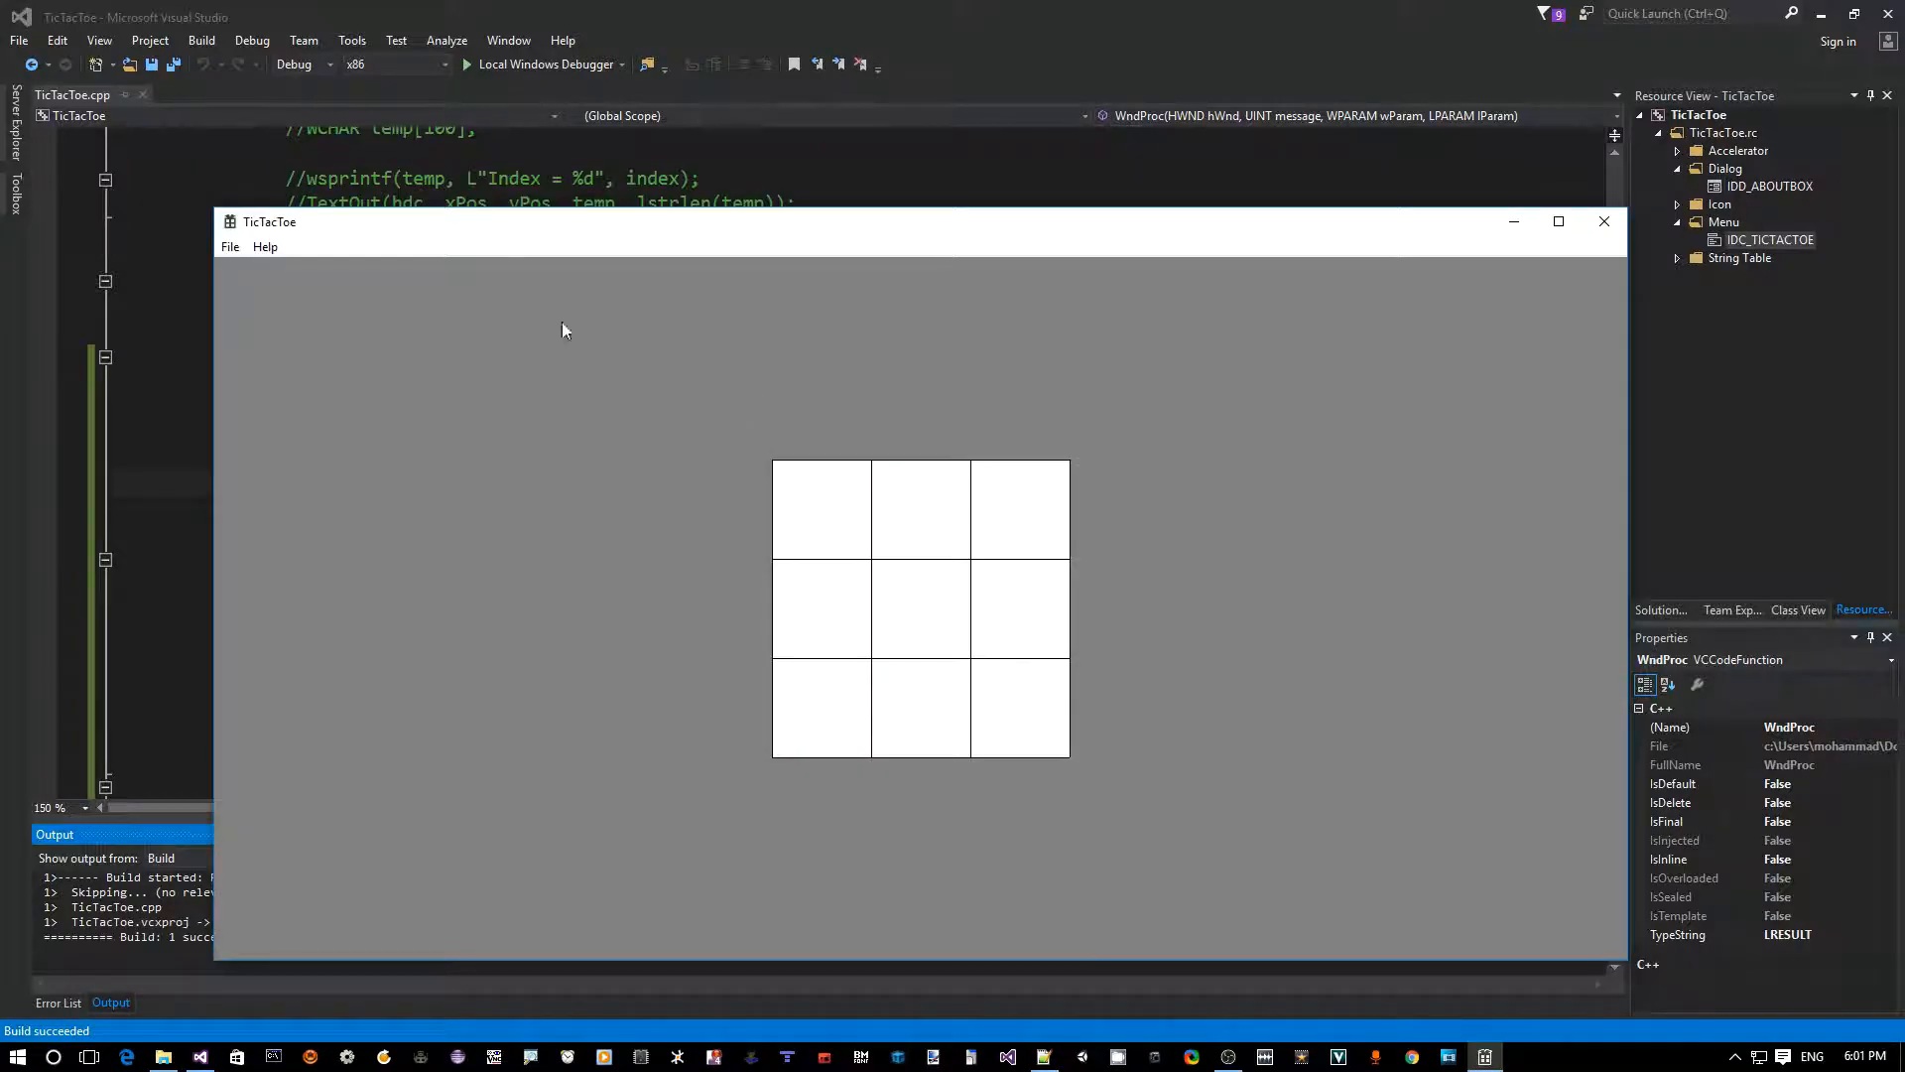
# - Check that the running game's File menu lists New Game... and Exit
pyautogui.click(229, 247)
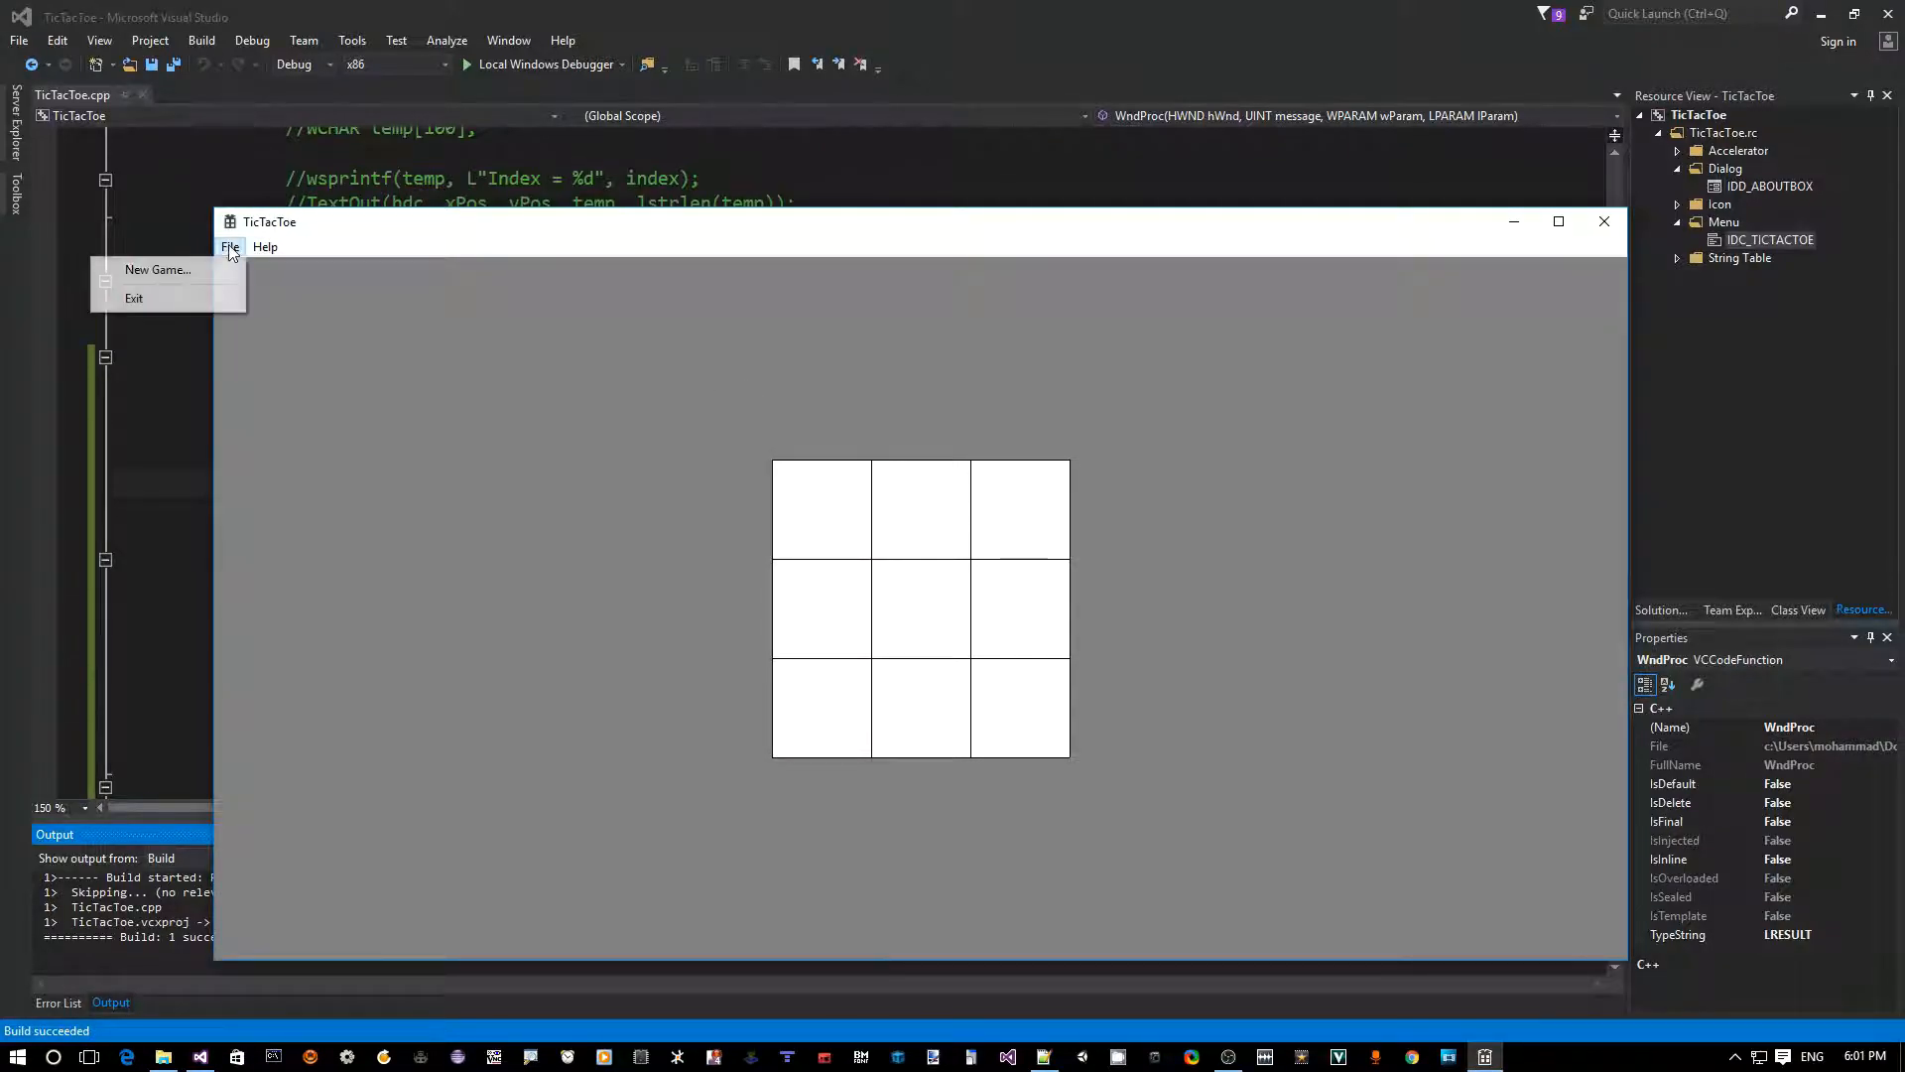
pyautogui.click(311, 374)
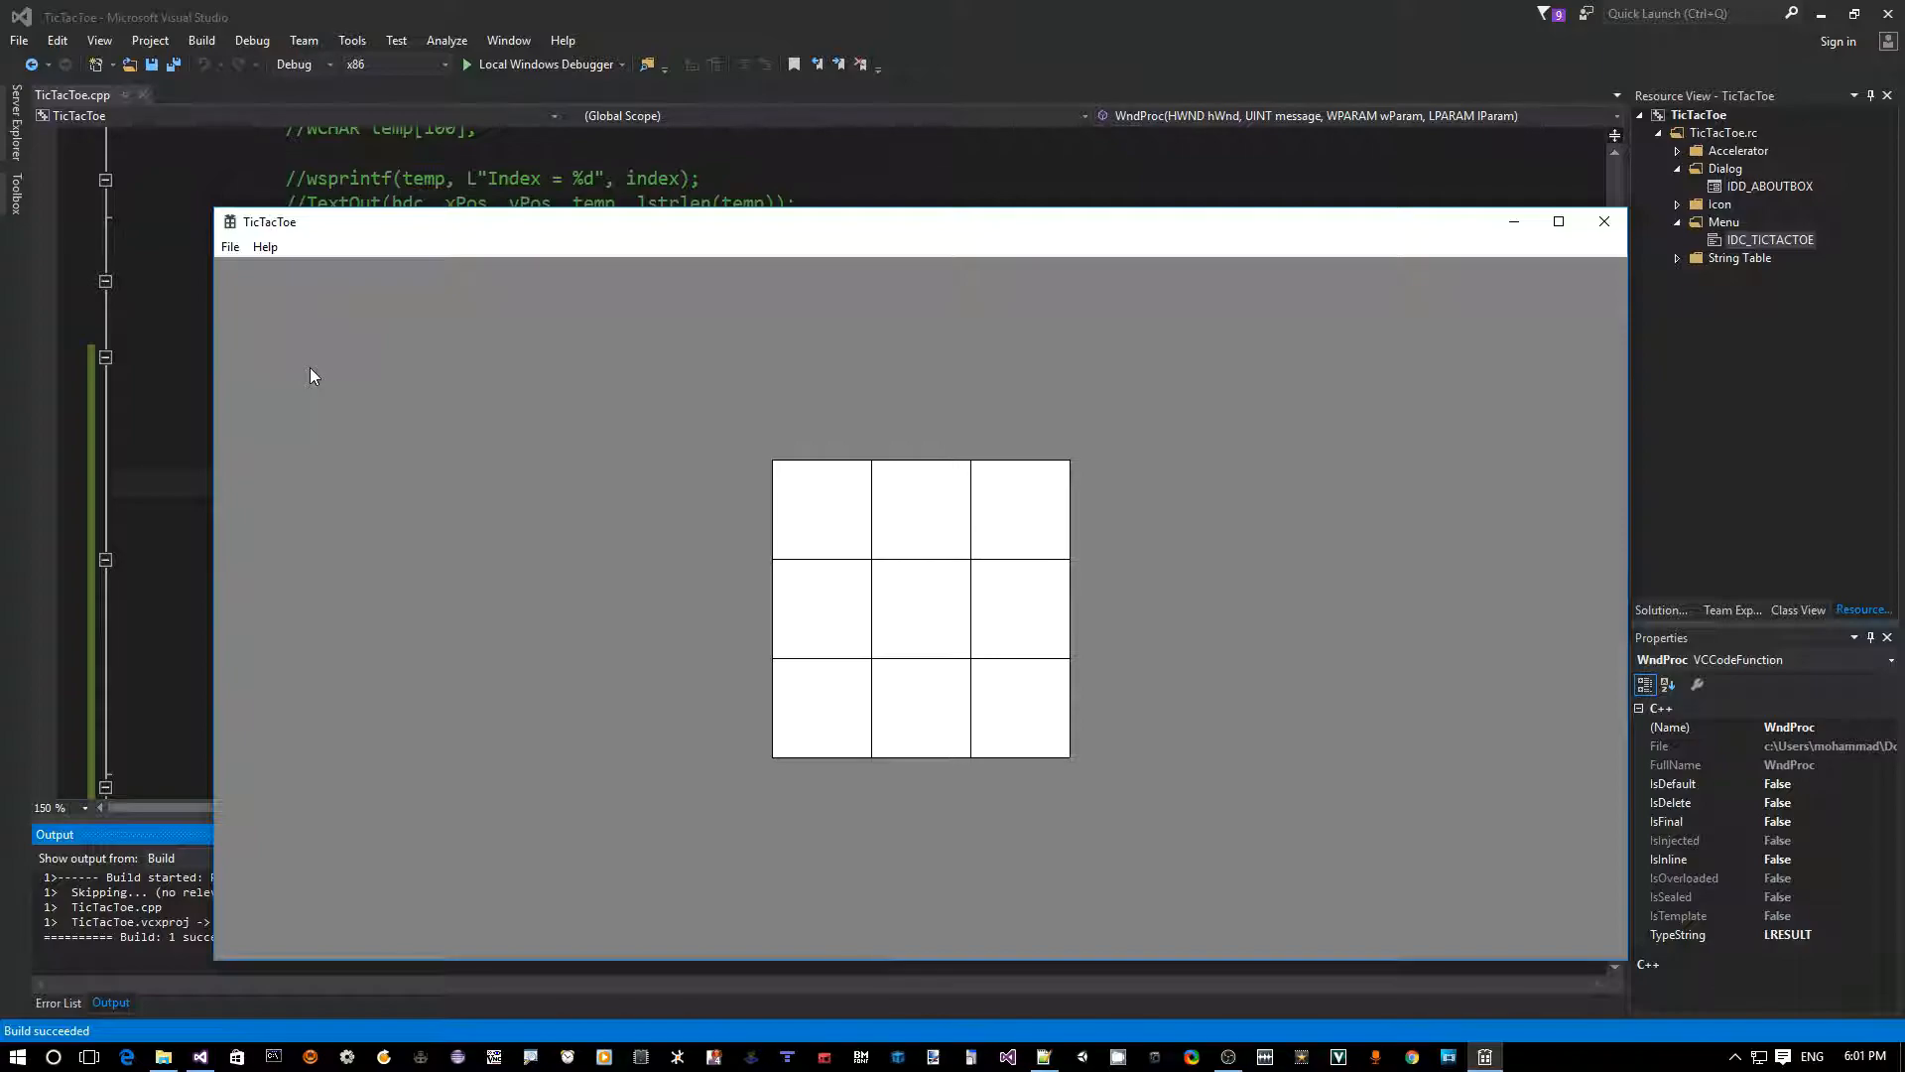
pyautogui.hotkey('alt', 'f')
pyautogui.press('Down')
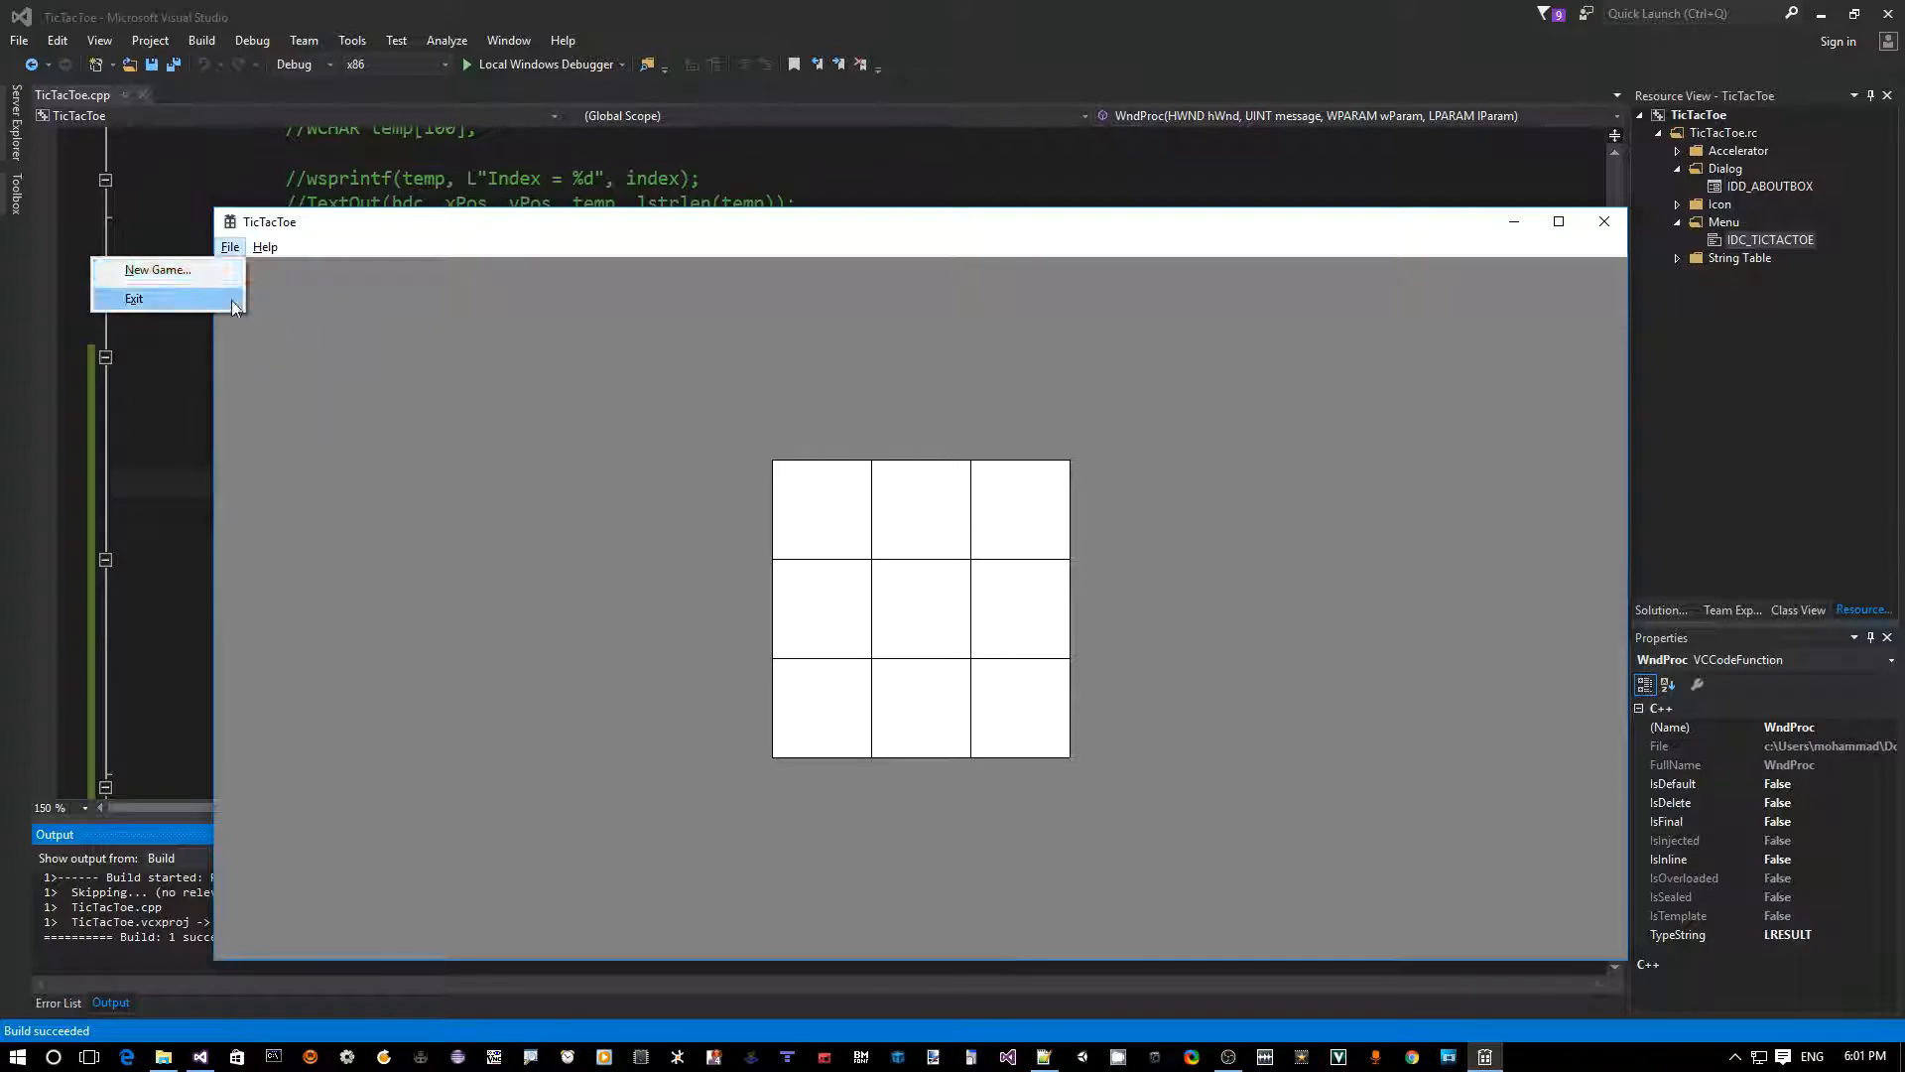
pyautogui.press('Escape')
pyautogui.press('Escape')
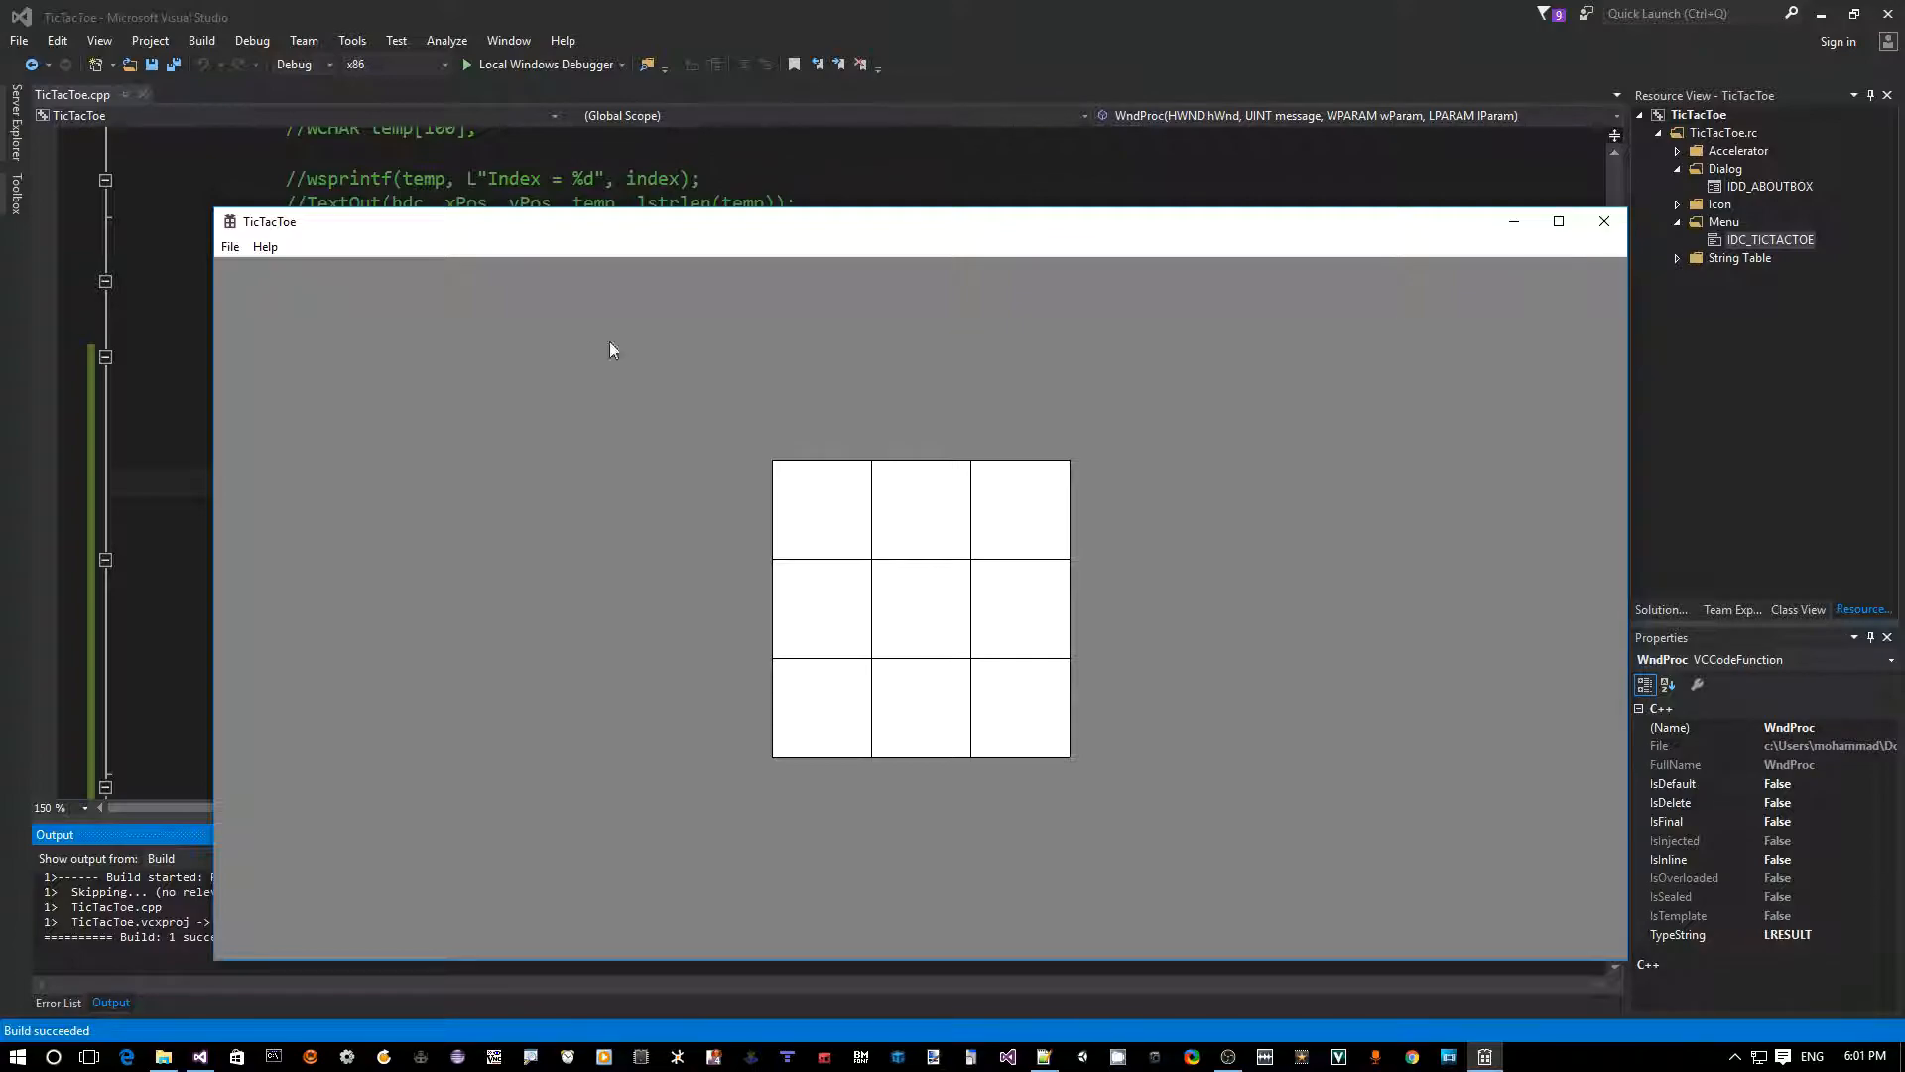
# - Reopen the game's File menu once more, then close the running TicTacToe window
pyautogui.click(230, 247)
pyautogui.click(230, 247)
pyautogui.click(231, 249)
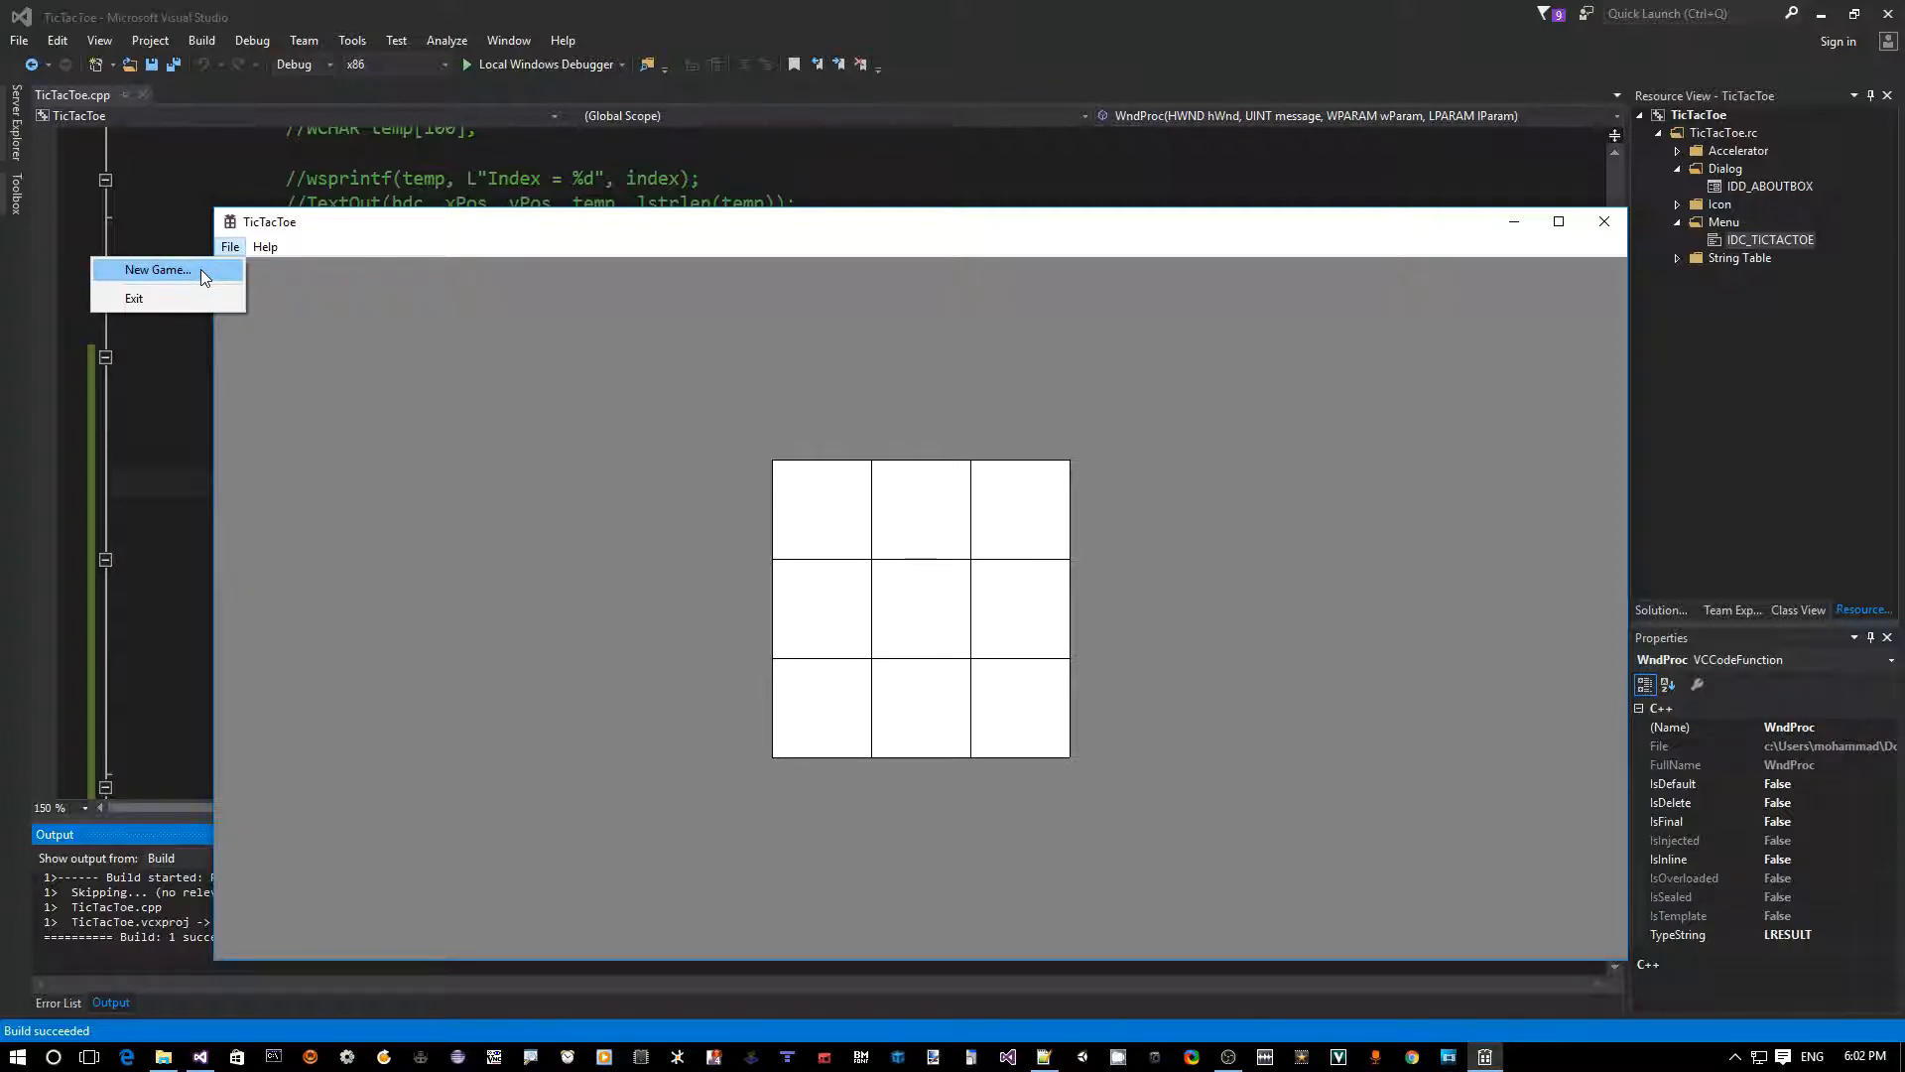
pyautogui.click(1603, 223)
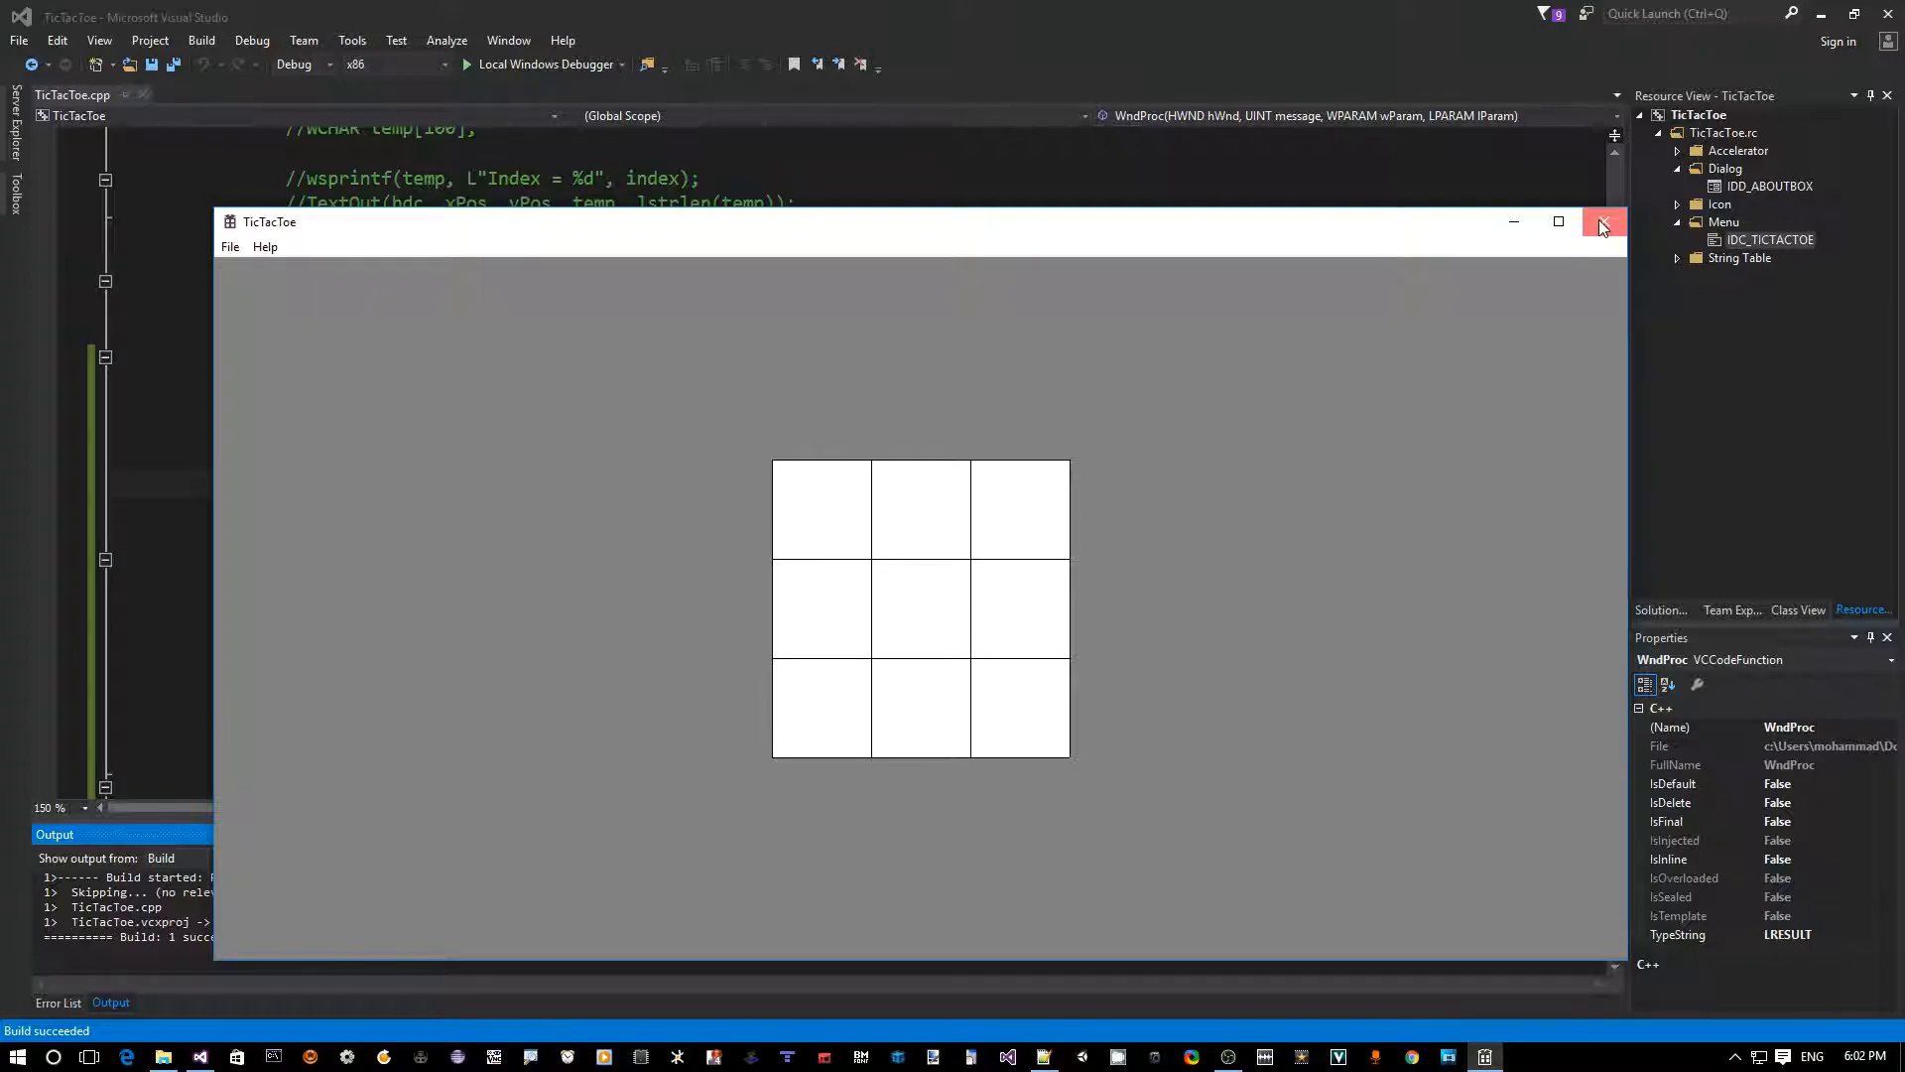
pyautogui.click(1603, 223)
# - Navigate TicTacToe.cpp's message handlers to reach the WM_COMMAND case in WndProc
pyautogui.press('Down')
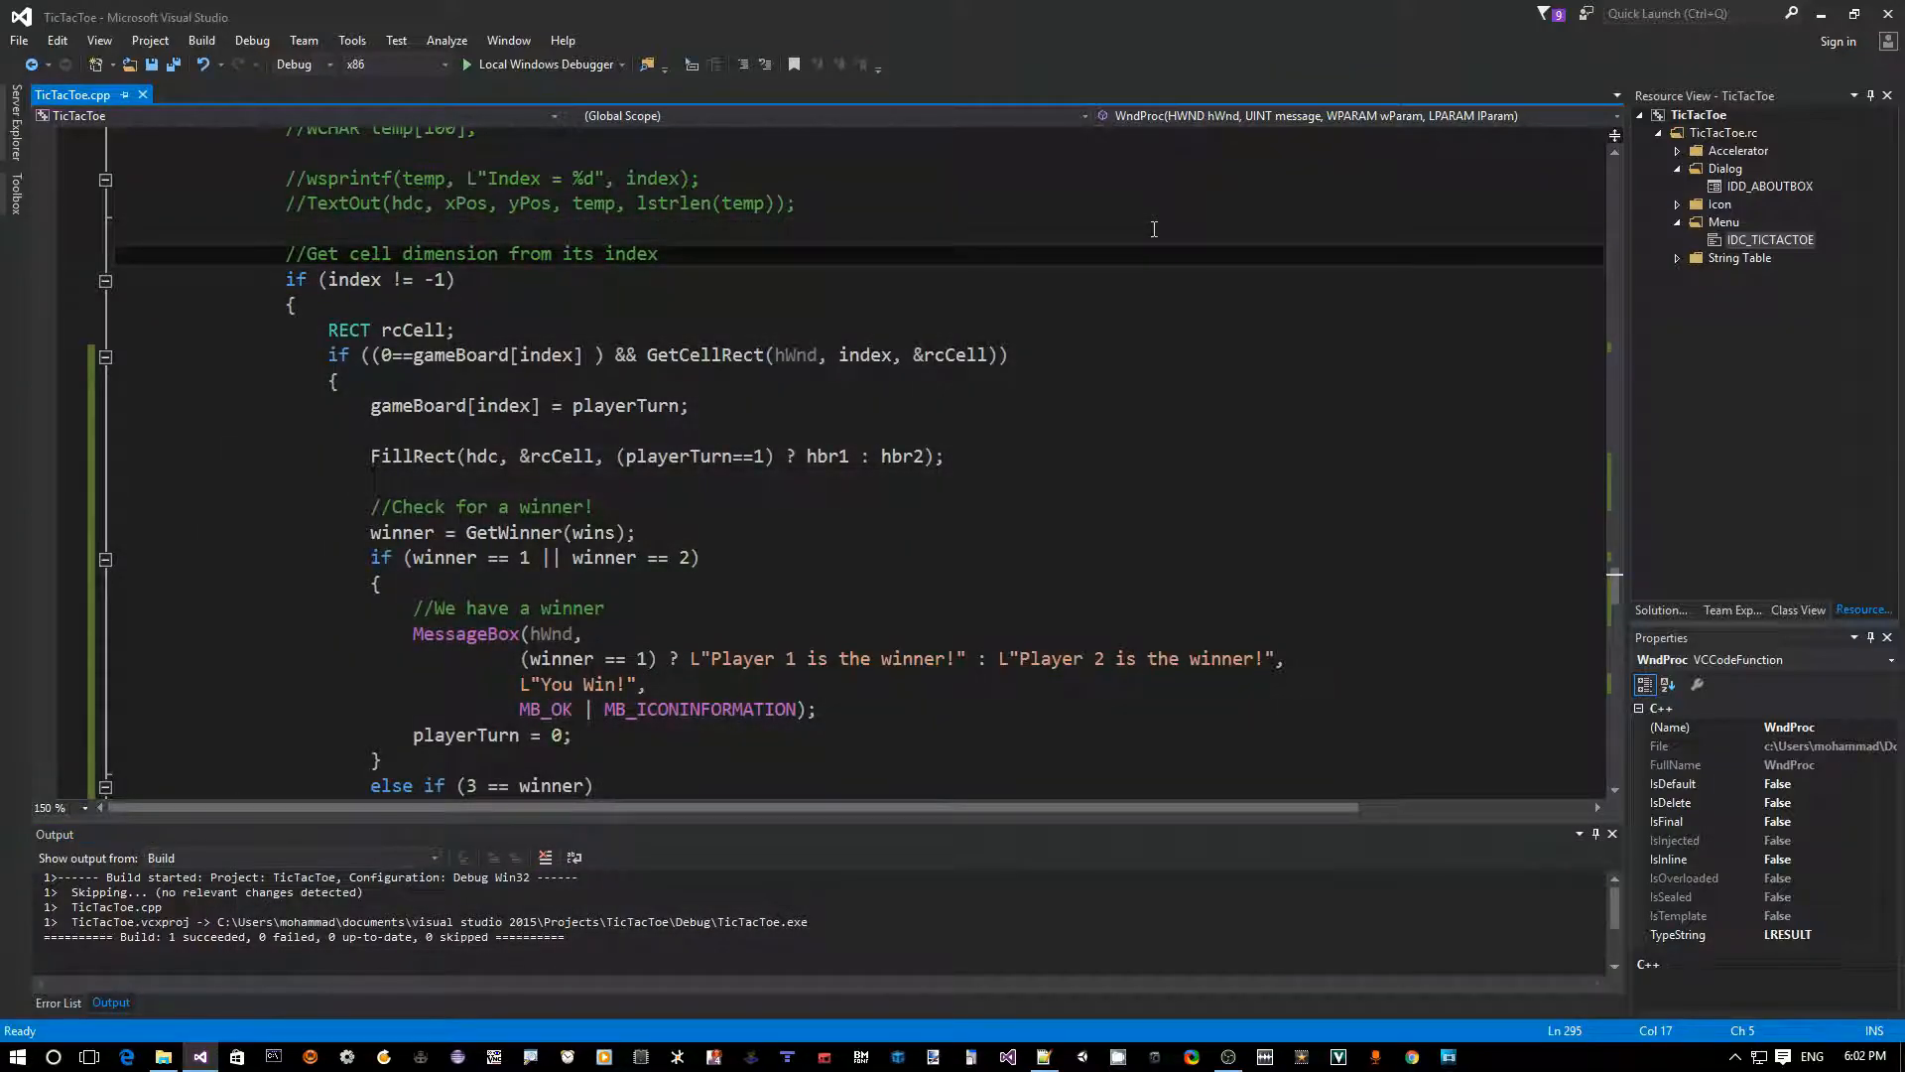
pyautogui.press('Down')
pyautogui.press('Down')
pyautogui.press('Down')
pyautogui.press('Down')
pyautogui.press('Down')
pyautogui.press('Down')
pyautogui.press('Down')
pyautogui.press('Down')
pyautogui.press('Down')
pyautogui.press('Down')
pyautogui.press('Down')
pyautogui.press('Down')
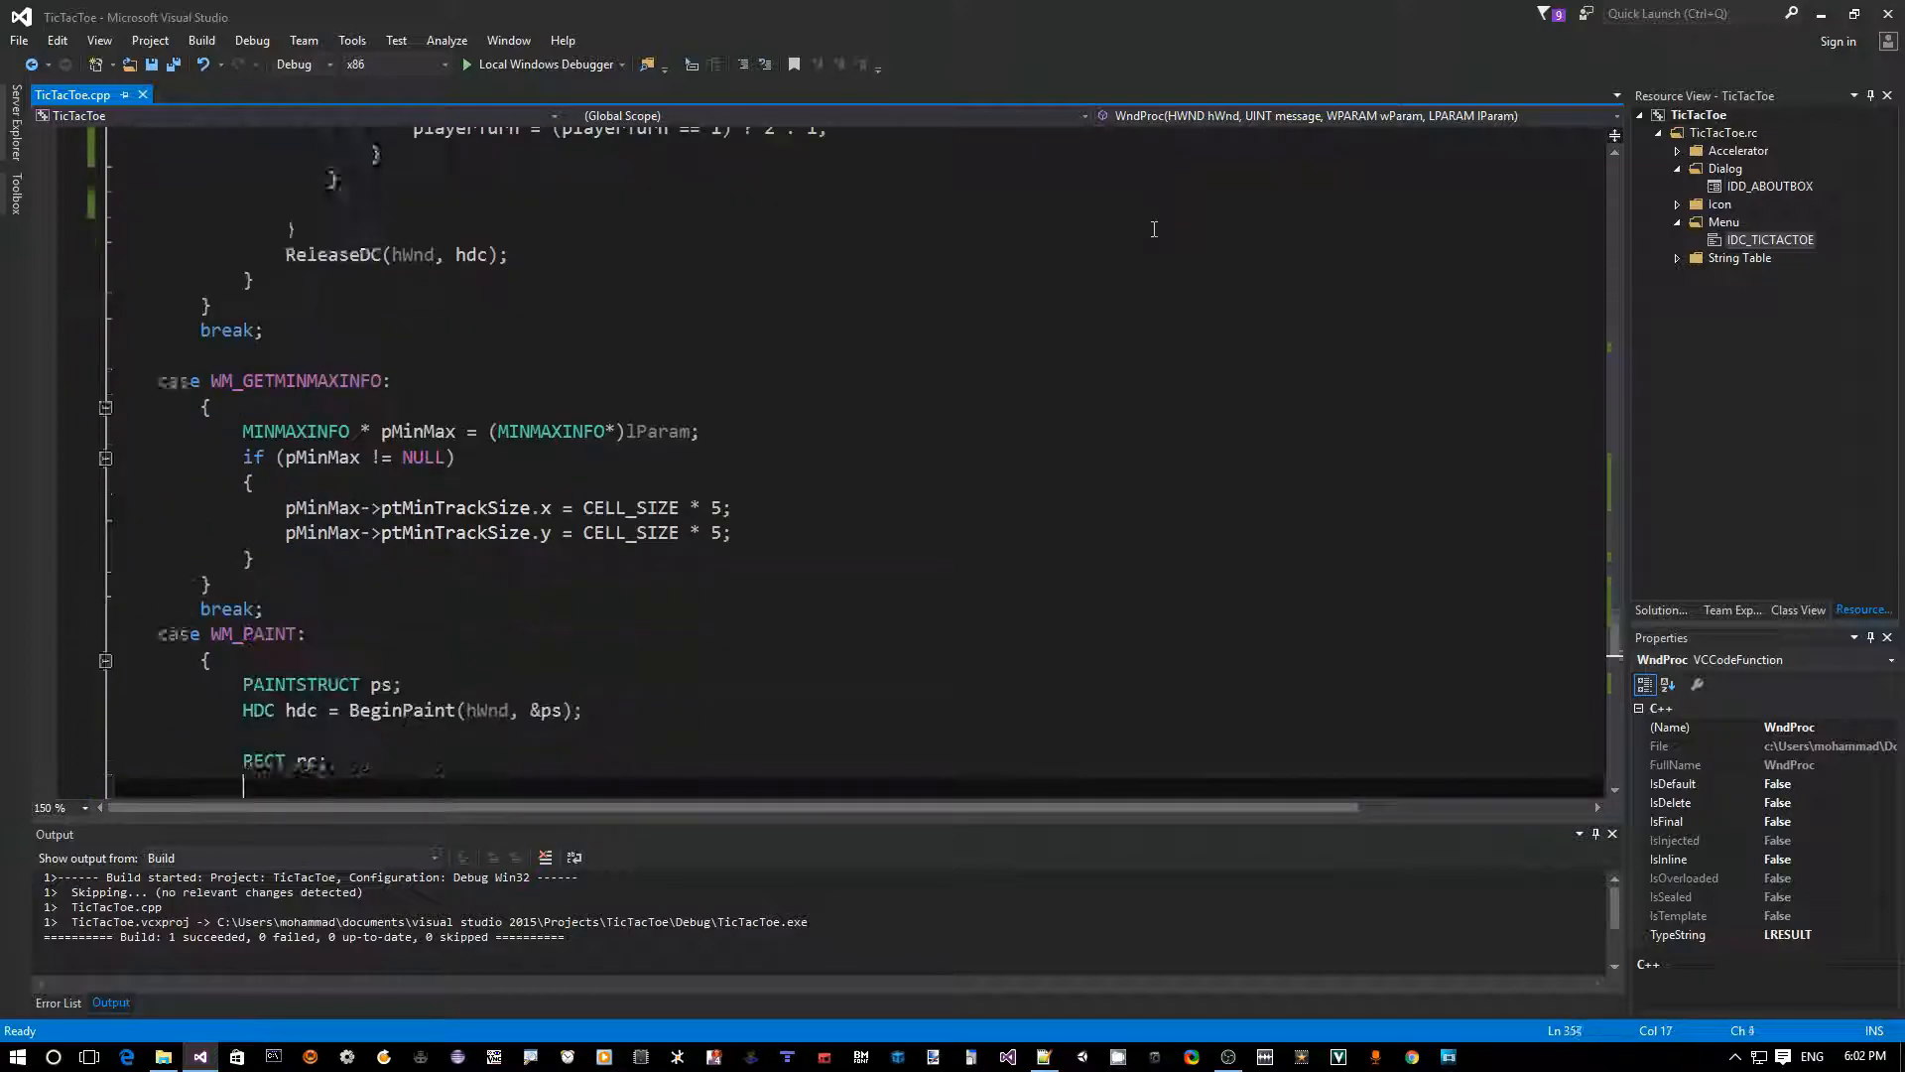
pyautogui.press('Down')
pyautogui.press('Down')
pyautogui.press('Down')
pyautogui.press('Up')
pyautogui.press('Up')
pyautogui.press('Up')
pyautogui.press('Up')
pyautogui.press('Up')
pyautogui.press('Up')
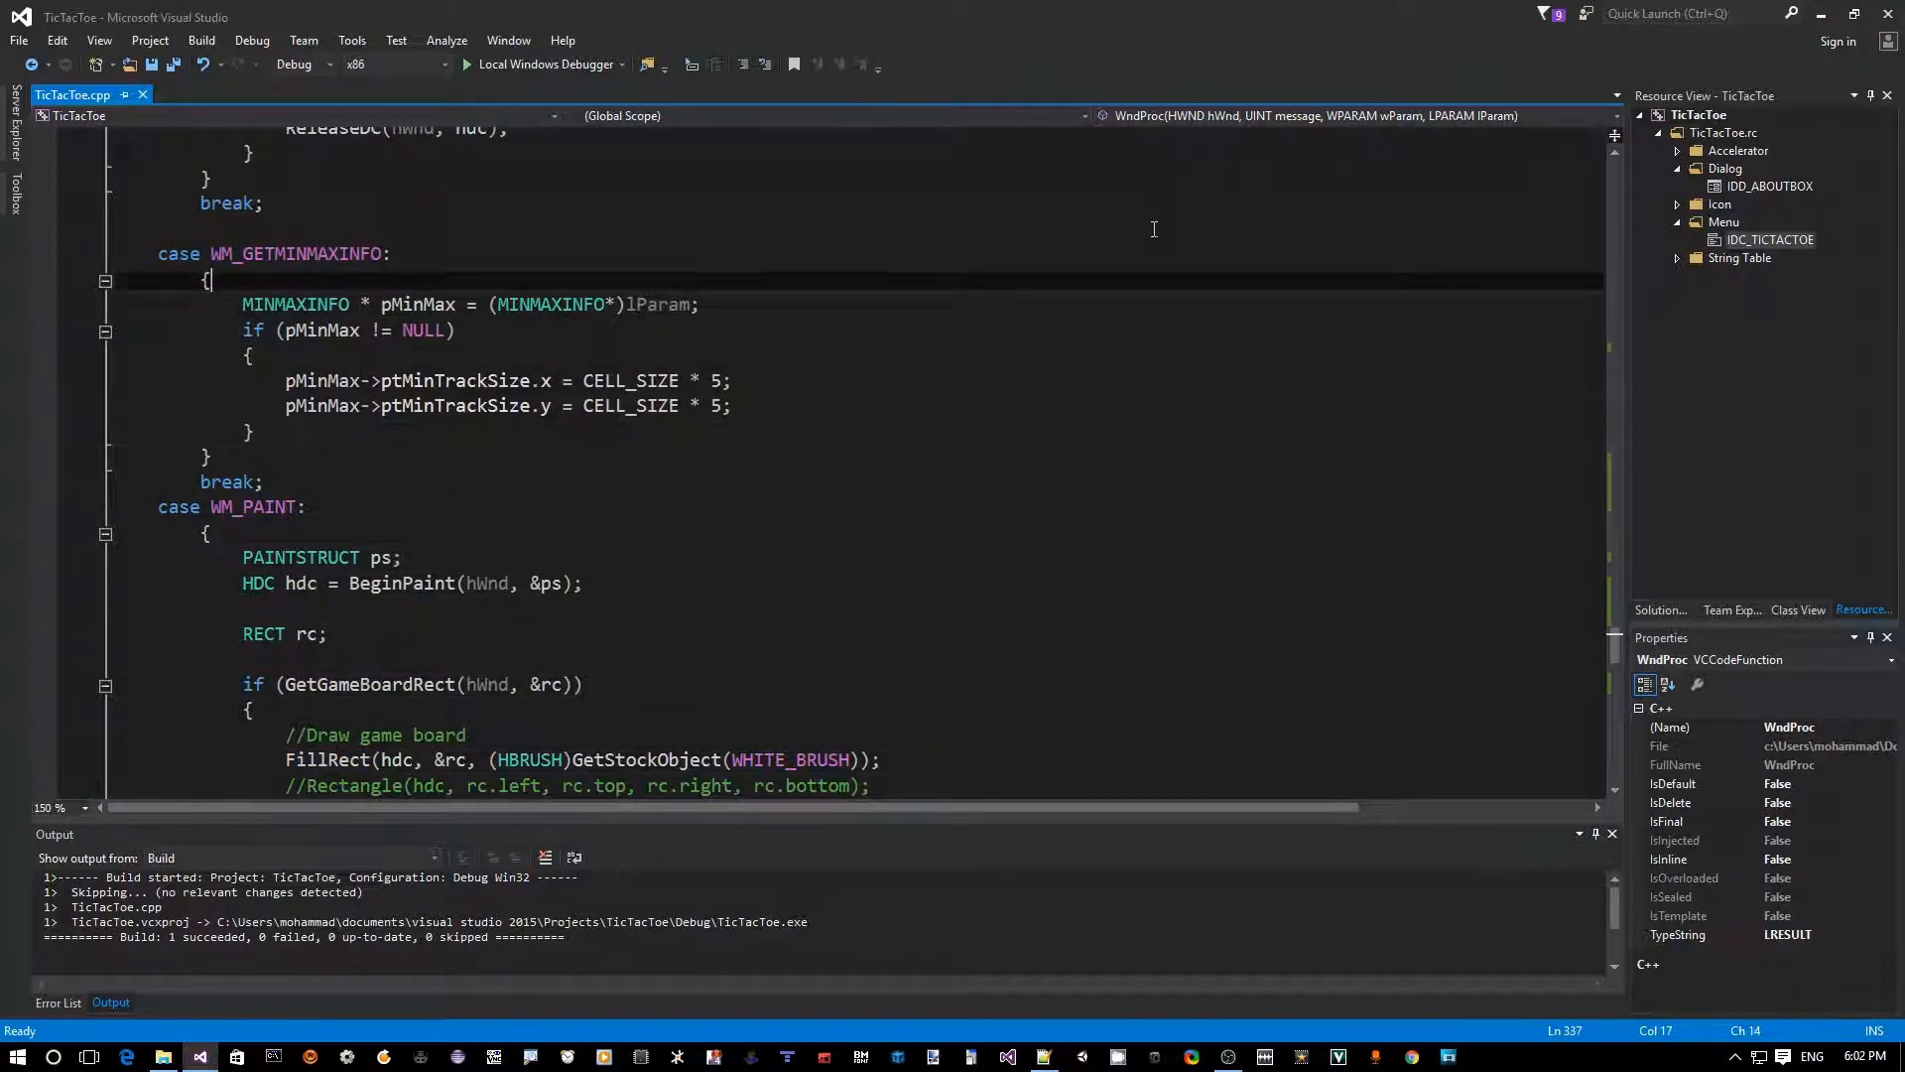
pyautogui.press('Up')
pyautogui.press('Up')
pyautogui.press('Up')
pyautogui.press('Up')
pyautogui.press('Up')
pyautogui.press('Up')
pyautogui.press('Up')
pyautogui.press('Up')
pyautogui.press('Up')
pyautogui.press('Up')
pyautogui.press('Up')
pyautogui.press('Up')
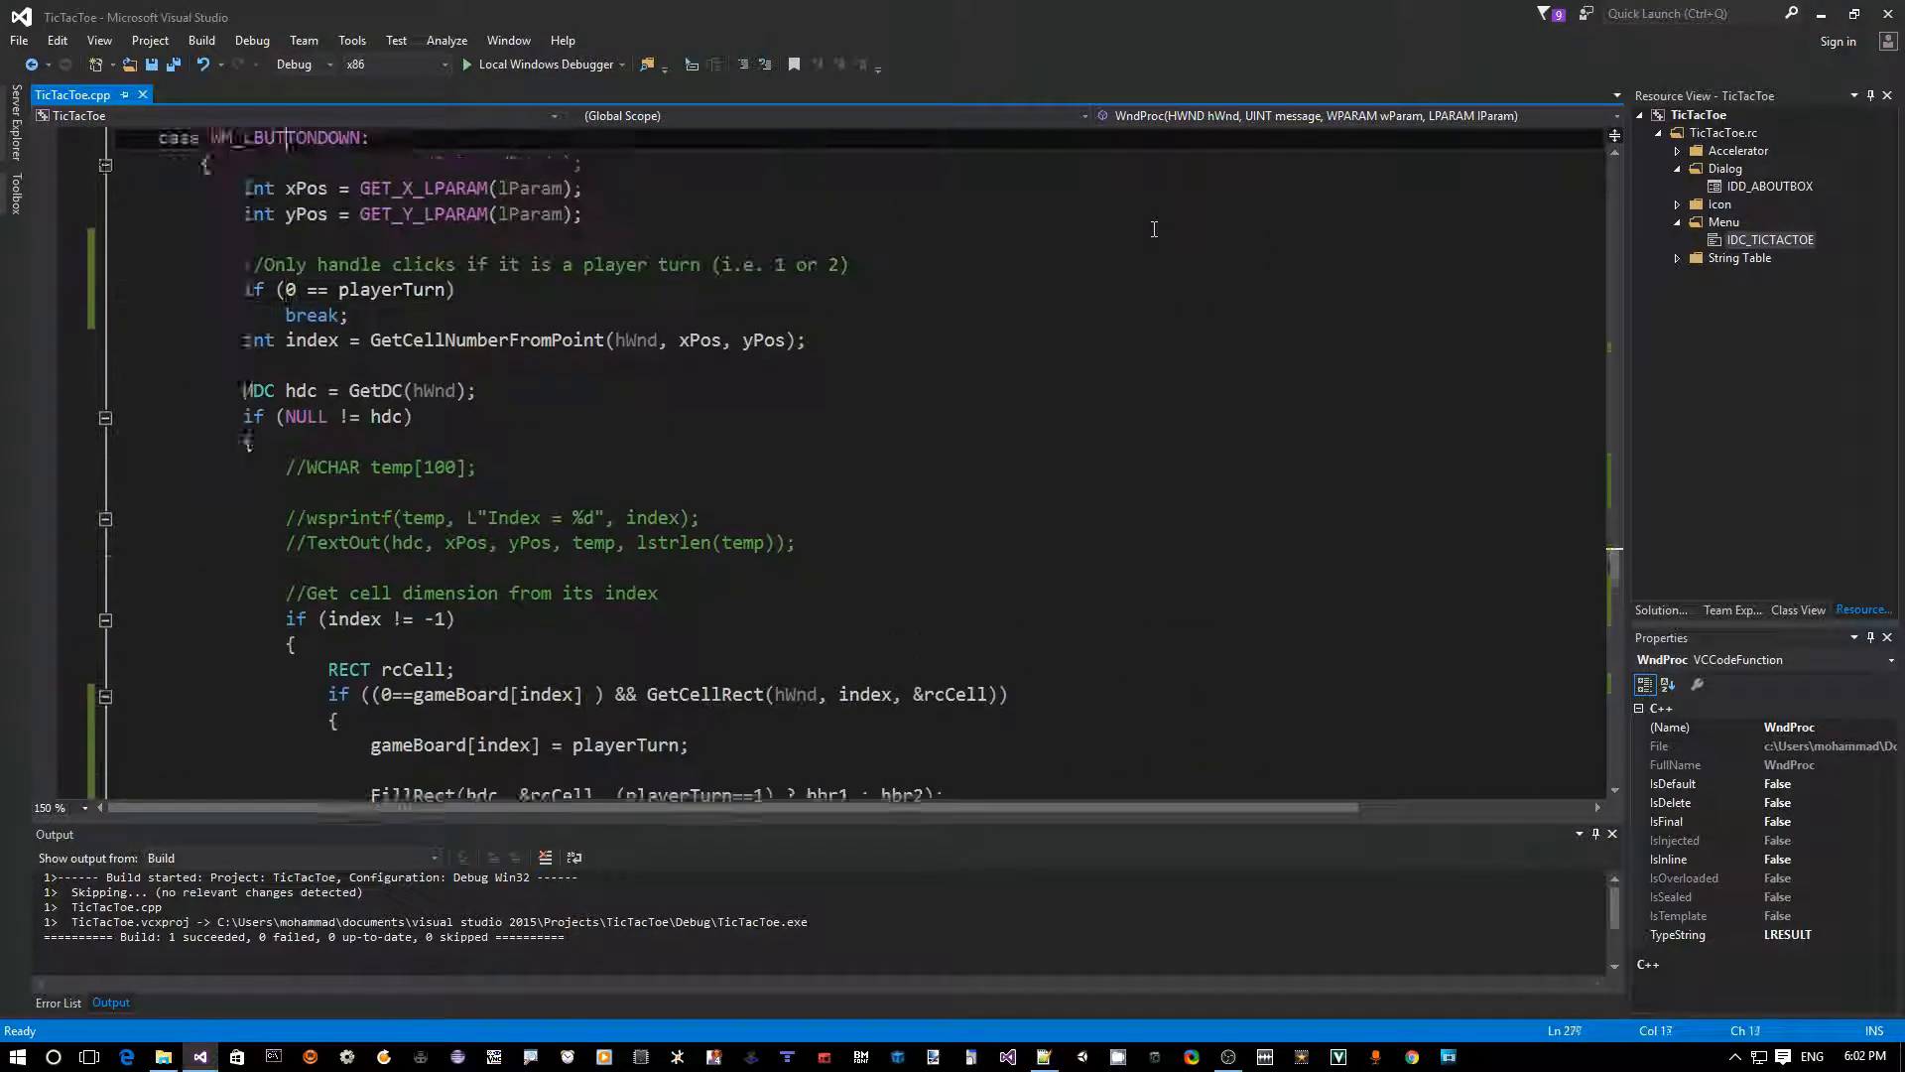
pyautogui.press('Up')
pyautogui.press('Up')
pyautogui.press('Up')
pyautogui.press('Up')
pyautogui.press('Up')
pyautogui.press('Up')
pyautogui.press('Up')
pyautogui.press('Up')
pyautogui.press('Up')
pyautogui.press('Up')
pyautogui.press('Up')
pyautogui.press('Up')
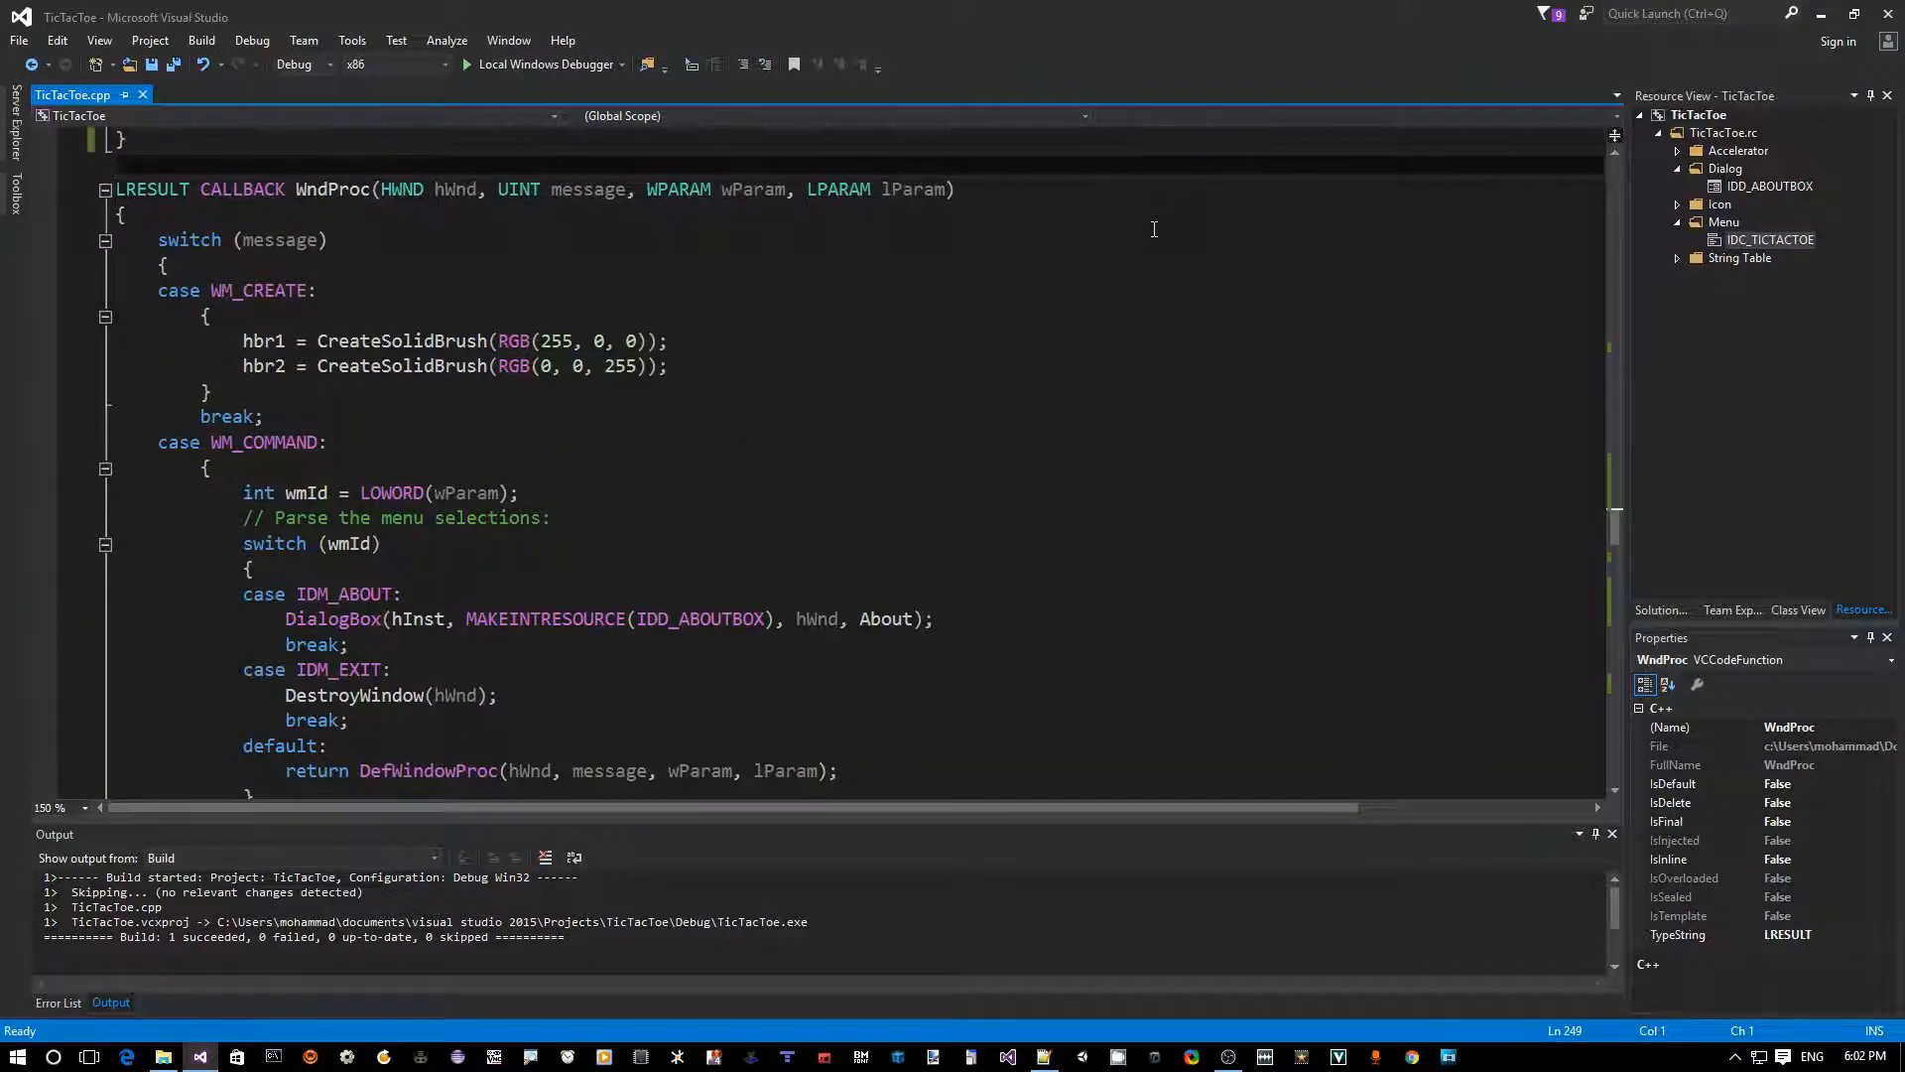
pyautogui.press('Down')
pyautogui.press('Down')
pyautogui.press('Down')
pyautogui.press('Down')
pyautogui.press('Down')
pyautogui.press('Down')
pyautogui.press('Down')
pyautogui.press('Down')
pyautogui.press('Down')
pyautogui.hotkey('ctrl', 'shift', 'Right')
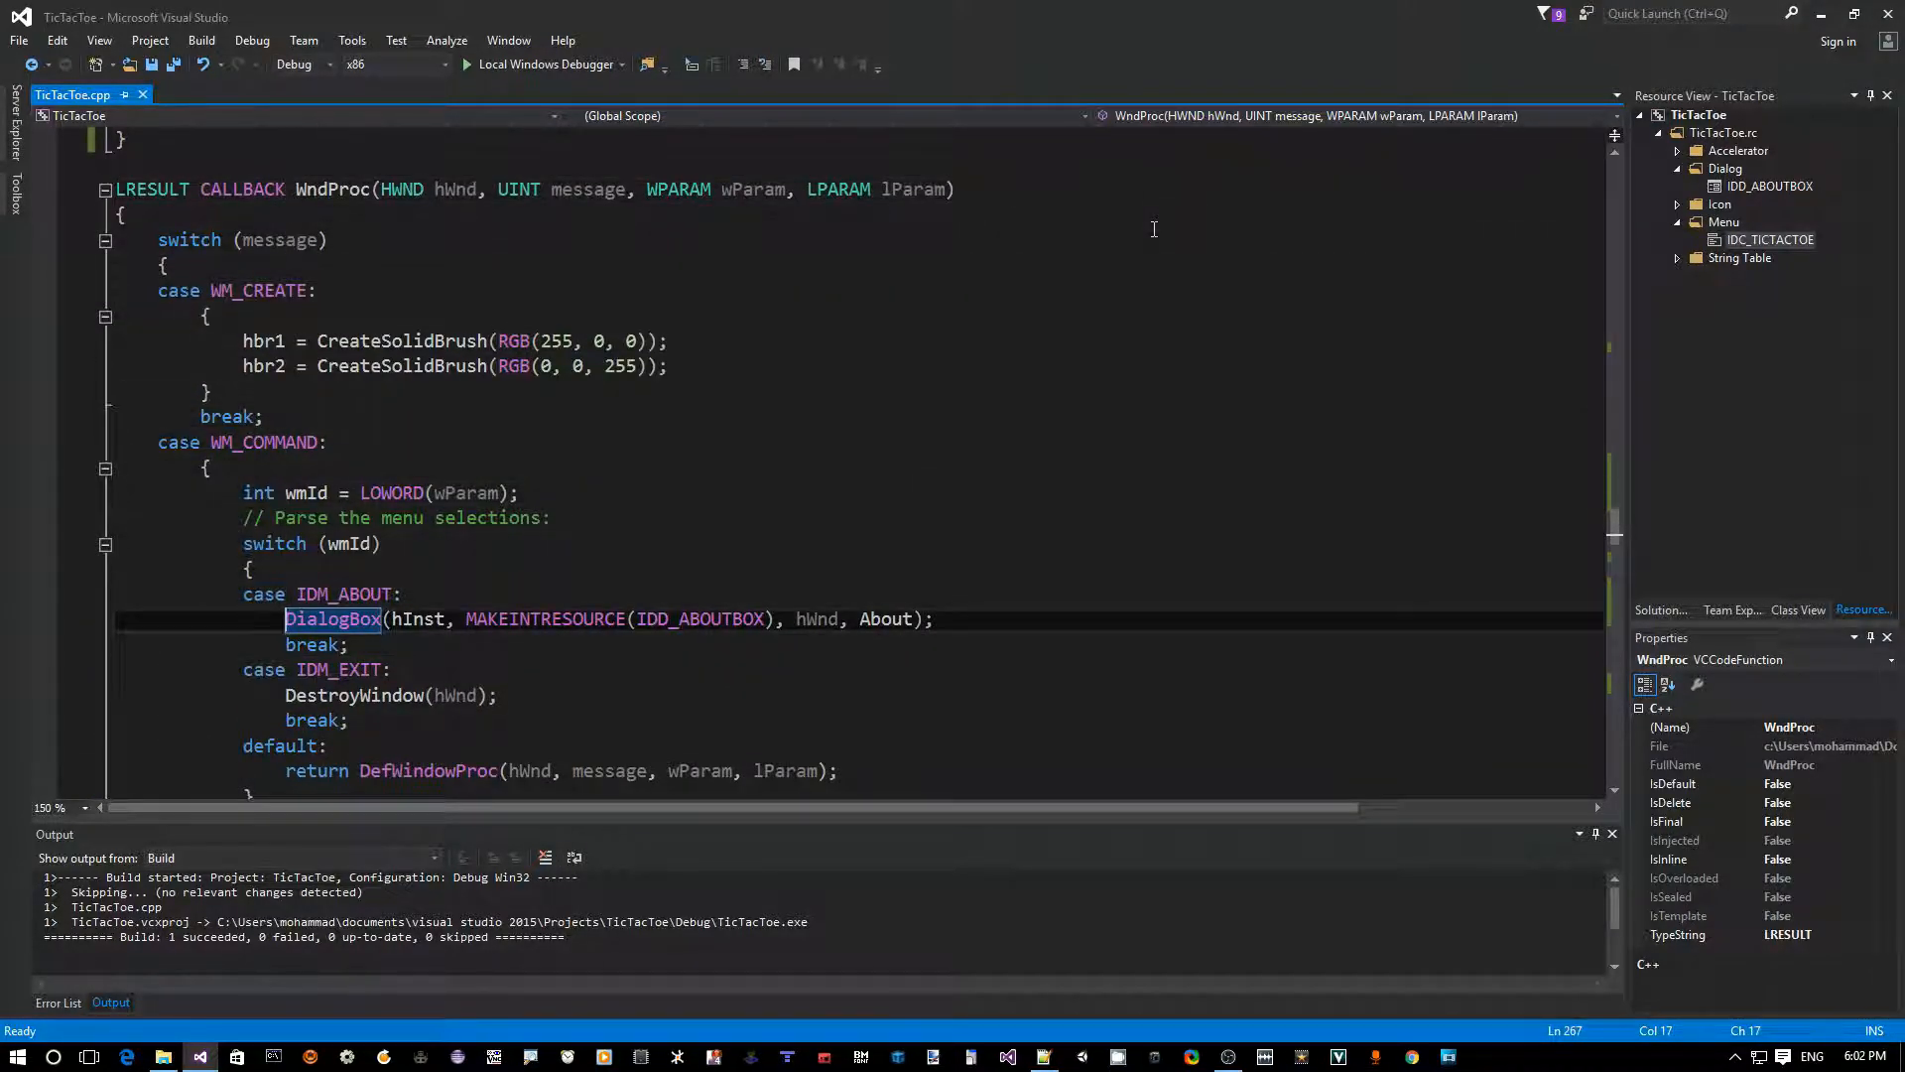
pyautogui.press('Down')
pyautogui.press('Down')
pyautogui.press('Down')
pyautogui.press('Up')
pyautogui.press('Up')
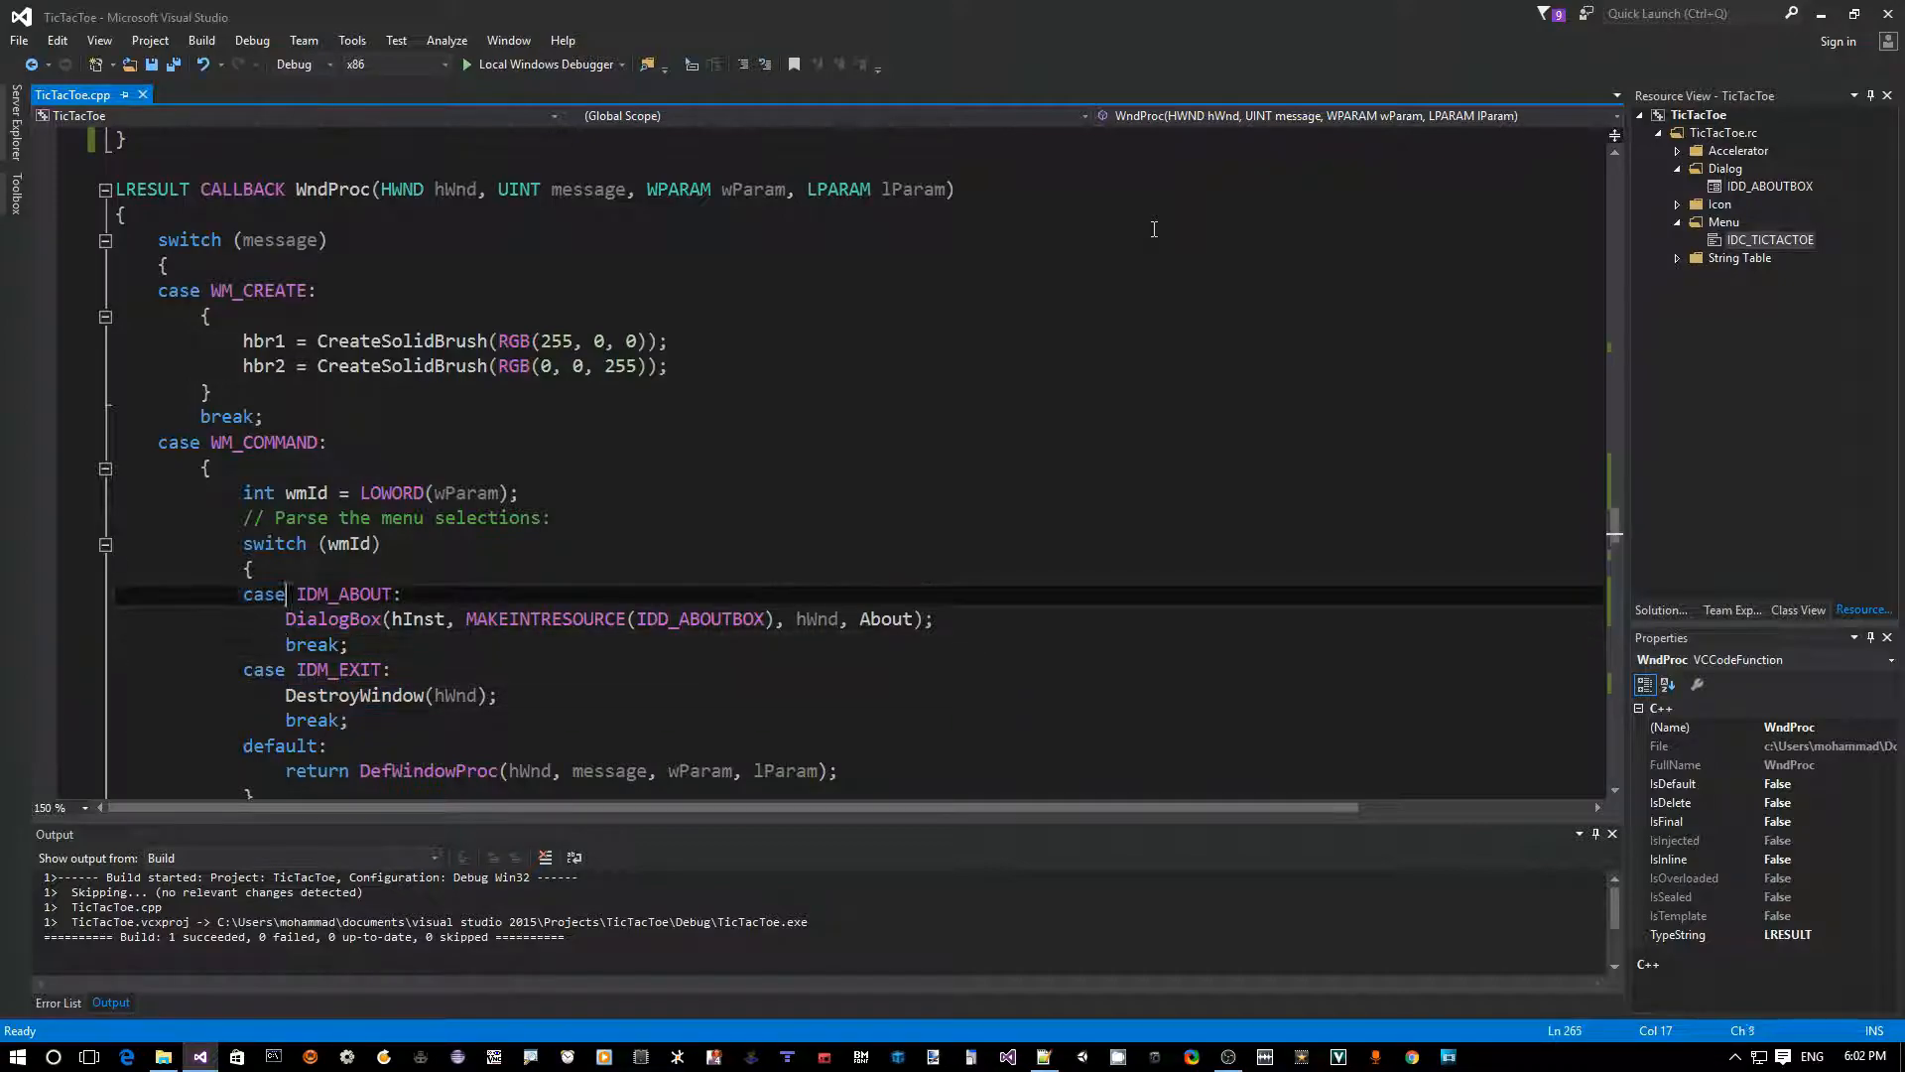
pyautogui.press('Up')
pyautogui.press('Up')
pyautogui.press('Up')
pyautogui.press('Up')
pyautogui.press('Up')
pyautogui.press('Up')
# - Move through the wmId line down to the opening brace of the menu-selection switch
pyautogui.press('Down')
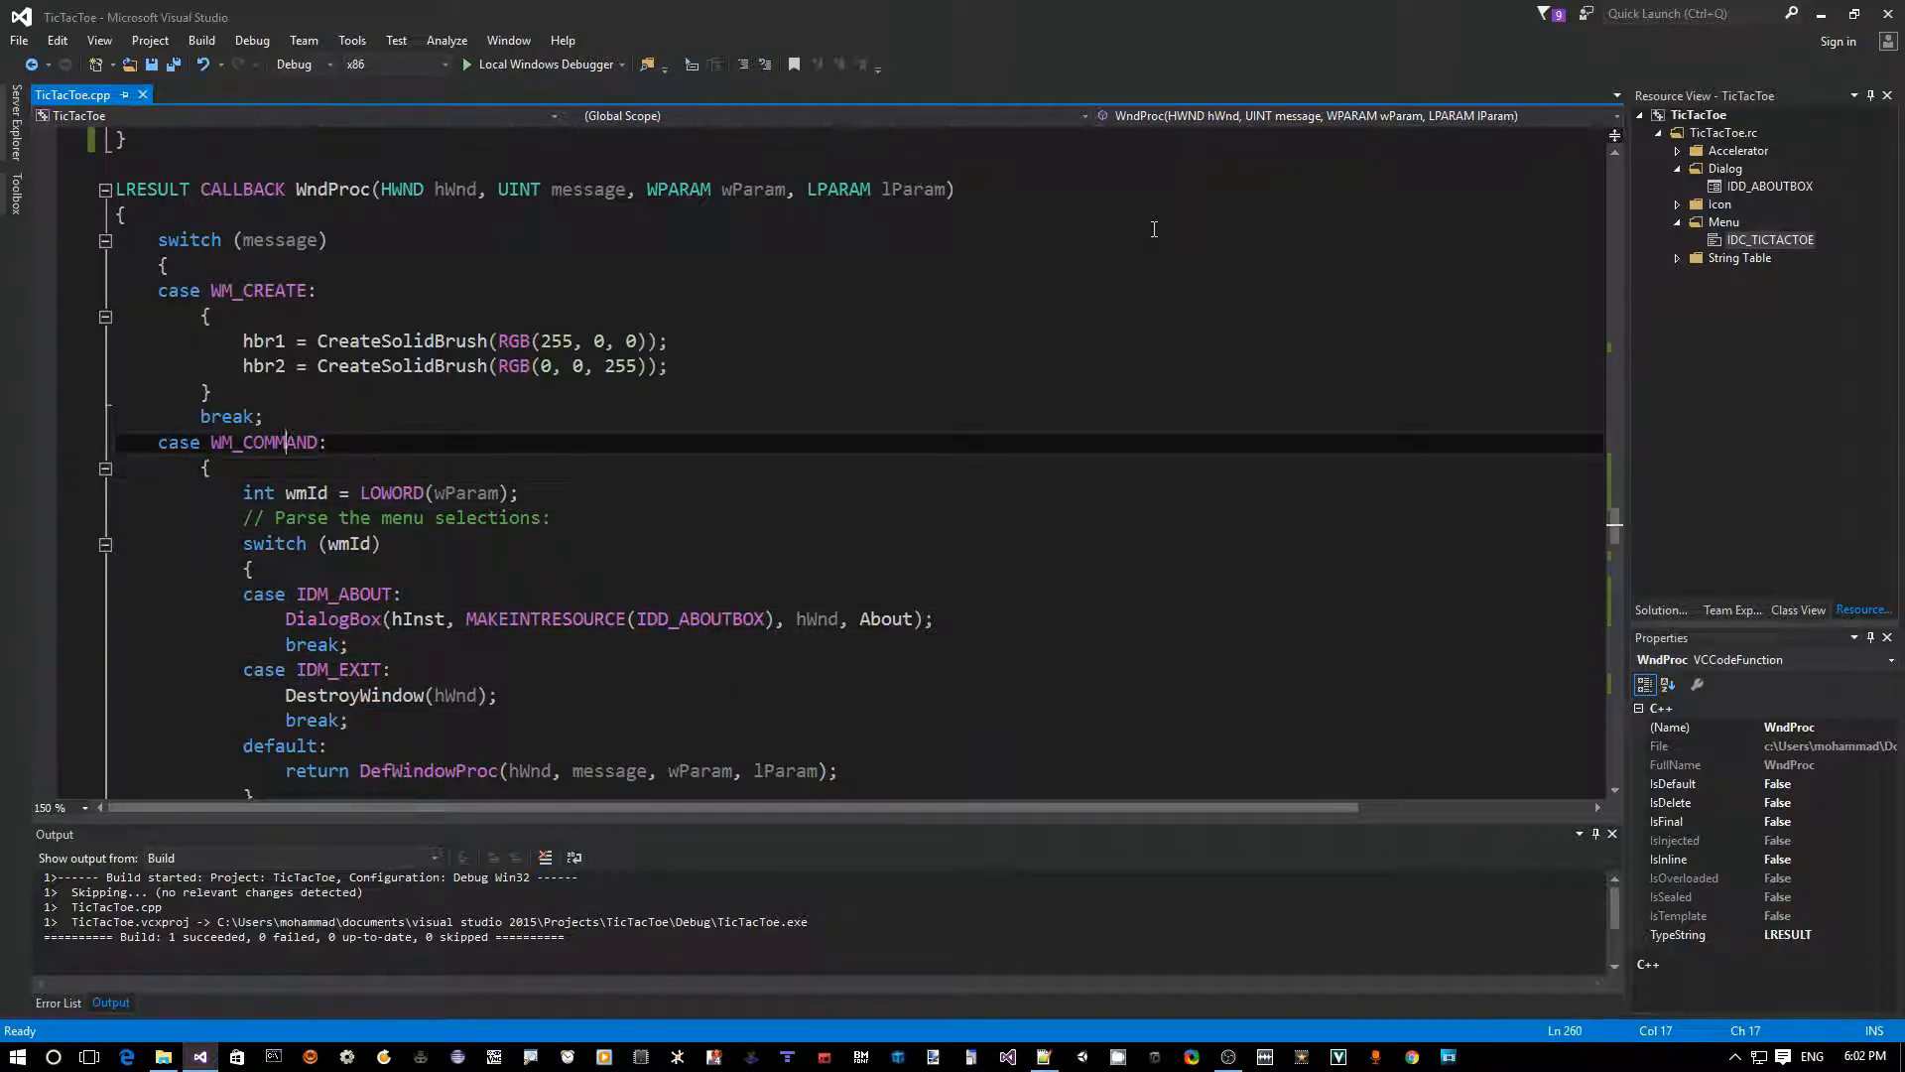
pyautogui.press('Up')
pyautogui.press('Down')
pyautogui.press('Down')
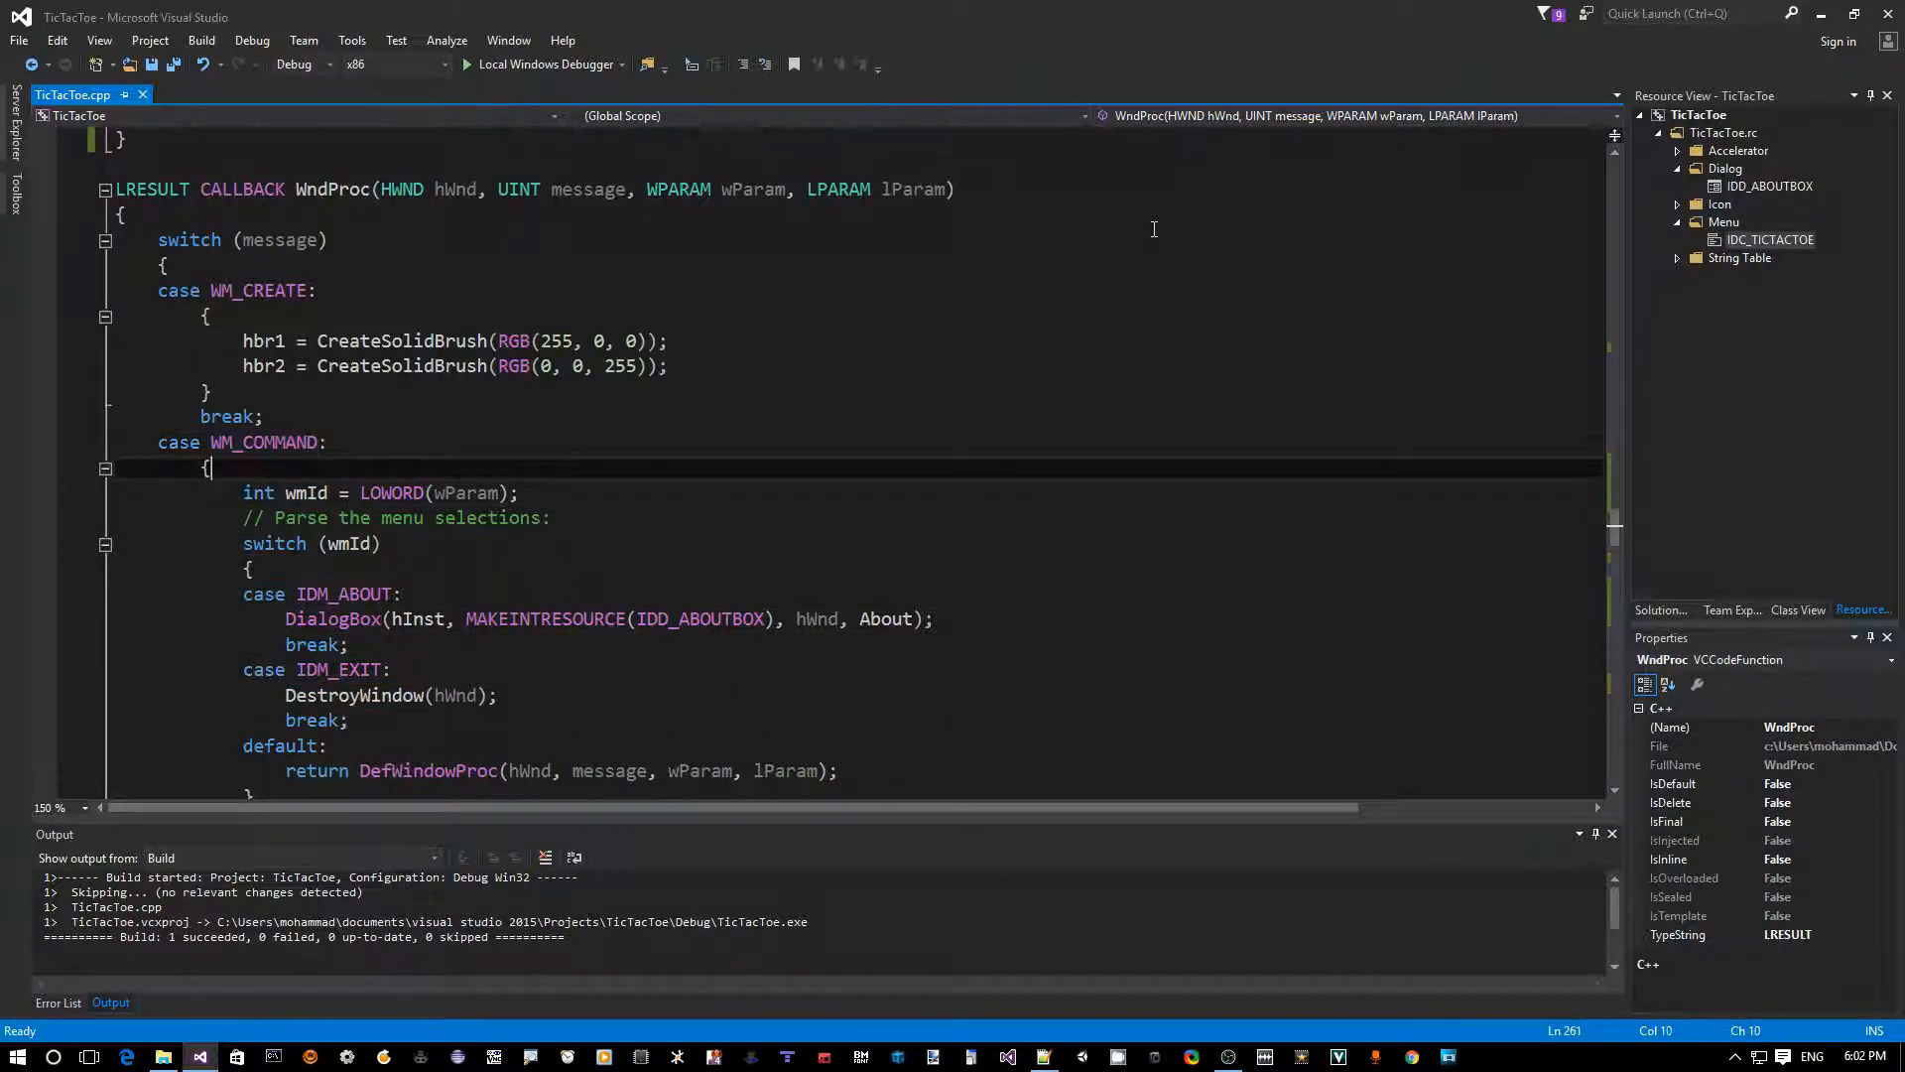
pyautogui.press('Down')
pyautogui.press('Down')
pyautogui.press('Up')
pyautogui.press('Up')
pyautogui.press('Right')
pyautogui.press('Right')
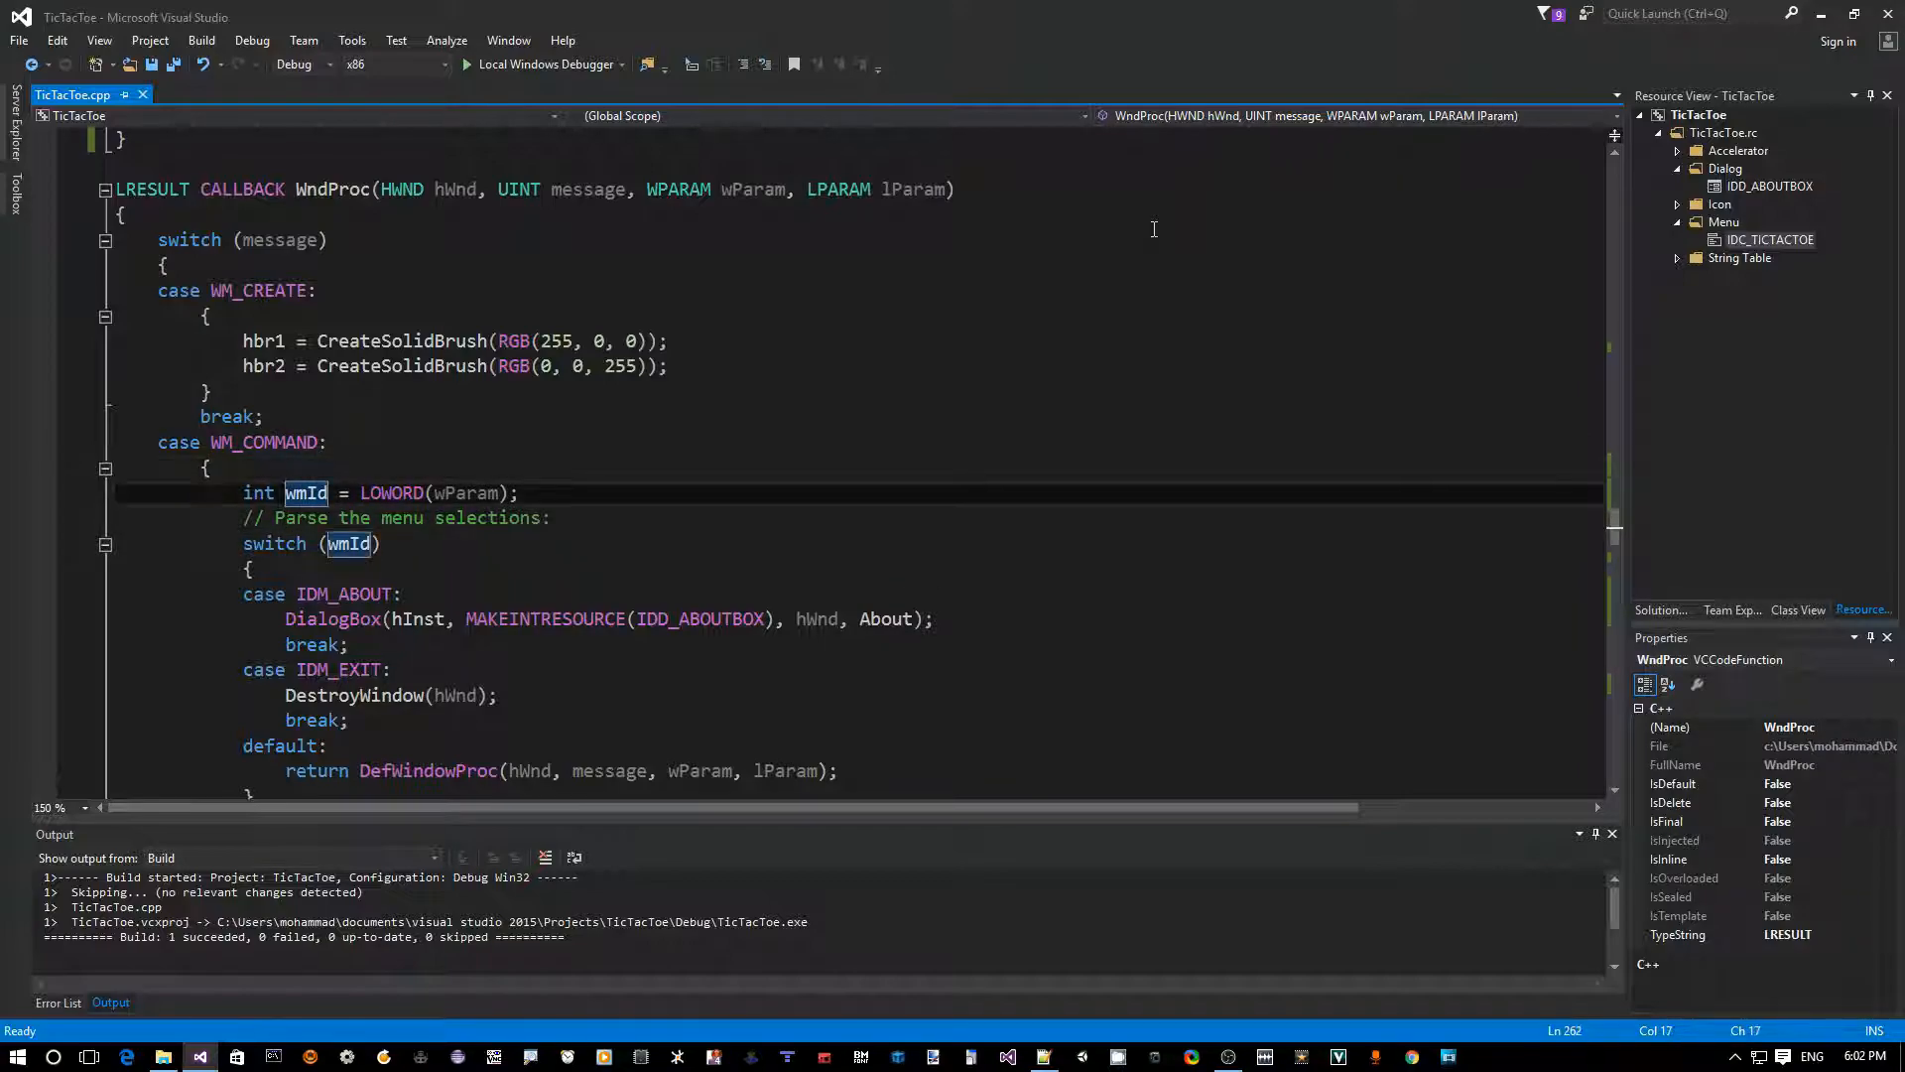
pyautogui.press('Home')
pyautogui.press('Right')
pyautogui.press('Right')
pyautogui.hotkey('ctrl', 'Right')
pyautogui.hotkey('ctrl', 'Right')
pyautogui.hotkey('ctrl', 'Right')
pyautogui.press('Right')
pyautogui.press('Right')
pyautogui.press('Right')
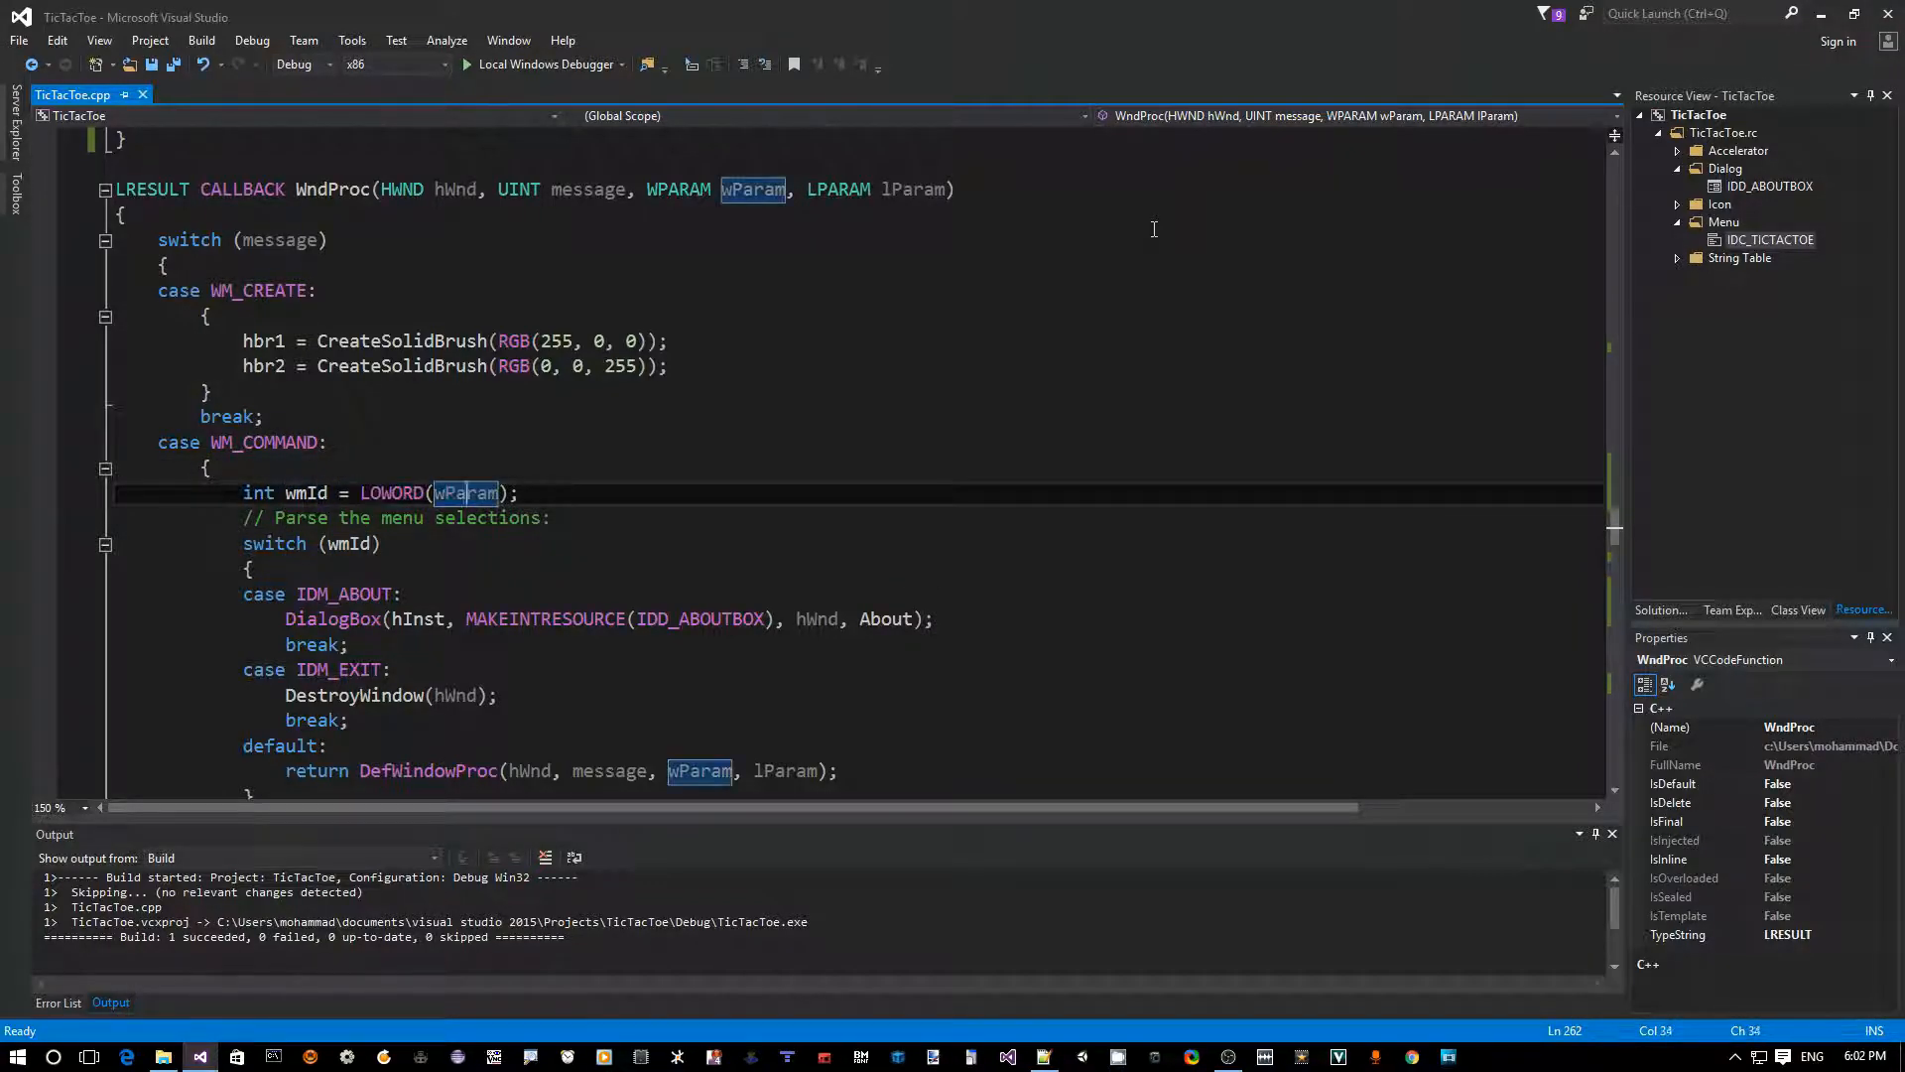
pyautogui.hotkey('ctrl', 'Left')
pyautogui.hotkey('ctrl', 'Left')
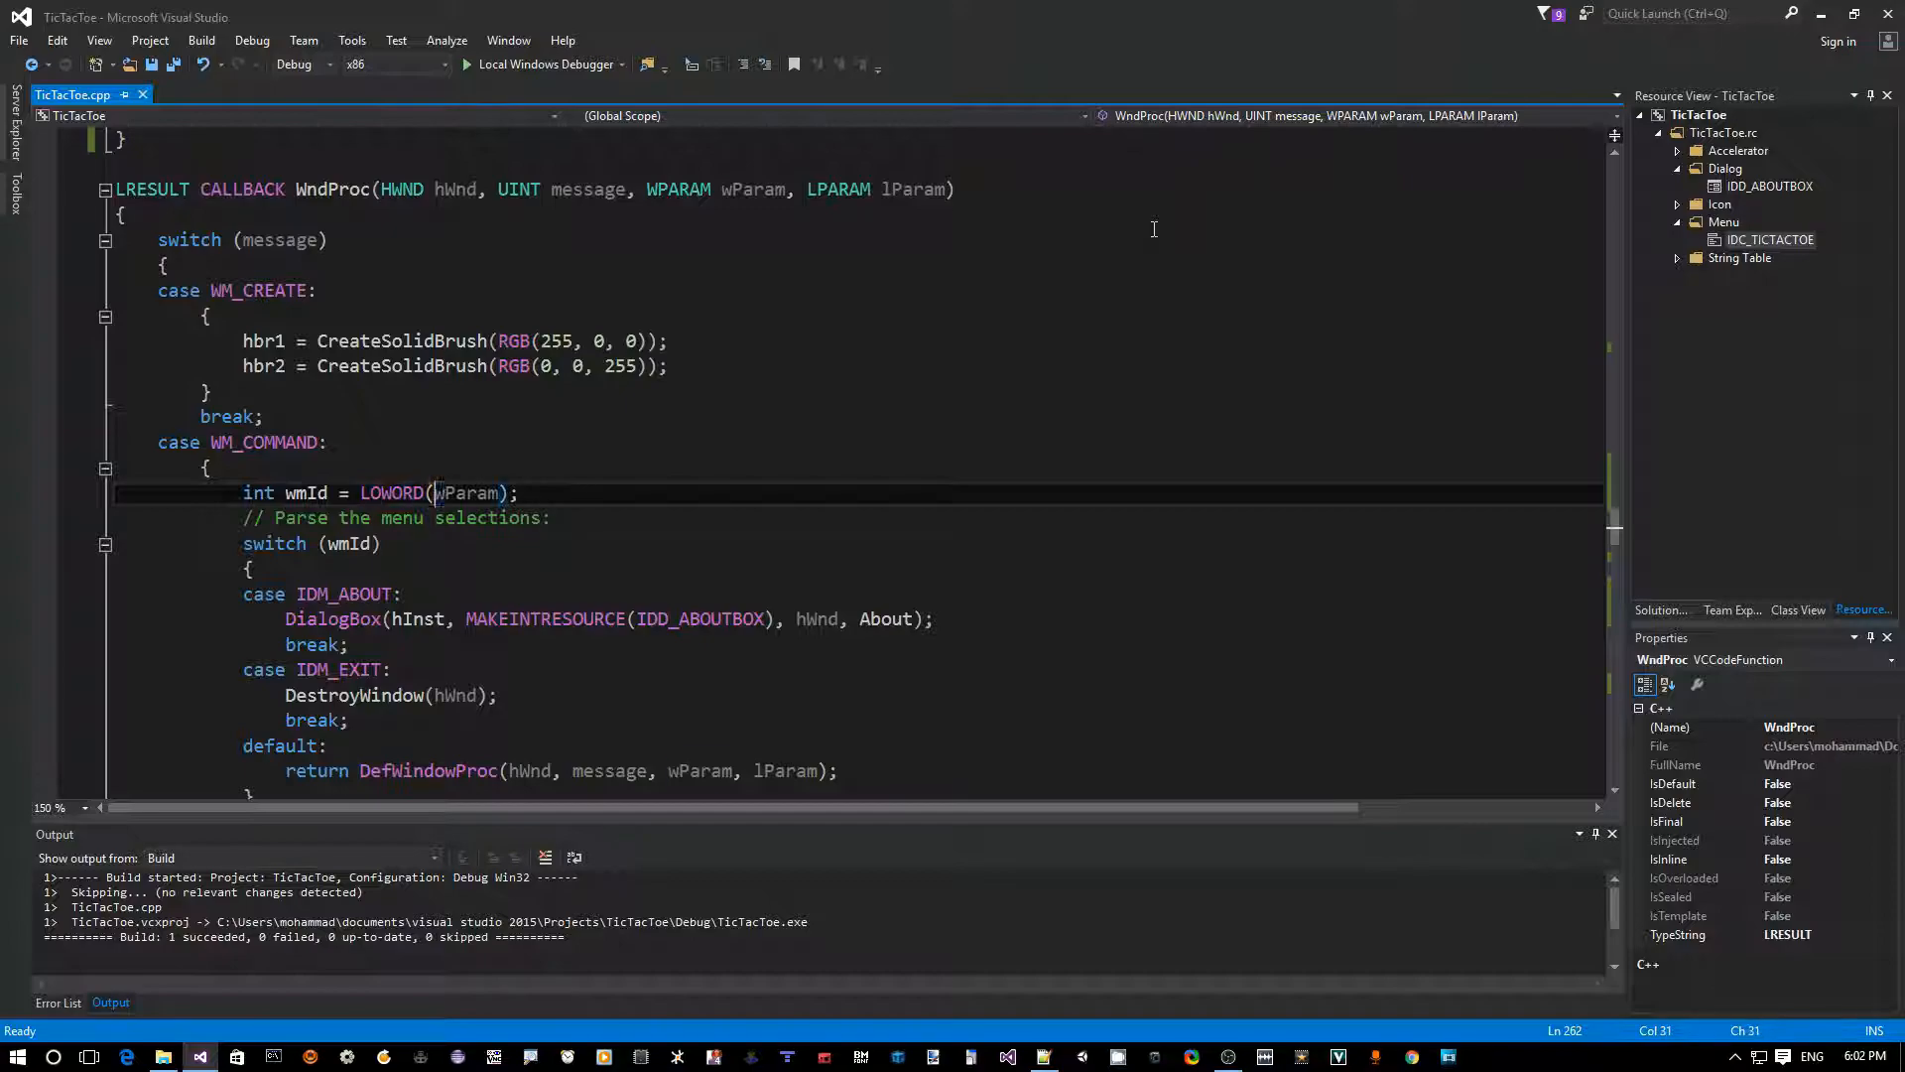
pyautogui.hotkey('ctrl', 'Right')
pyautogui.hotkey('ctrl', 'Right')
pyautogui.press('Down')
pyautogui.press('Down')
pyautogui.press('Down')
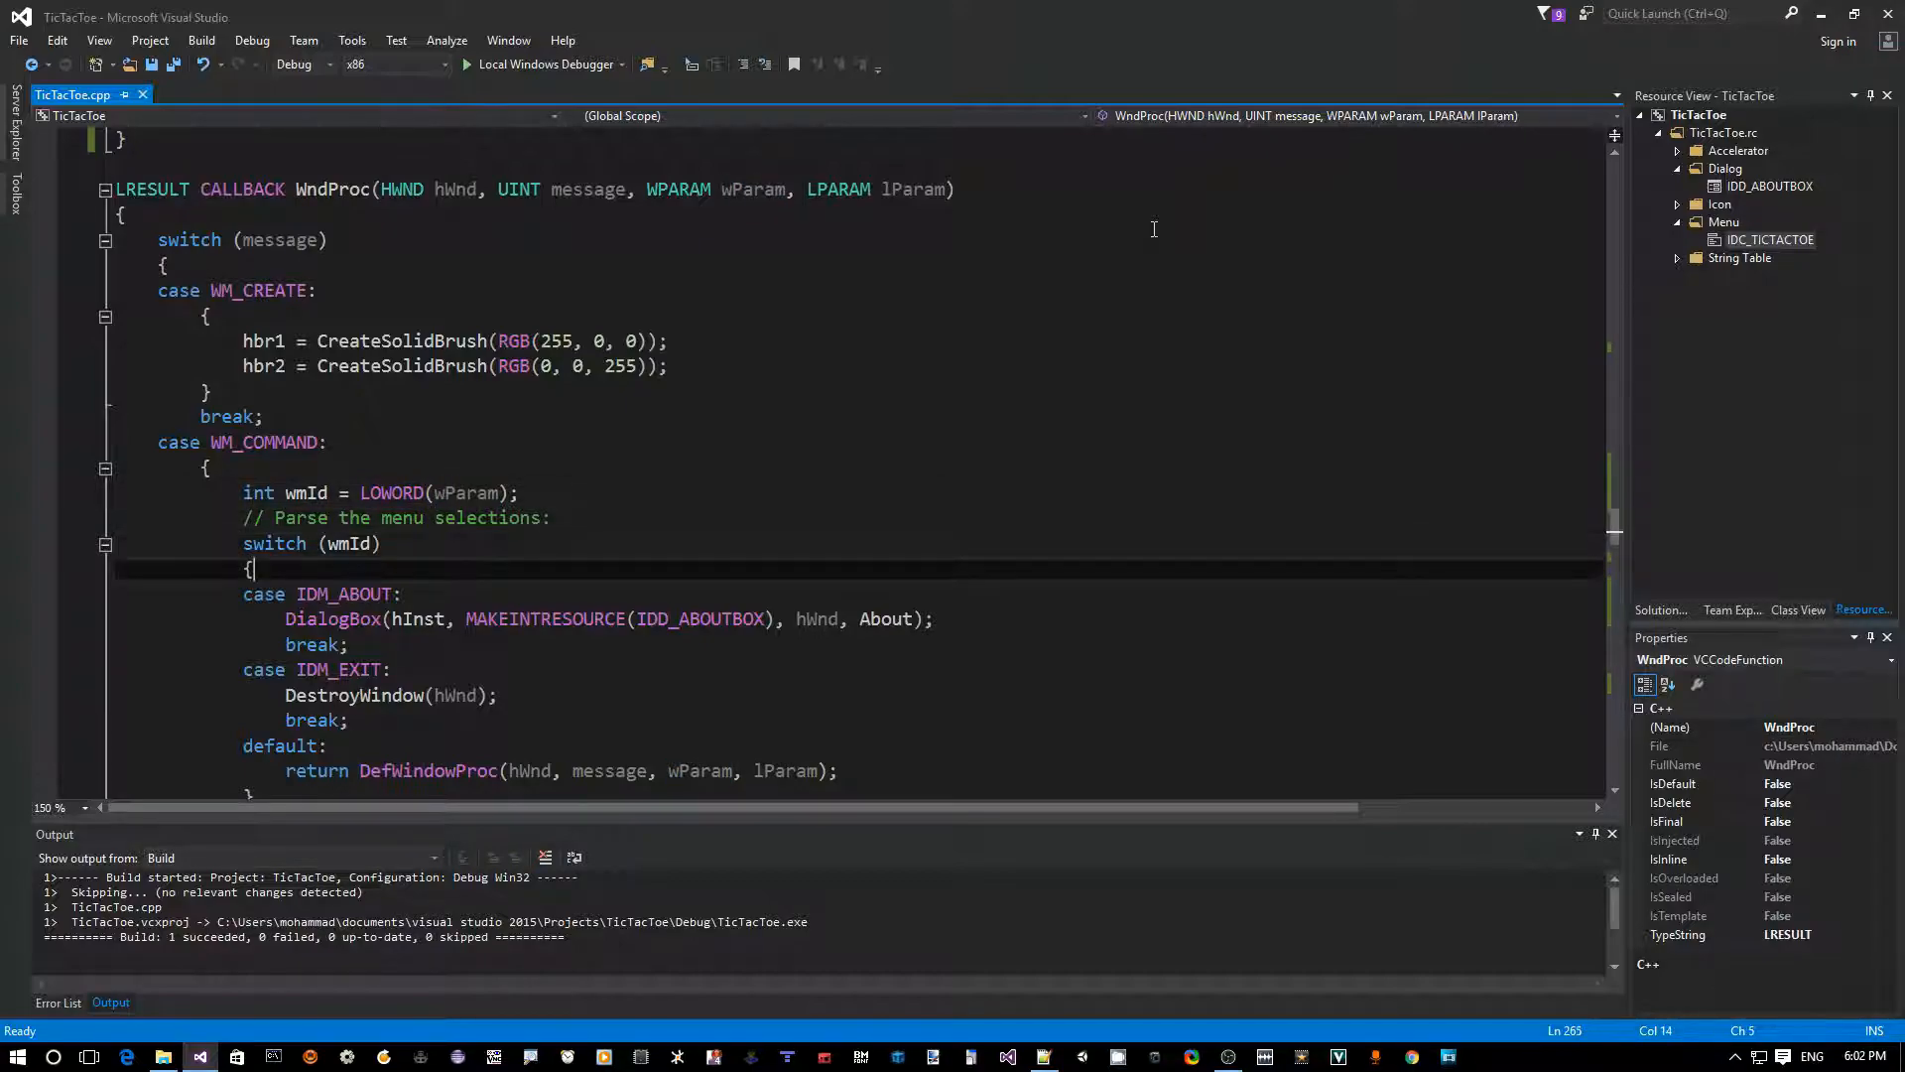
# - Add a case ID_FILE_NEWGAME with an empty brace block at the top of the switch
pyautogui.press('Return')
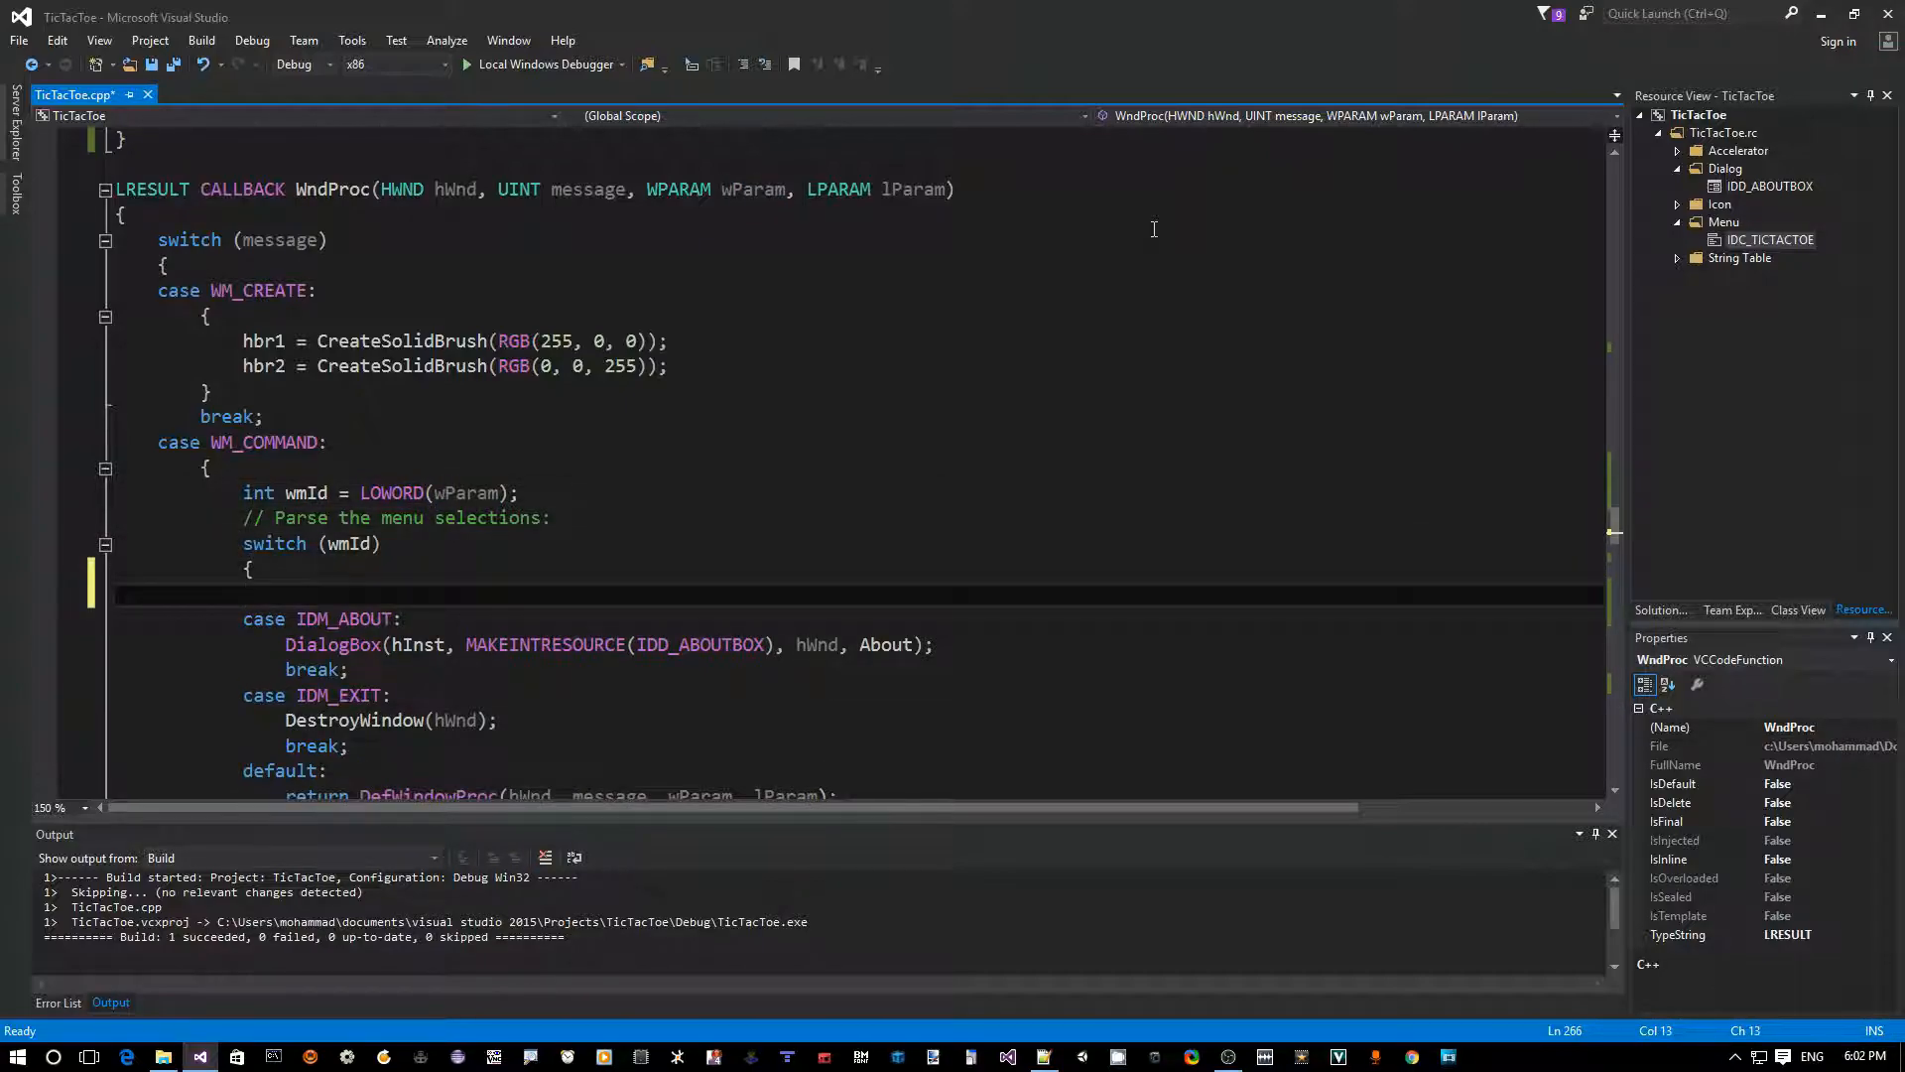
pyautogui.write('case ID_FILE_NEW')
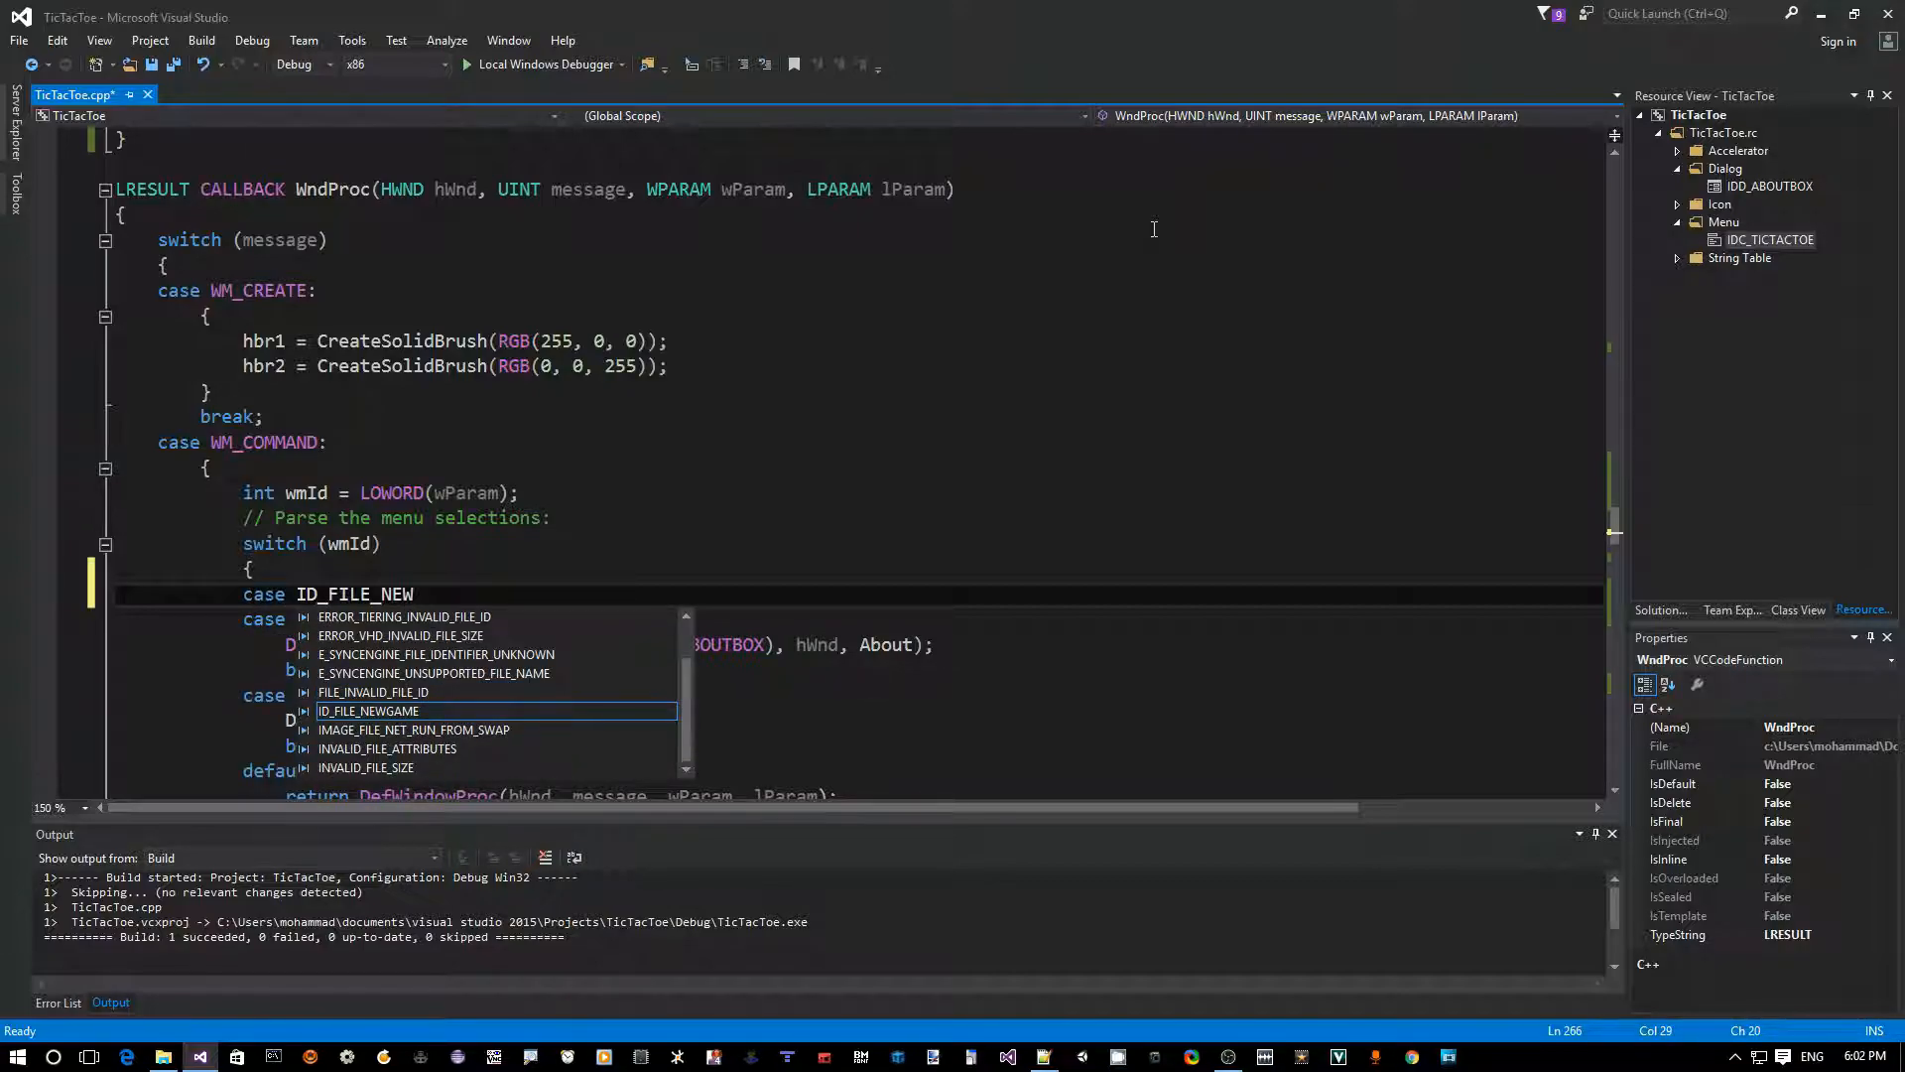
pyautogui.press('Tab')
pyautogui.write(':')
pyautogui.press('Return')
pyautogui.write('{')
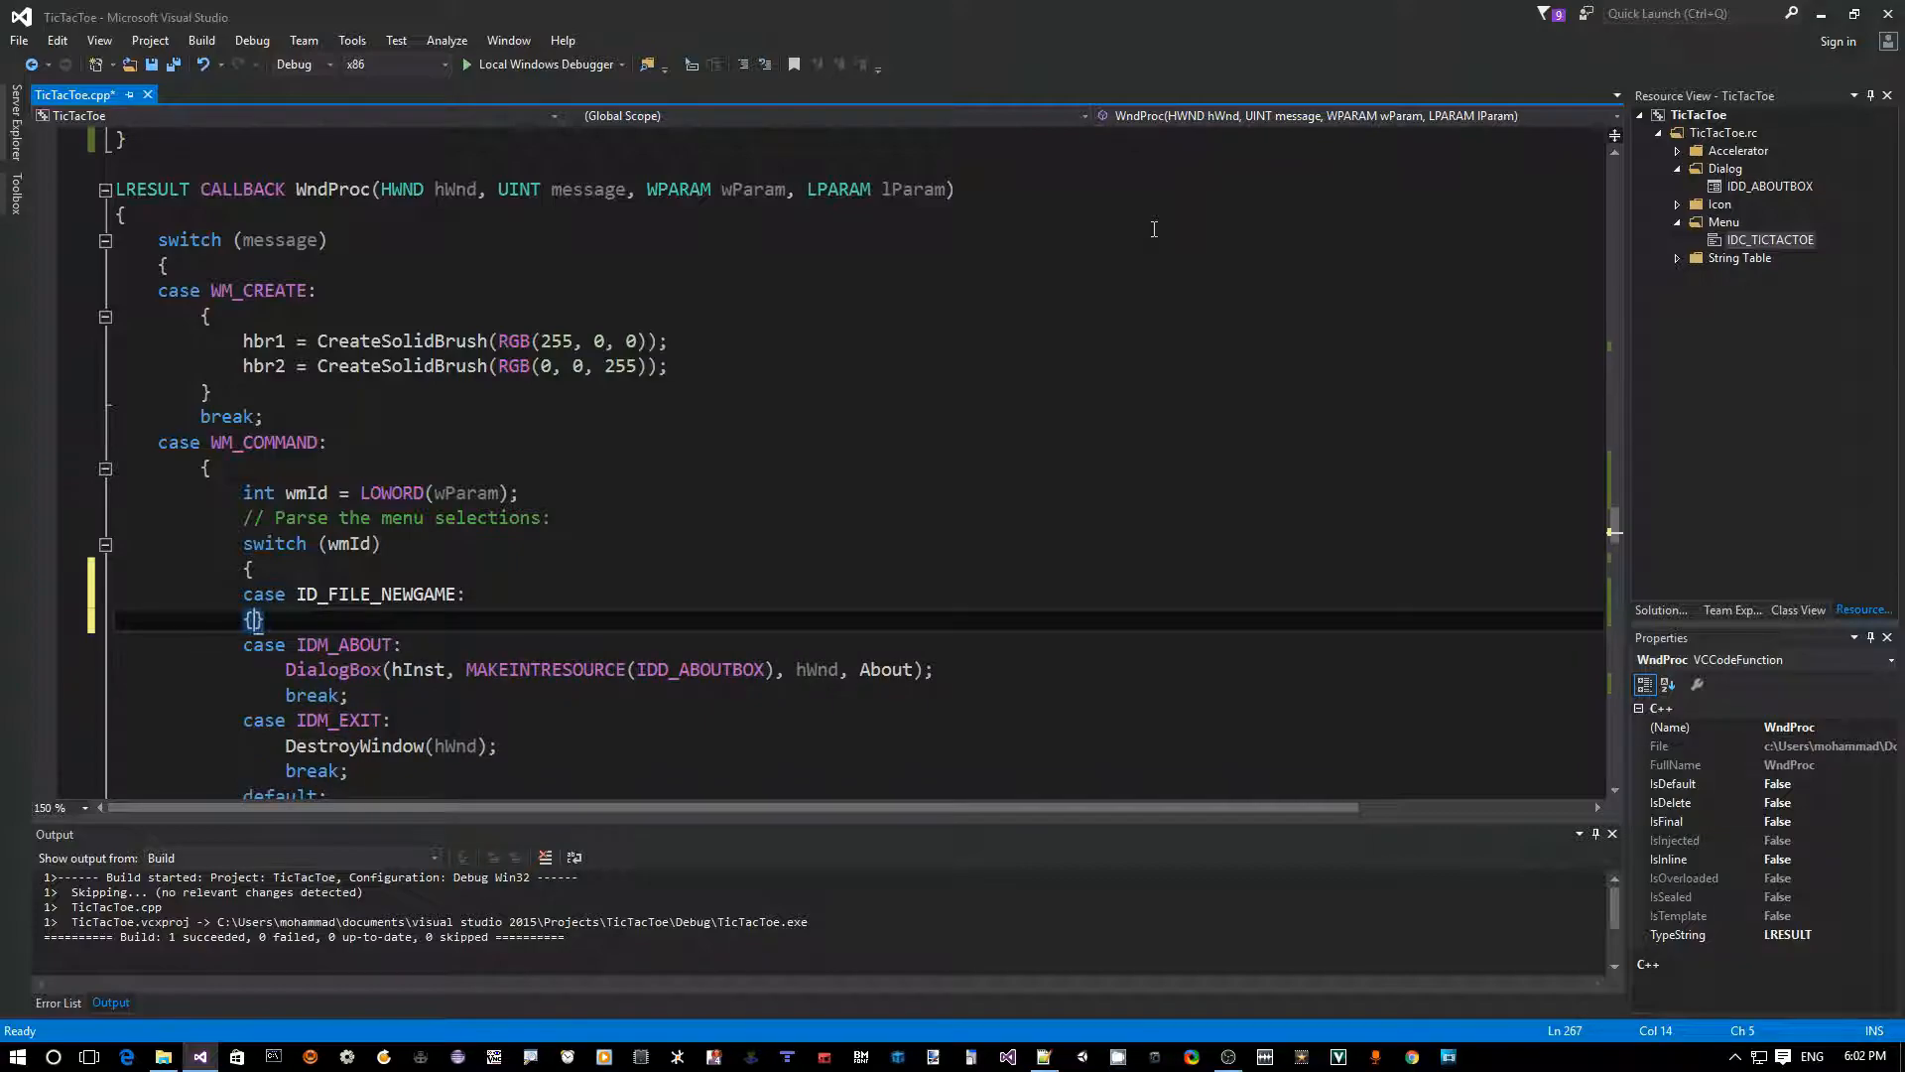
pyautogui.press('Return')
pyautogui.press('Return')
# - Add break; after the block and indent the new case one level
pyautogui.press('Down')
pyautogui.press('Return')
pyautogui.write('b')
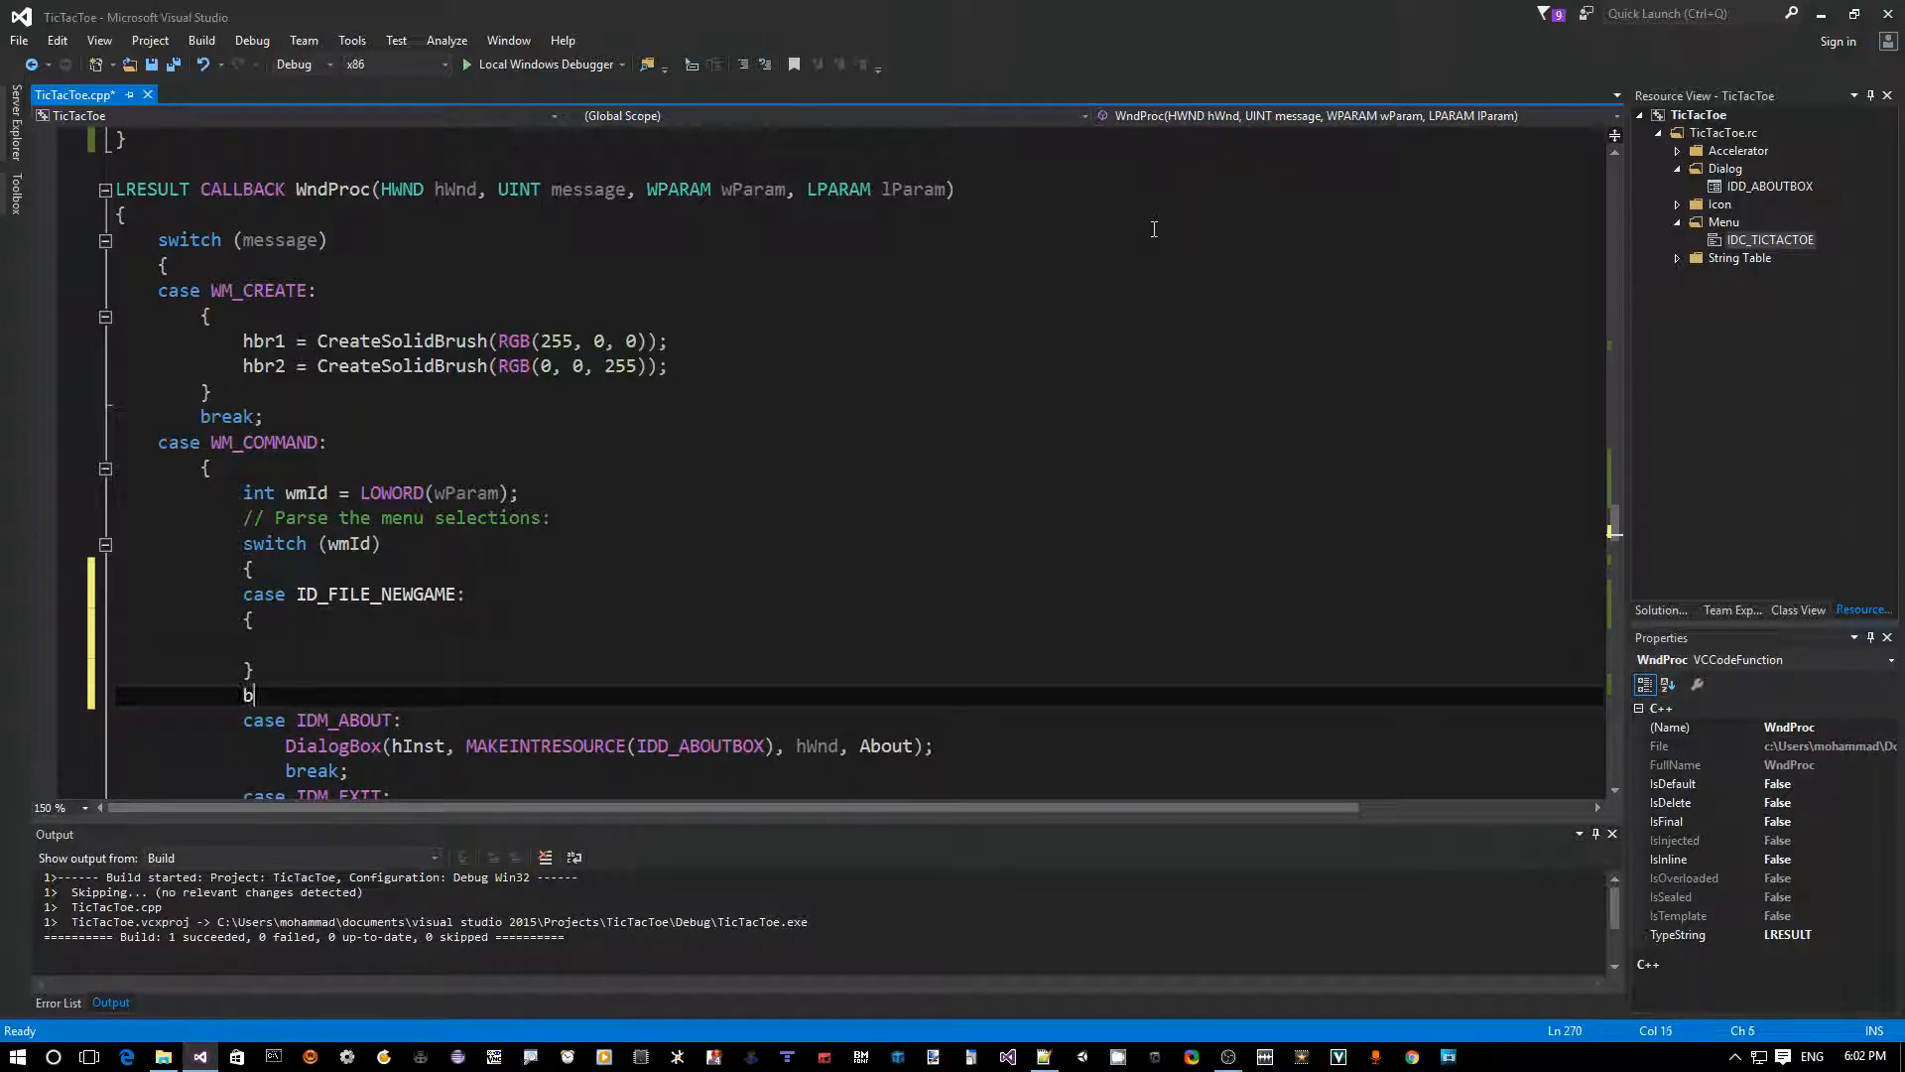
pyautogui.write('reak')
pyautogui.press('Tab')
pyautogui.write(';')
pyautogui.hotkey('shift', 'Up')
pyautogui.hotkey('shift', 'Up')
pyautogui.hotkey('shift', 'Up')
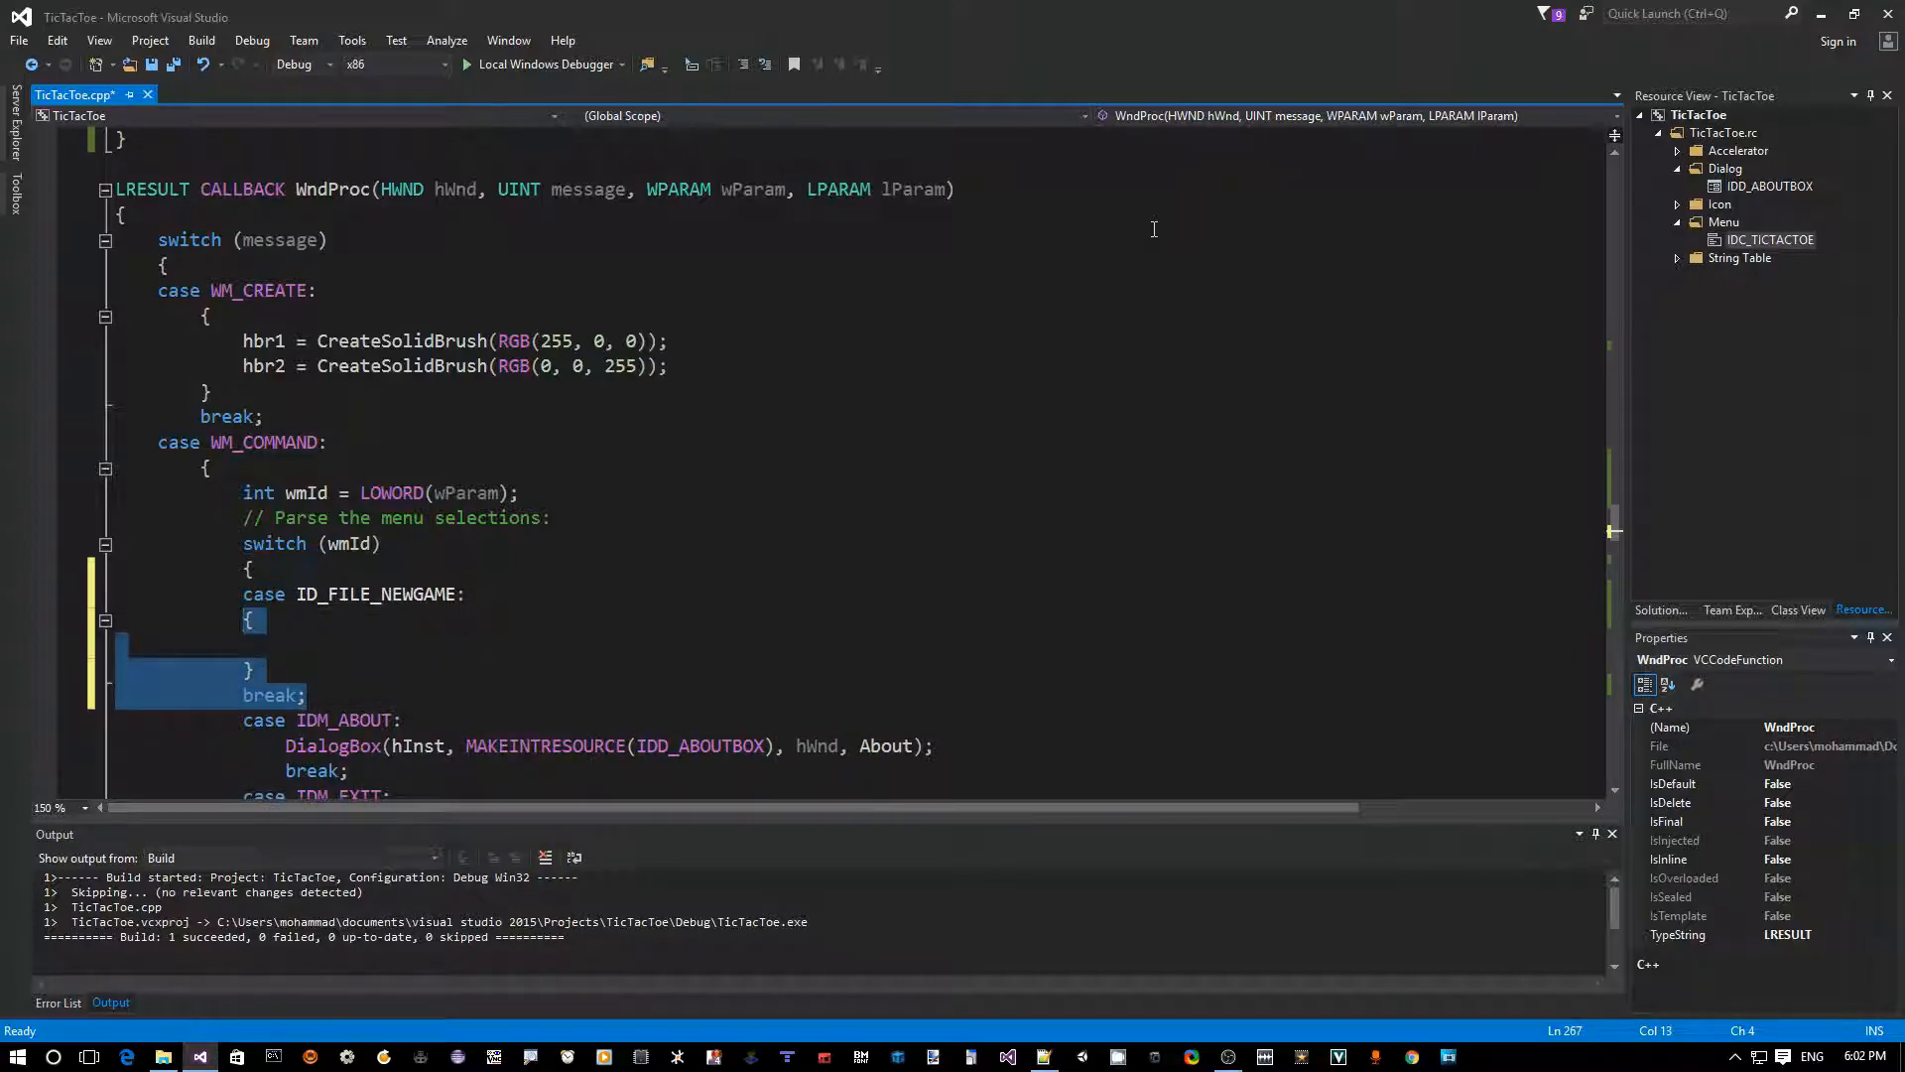
pyautogui.press('Tab')
pyautogui.press('Down')
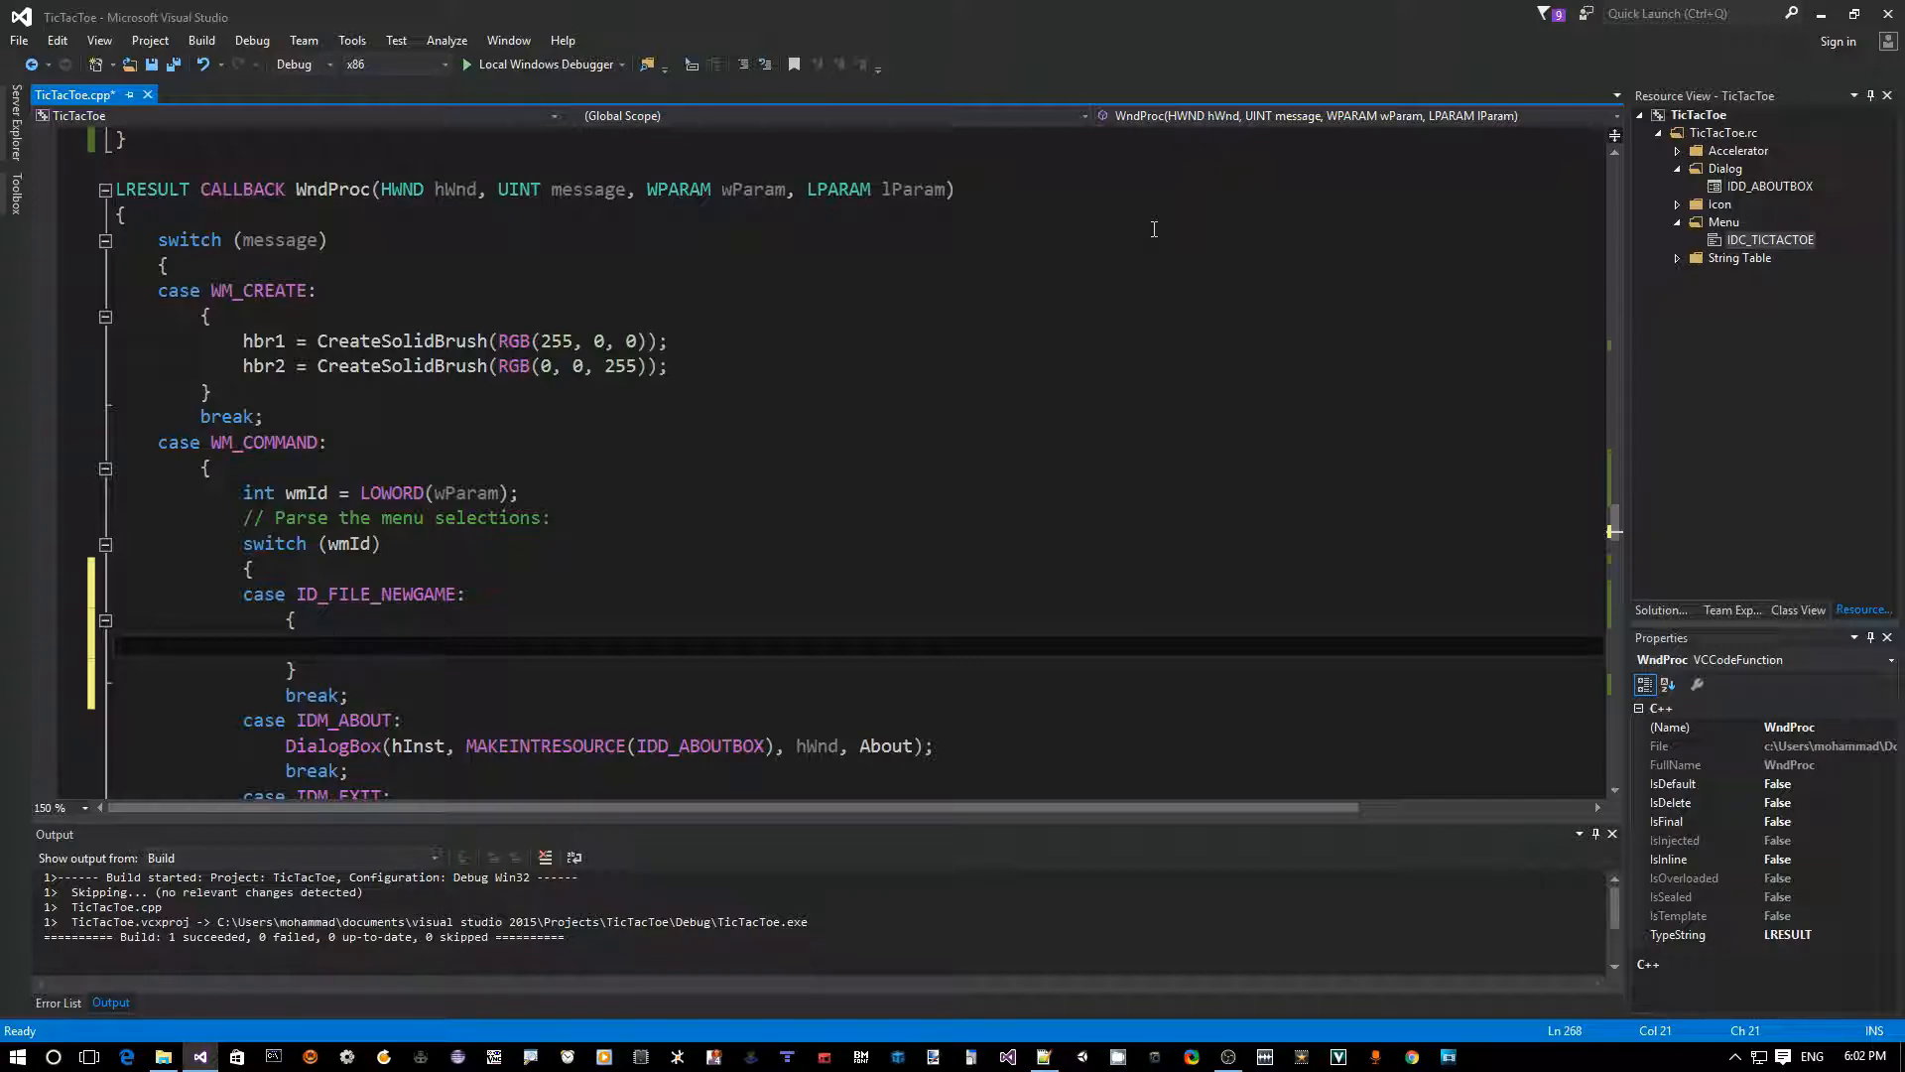
pyautogui.write('Message')
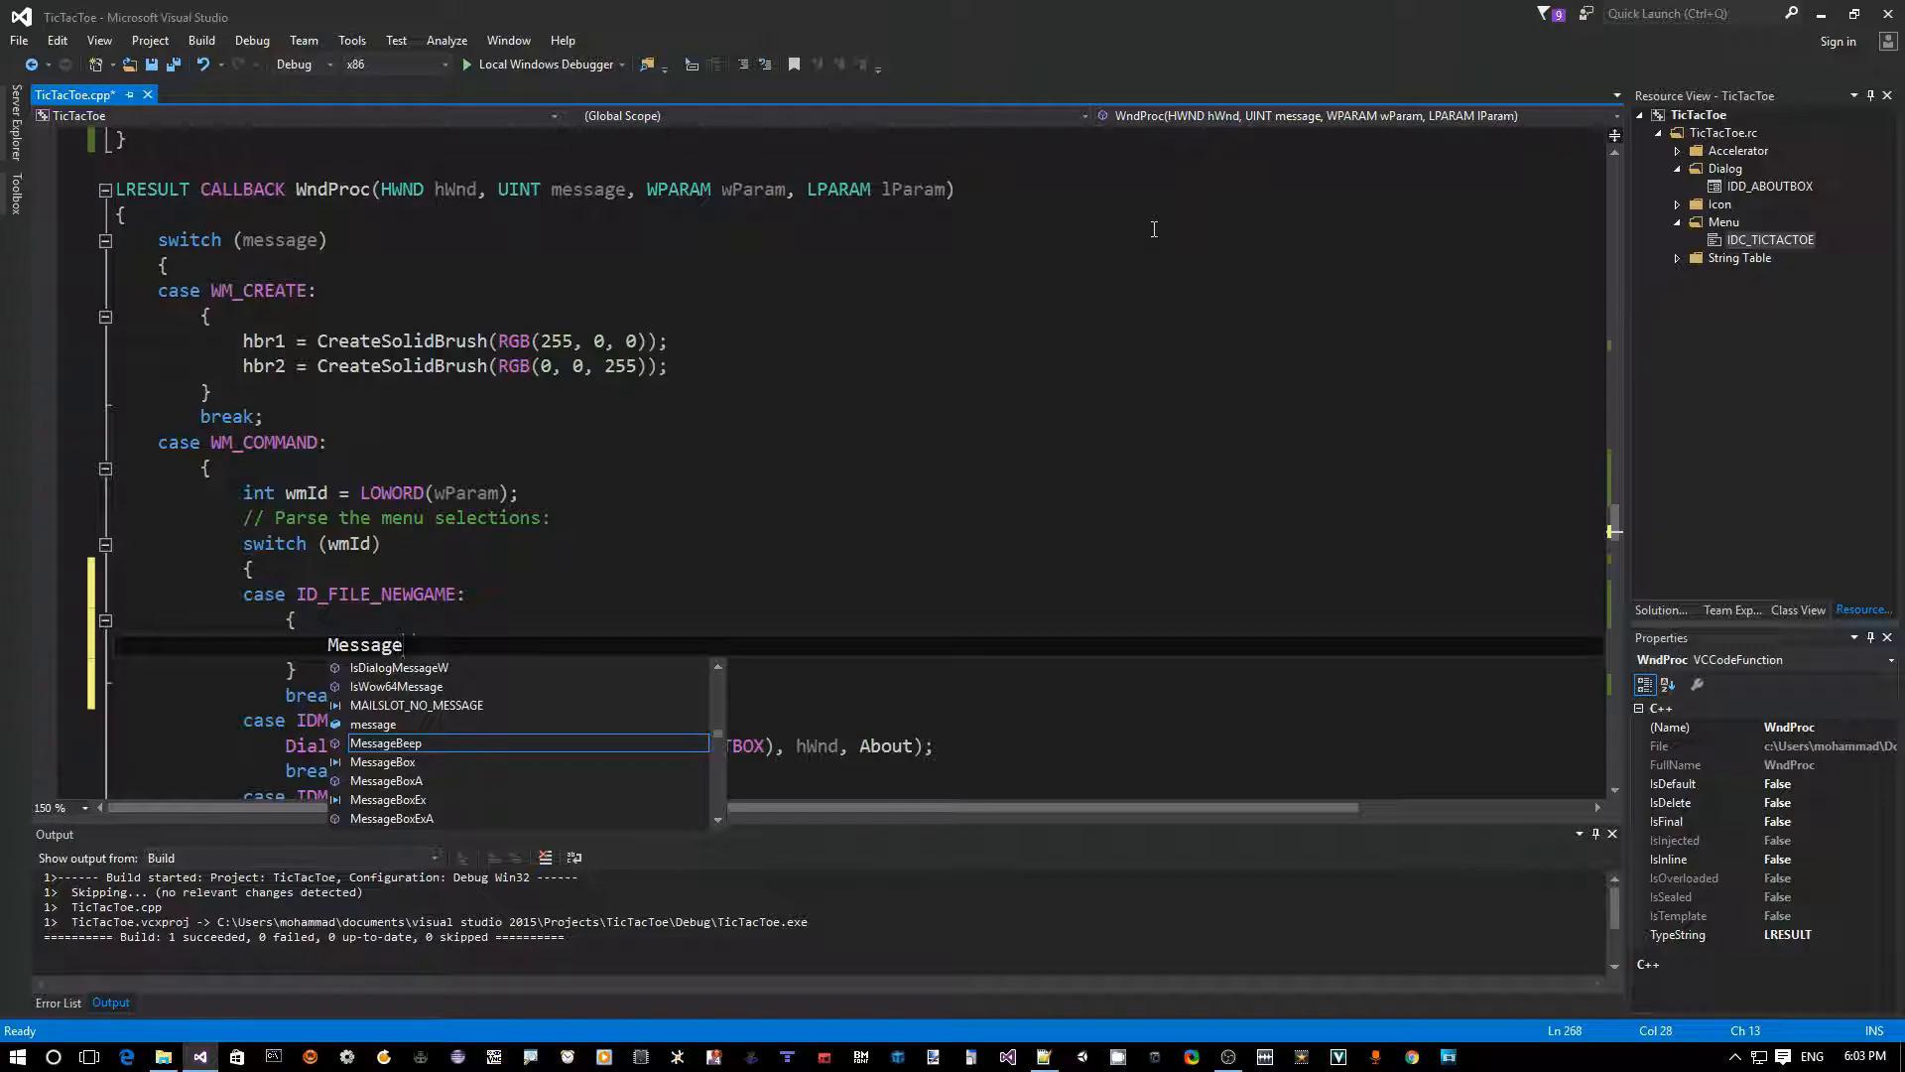
pyautogui.write('Box(')
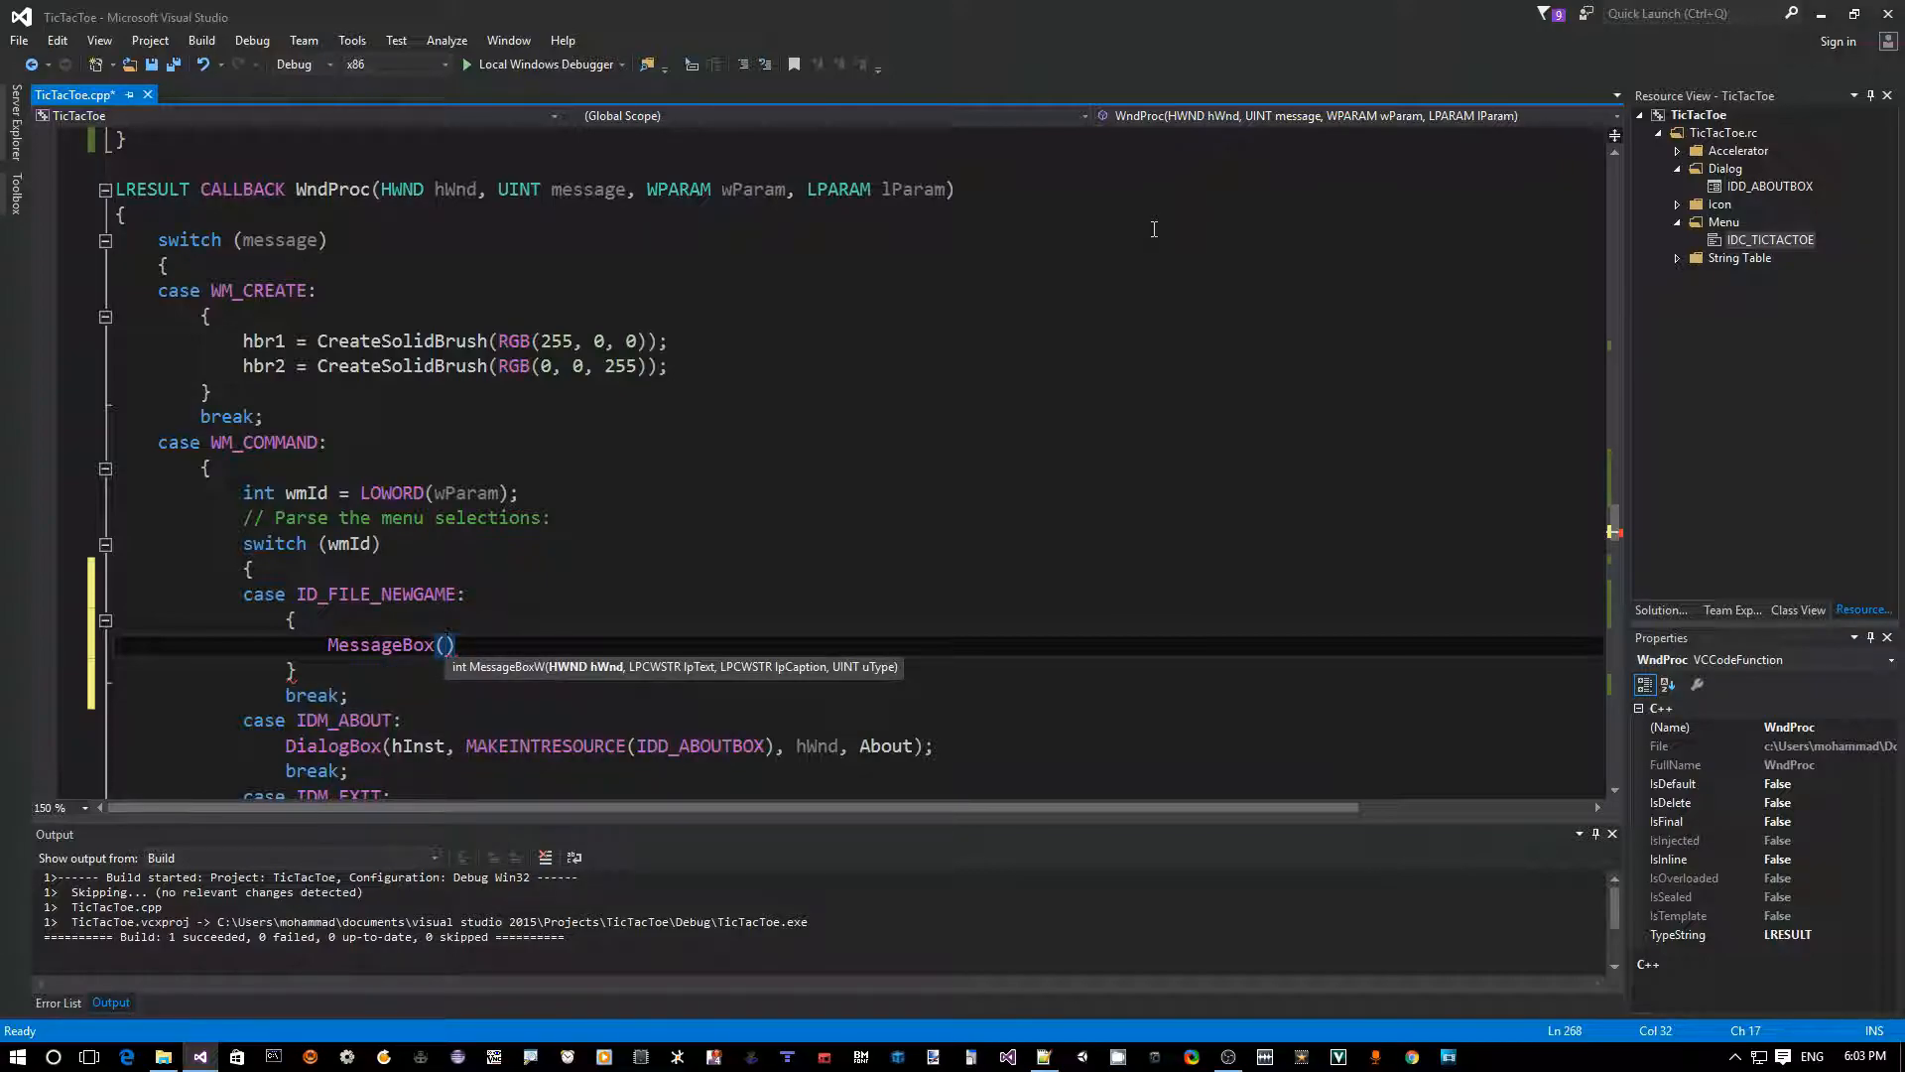
pyautogui.write('hWnd, ')
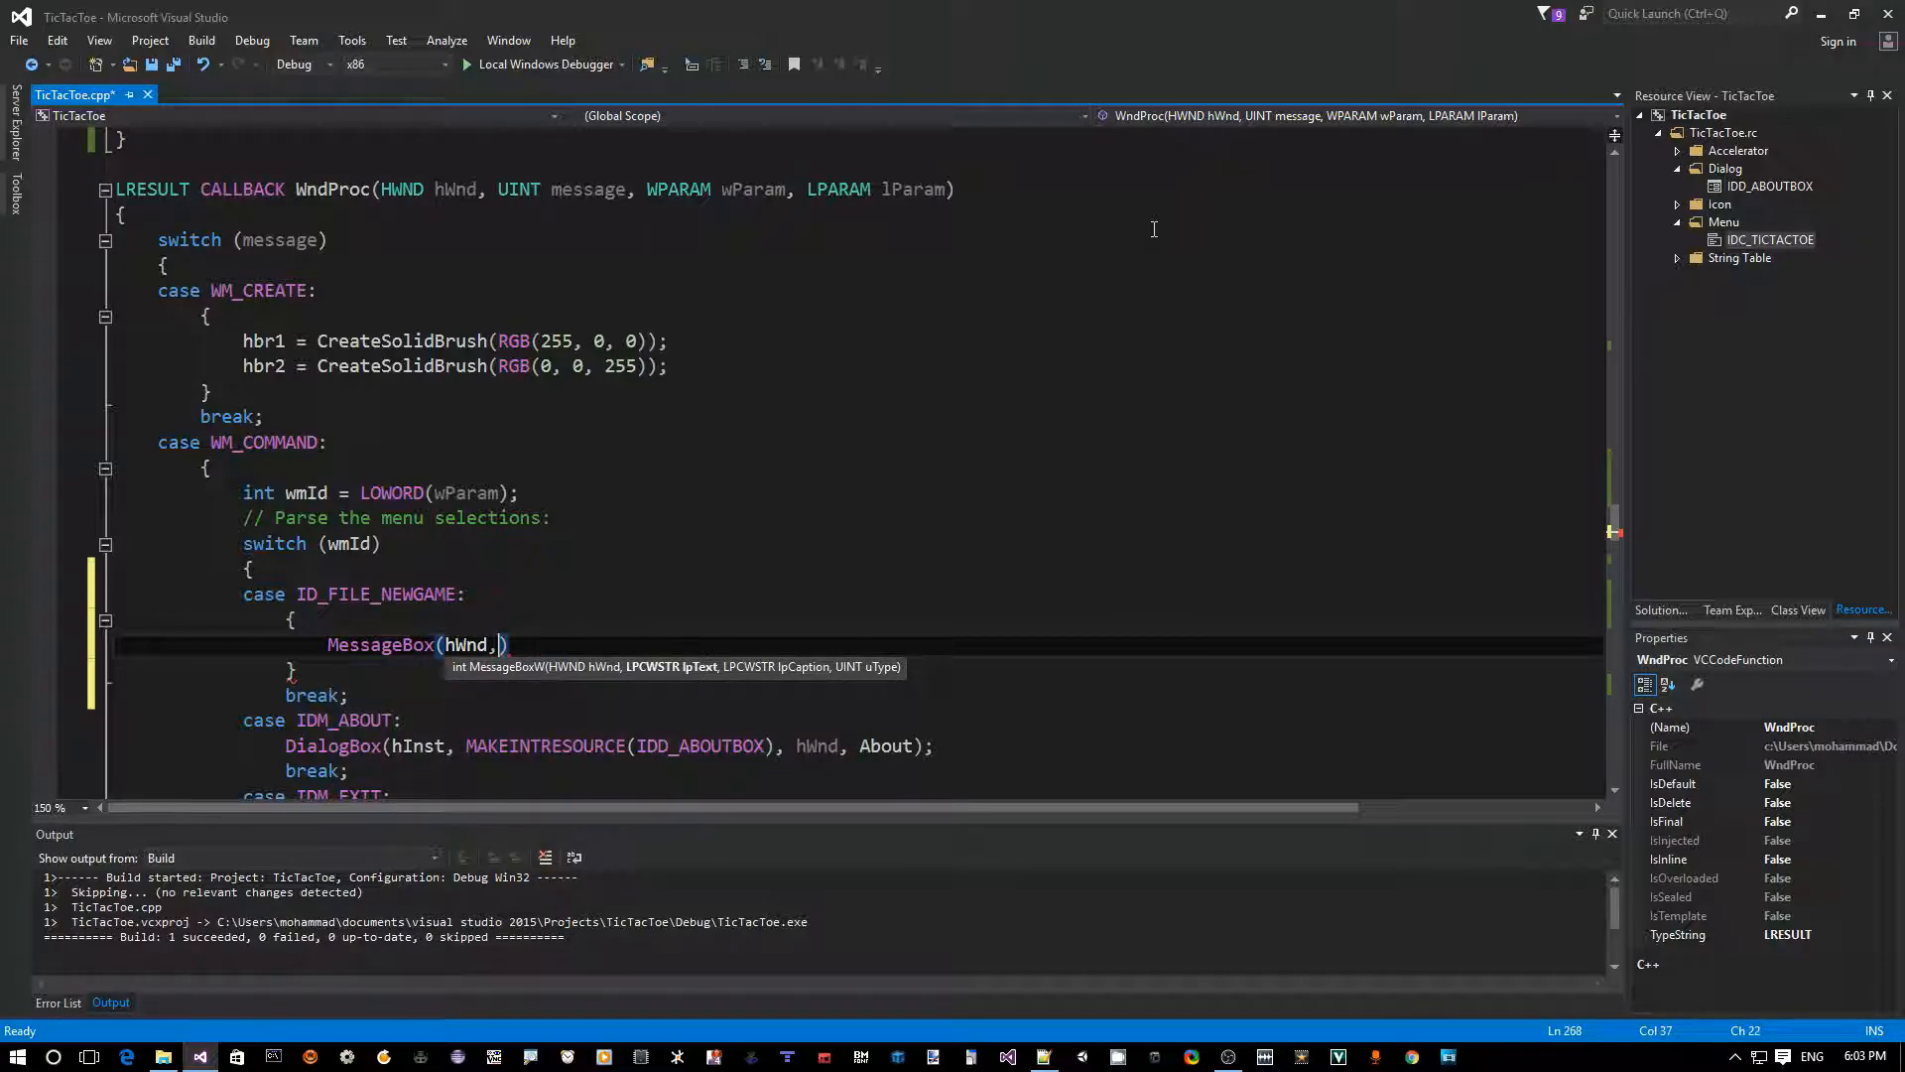
pyautogui.write('L"A')
pyautogui.write('re you sure you w')
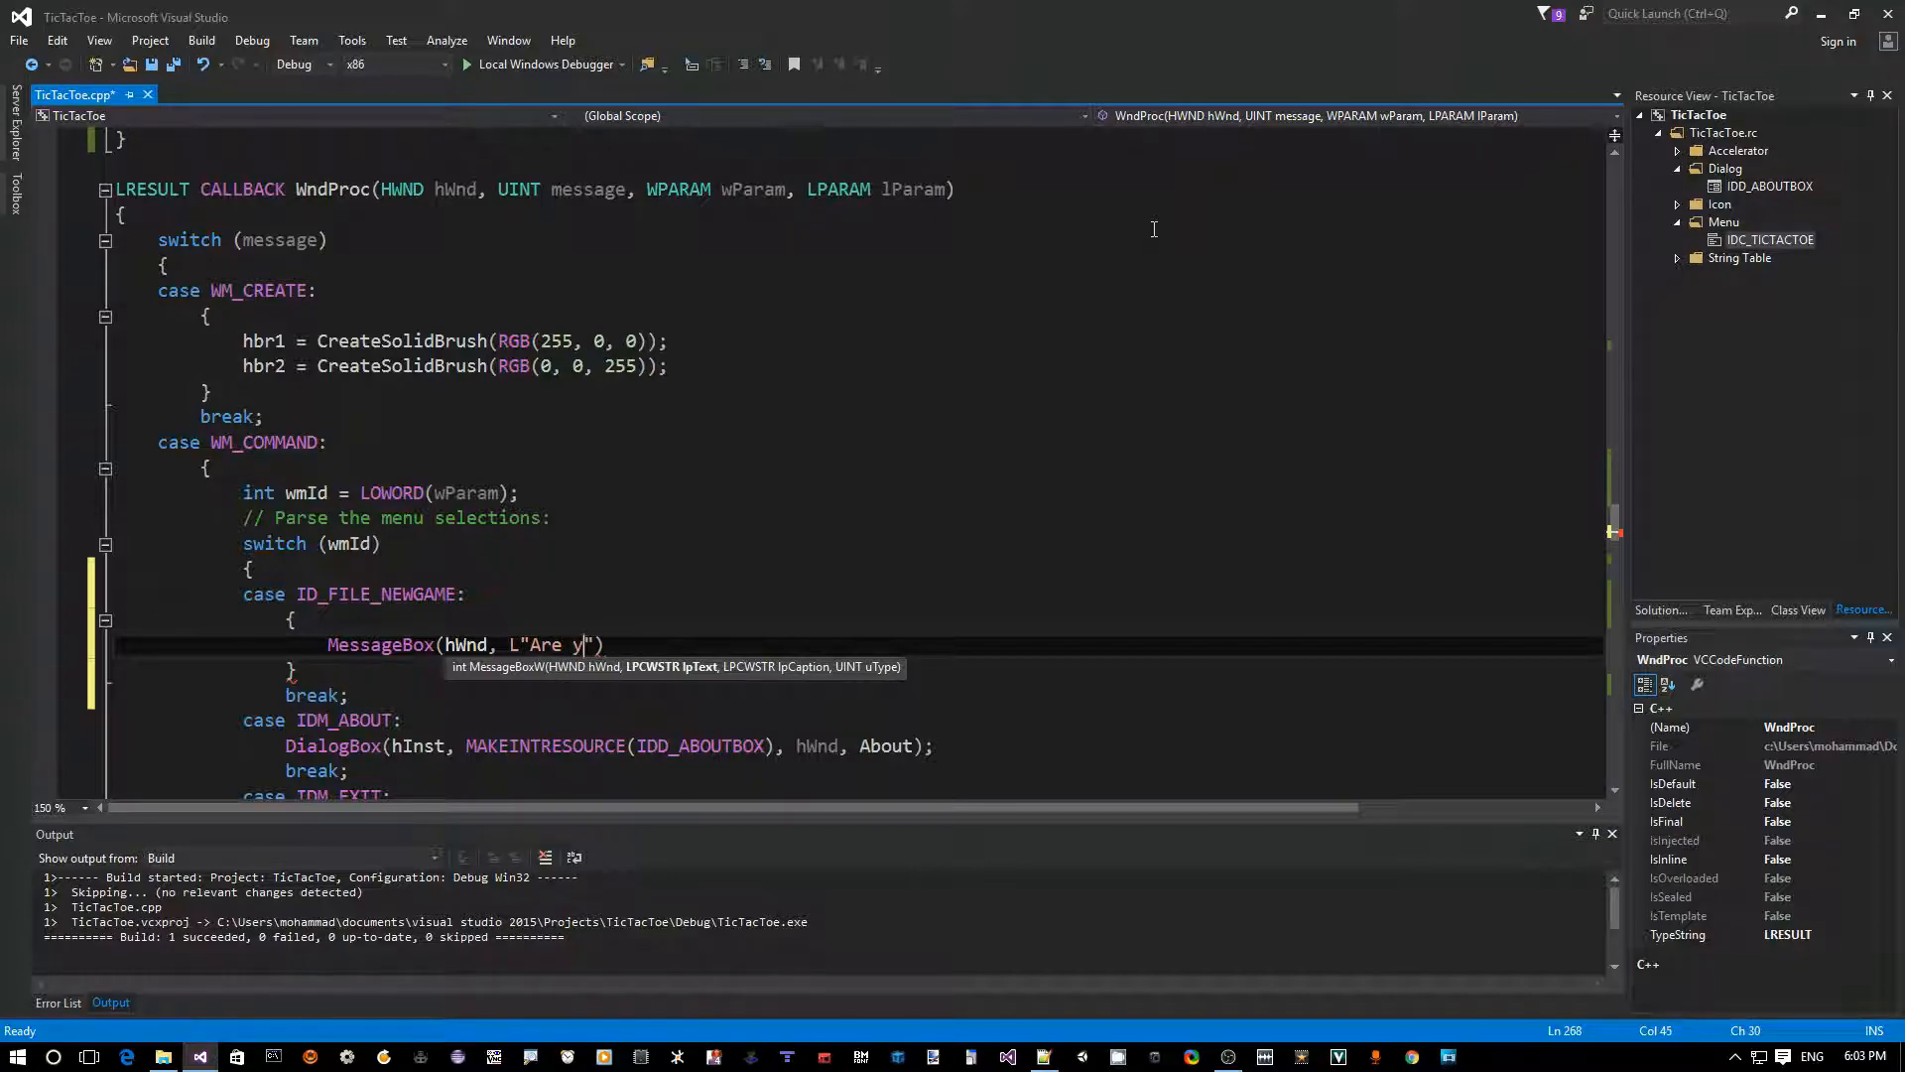
pyautogui.write('ant to start a ')
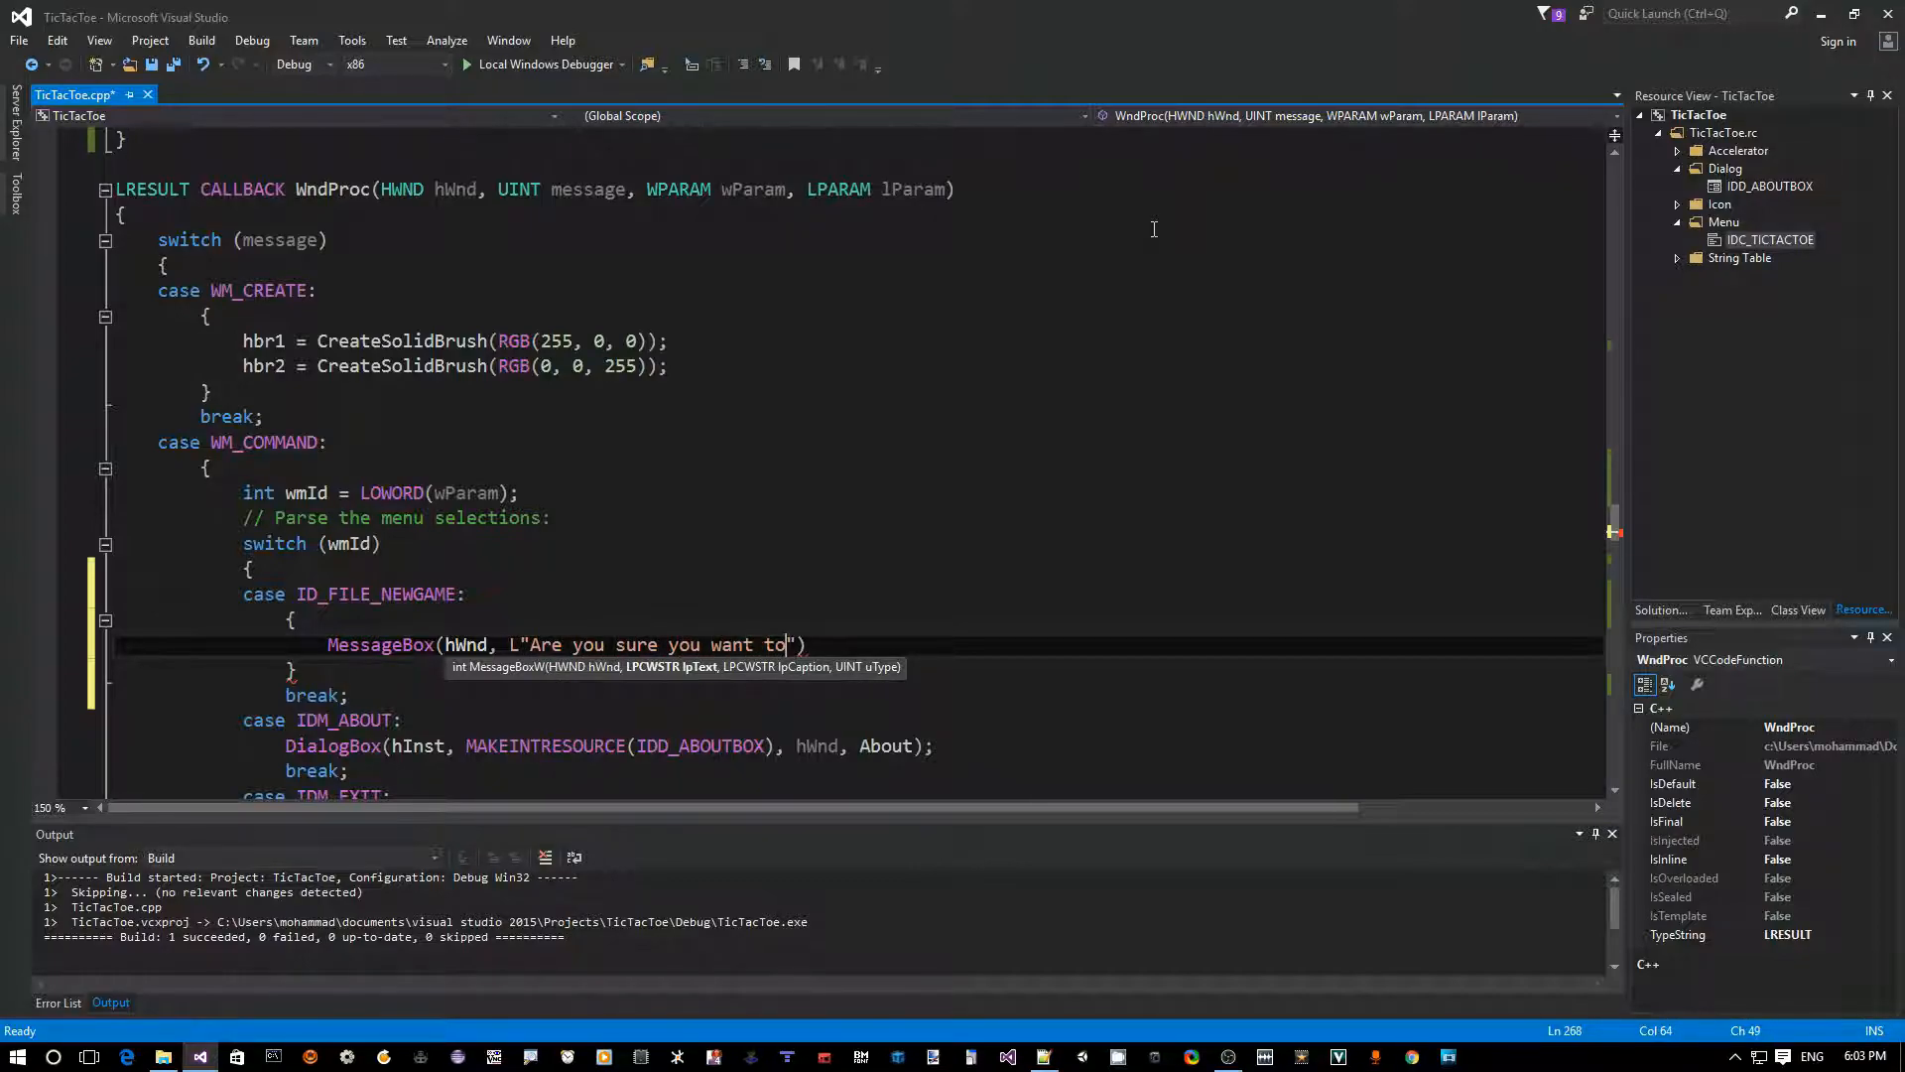
pyautogui.write('new game?')
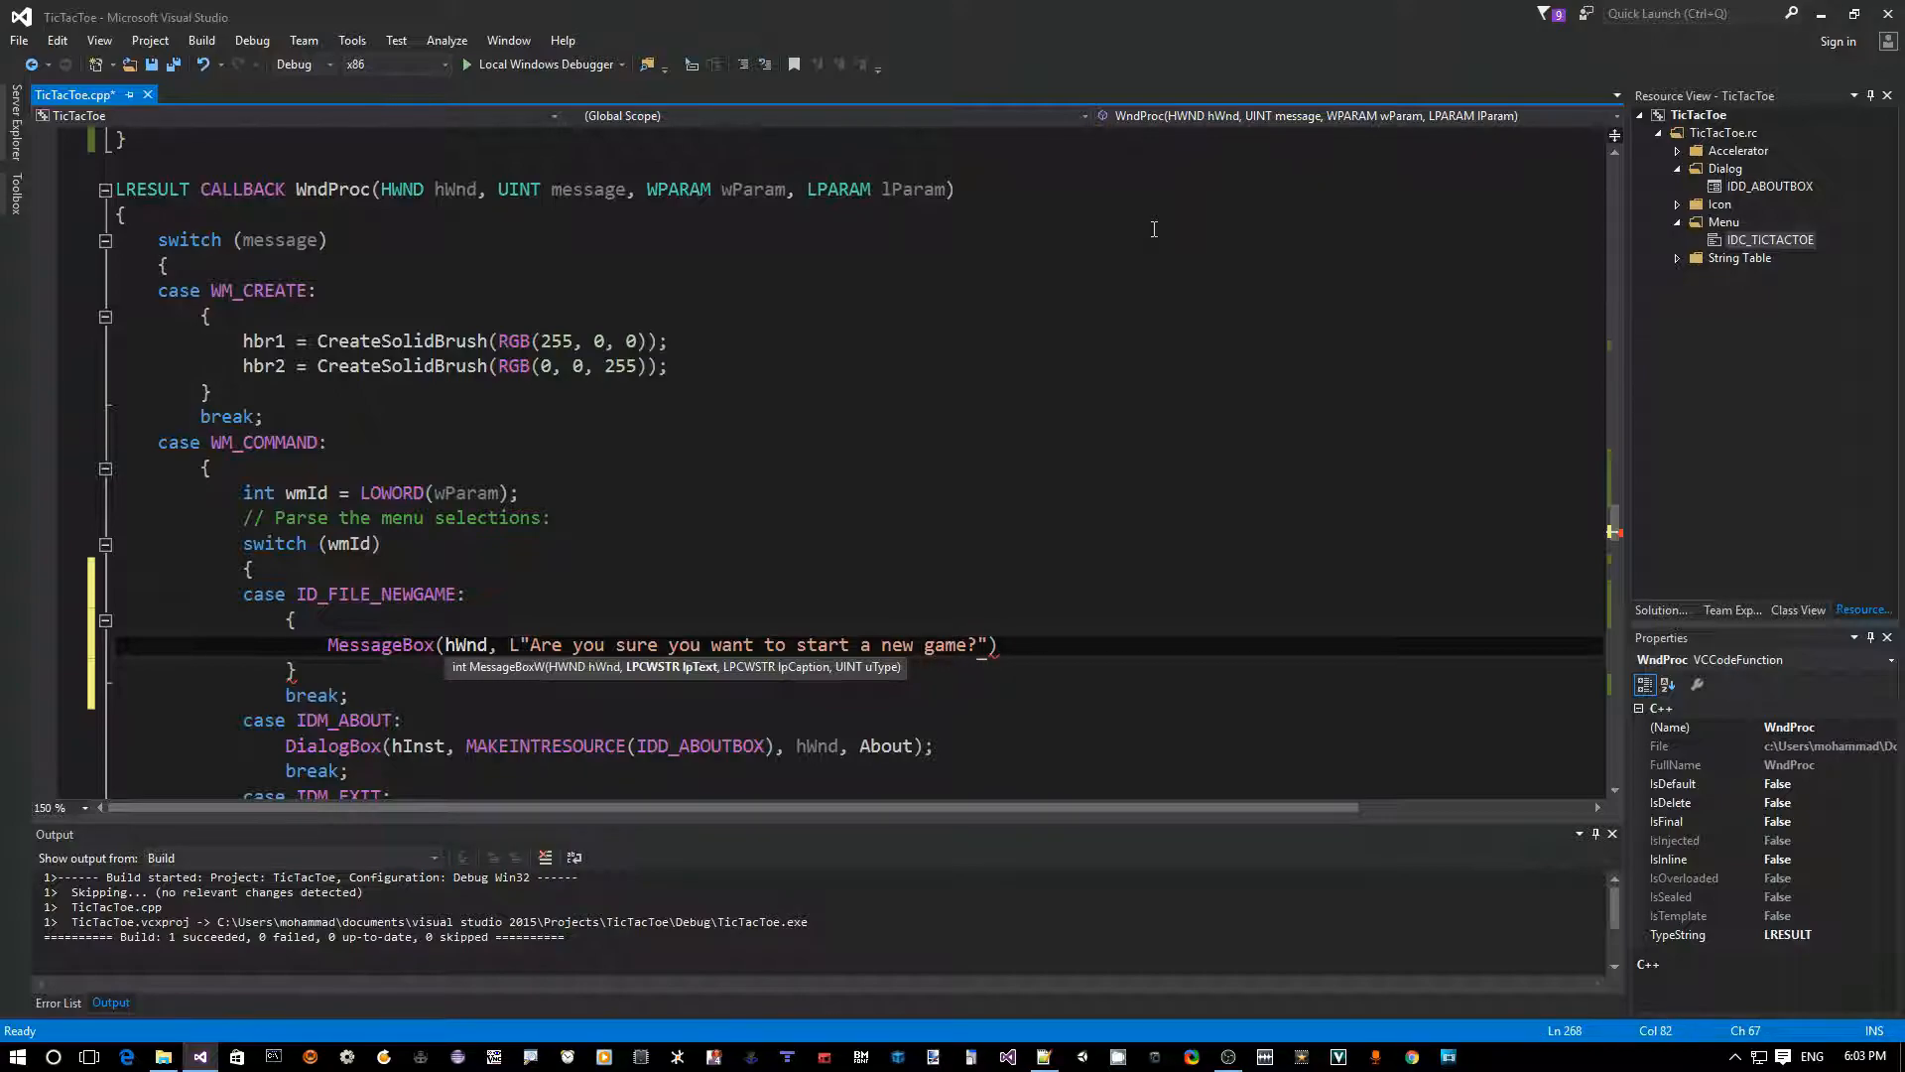
pyautogui.write('", L"')
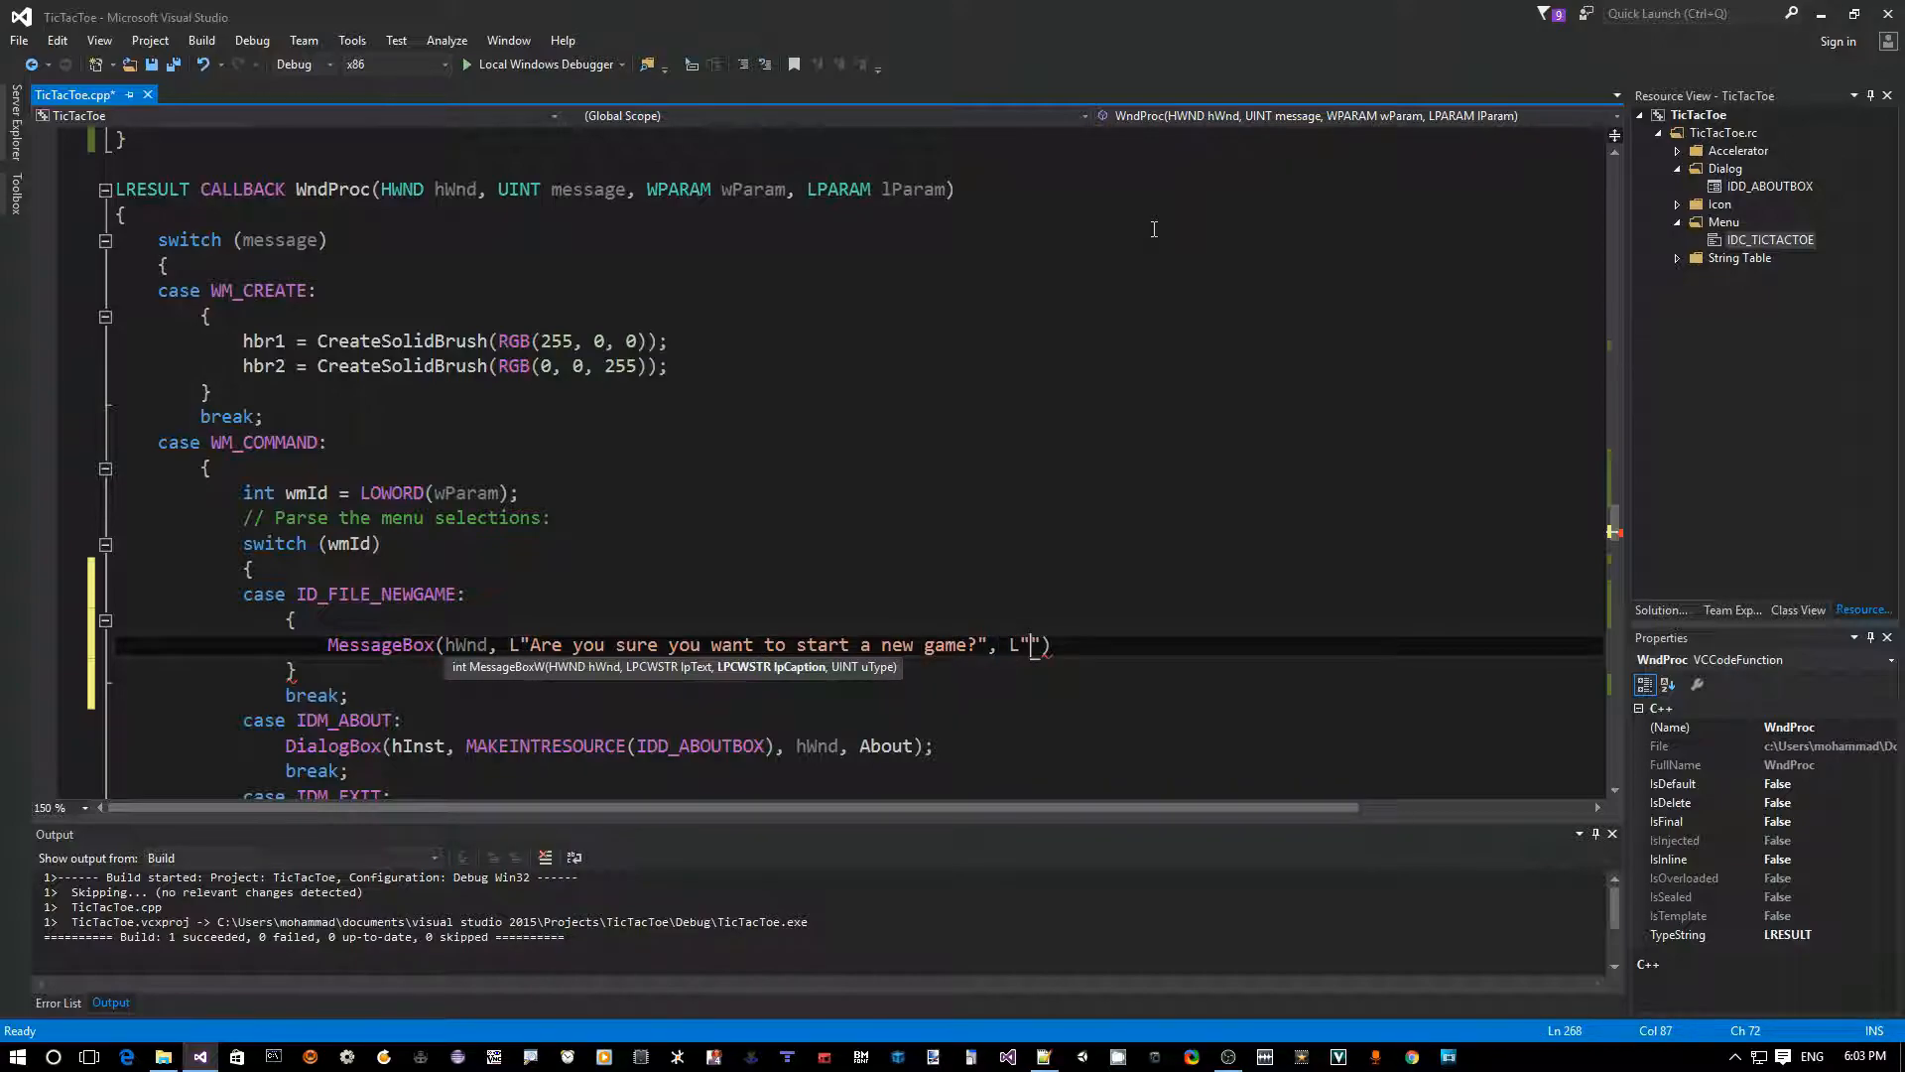
pyautogui.write('New Game"')
pyautogui.write(', ')
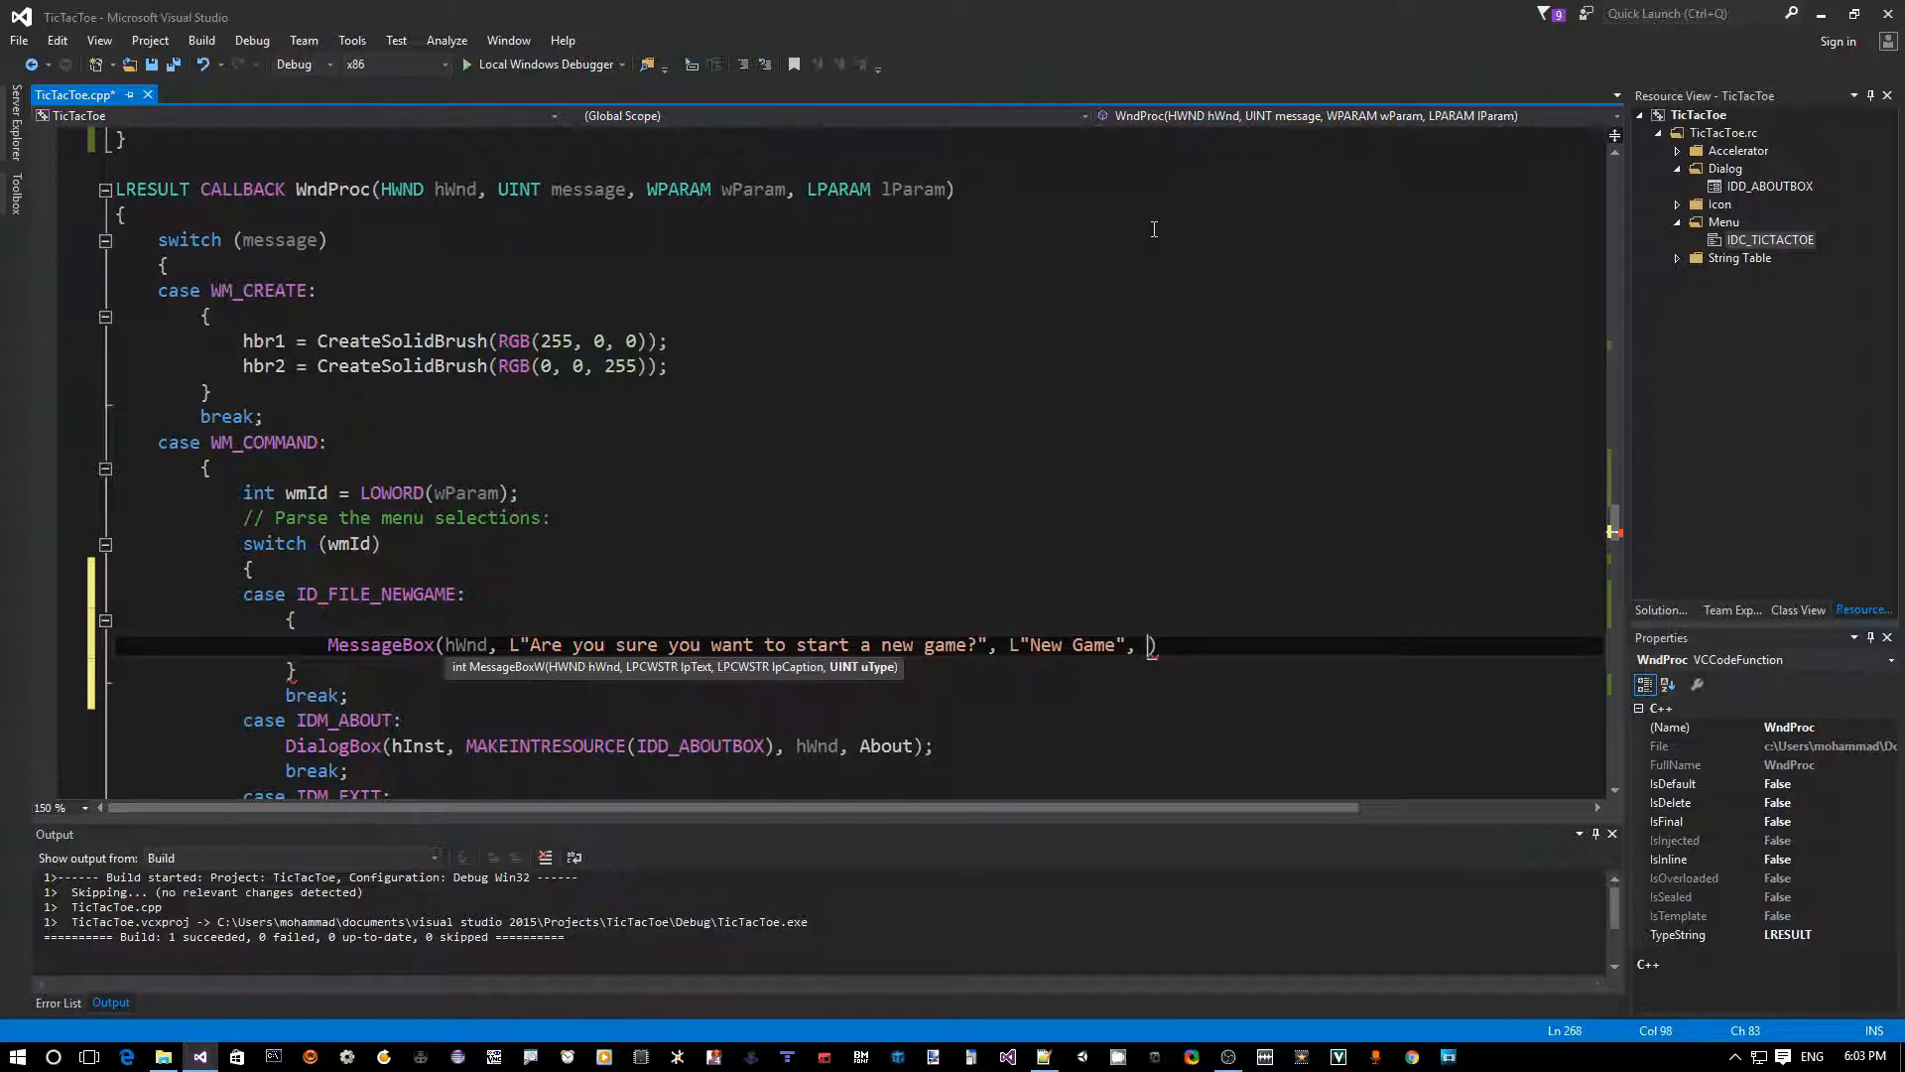
pyautogui.write('MB_')
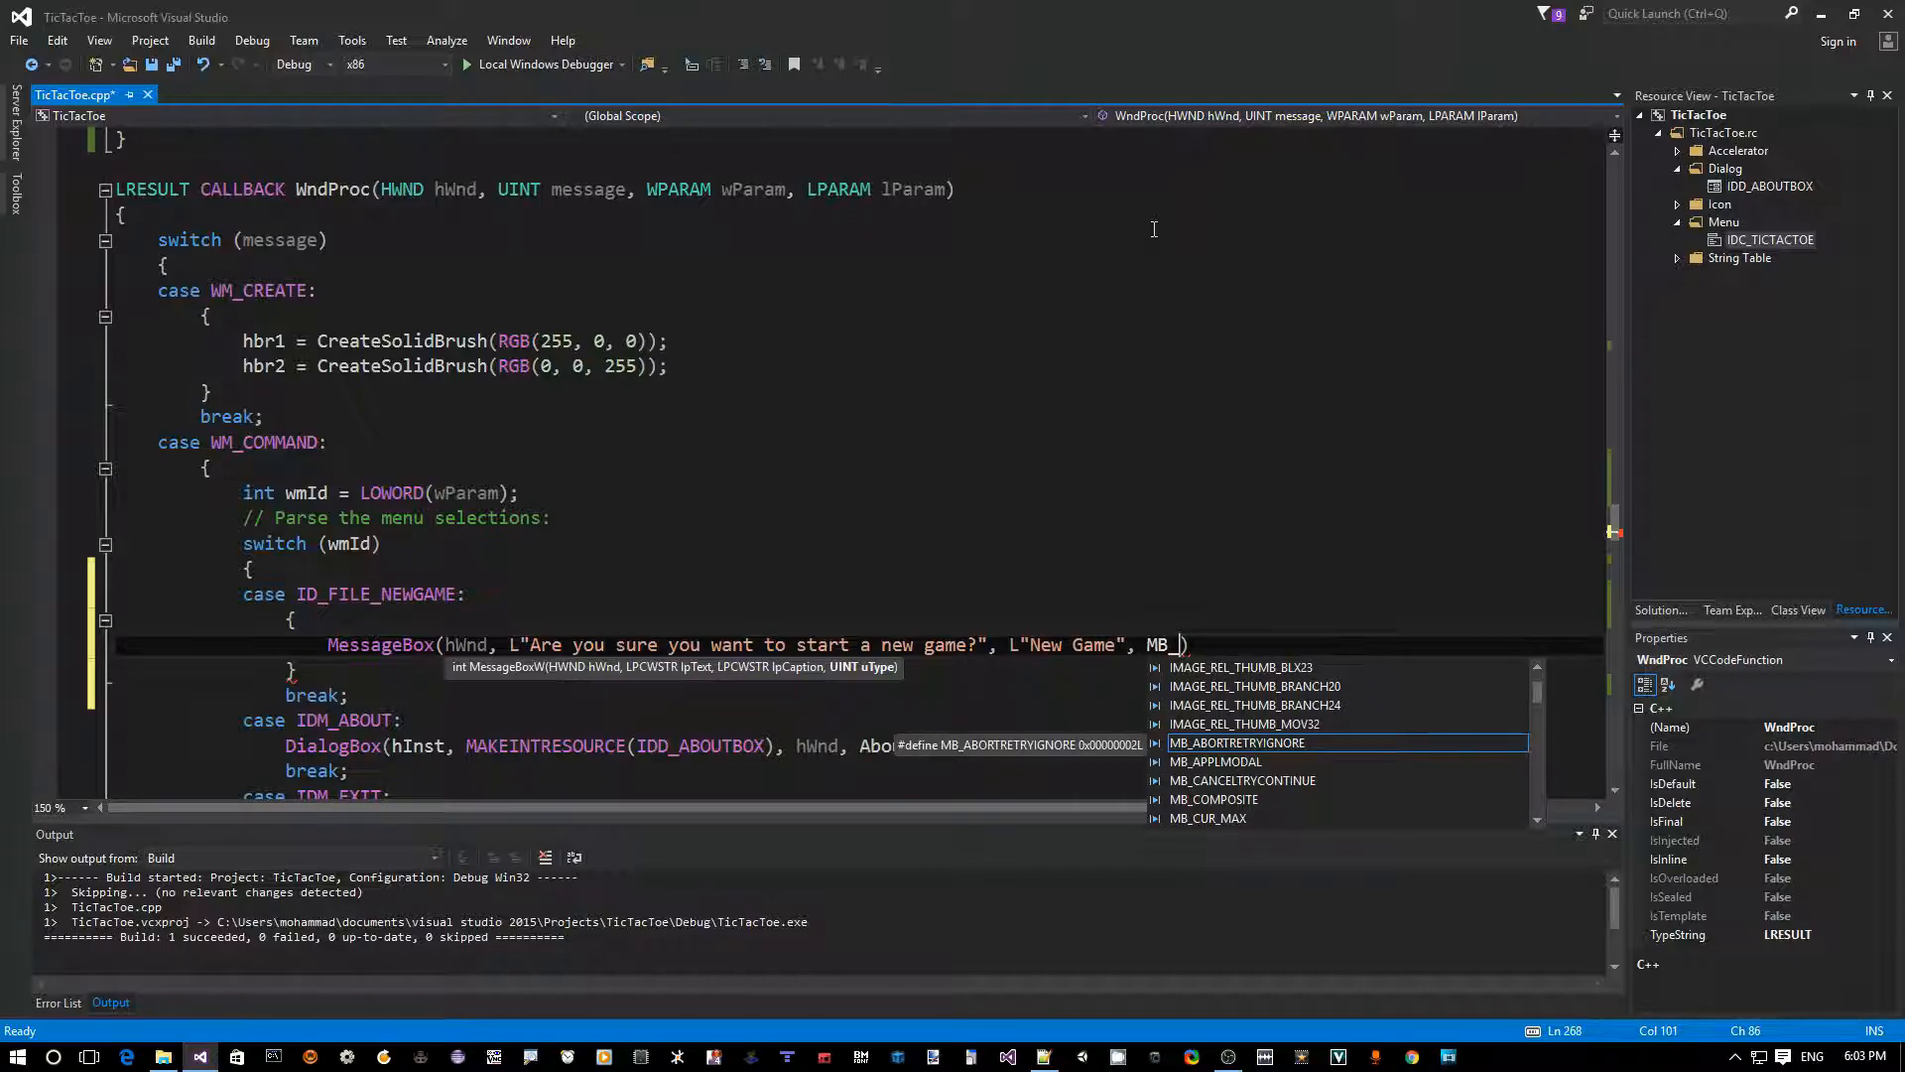
pyautogui.write('YES')
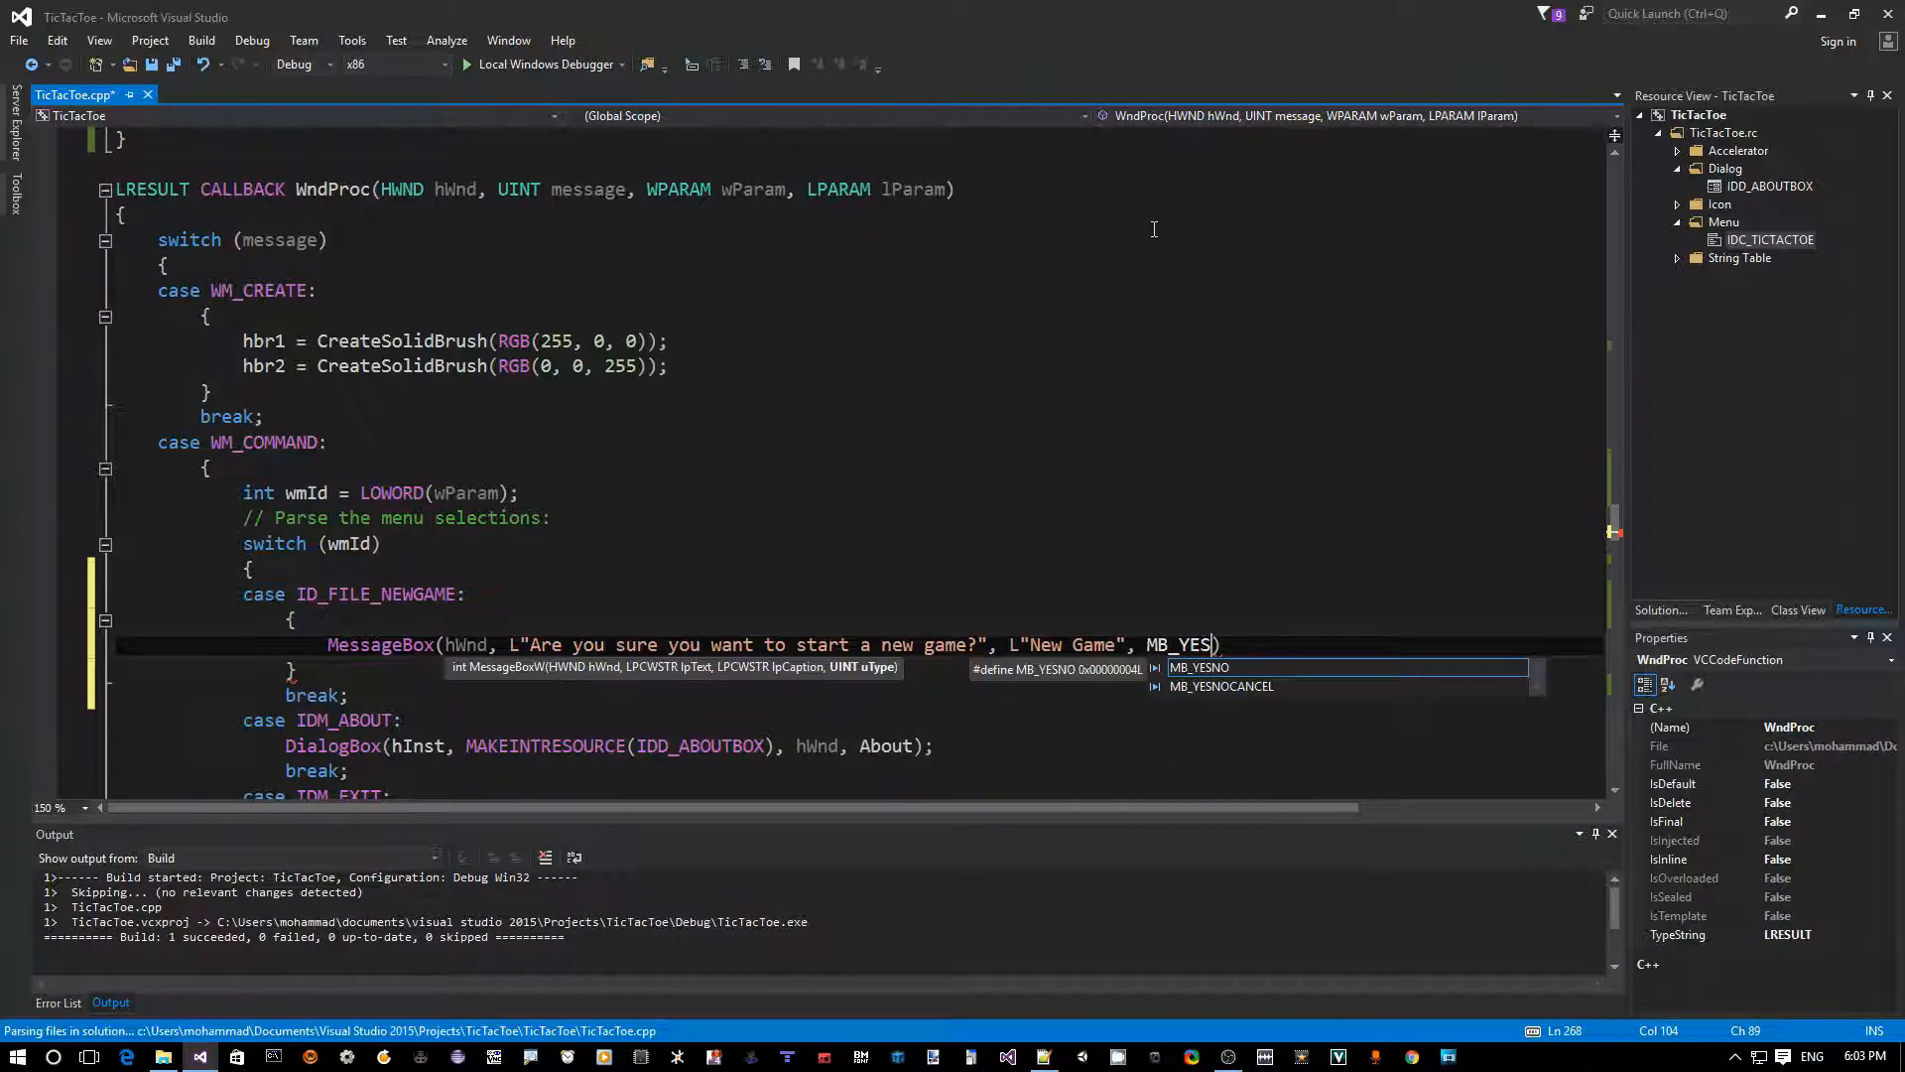
# - Call MessageBox asking 'Are you sure you want to start a new game?' with MB_YESNO | MB_ICONQUESTION
pyautogui.press('Tab')
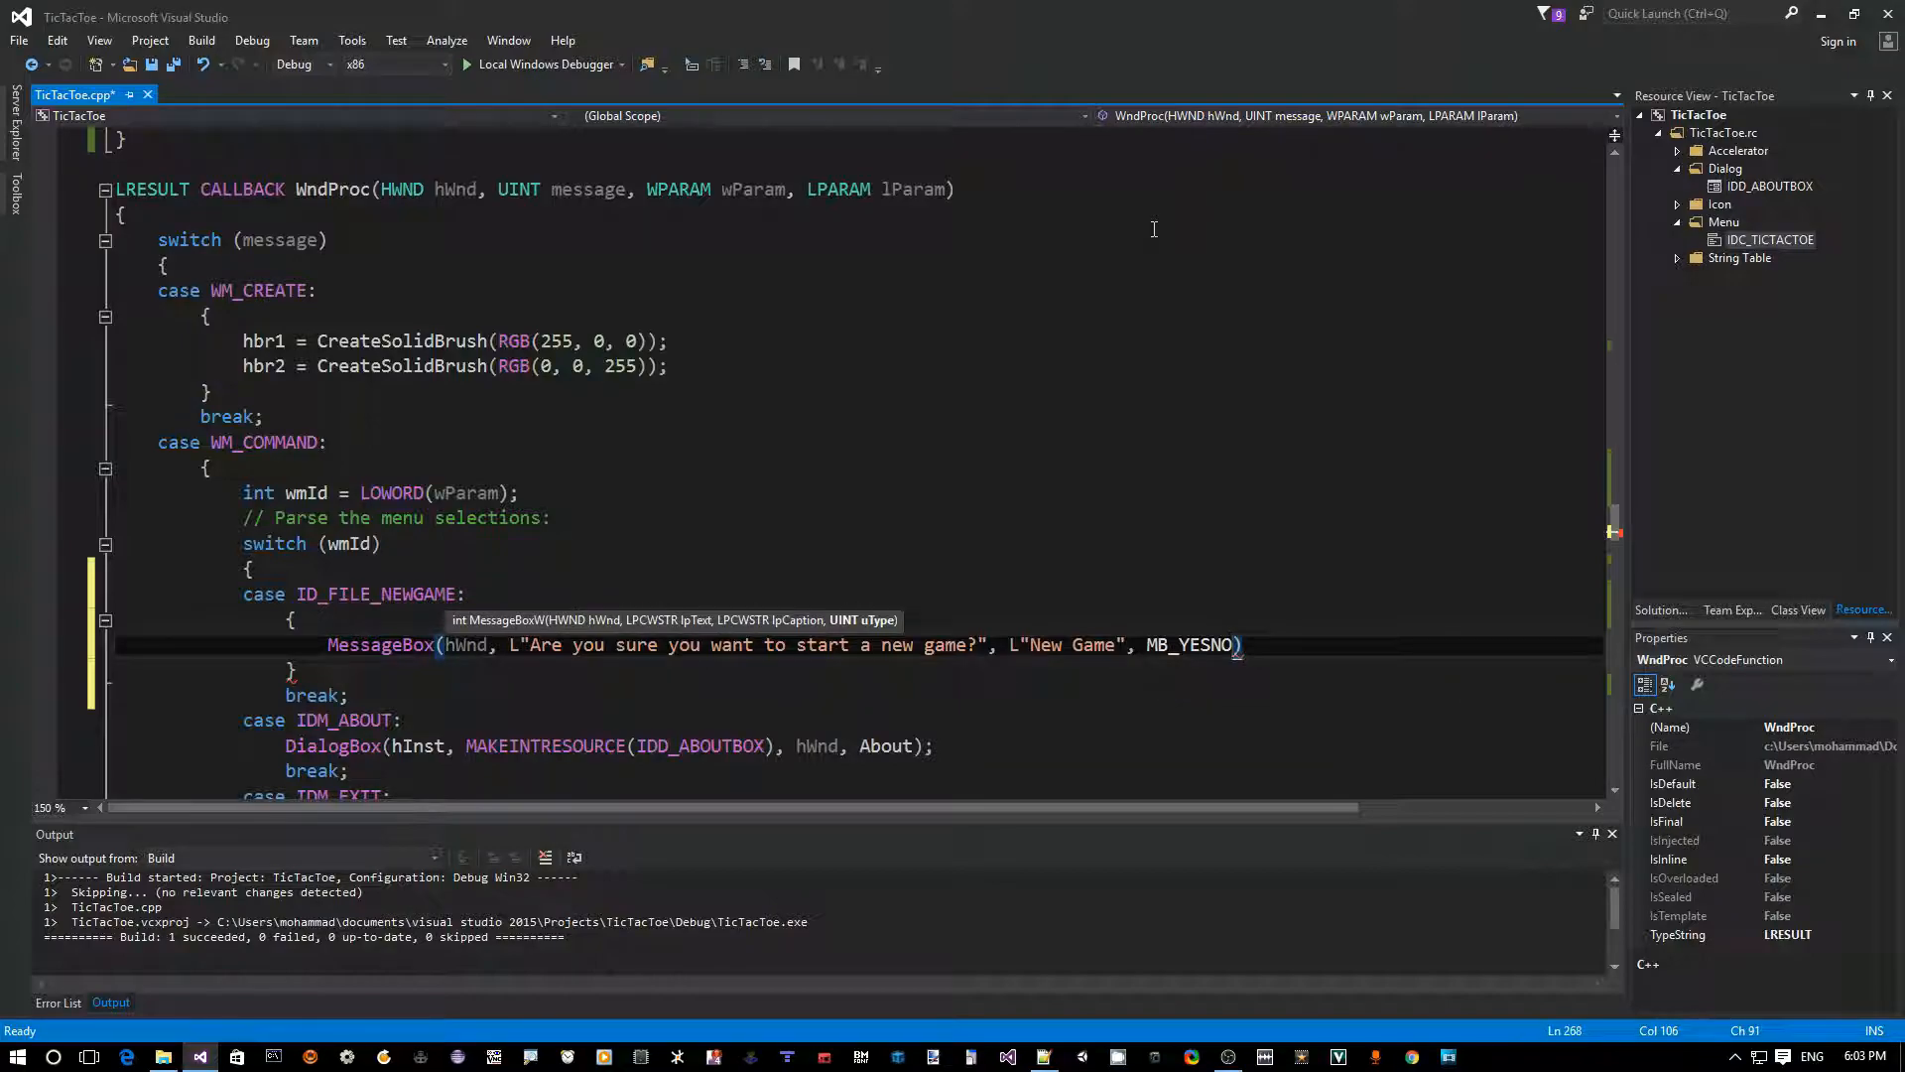
pyautogui.write('| ')
pyautogui.write('MB')
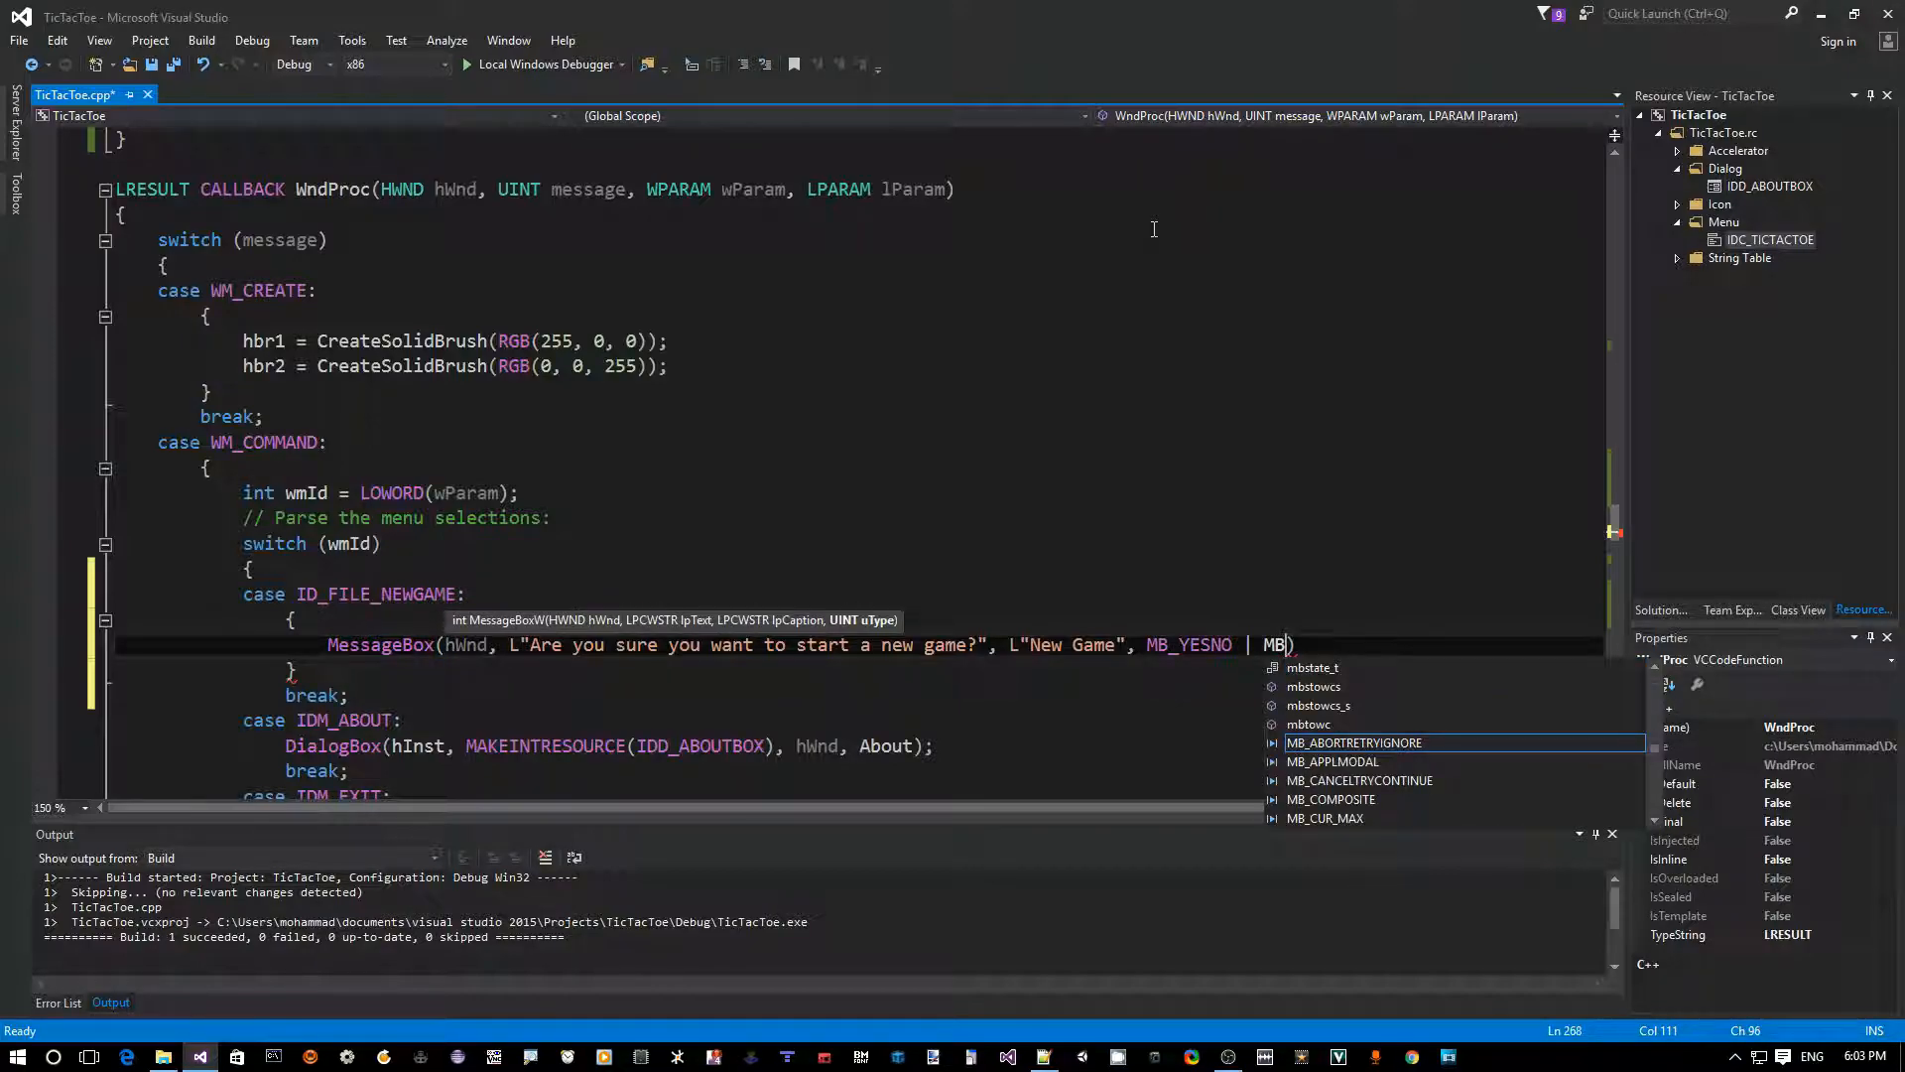
pyautogui.write('_ICONQ')
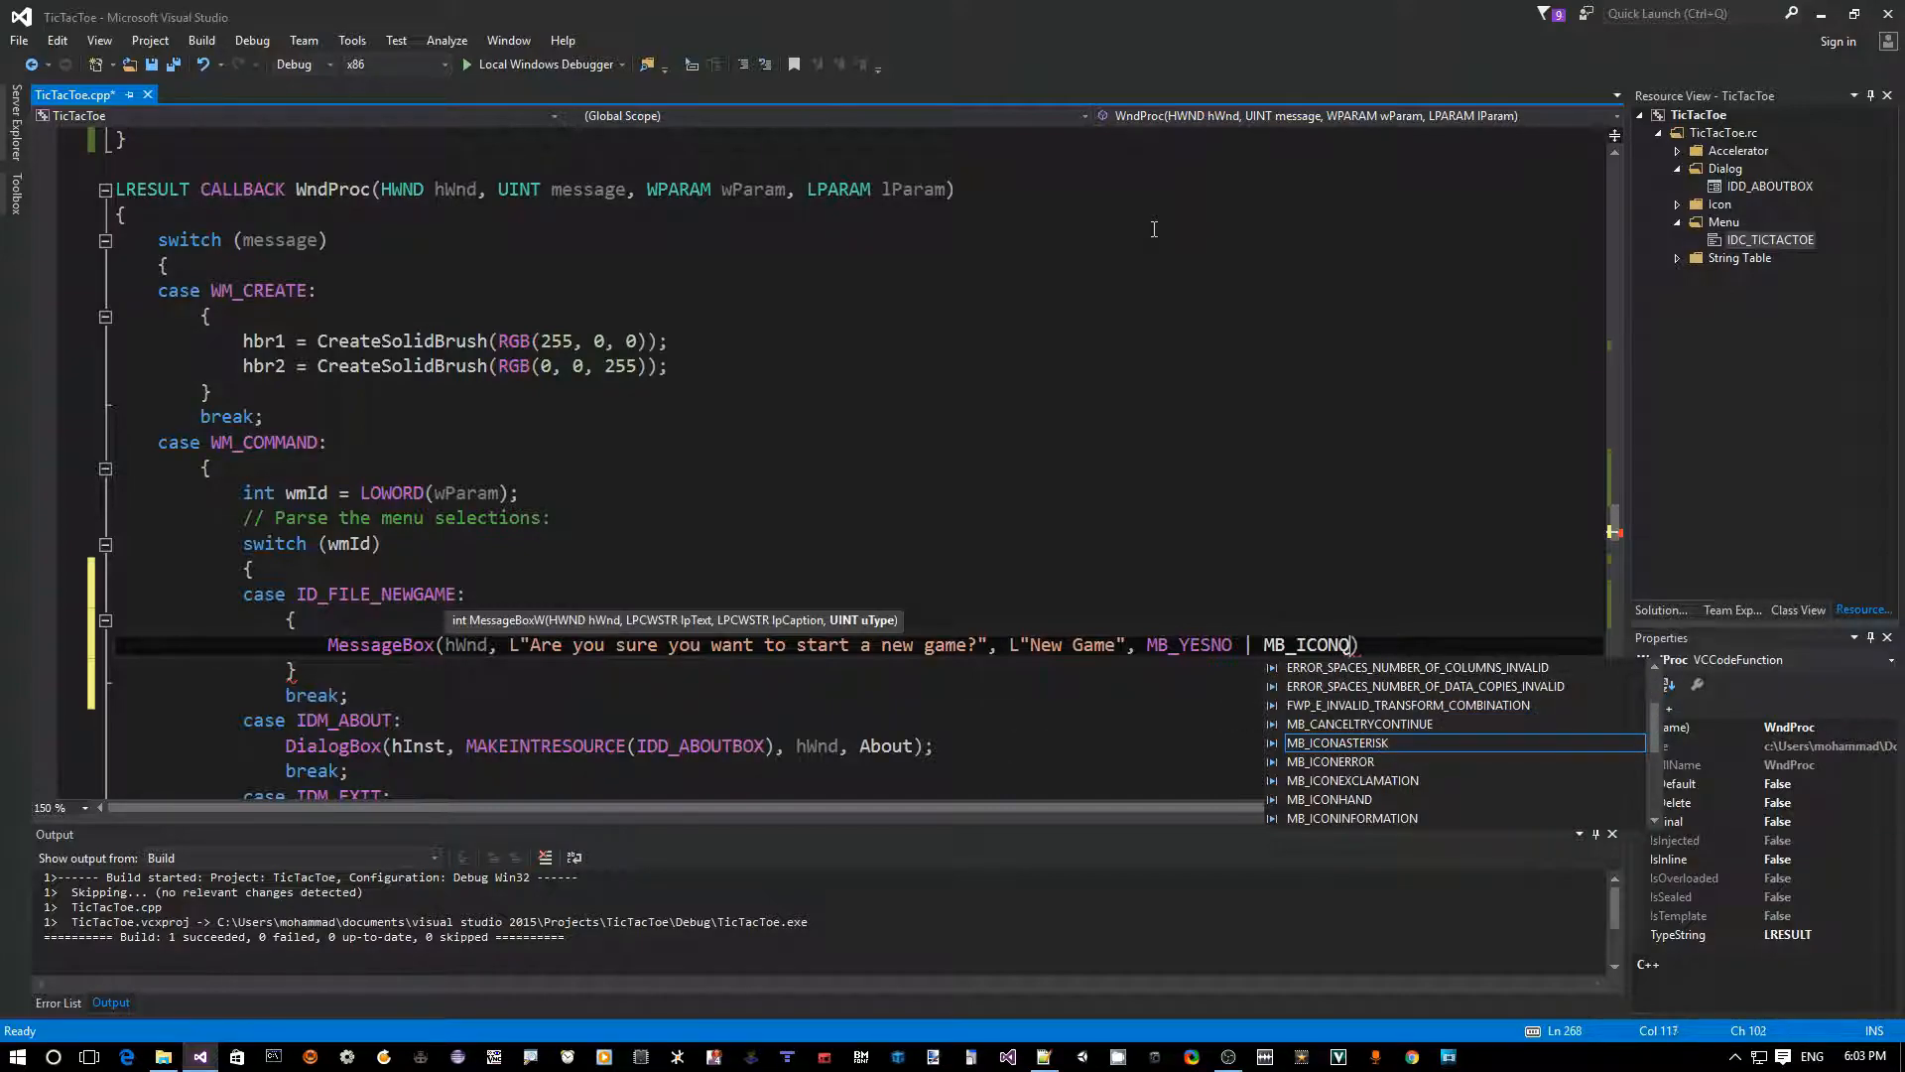
pyautogui.write('UE')
pyautogui.press('Tab')
pyautogui.write(')')
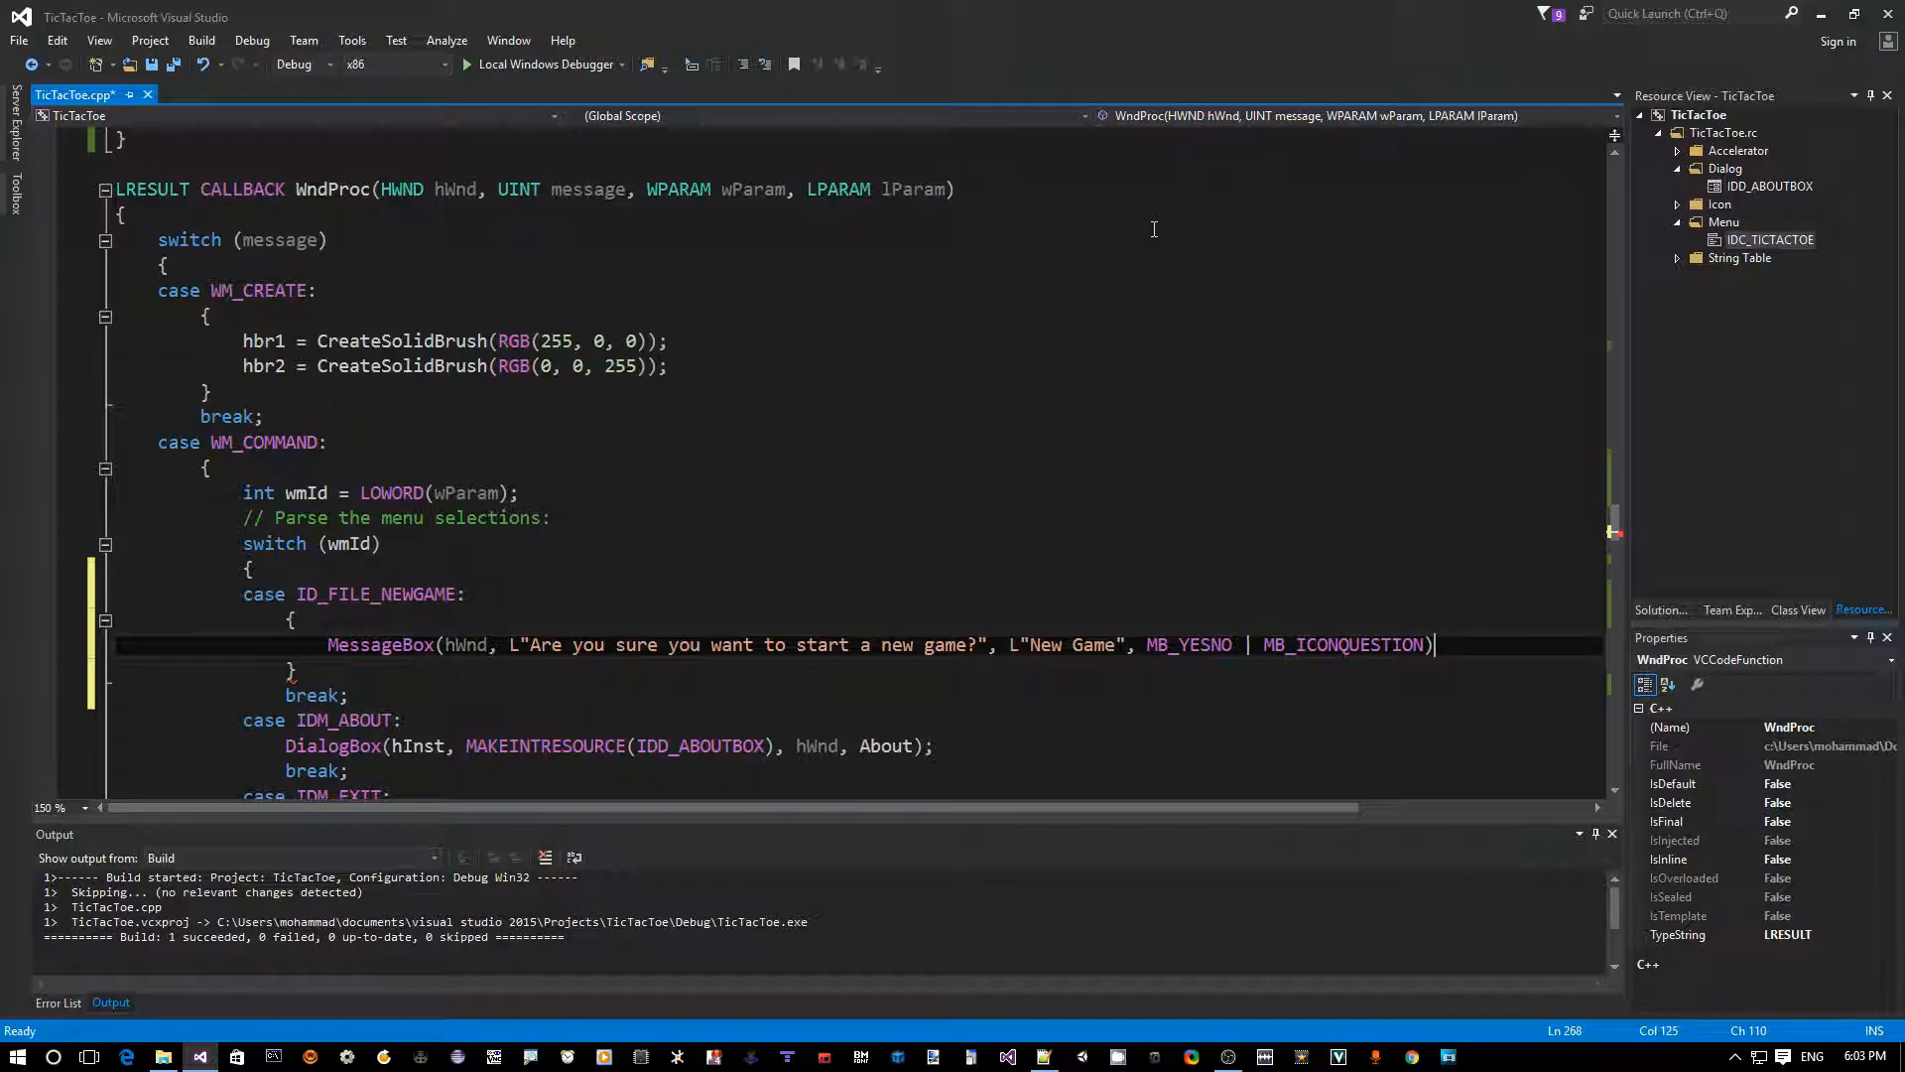
pyautogui.write(';')
# - Capture the MessageBox result in ret and add an if (IDYES == ret) block below it
pyautogui.press('Home')
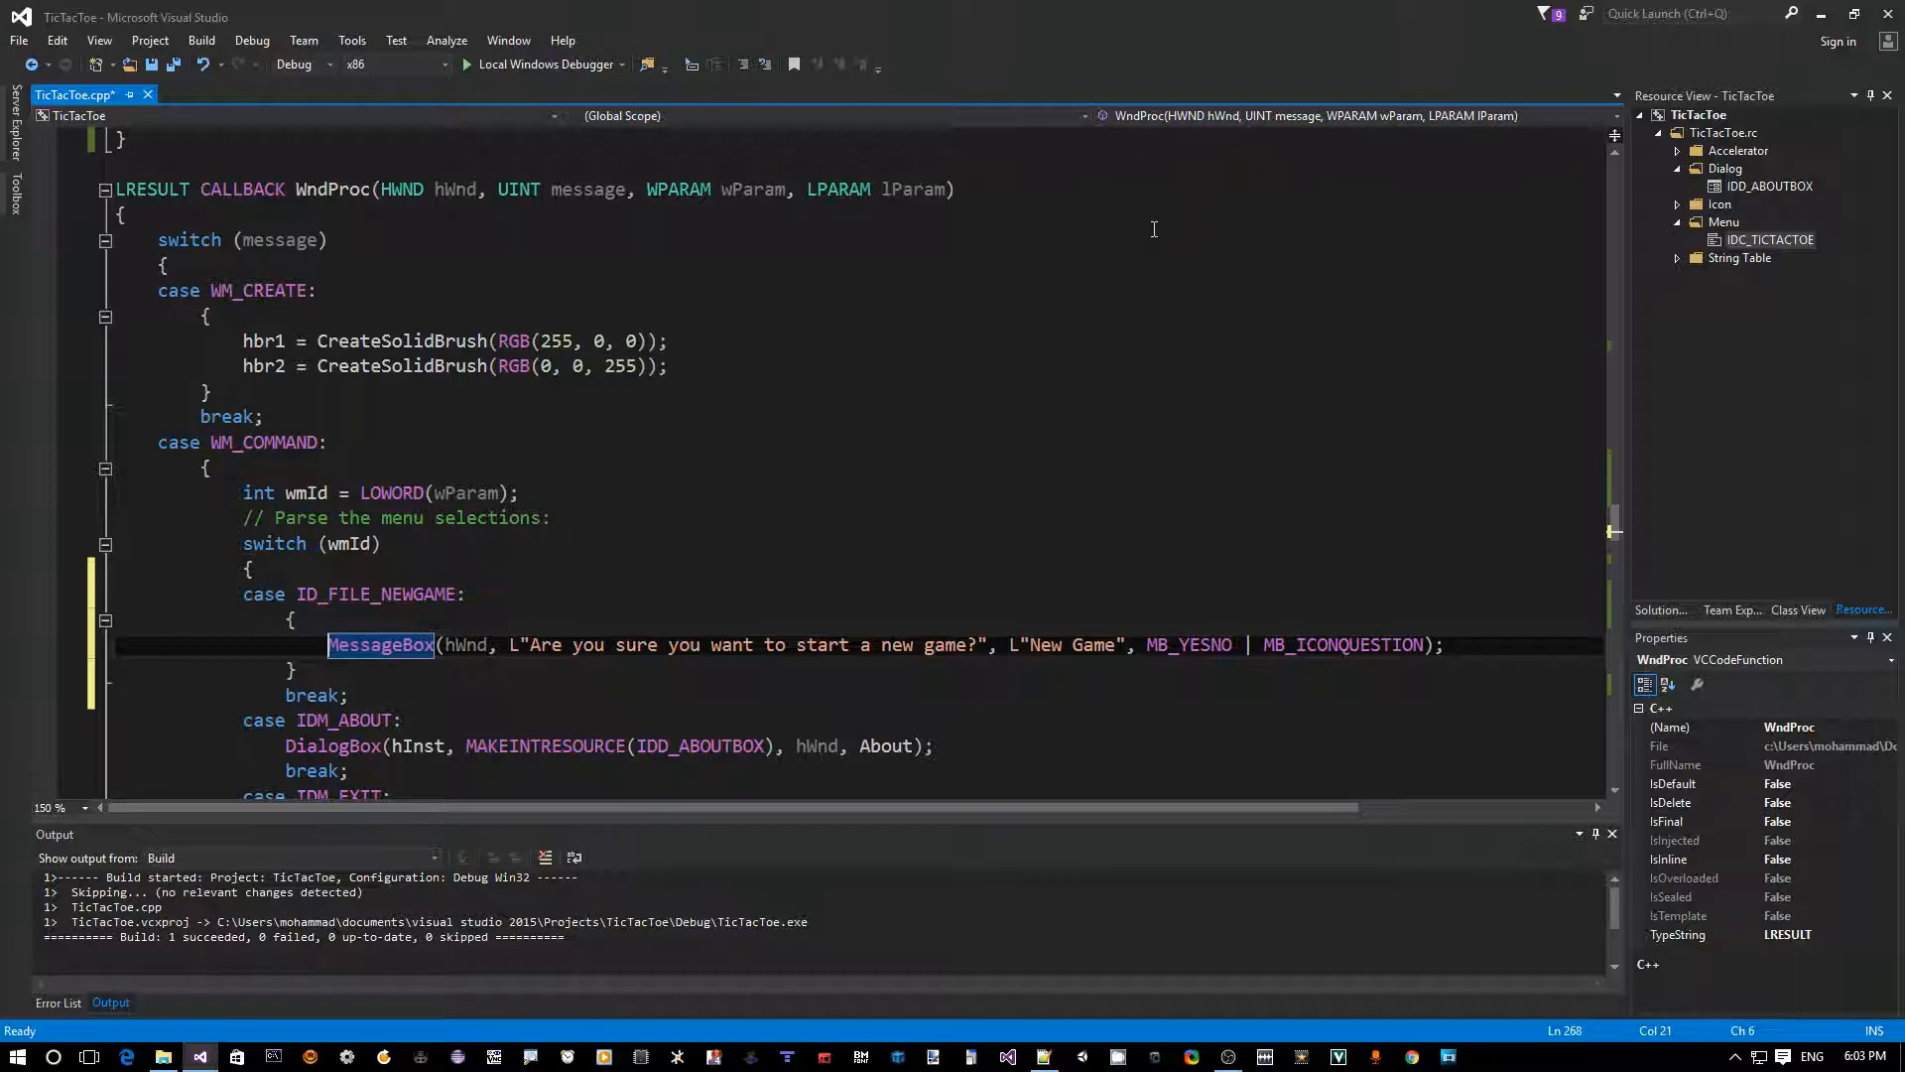
pyautogui.press('Right')
pyautogui.press('Right')
pyautogui.press('Right')
pyautogui.press('Right')
pyautogui.press('Right')
pyautogui.press('Right')
pyautogui.press('Right')
pyautogui.press('Right')
pyautogui.press('Right')
pyautogui.press('Right')
pyautogui.press('Right')
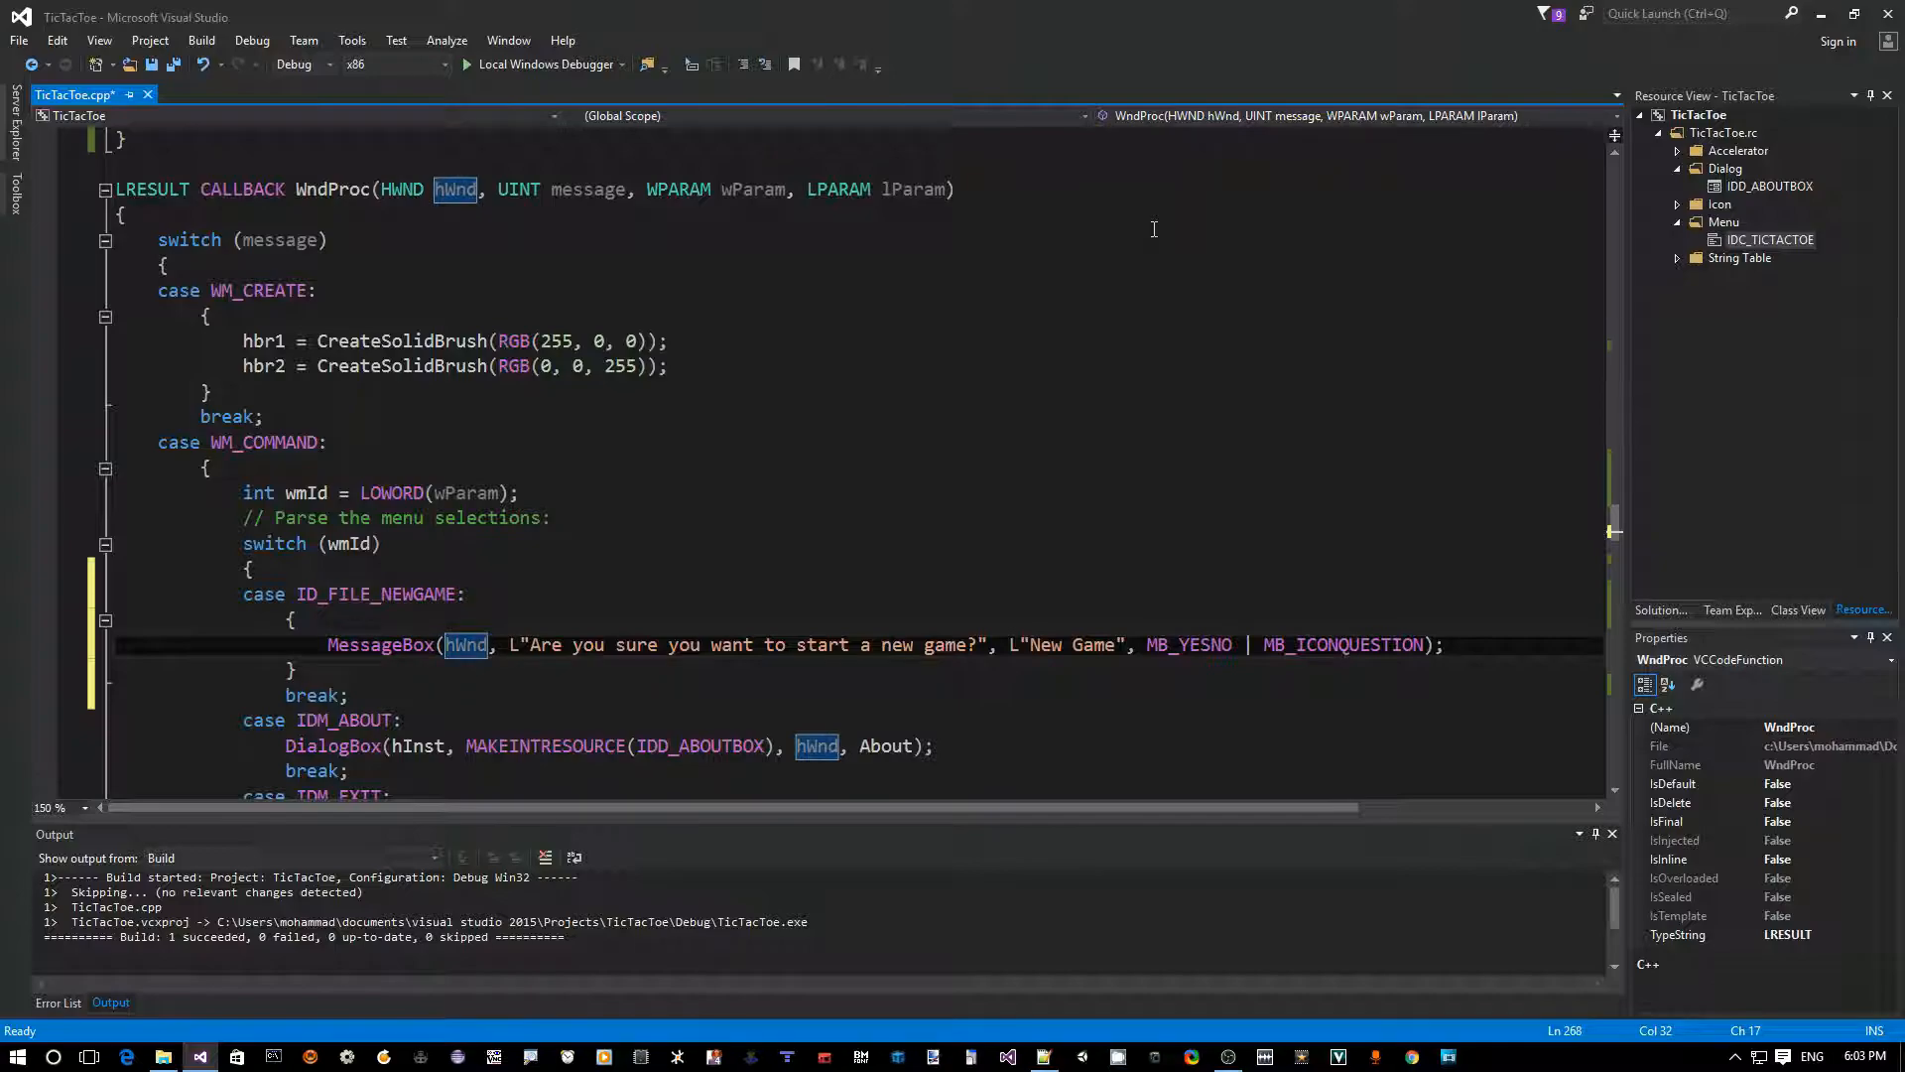
pyautogui.press('Left')
pyautogui.press('Left')
pyautogui.press('Left')
pyautogui.press('Left')
pyautogui.press('Left')
pyautogui.press('Left')
pyautogui.press('Left')
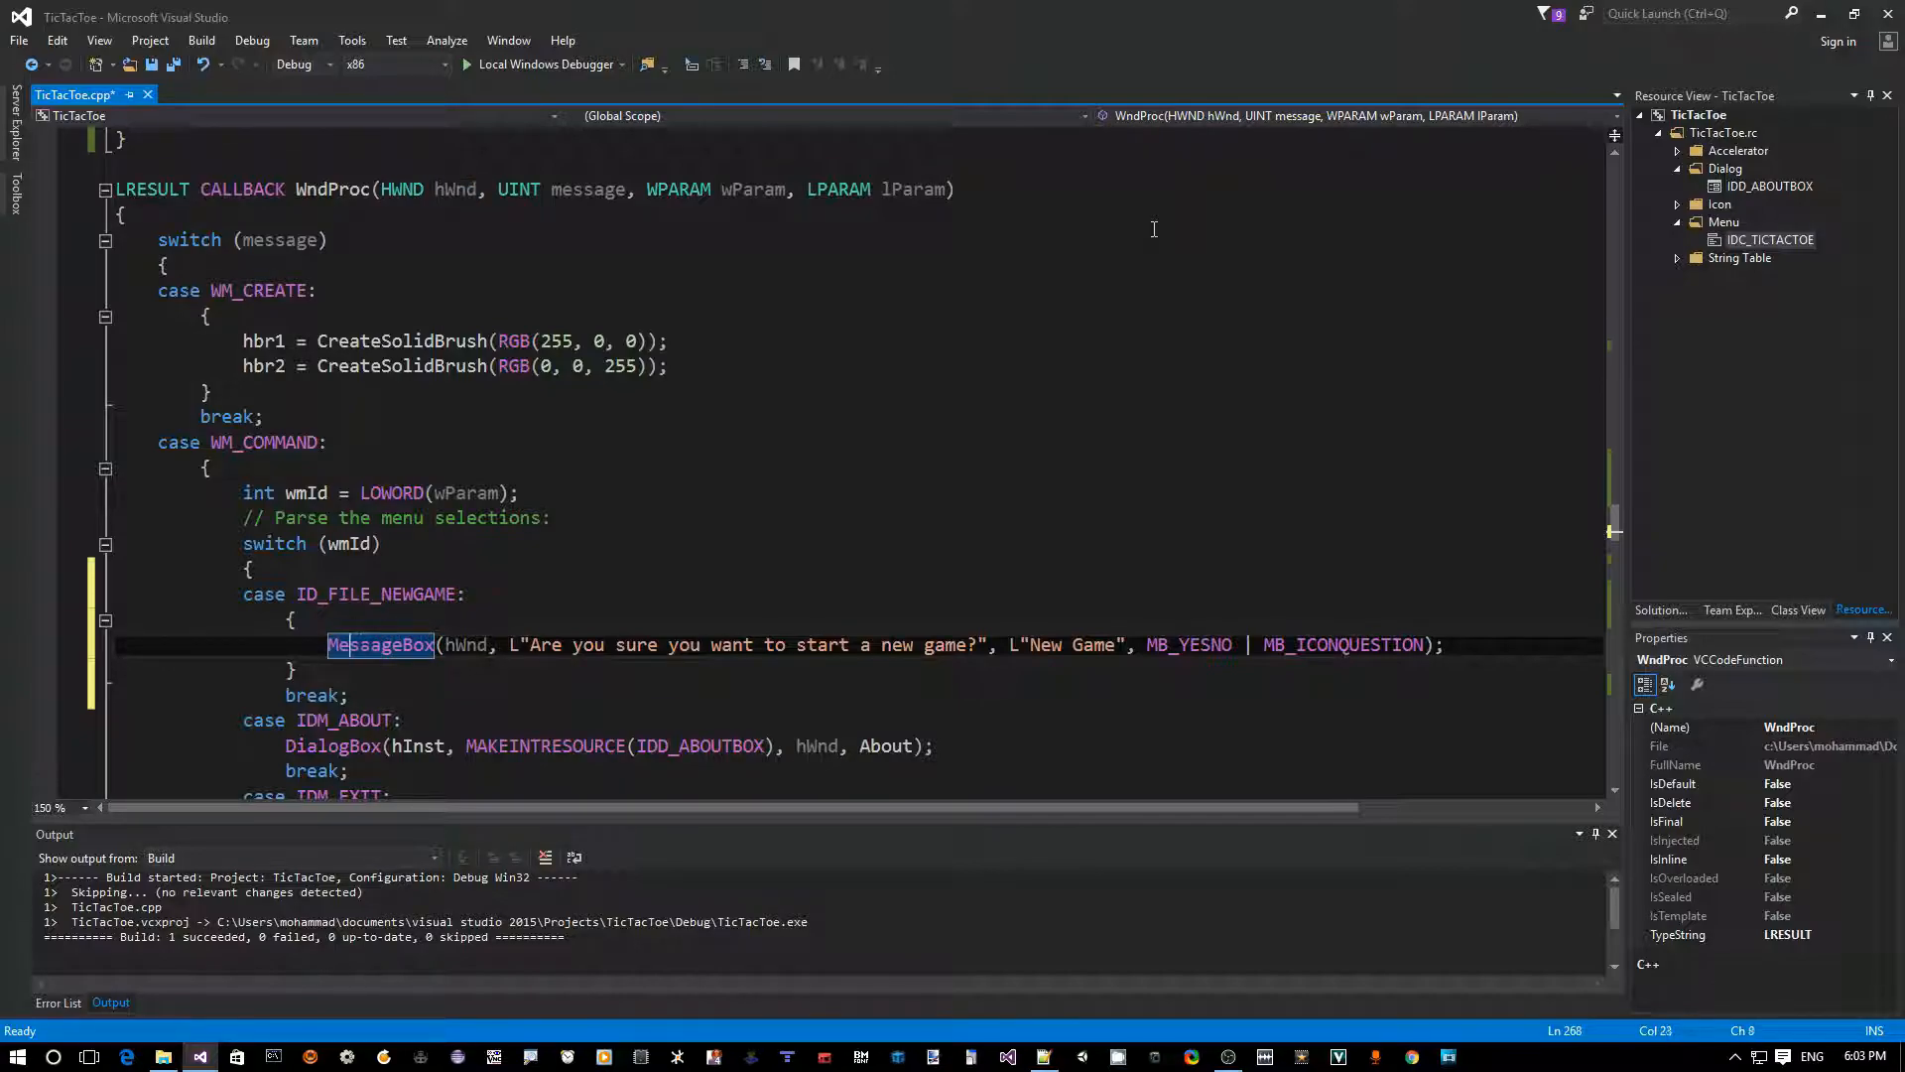
pyautogui.write('int ')
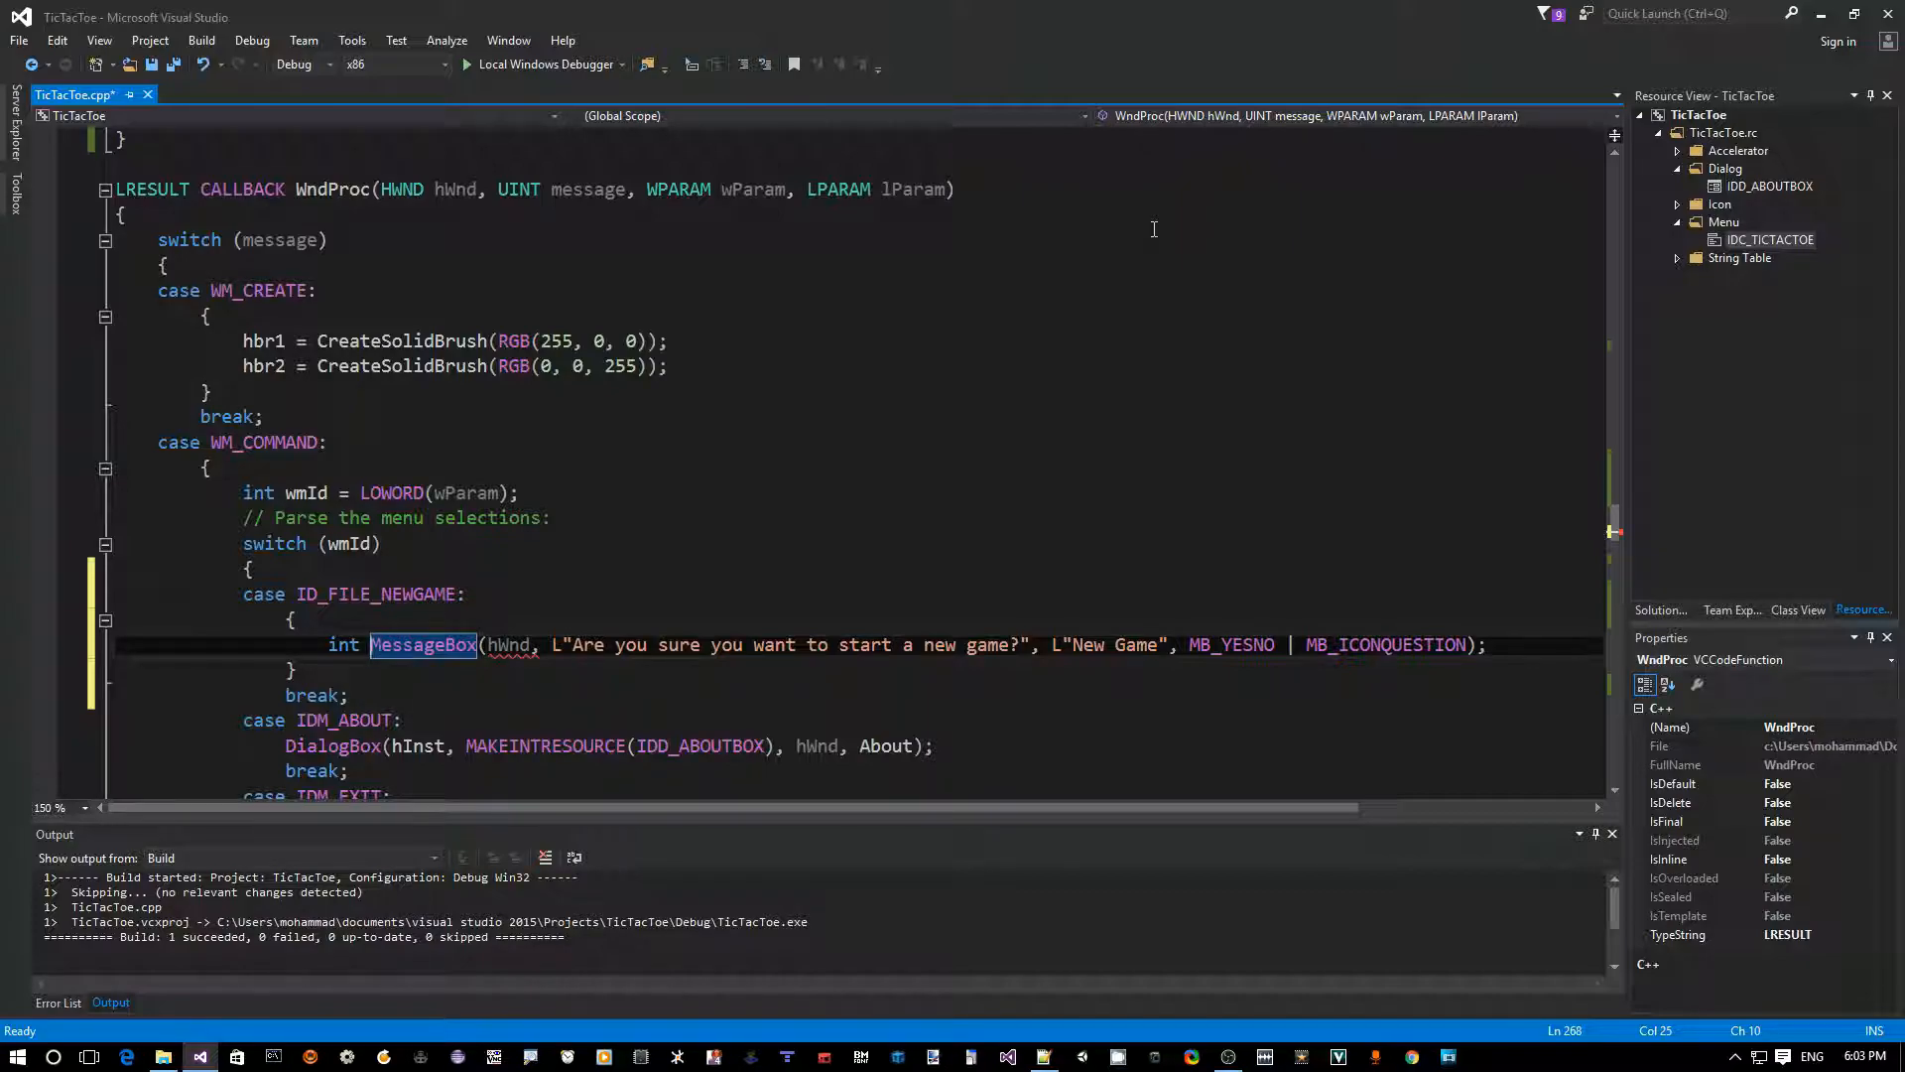
pyautogui.write('ret')
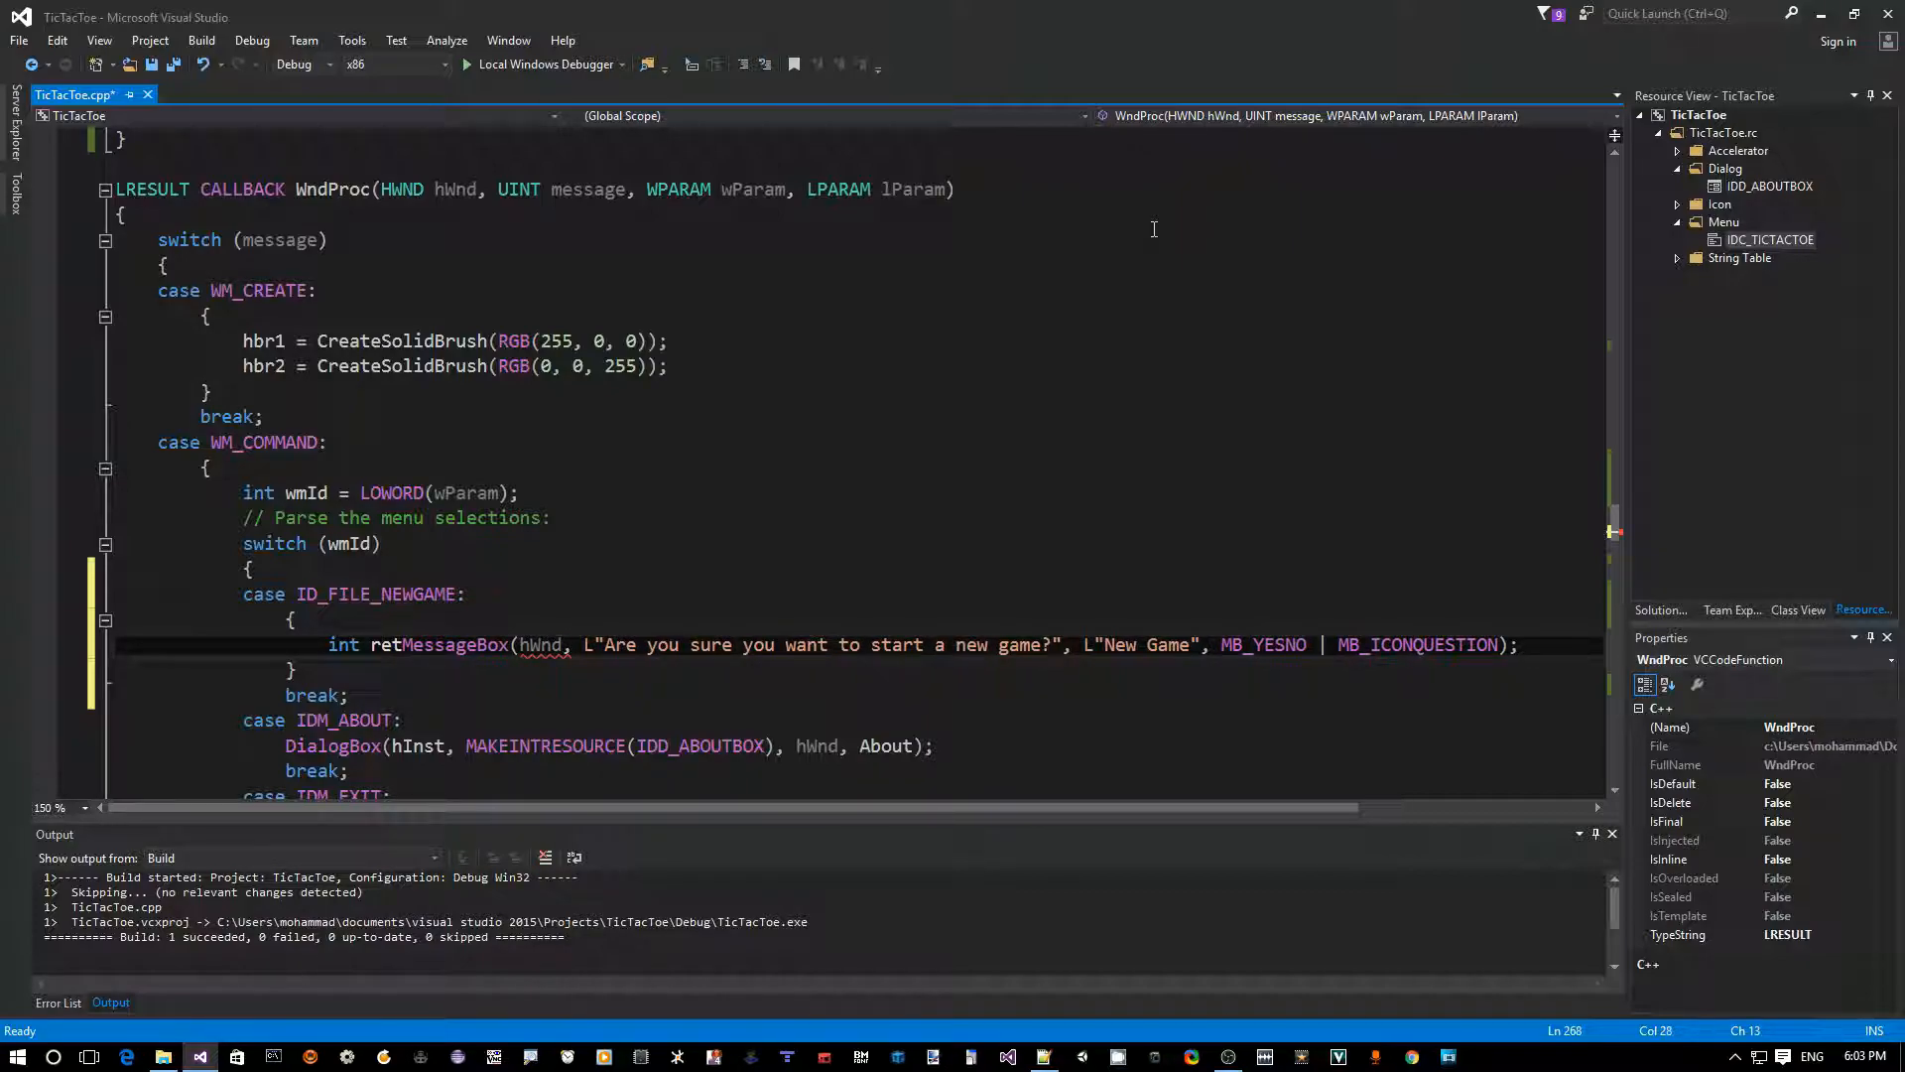
pyautogui.write(' =')
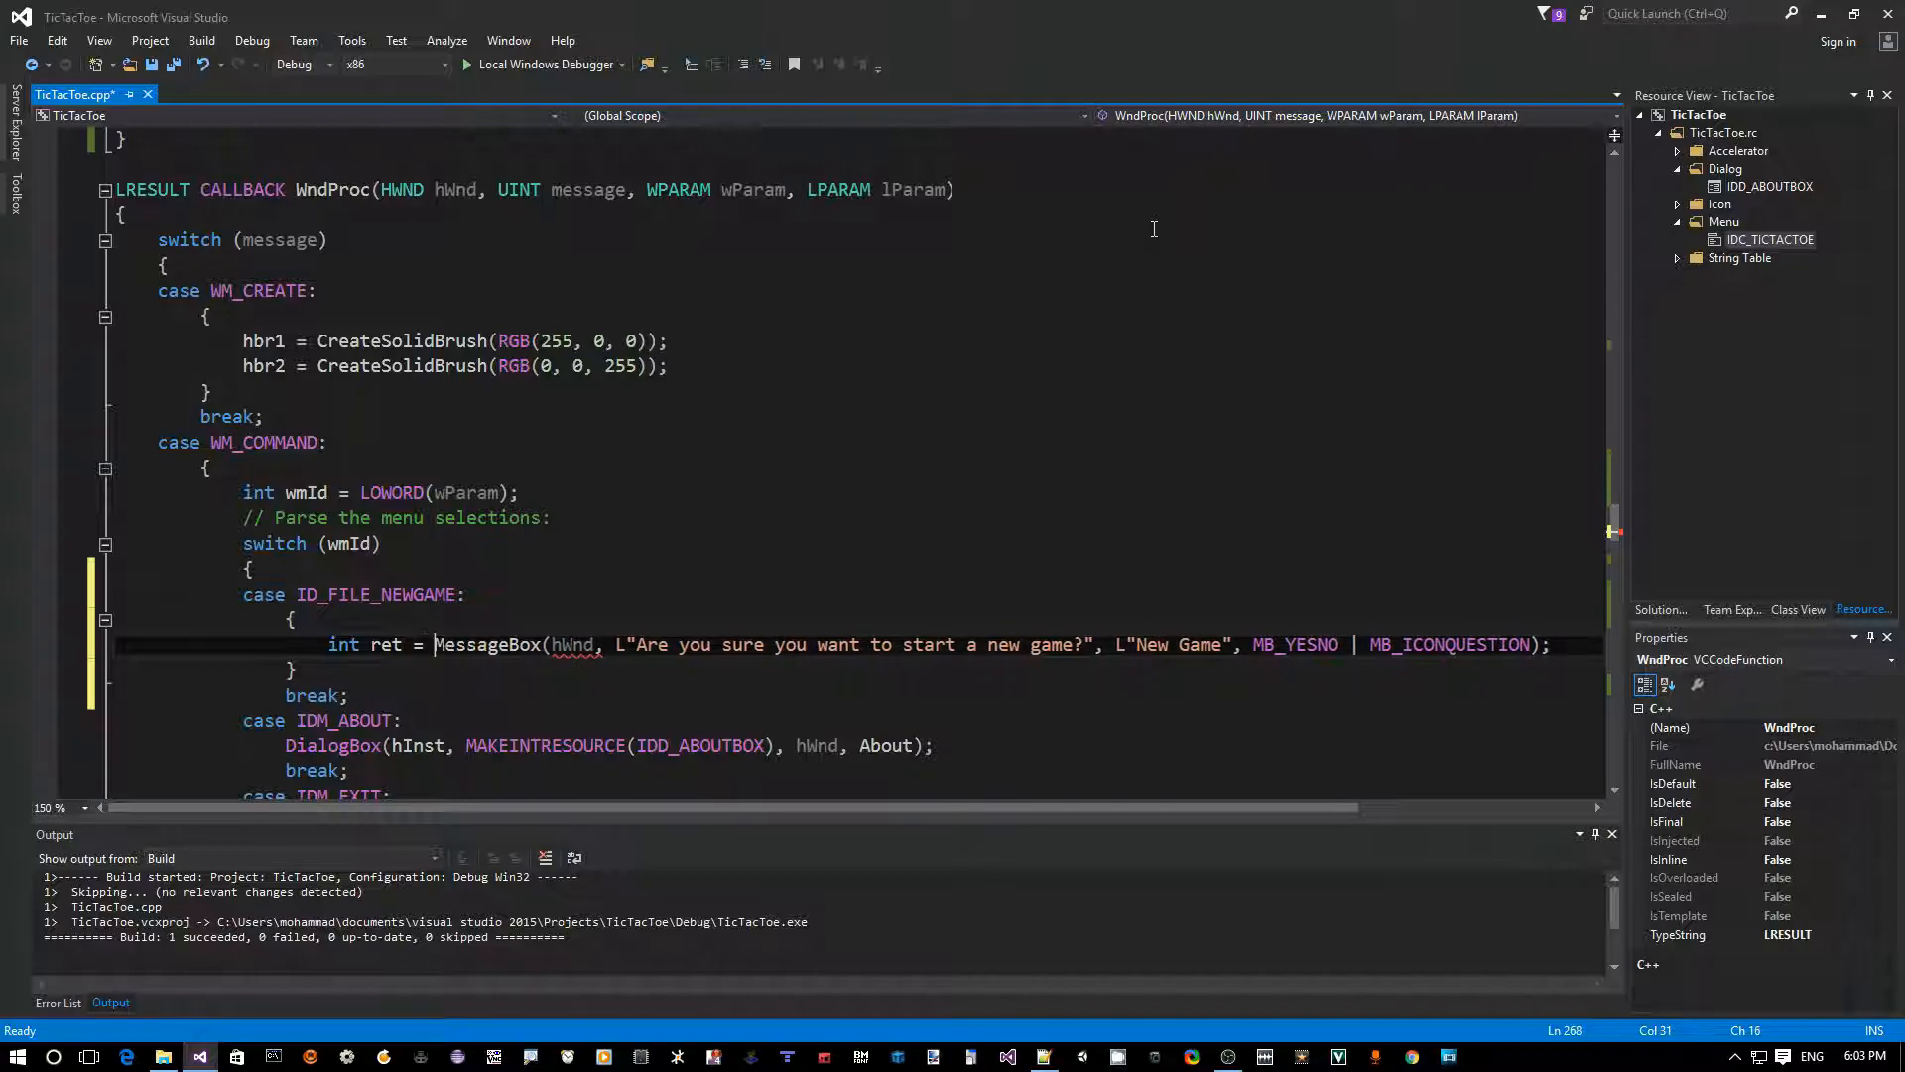
pyautogui.press('End')
pyautogui.press('Return')
pyautogui.write('if (I')
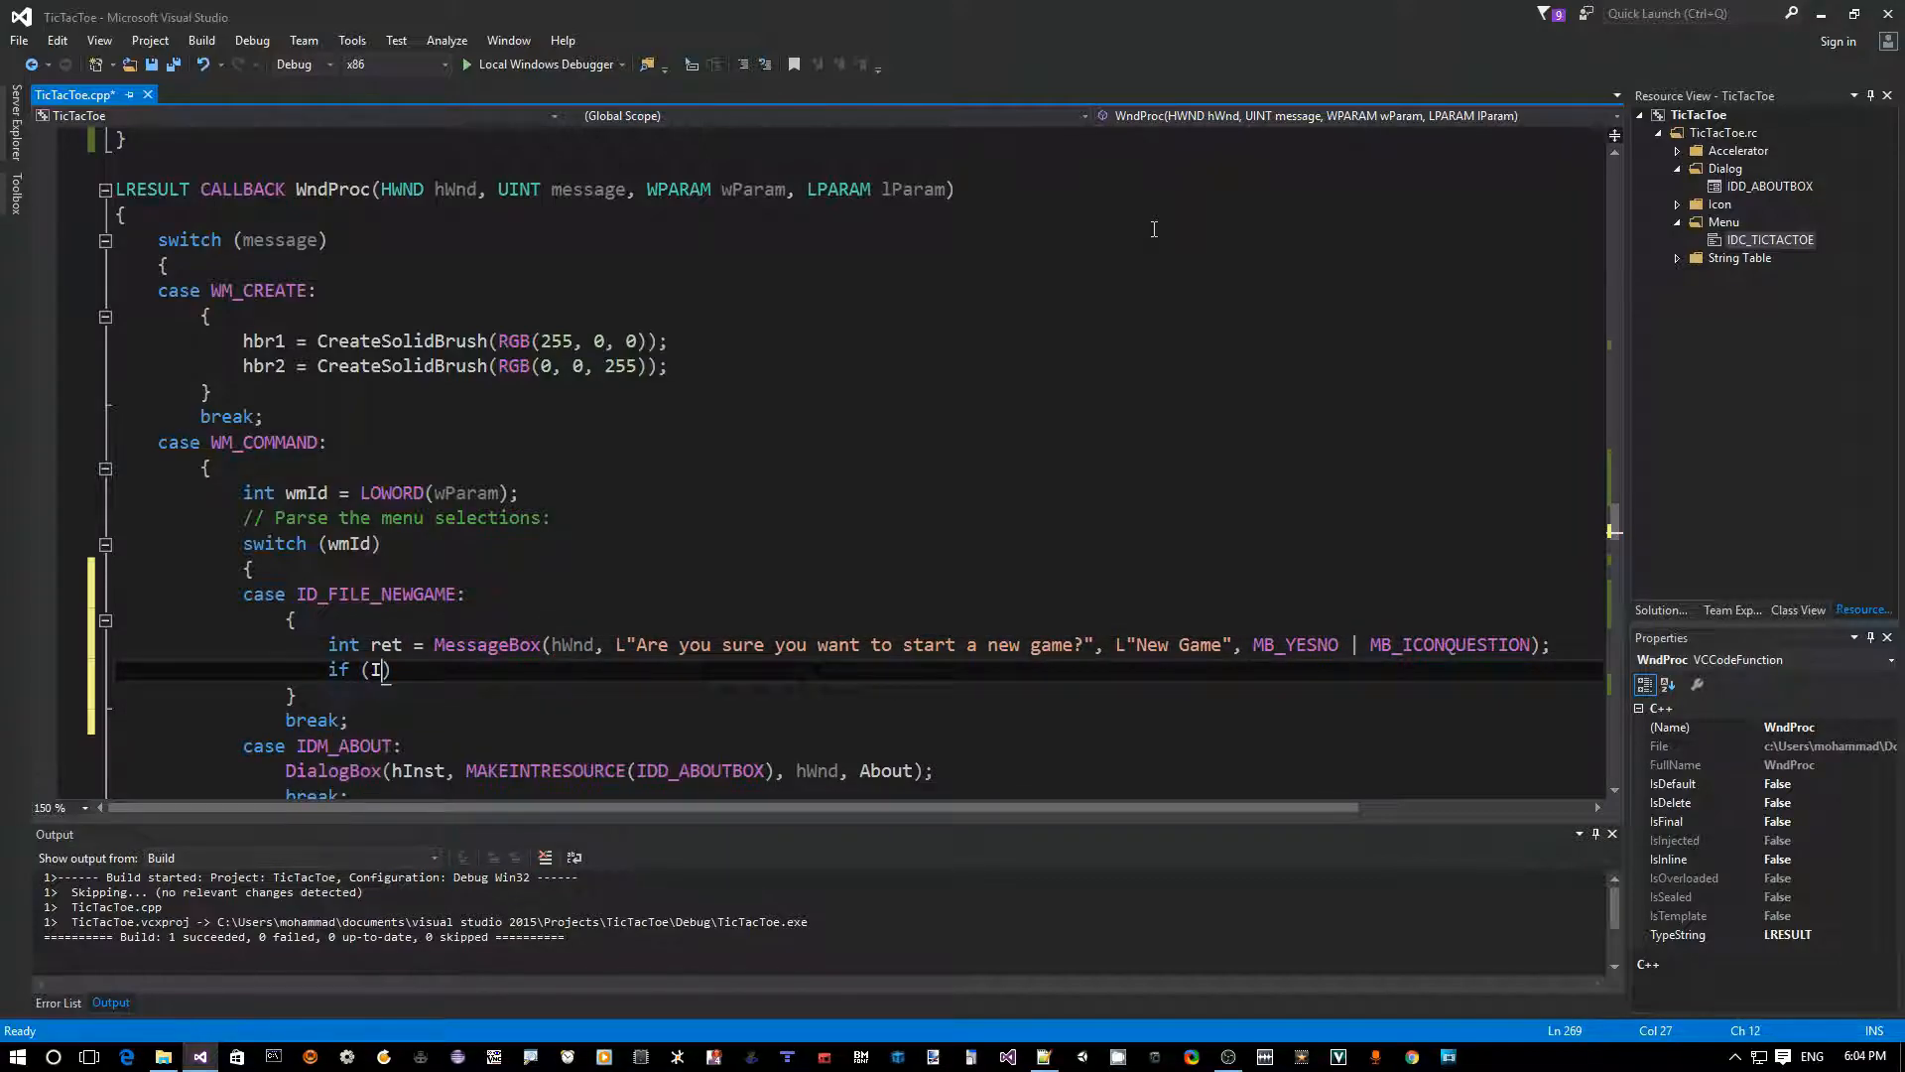
pyautogui.write('DYES == ret')
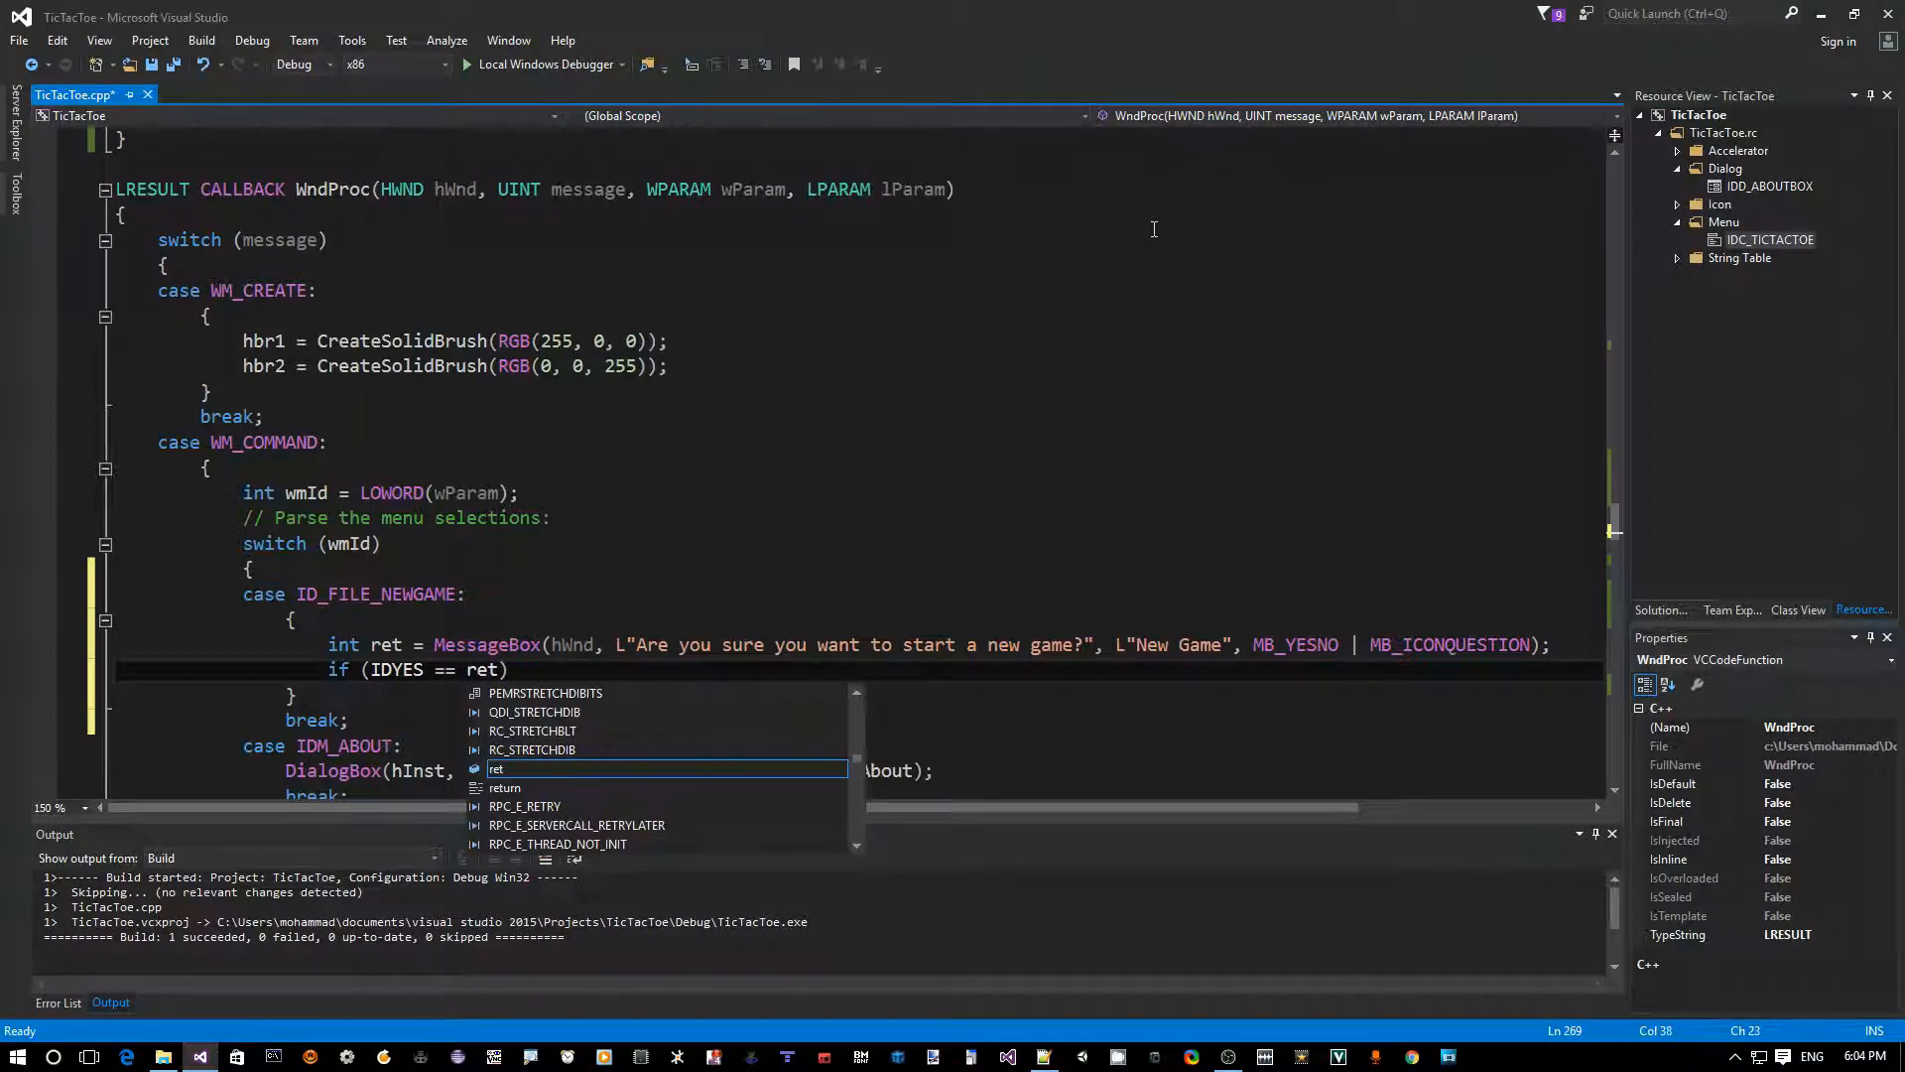
pyautogui.write(')')
pyautogui.press('Return')
pyautogui.write('{')
pyautogui.press('Return')
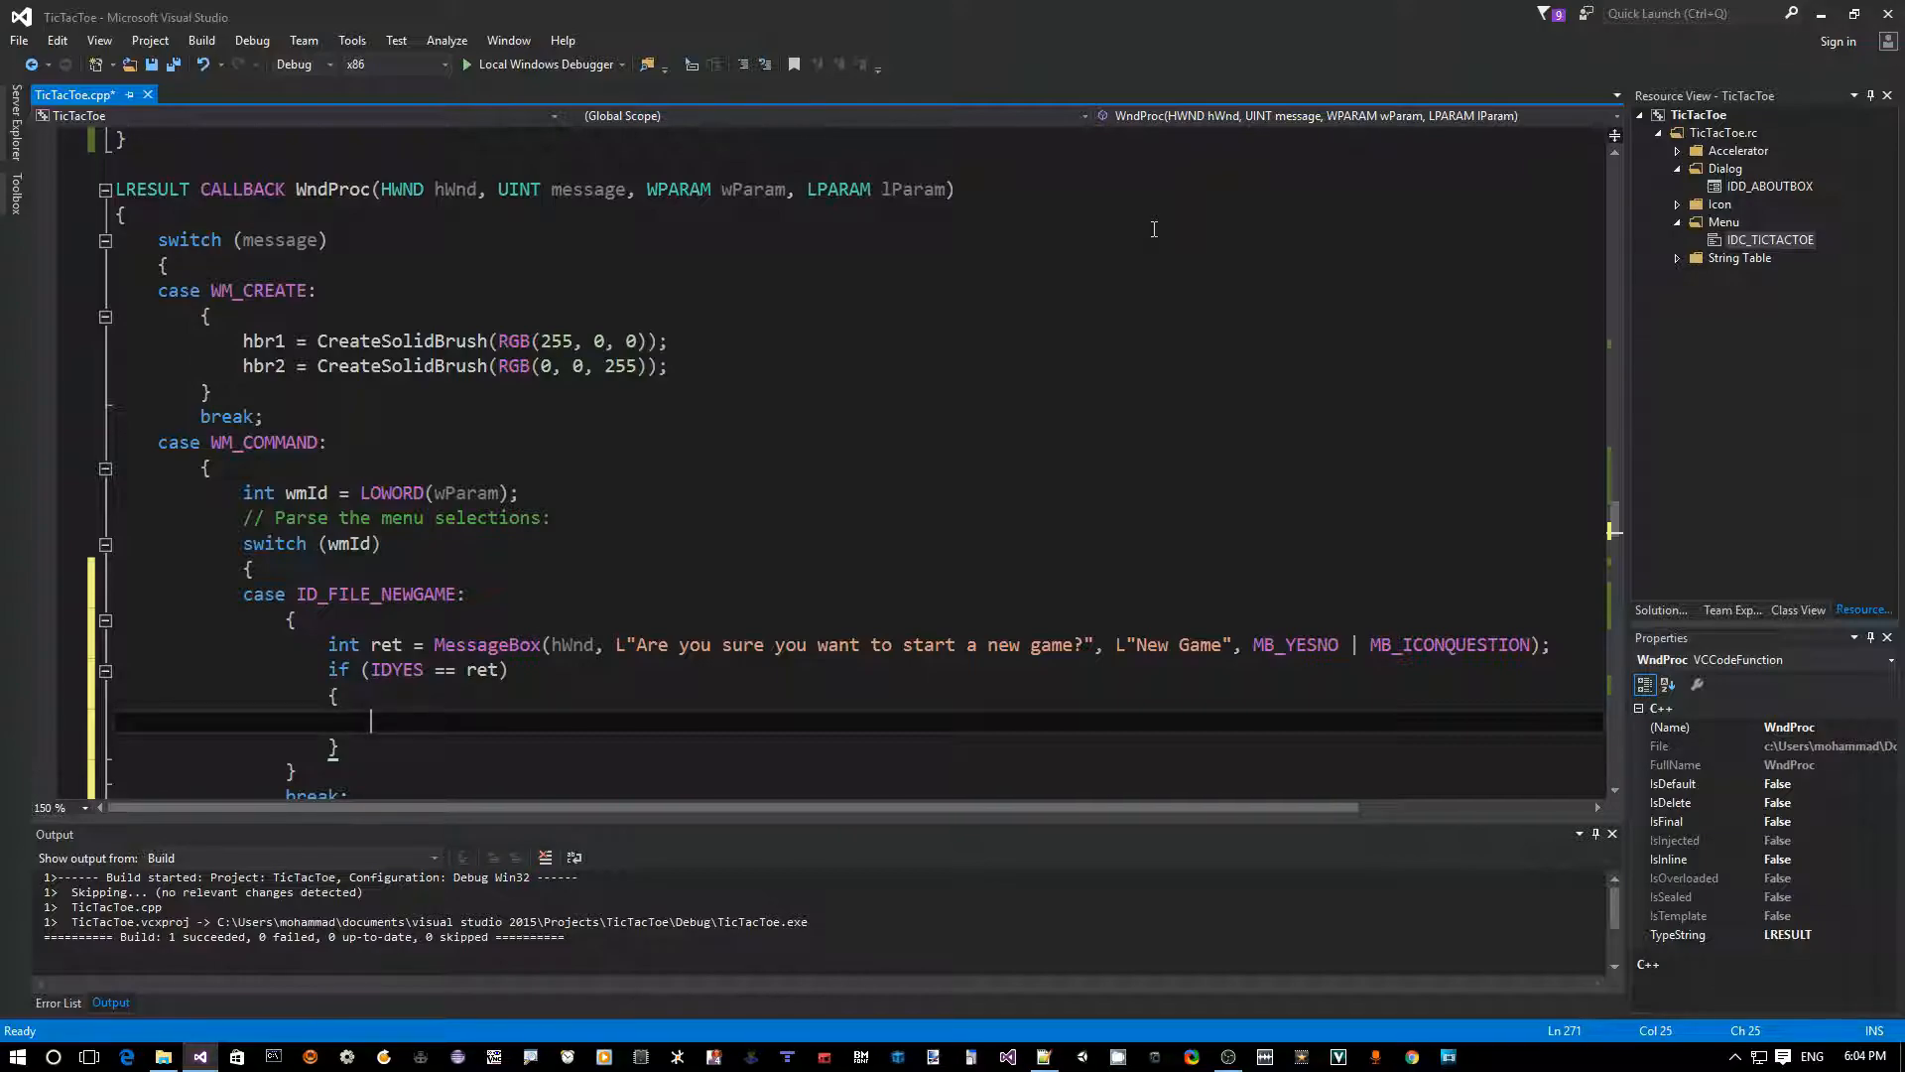
pyautogui.write('P')
# - Inside the if block write '//Reset and start a new game' and playerTurn = 1;
pyautogui.press('BackSpace')
pyautogui.write('//Reset an')
pyautogui.write('d and start')
pyautogui.write(' a new')
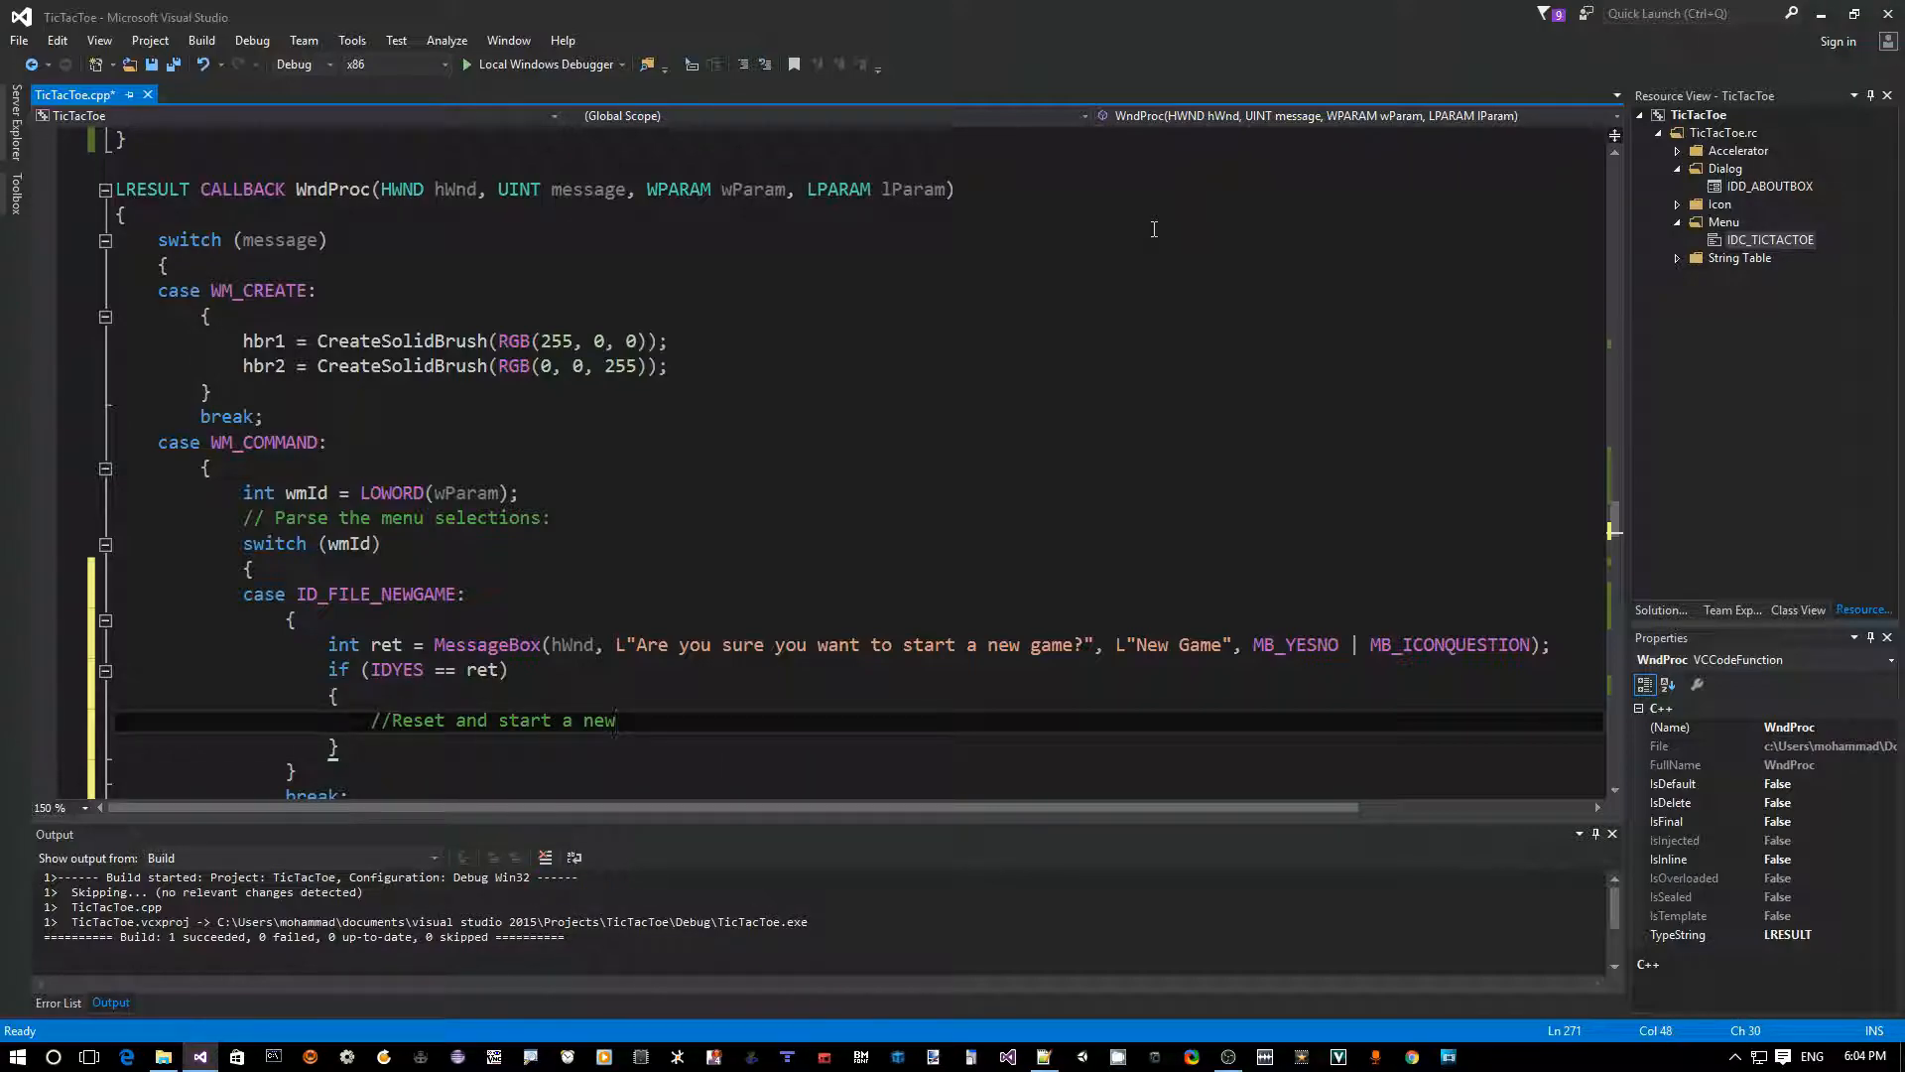
pyautogui.write('game')
pyautogui.press('Return')
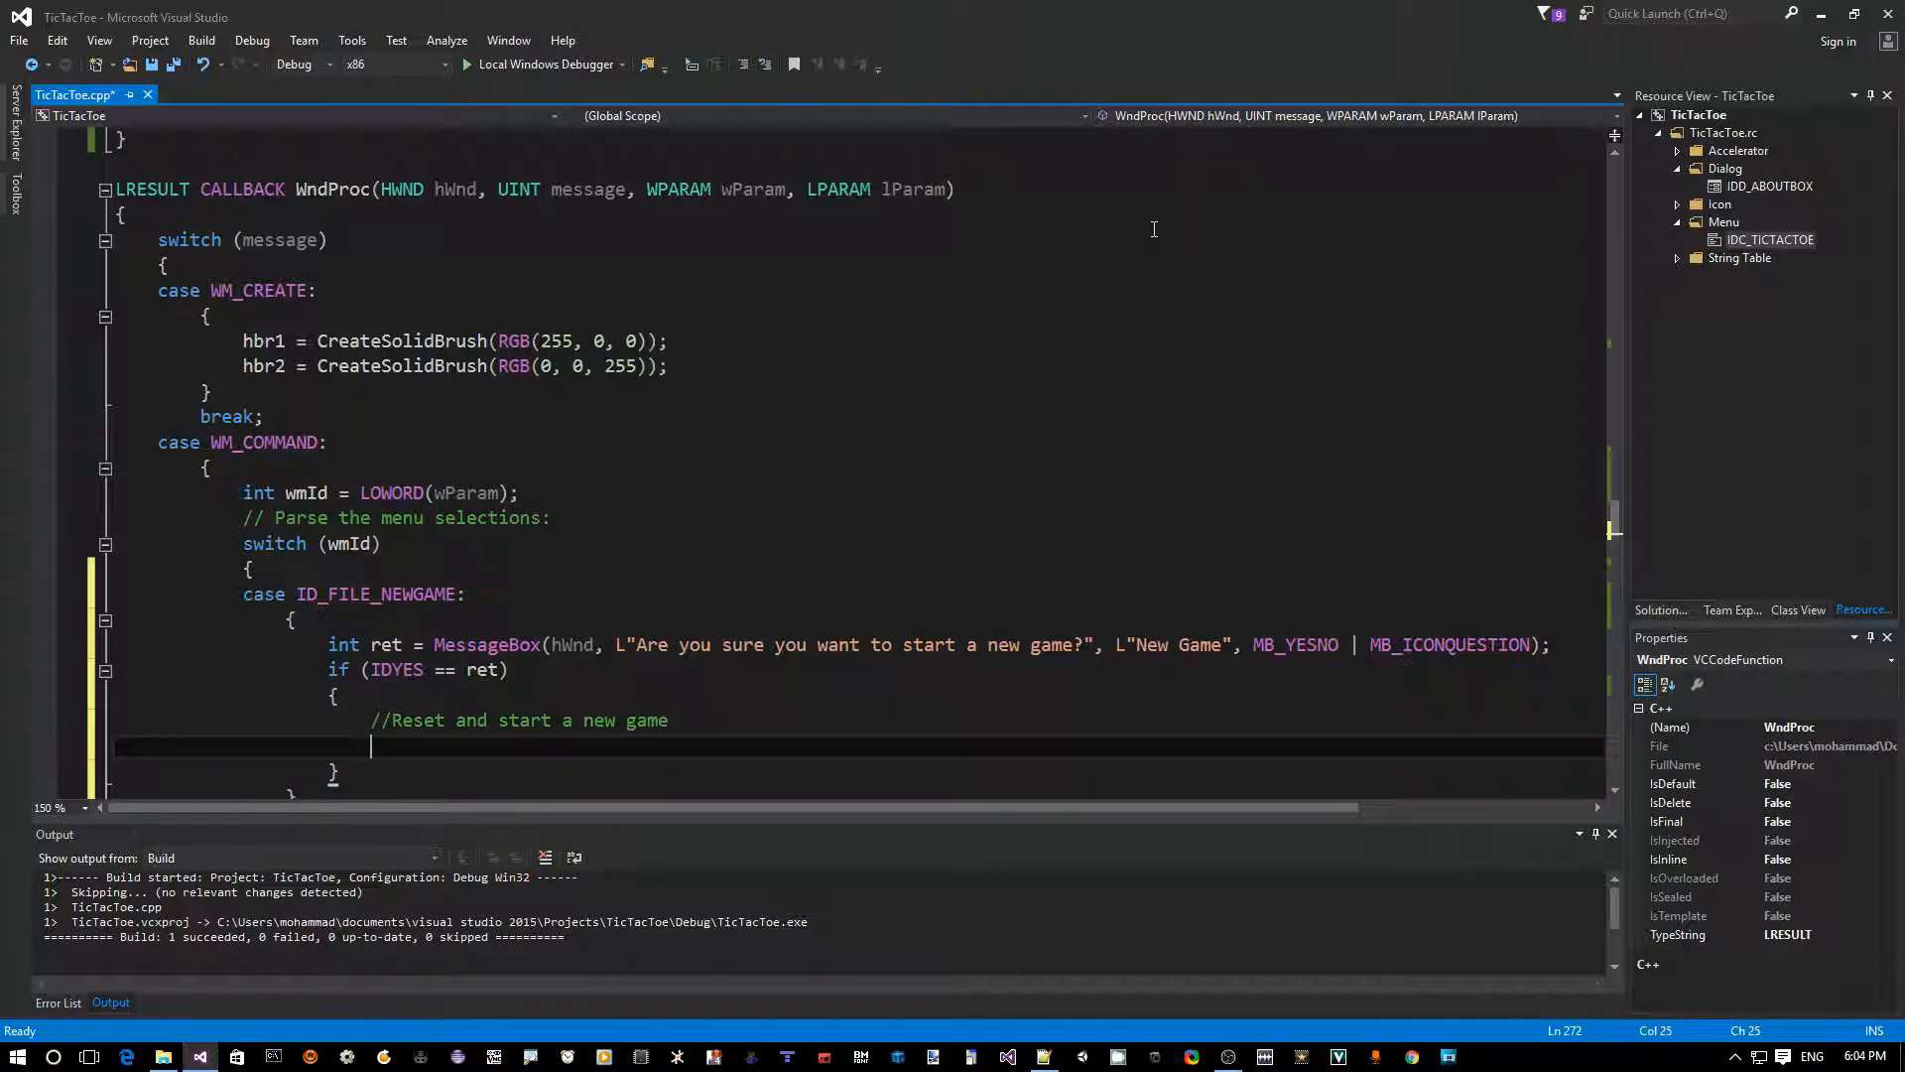
pyautogui.write('playerT')
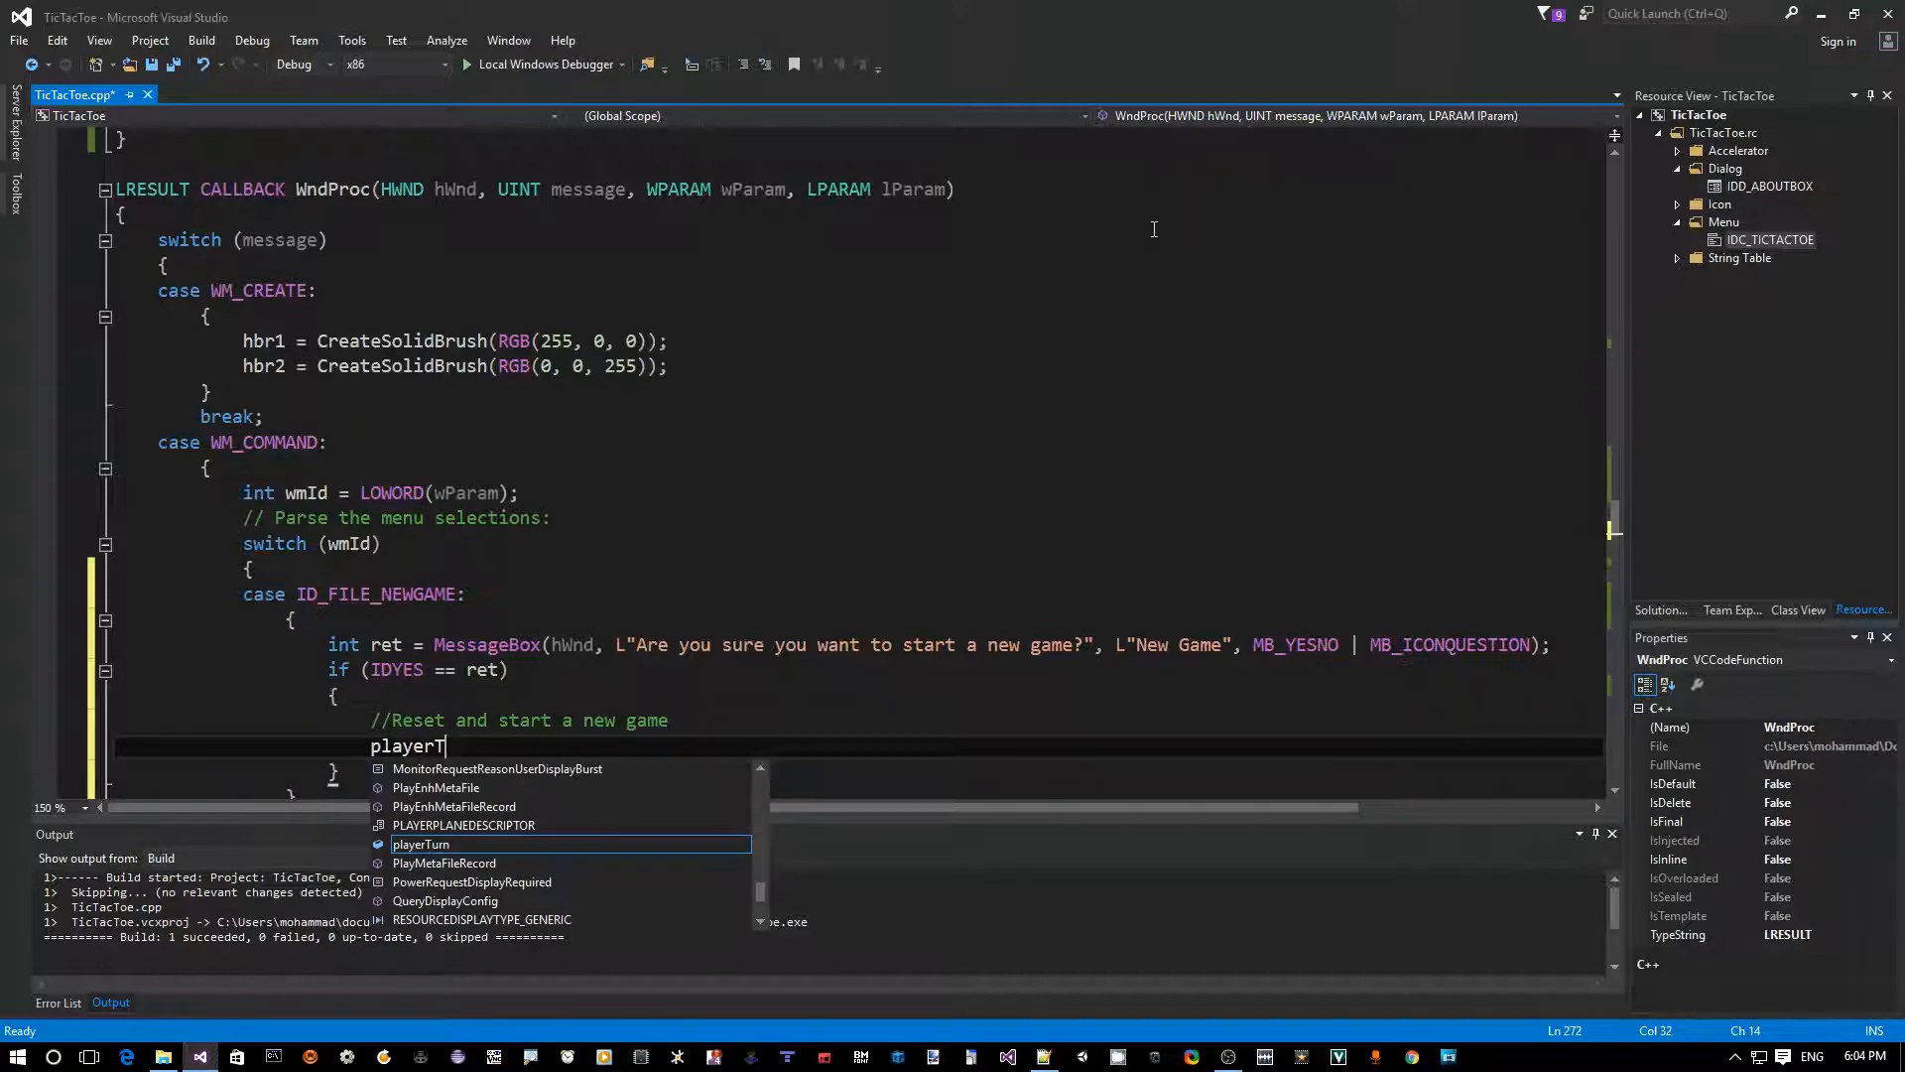
pyautogui.write('urn = 1;')
pyautogui.press('Return')
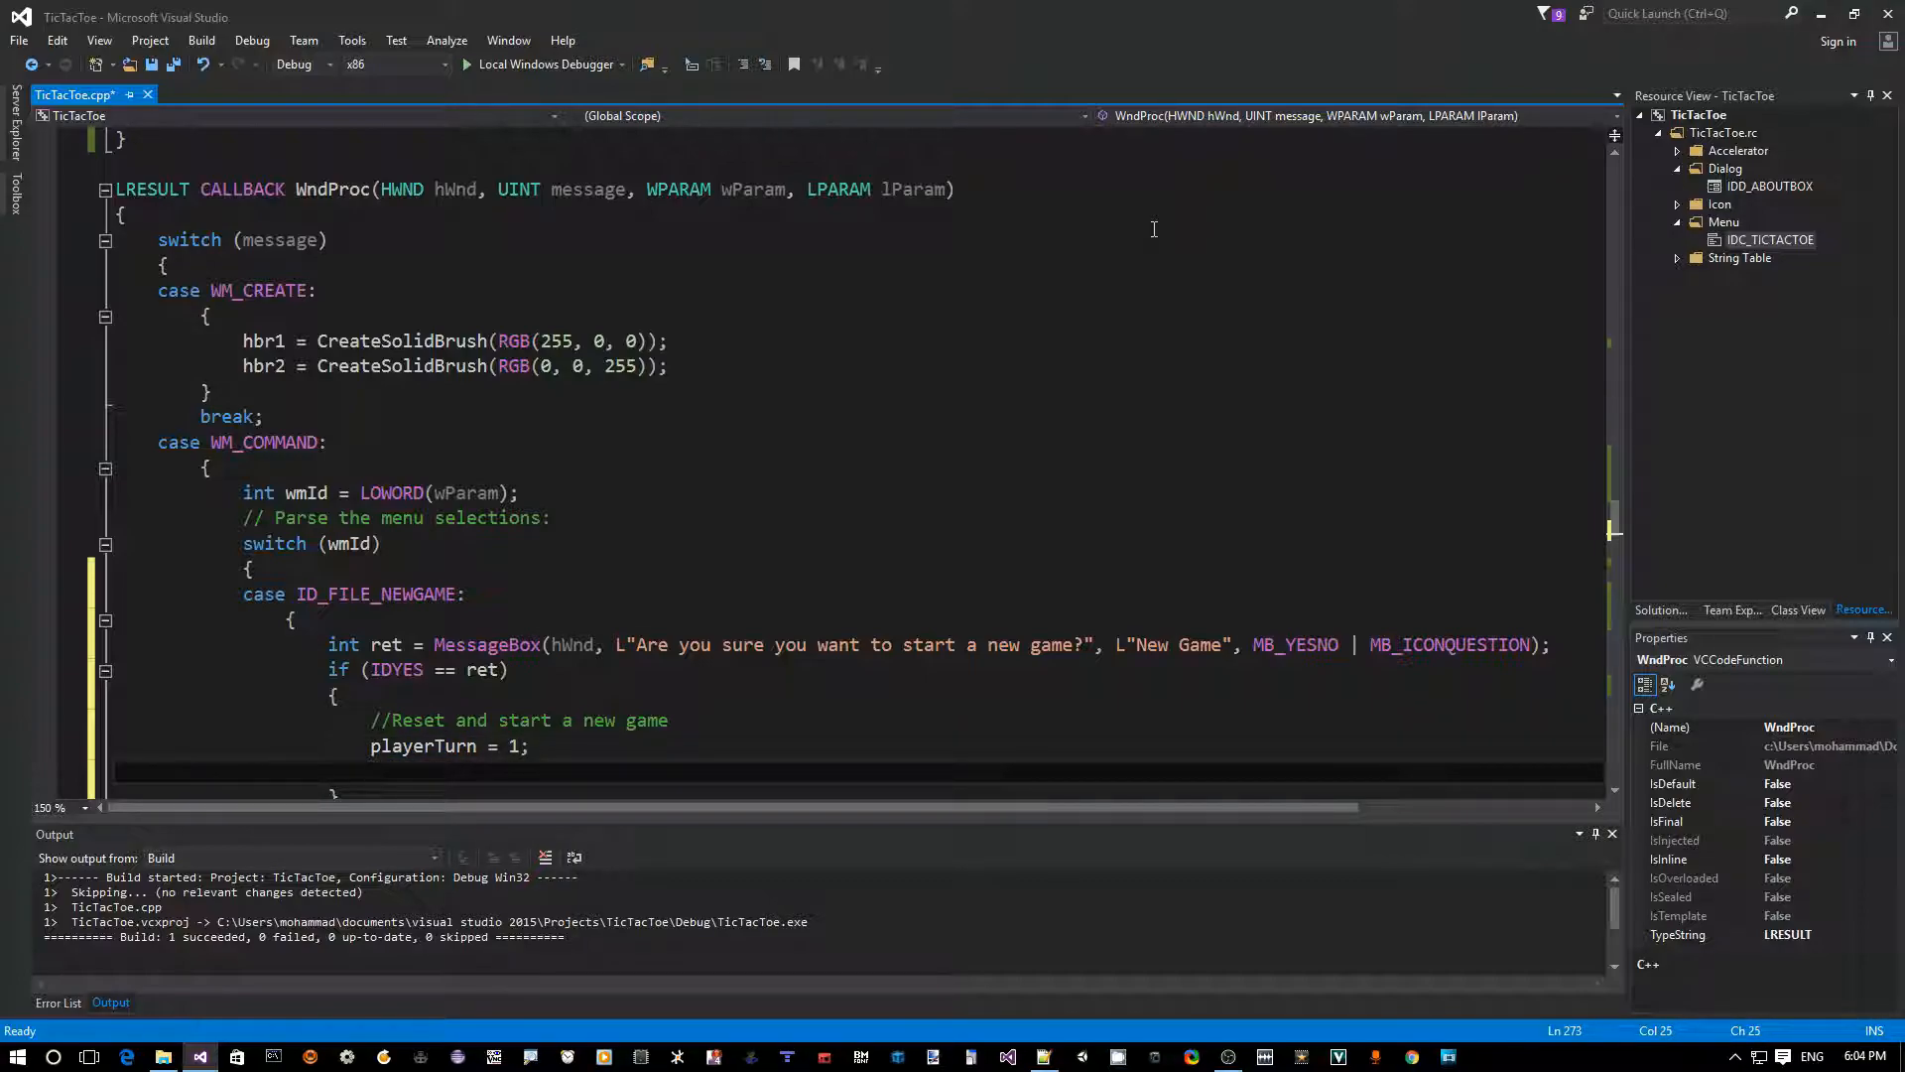
pyautogui.press('Up')
pyautogui.press('Up')
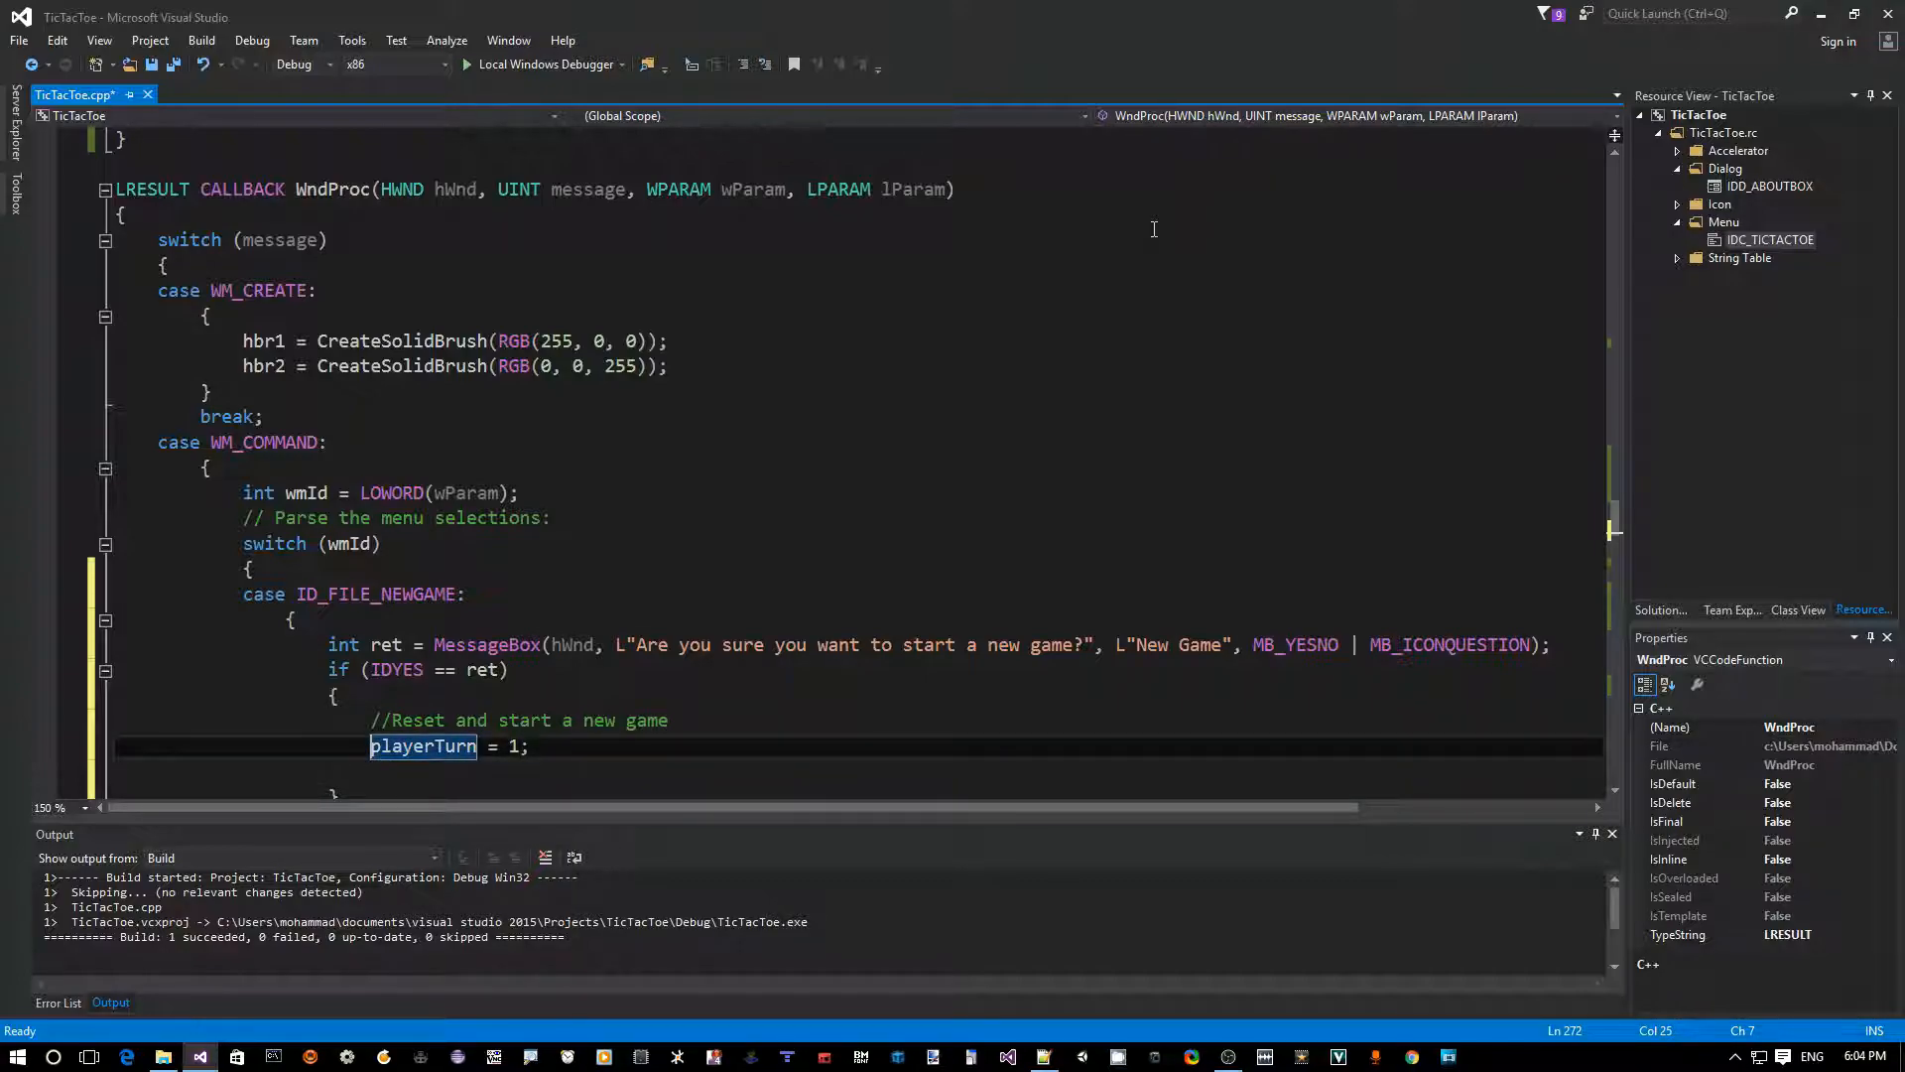
pyautogui.press('Up')
pyautogui.press('Up')
pyautogui.press('Up')
pyautogui.press('Up')
pyautogui.press('Up')
pyautogui.press('Up')
pyautogui.press('Up')
pyautogui.press('Up')
pyautogui.press('Up')
pyautogui.press('Up')
pyautogui.press('Up')
pyautogui.press('Up')
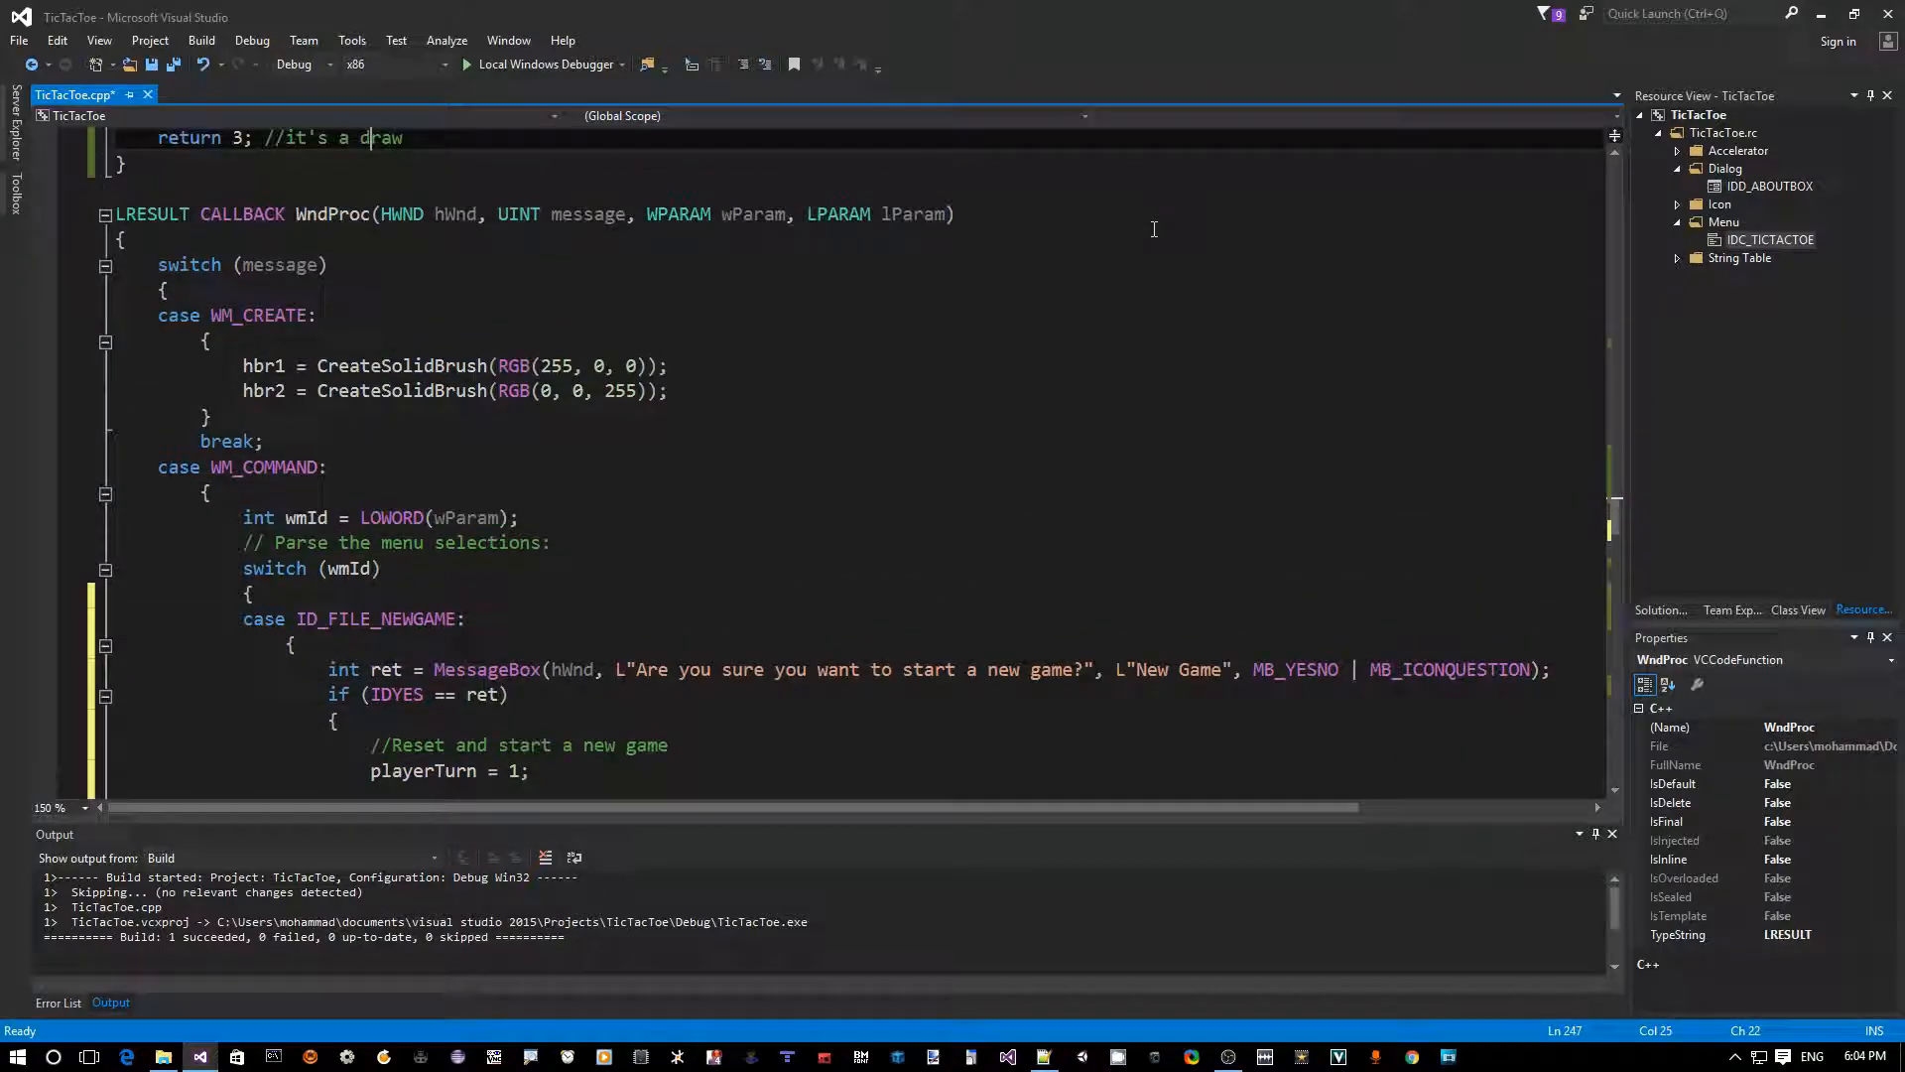
pyautogui.press('Up')
pyautogui.press('Up')
pyautogui.press('Up')
pyautogui.press('Up')
pyautogui.press('Up')
pyautogui.press('Up')
pyautogui.press('Up')
pyautogui.press('Up')
pyautogui.press('Up')
pyautogui.press('Up')
pyautogui.press('Up')
pyautogui.press('Up')
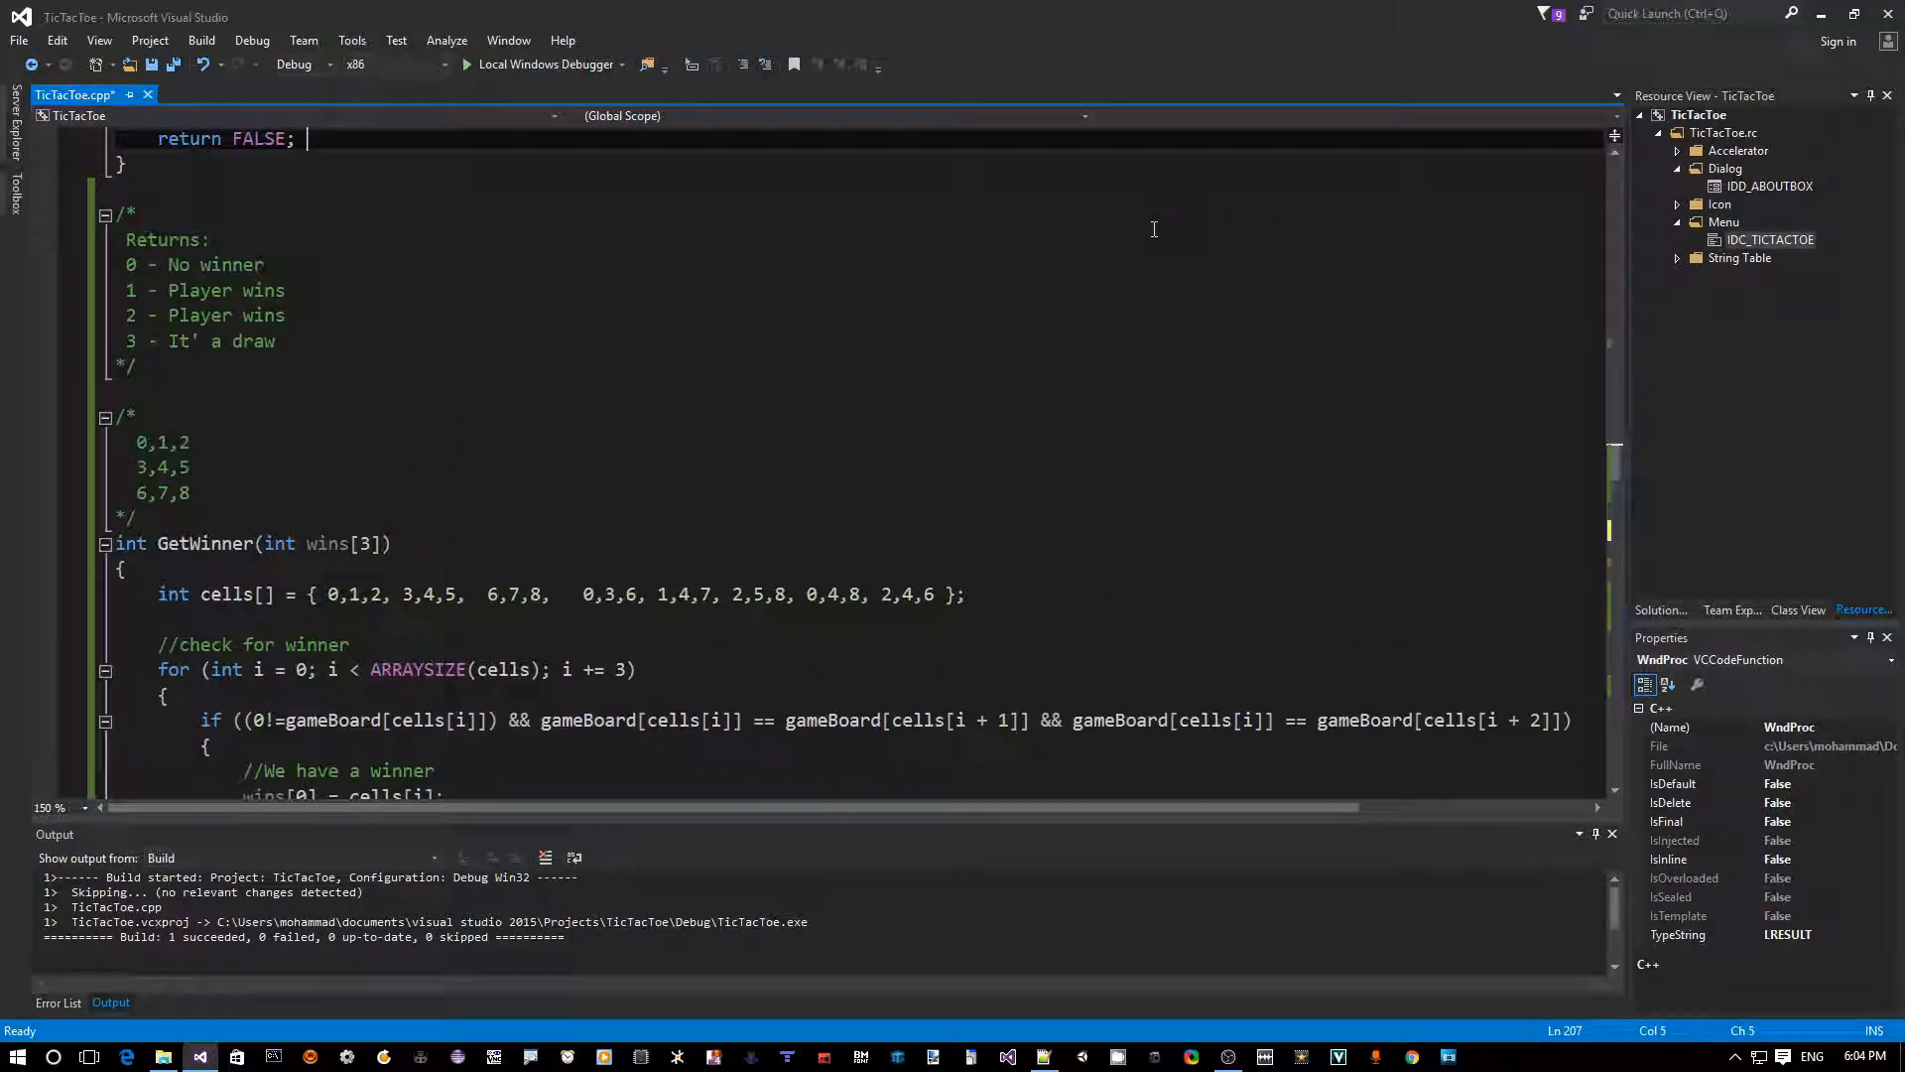
pyautogui.press('Up')
pyautogui.press('Up')
pyautogui.press('Up')
pyautogui.press('Up')
pyautogui.press('Up')
pyautogui.press('Up')
pyautogui.press('Up')
pyautogui.press('Up')
pyautogui.press('Up')
pyautogui.press('Up')
pyautogui.press('Up')
pyautogui.press('Up')
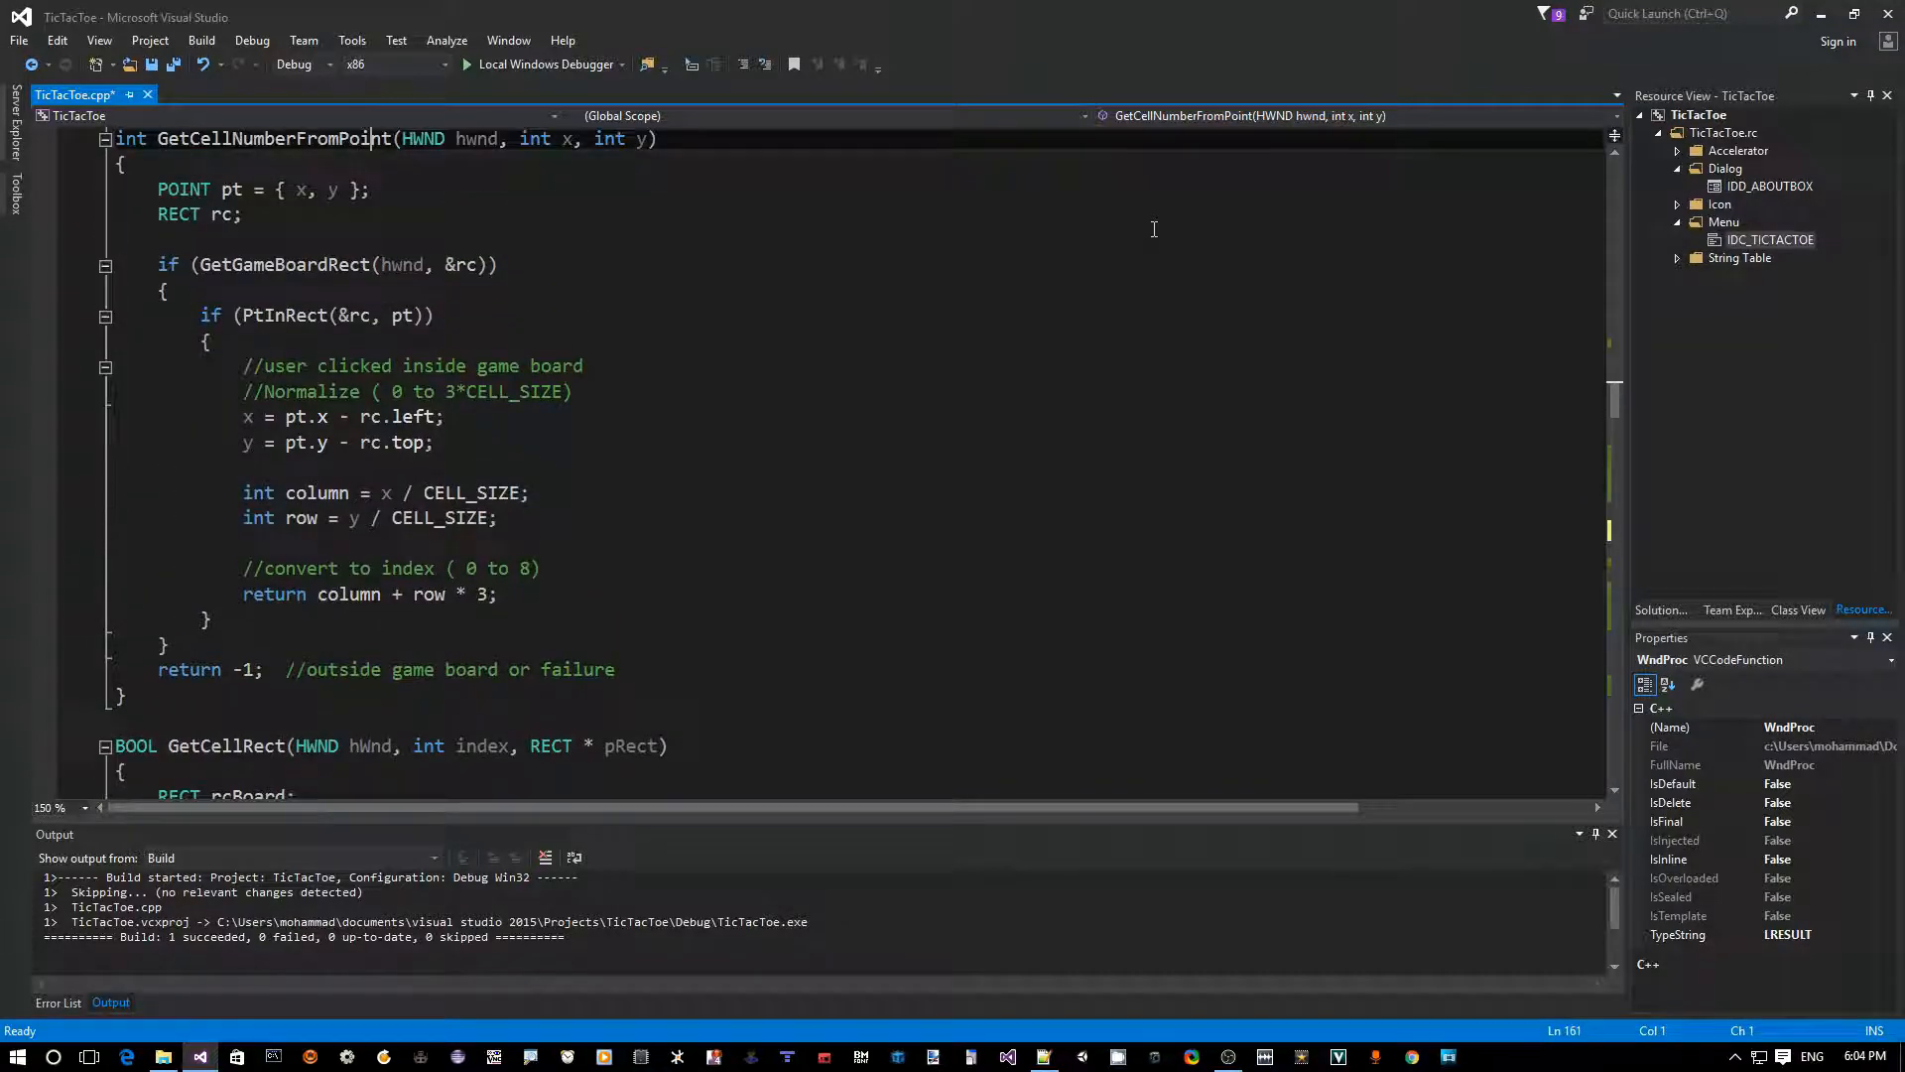
pyautogui.press('Up')
pyautogui.press('Up')
pyautogui.press('Up')
pyautogui.press('Up')
pyautogui.press('Up')
pyautogui.press('Up')
pyautogui.press('Up')
pyautogui.press('Up')
pyautogui.press('Up')
pyautogui.press('Up')
pyautogui.press('Up')
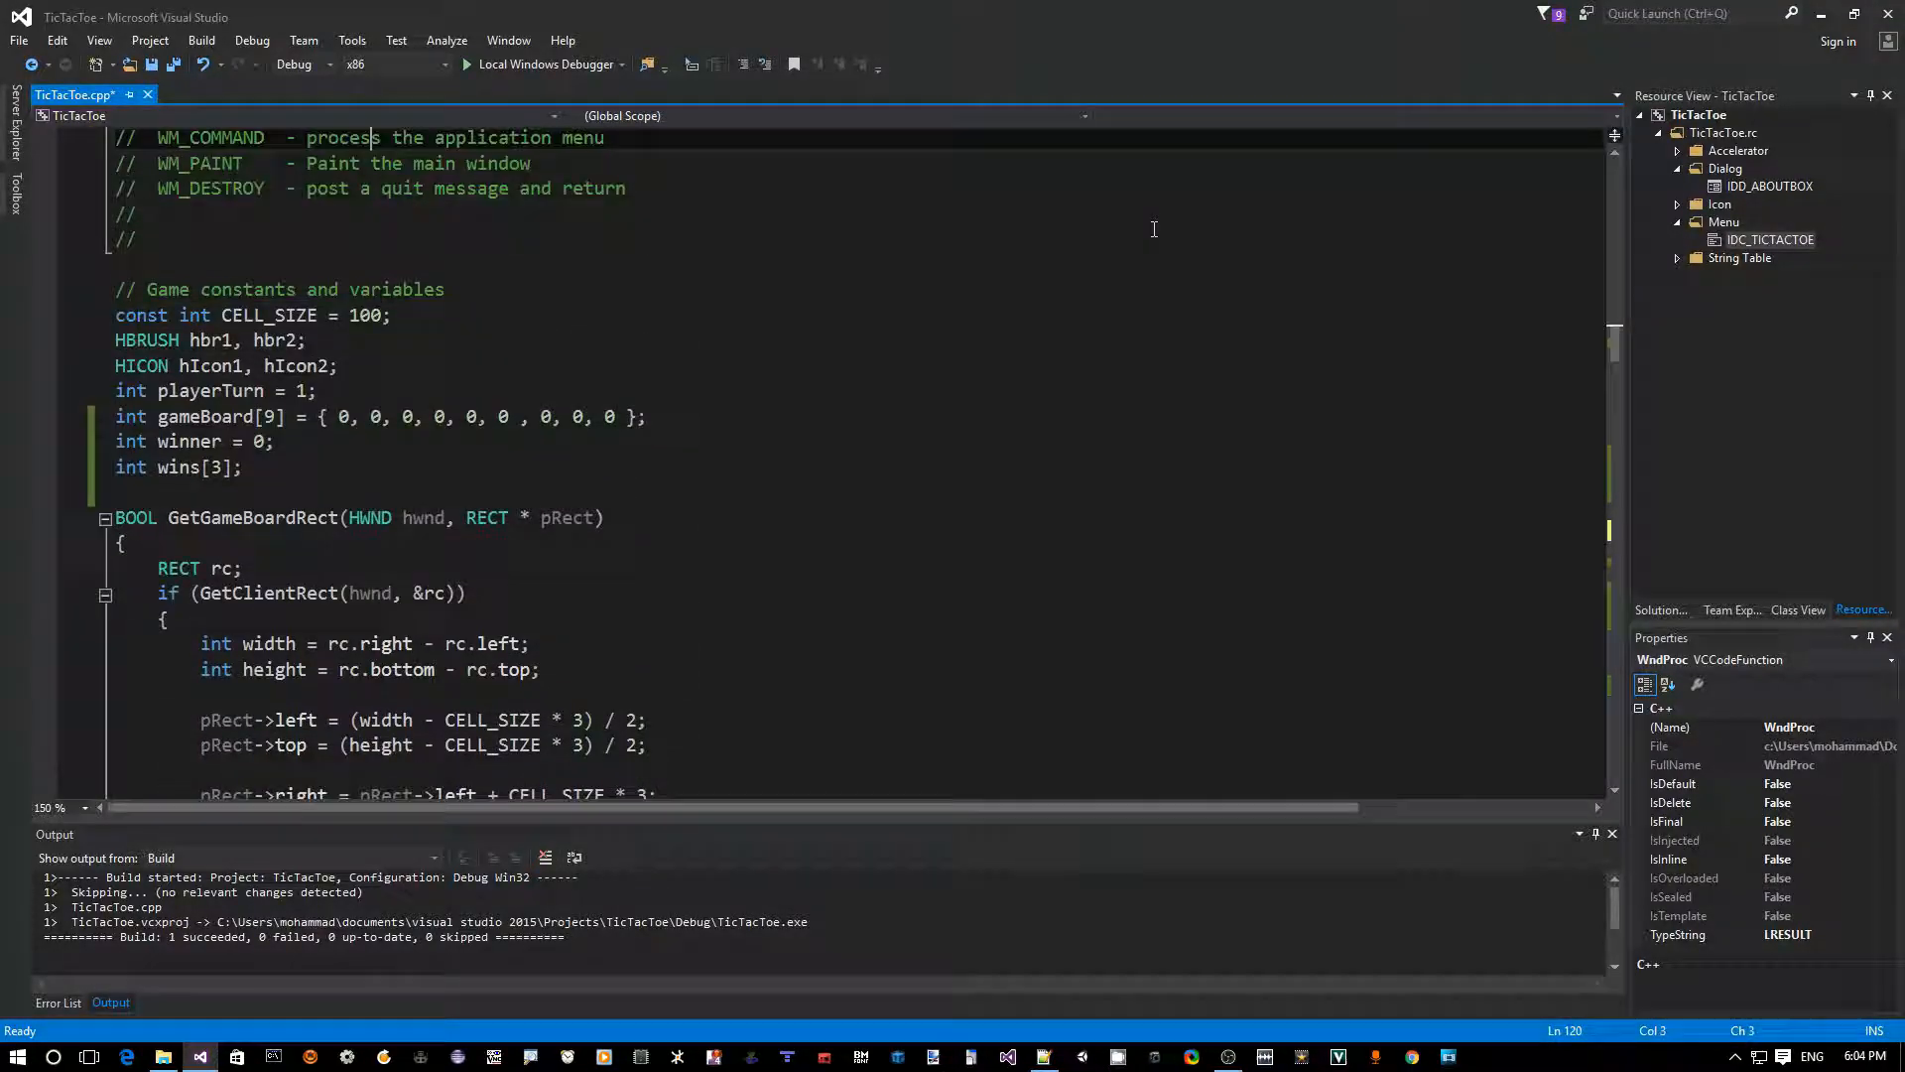
pyautogui.press('Up')
pyautogui.press('Down')
pyautogui.press('Up')
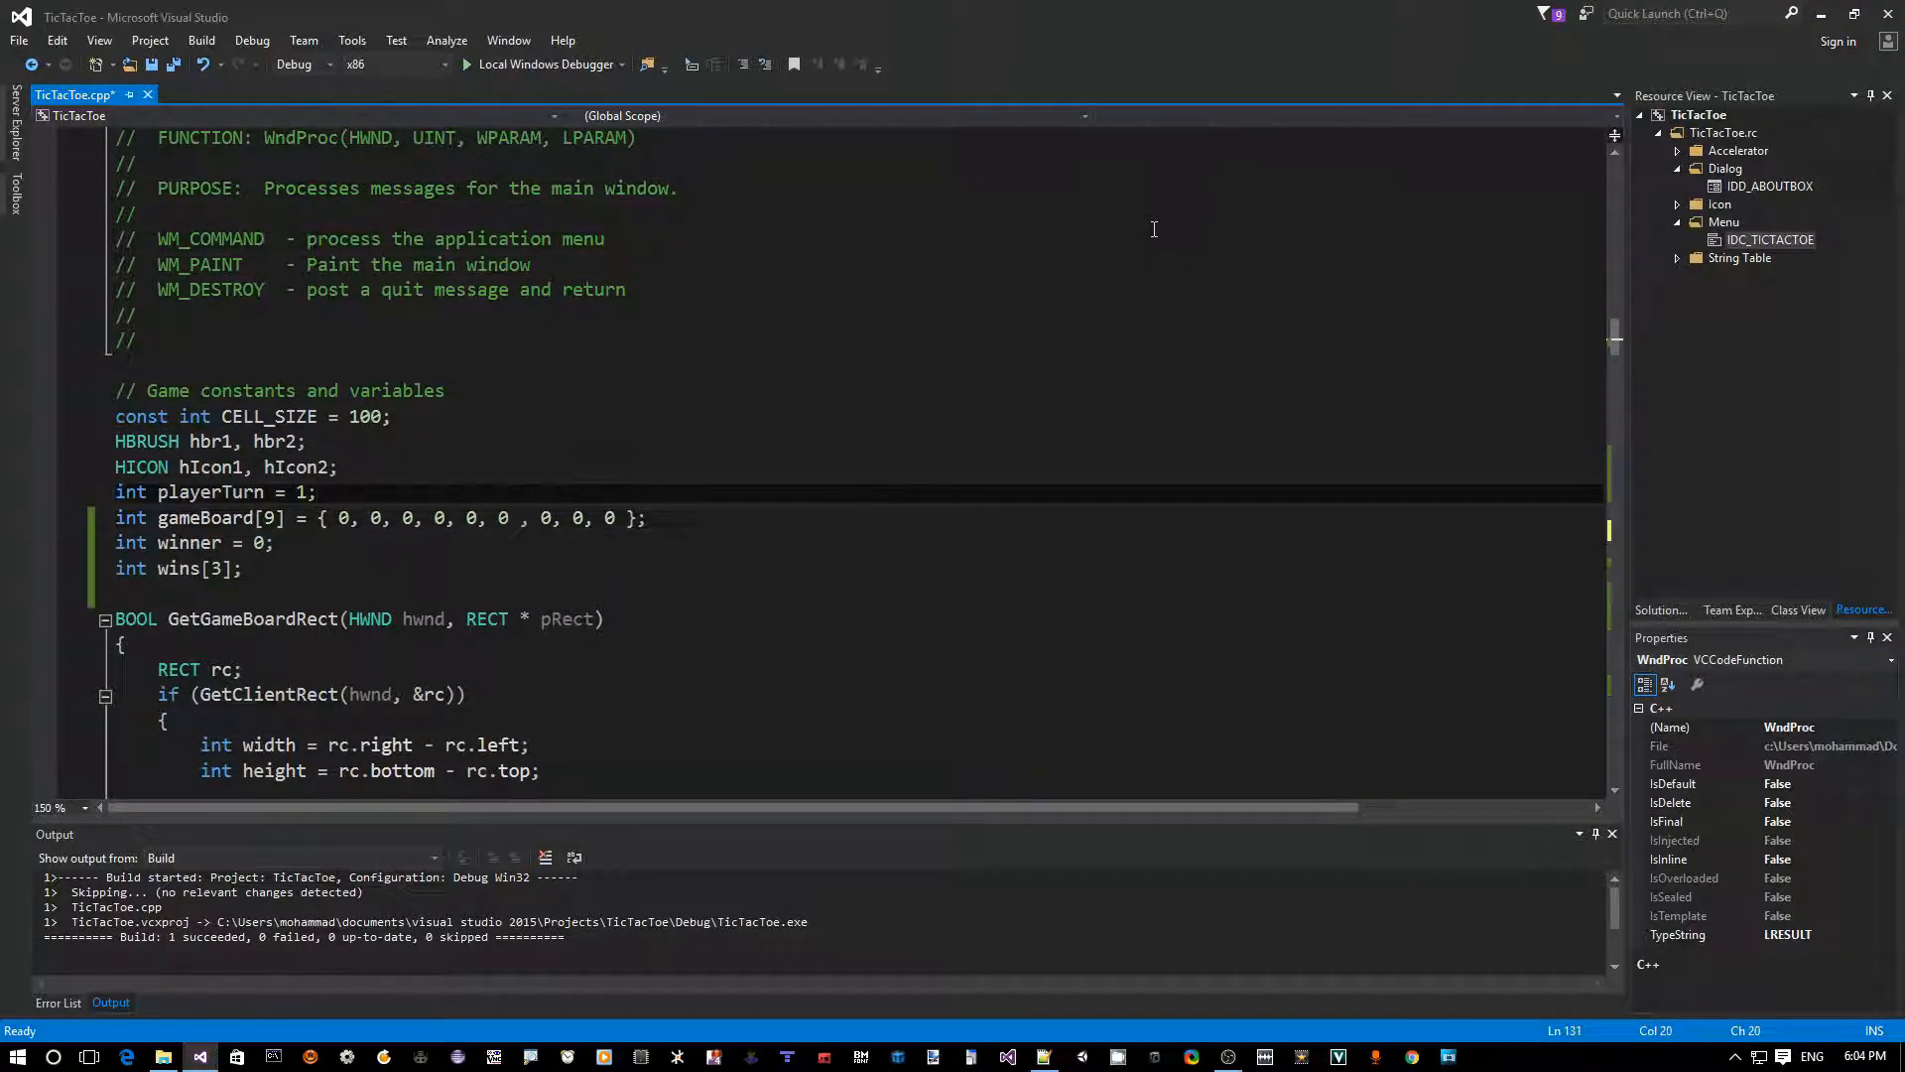
pyautogui.press('Home')
pyautogui.hotkey('shift', 'End')
pyautogui.press('Down')
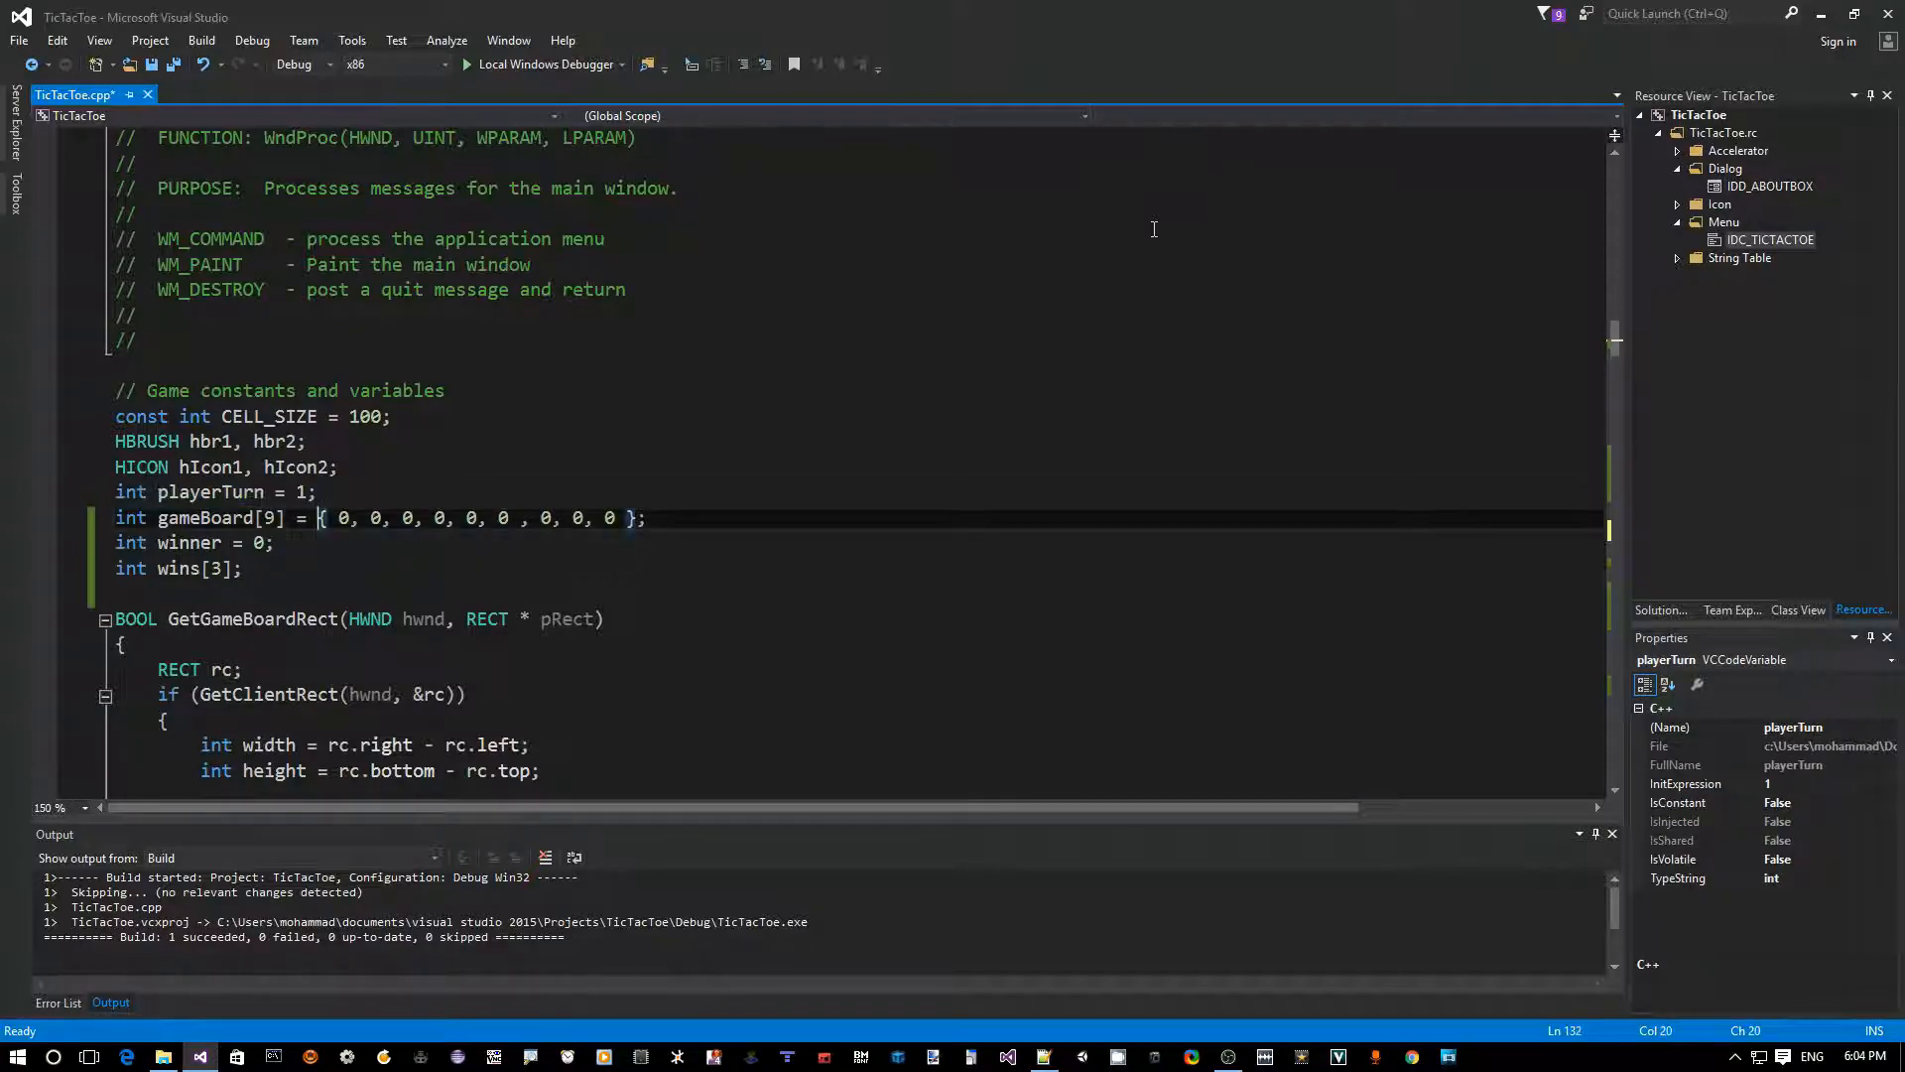
pyautogui.press('Home')
pyautogui.hotkey('shift', 'Down')
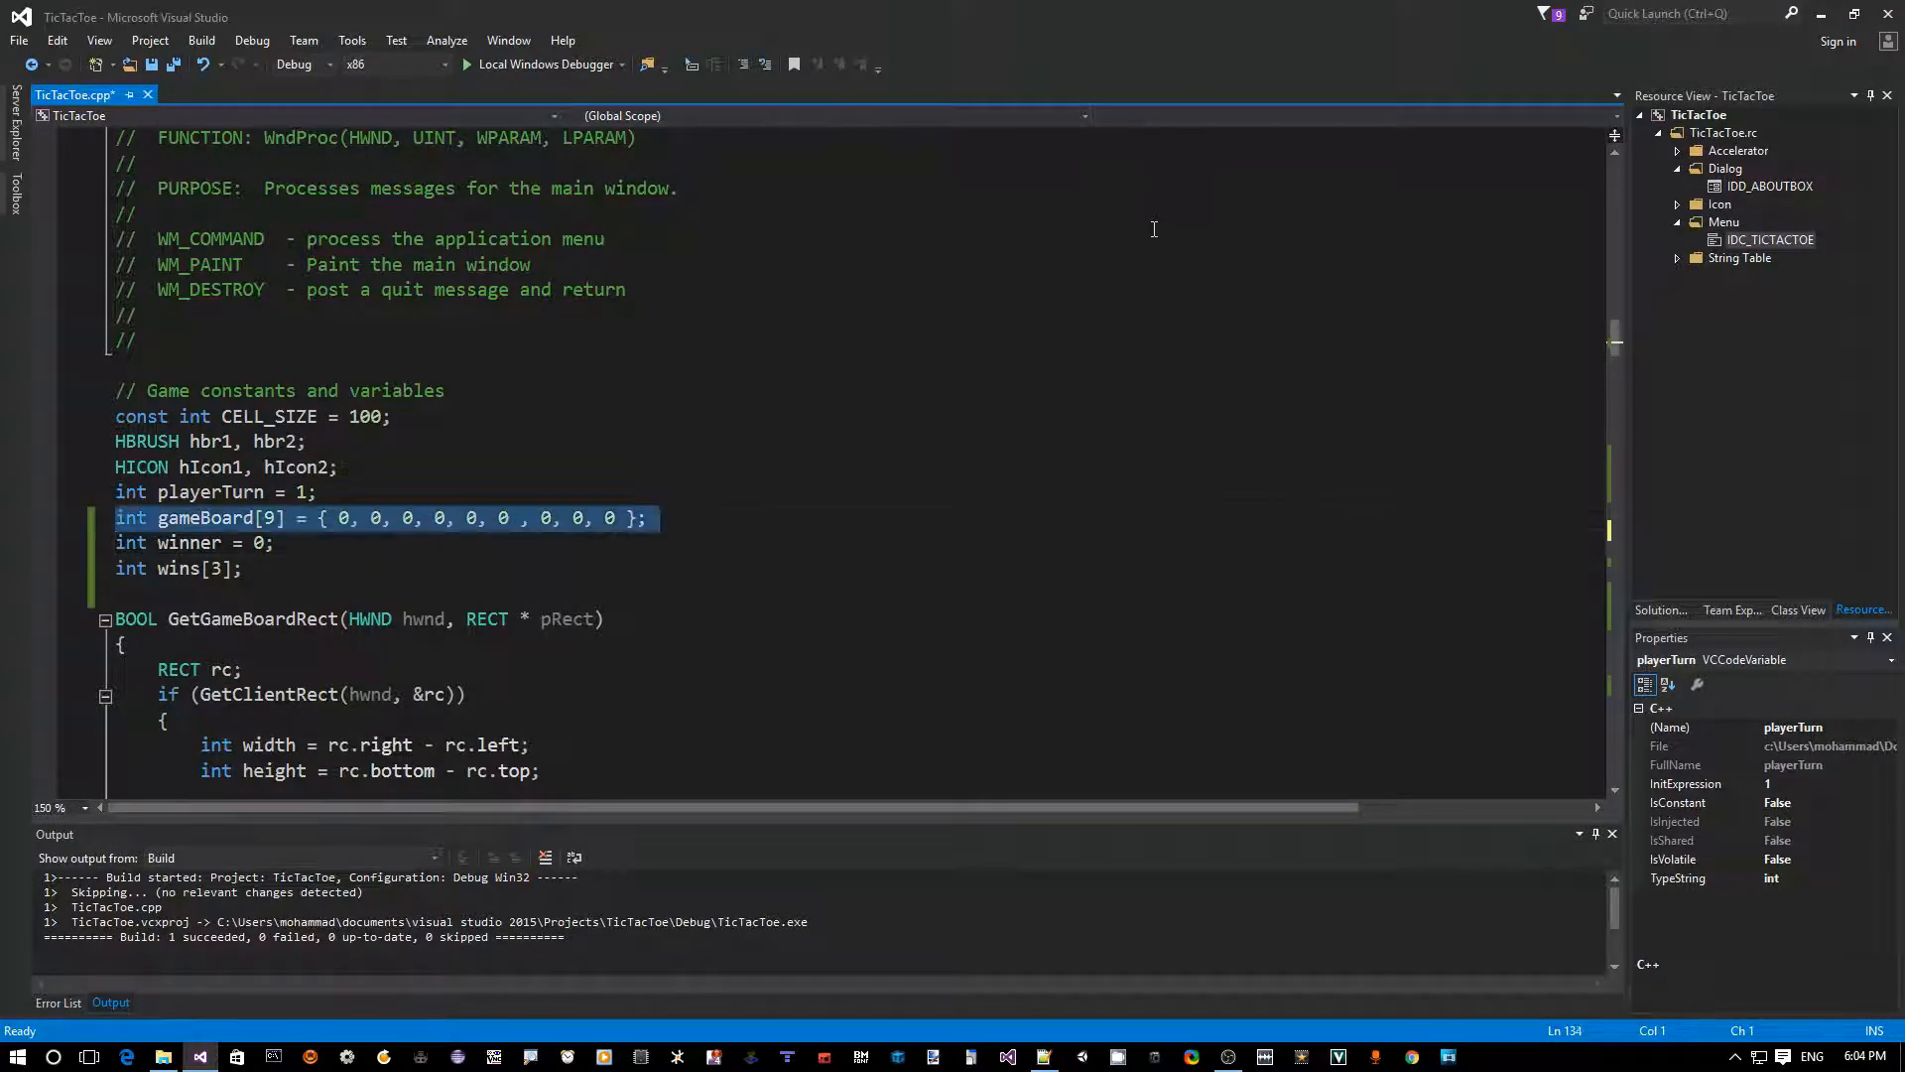
pyautogui.hotkey('shift', 'Down')
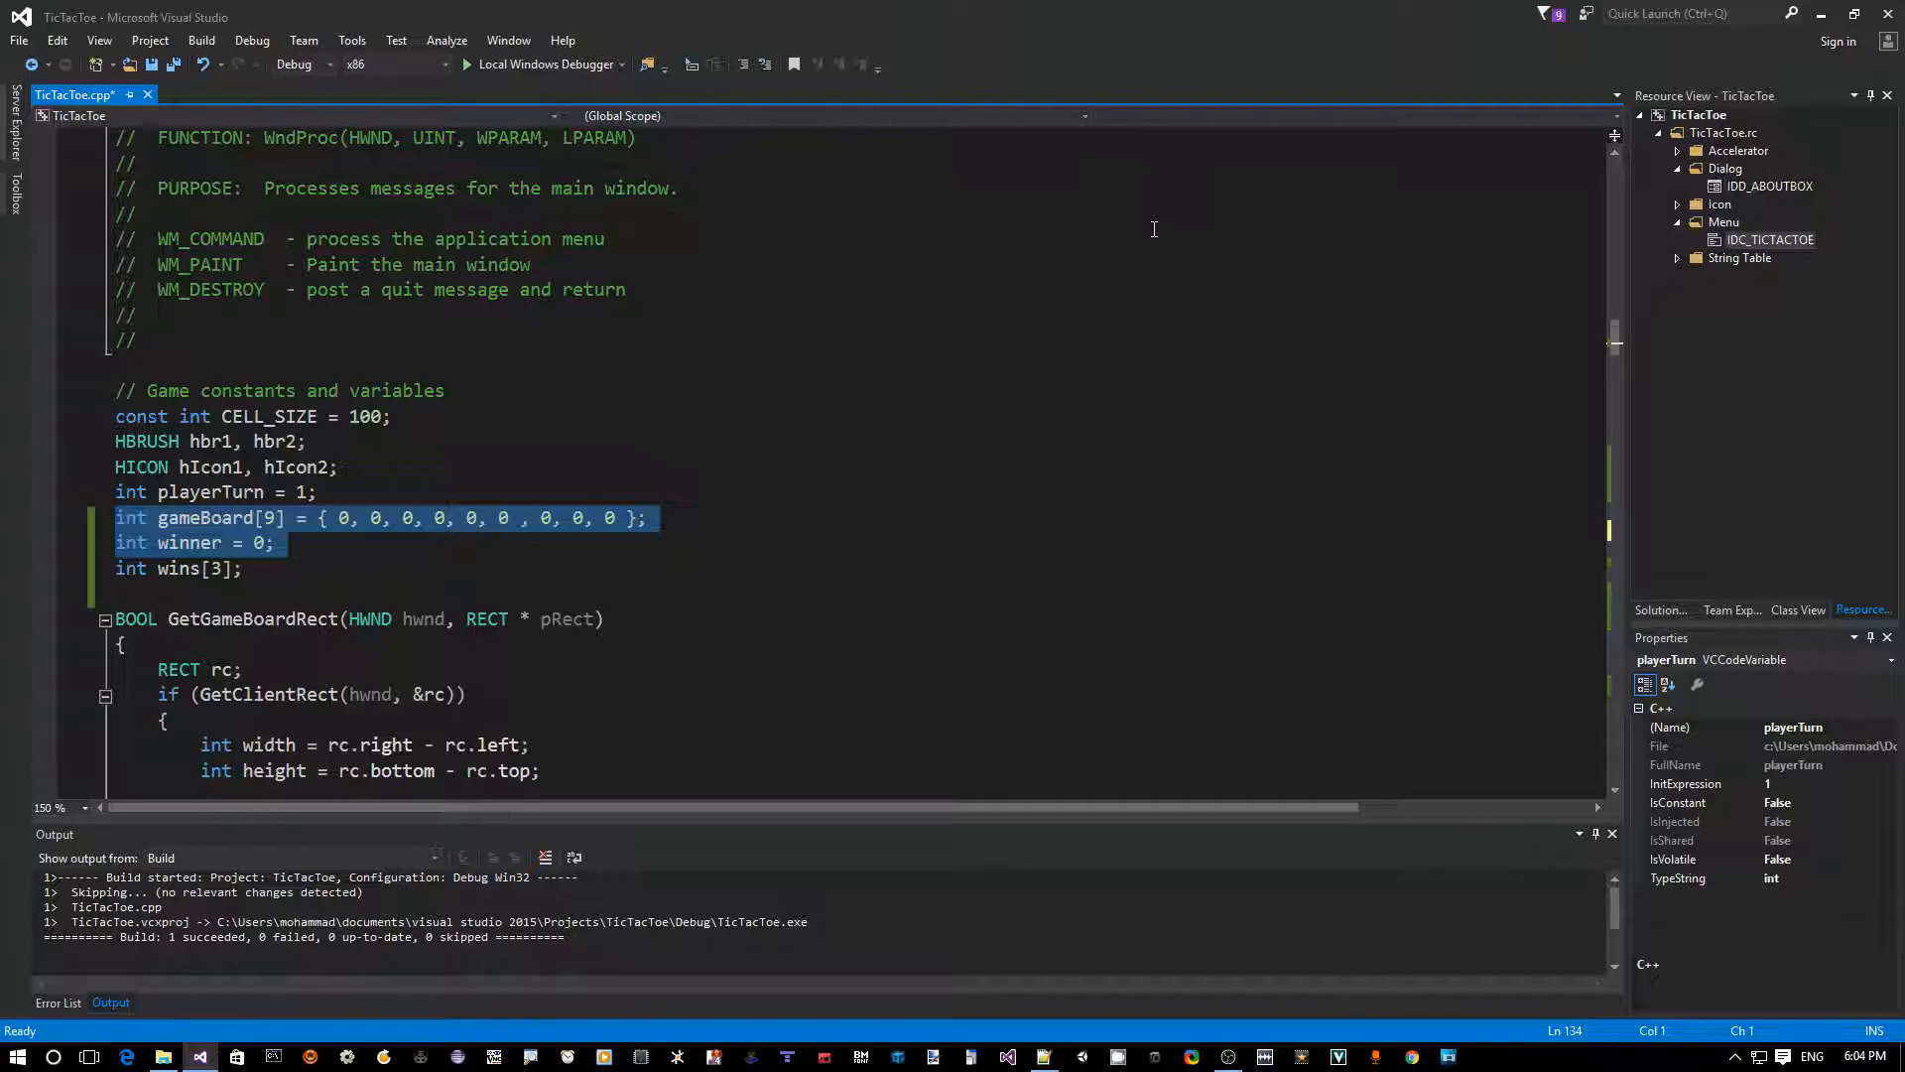
pyautogui.press('Down')
pyautogui.press('Down')
pyautogui.press('Down')
pyautogui.press('Down')
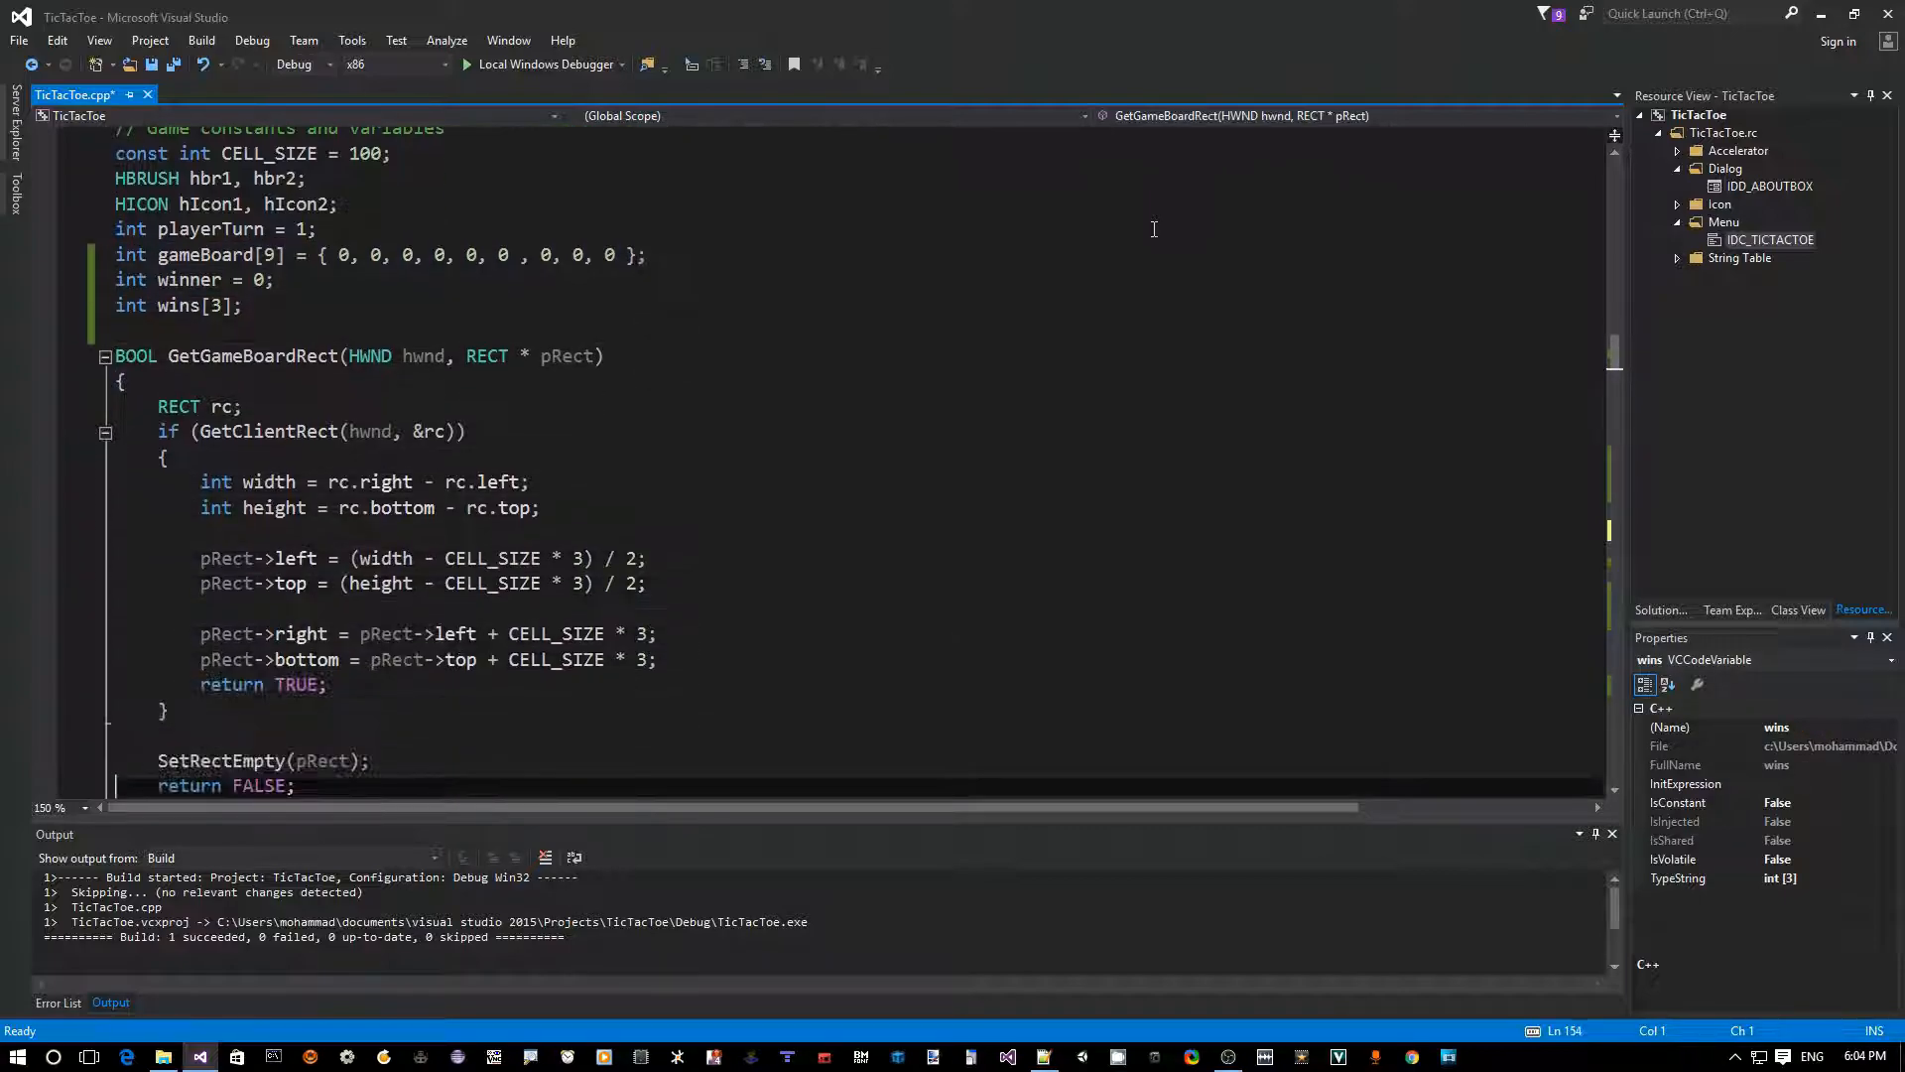
pyautogui.press('Down')
pyautogui.press('Down')
pyautogui.press('Down')
pyautogui.press('Down')
pyautogui.press('Down')
pyautogui.press('Down')
pyautogui.press('Down')
pyautogui.press('Down')
pyautogui.press('Down')
pyautogui.press('Down')
pyautogui.press('Down')
pyautogui.press('Down')
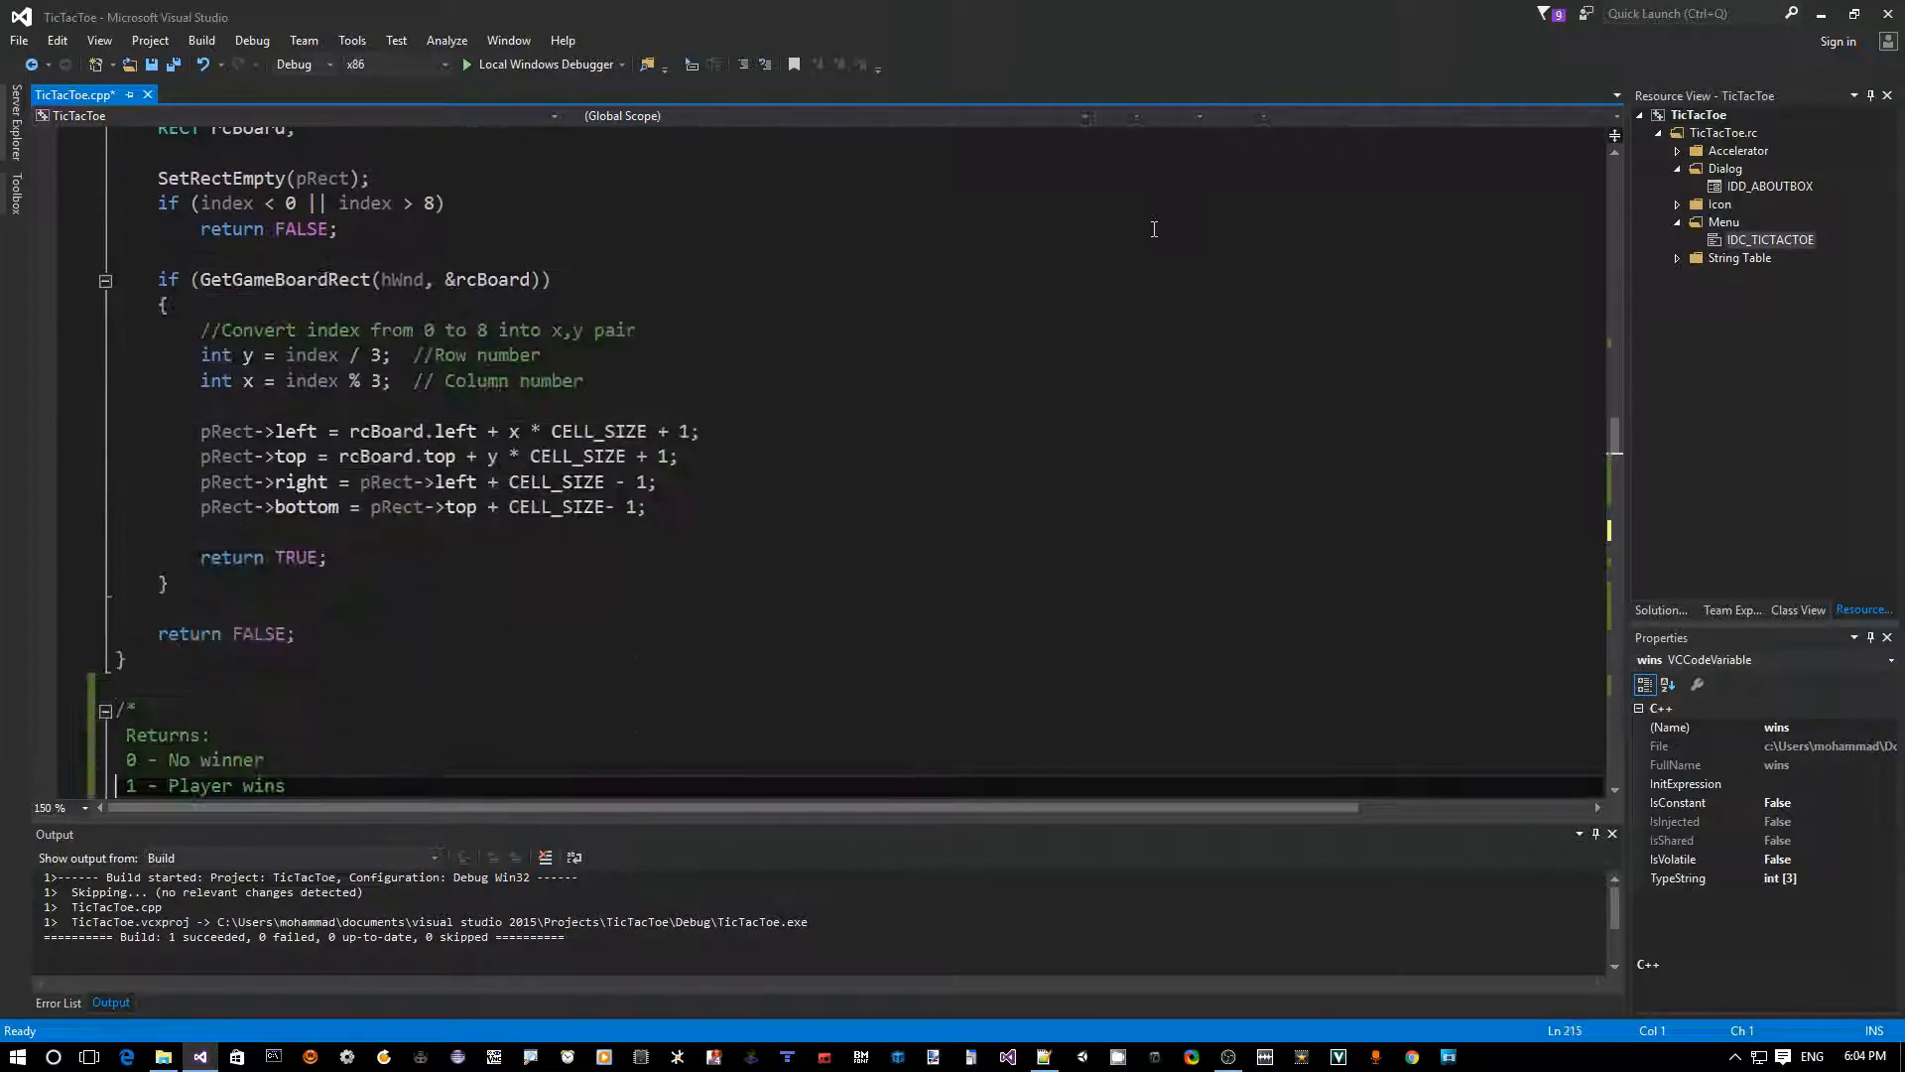
pyautogui.press('Down')
pyautogui.press('Down')
pyautogui.press('Down')
pyautogui.press('Down')
pyautogui.press('Down')
pyautogui.press('Down')
pyautogui.press('Down')
pyautogui.press('Down')
pyautogui.press('Down')
pyautogui.press('Down')
pyautogui.press('Down')
pyautogui.press('Down')
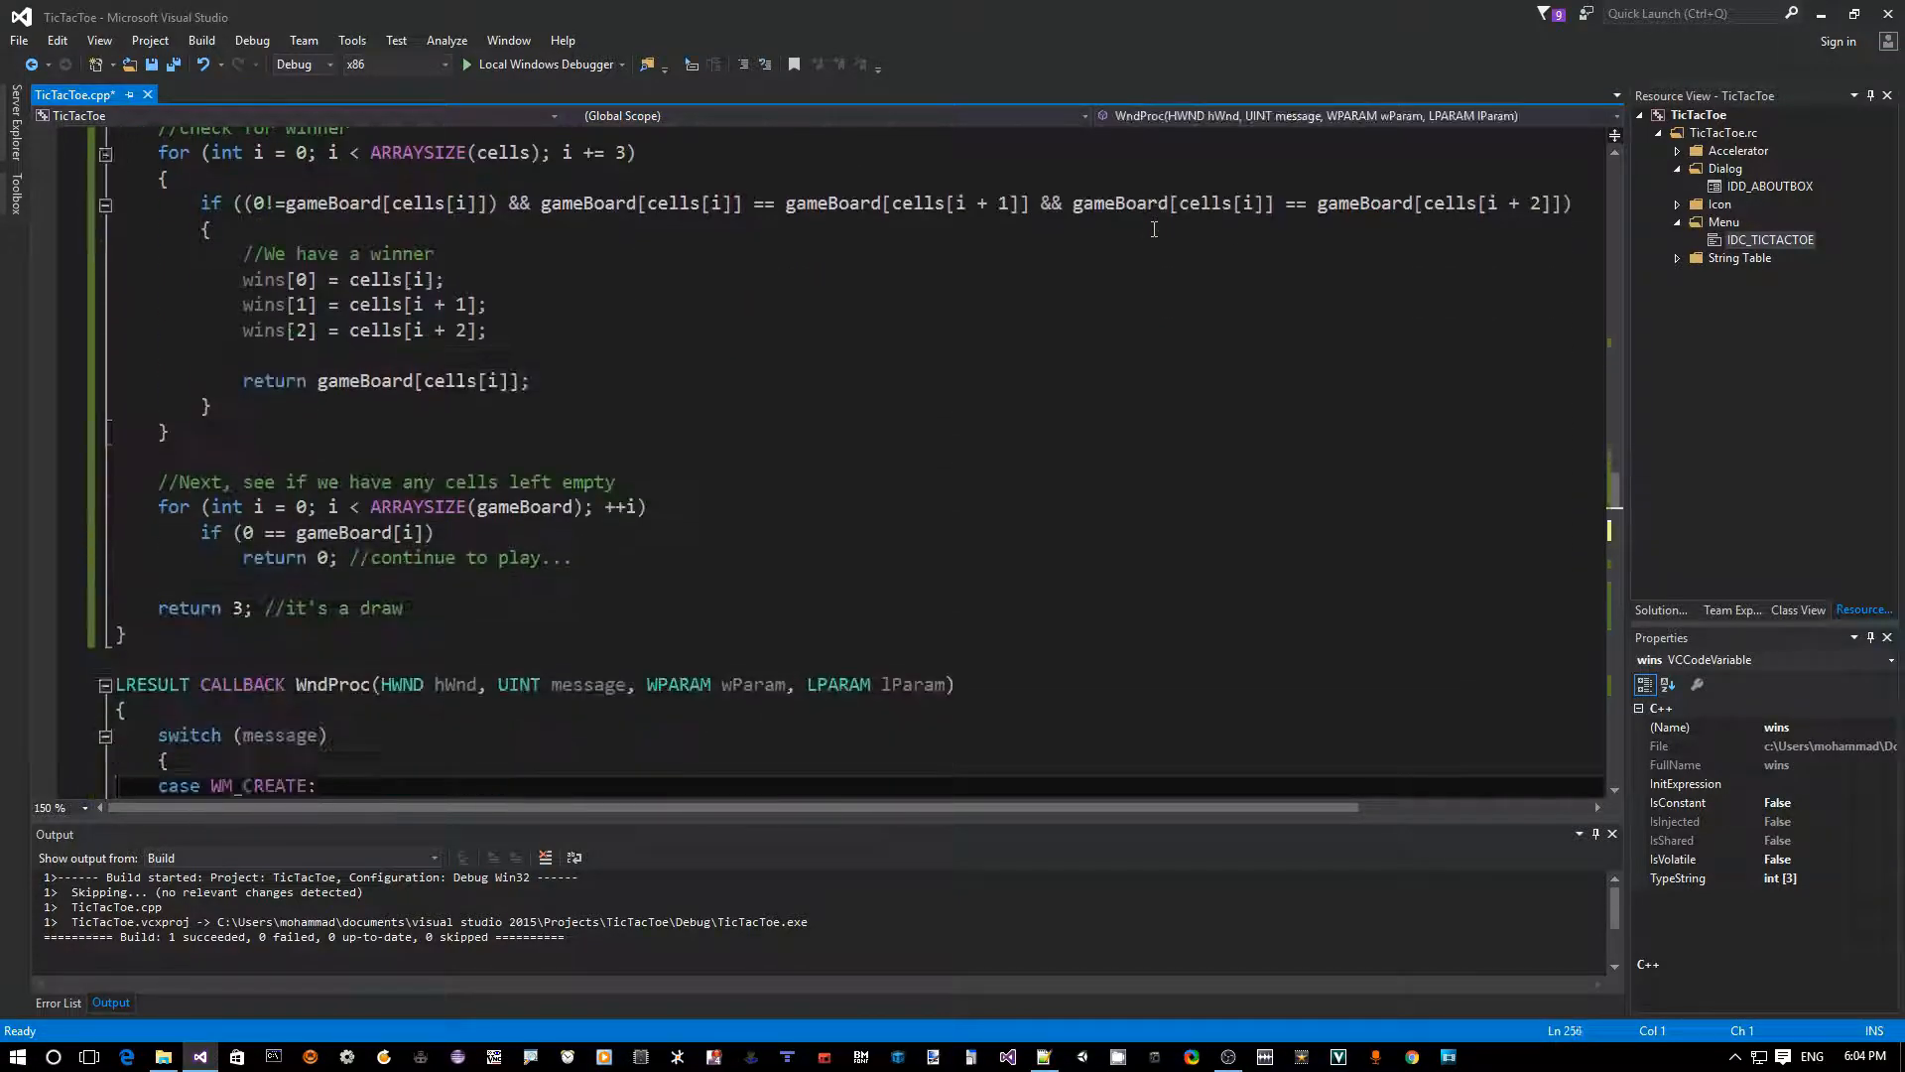
pyautogui.press('Down')
pyautogui.press('Down')
pyautogui.press('Down')
pyautogui.press('Down')
pyautogui.press('Down')
pyautogui.press('Down')
pyautogui.press('Down')
pyautogui.press('Down')
pyautogui.press('Down')
pyautogui.press('Down')
pyautogui.press('Down')
pyautogui.press('Down')
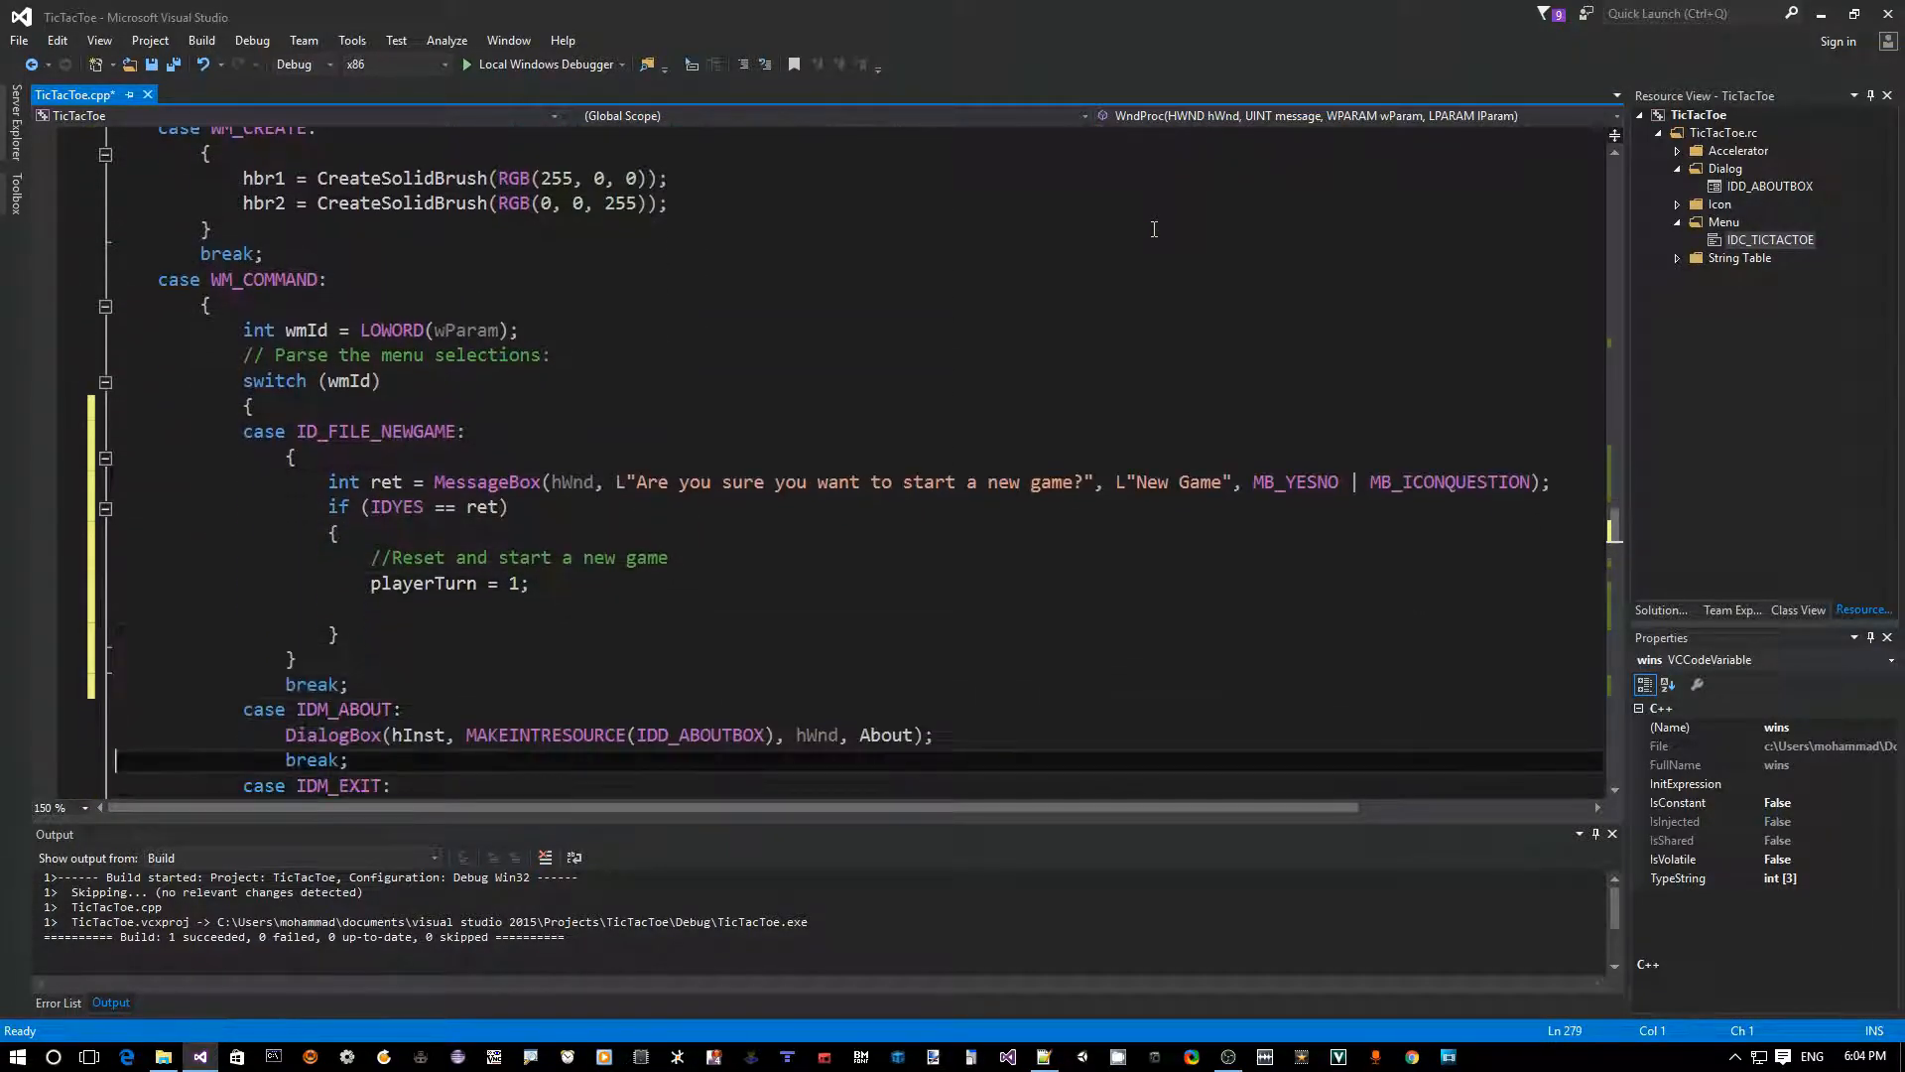
# - Paste the copied winner and gameBoard declarations after playerTurn = 1, keeping winner above gameBoard
pyautogui.press('Up')
pyautogui.press('Up')
pyautogui.press('Up')
pyautogui.write('int gameBoard[9] = { 0, 0, 0, 0, 0, 0 , 0, 0, 0 }; int winner = 0;')
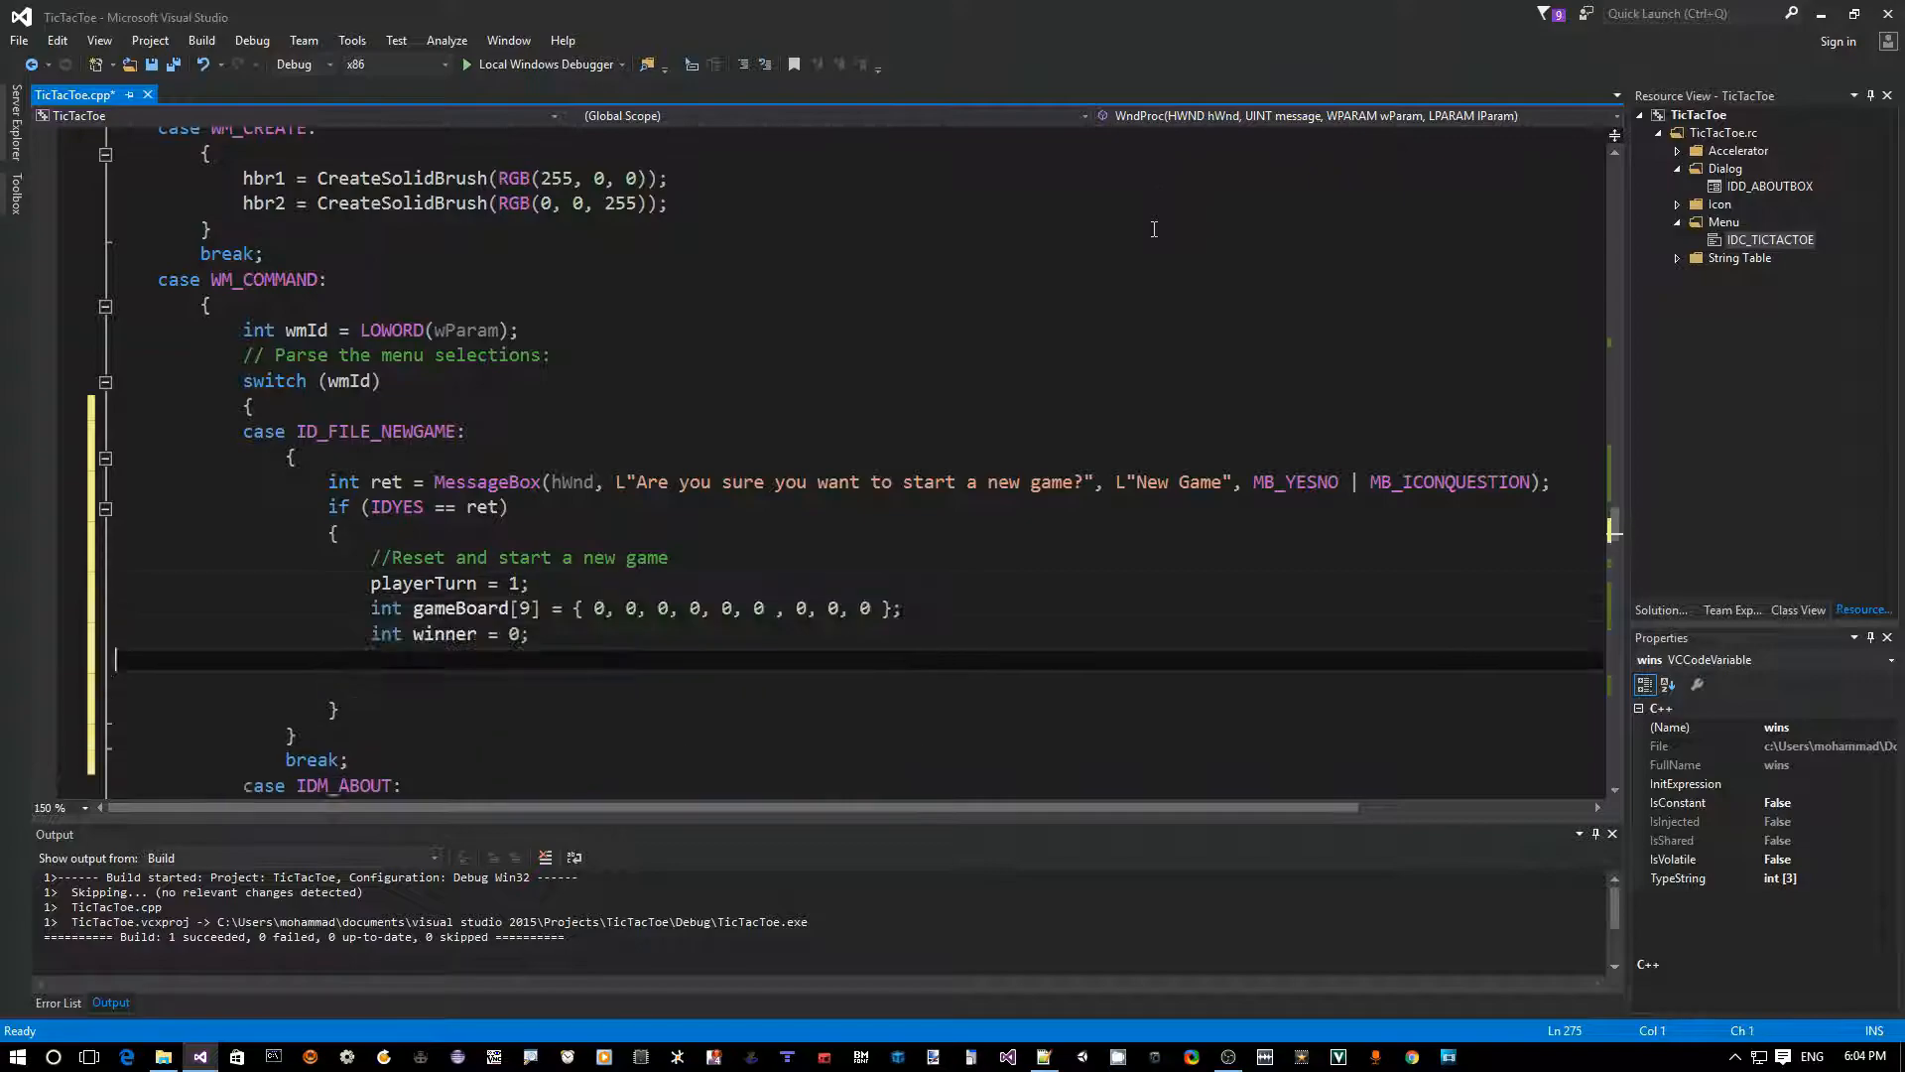
pyautogui.hotkey('shift', 'Up')
pyautogui.hotkey('shift', 'Up')
pyautogui.press('Delete')
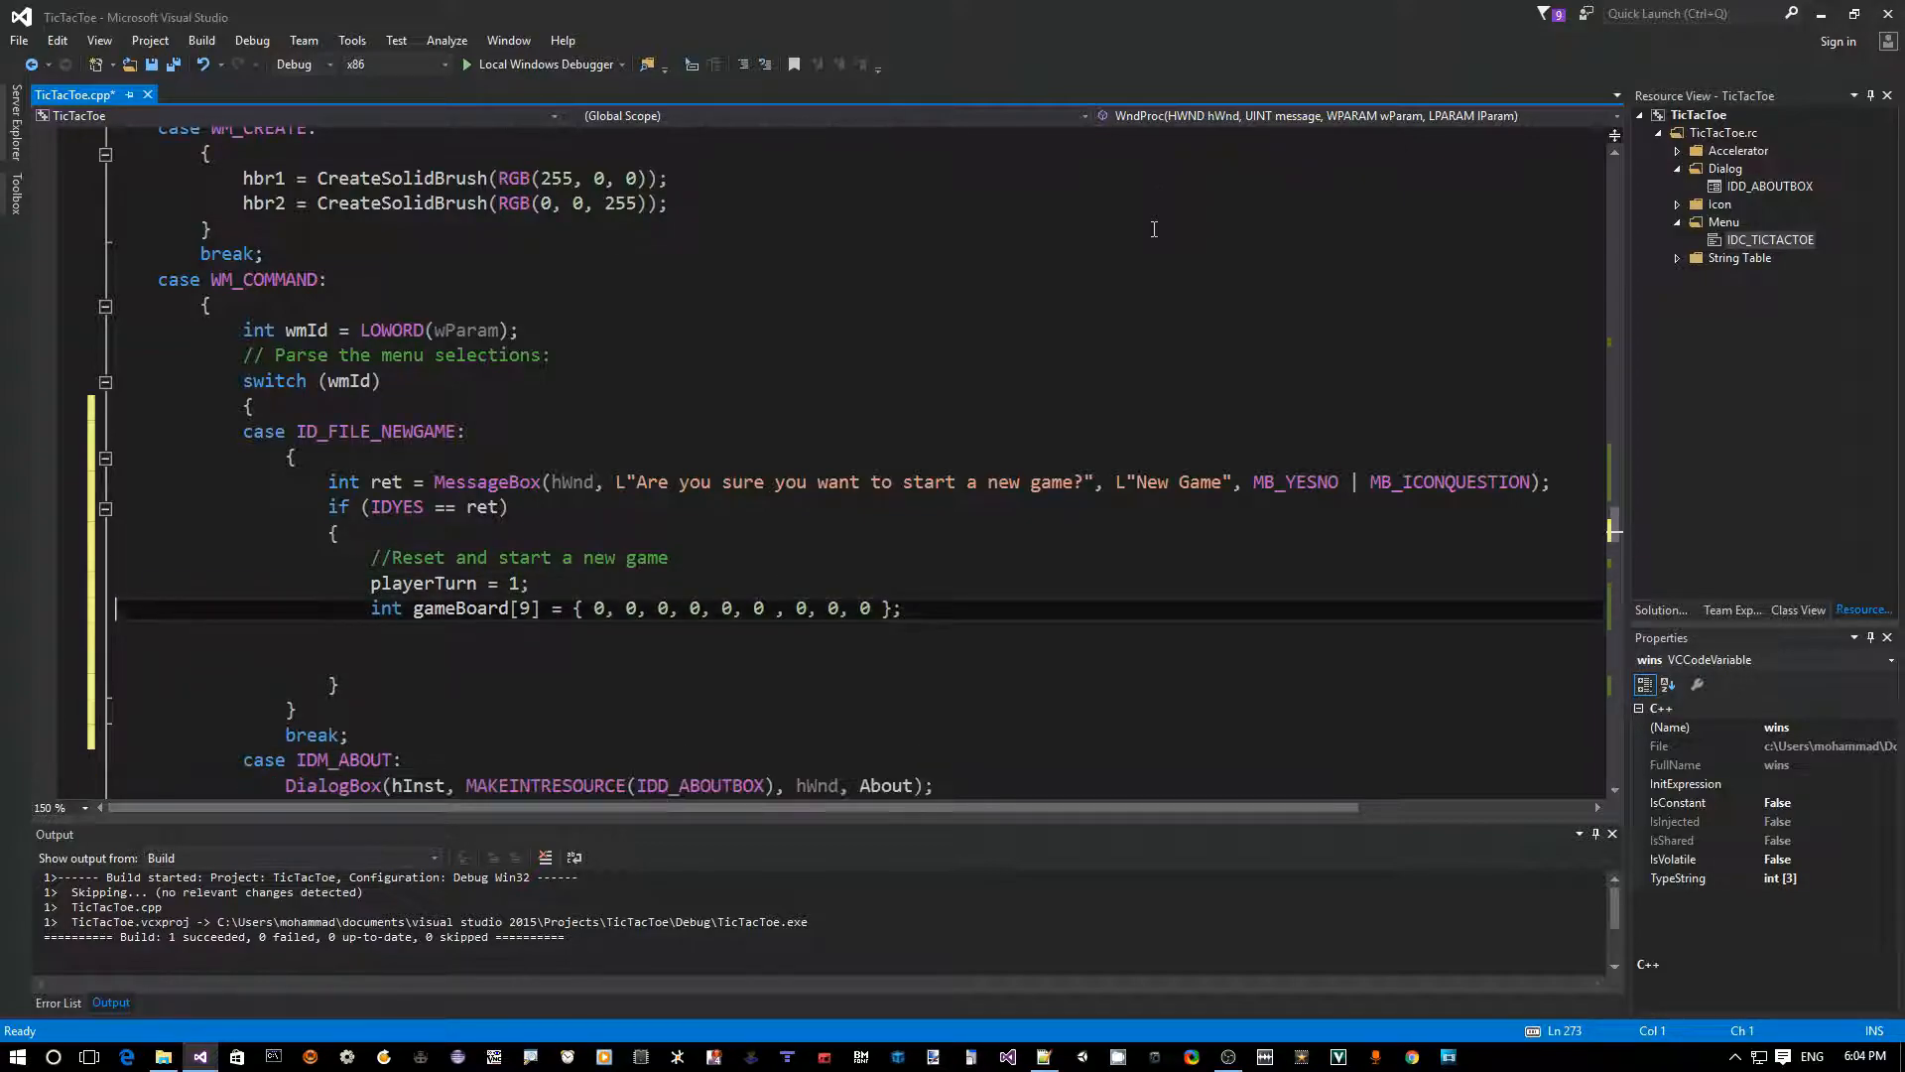
pyautogui.hotkey('ctrl', 'z')
# - Drop the leading int from both lines so winner and gameBoard are reassigned, not redeclared
pyautogui.hotkey('ctrl', 'shift', 'Right')
pyautogui.press('Delete')
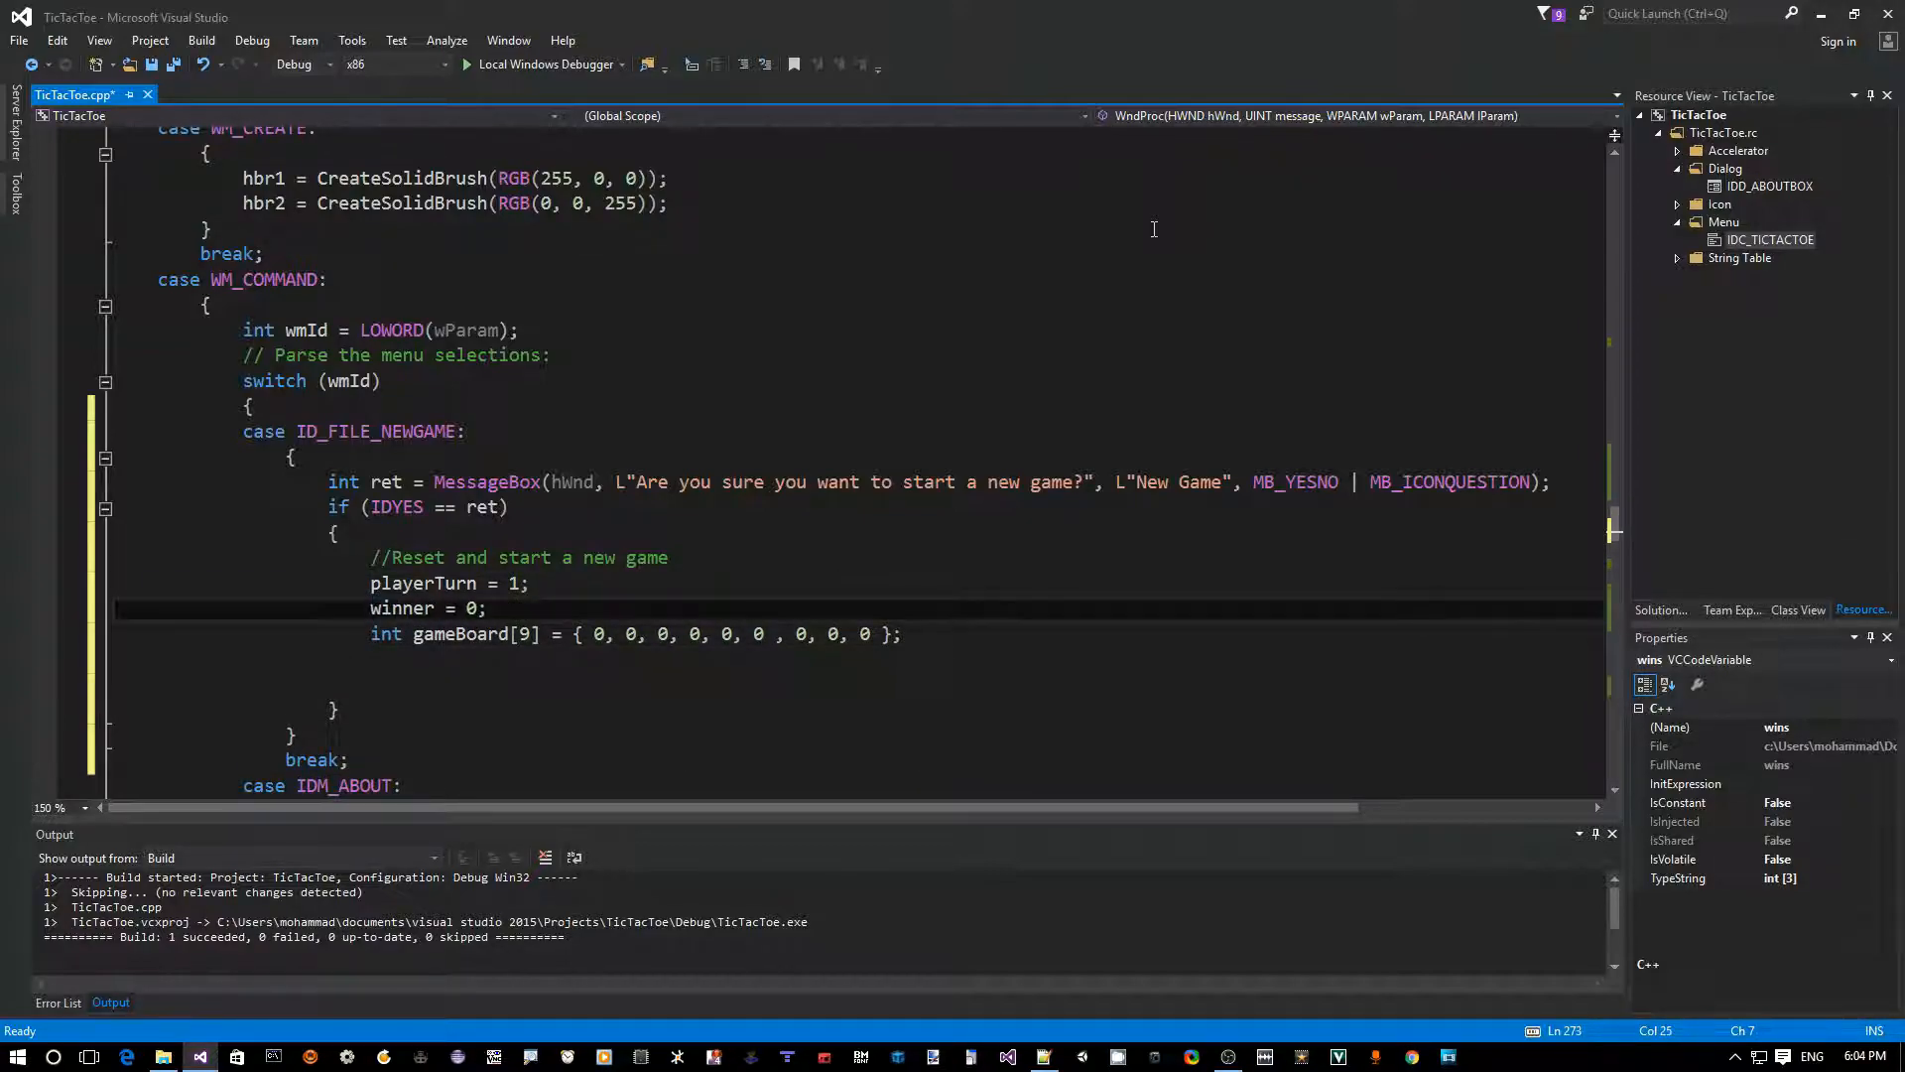
pyautogui.press('Down')
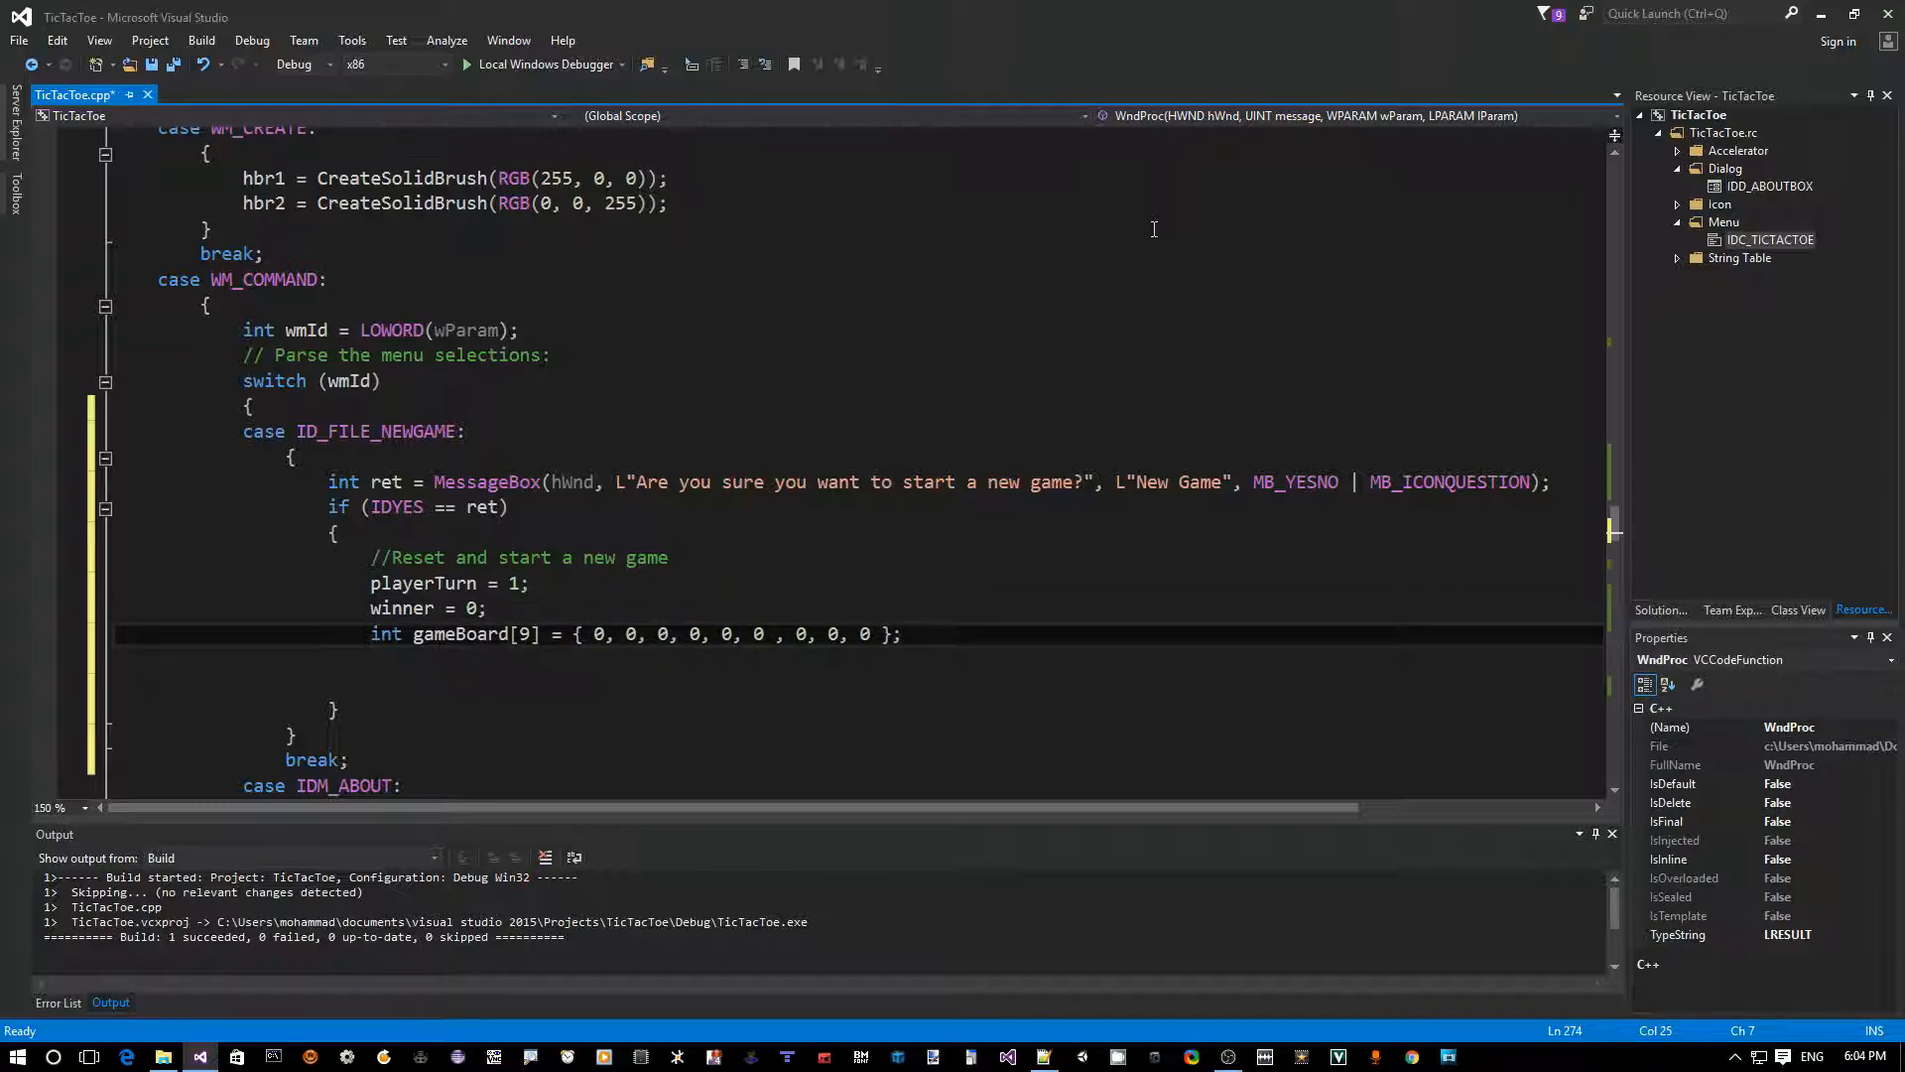
pyautogui.hotkey('shift', 'Right')
pyautogui.hotkey('shift', 'Right')
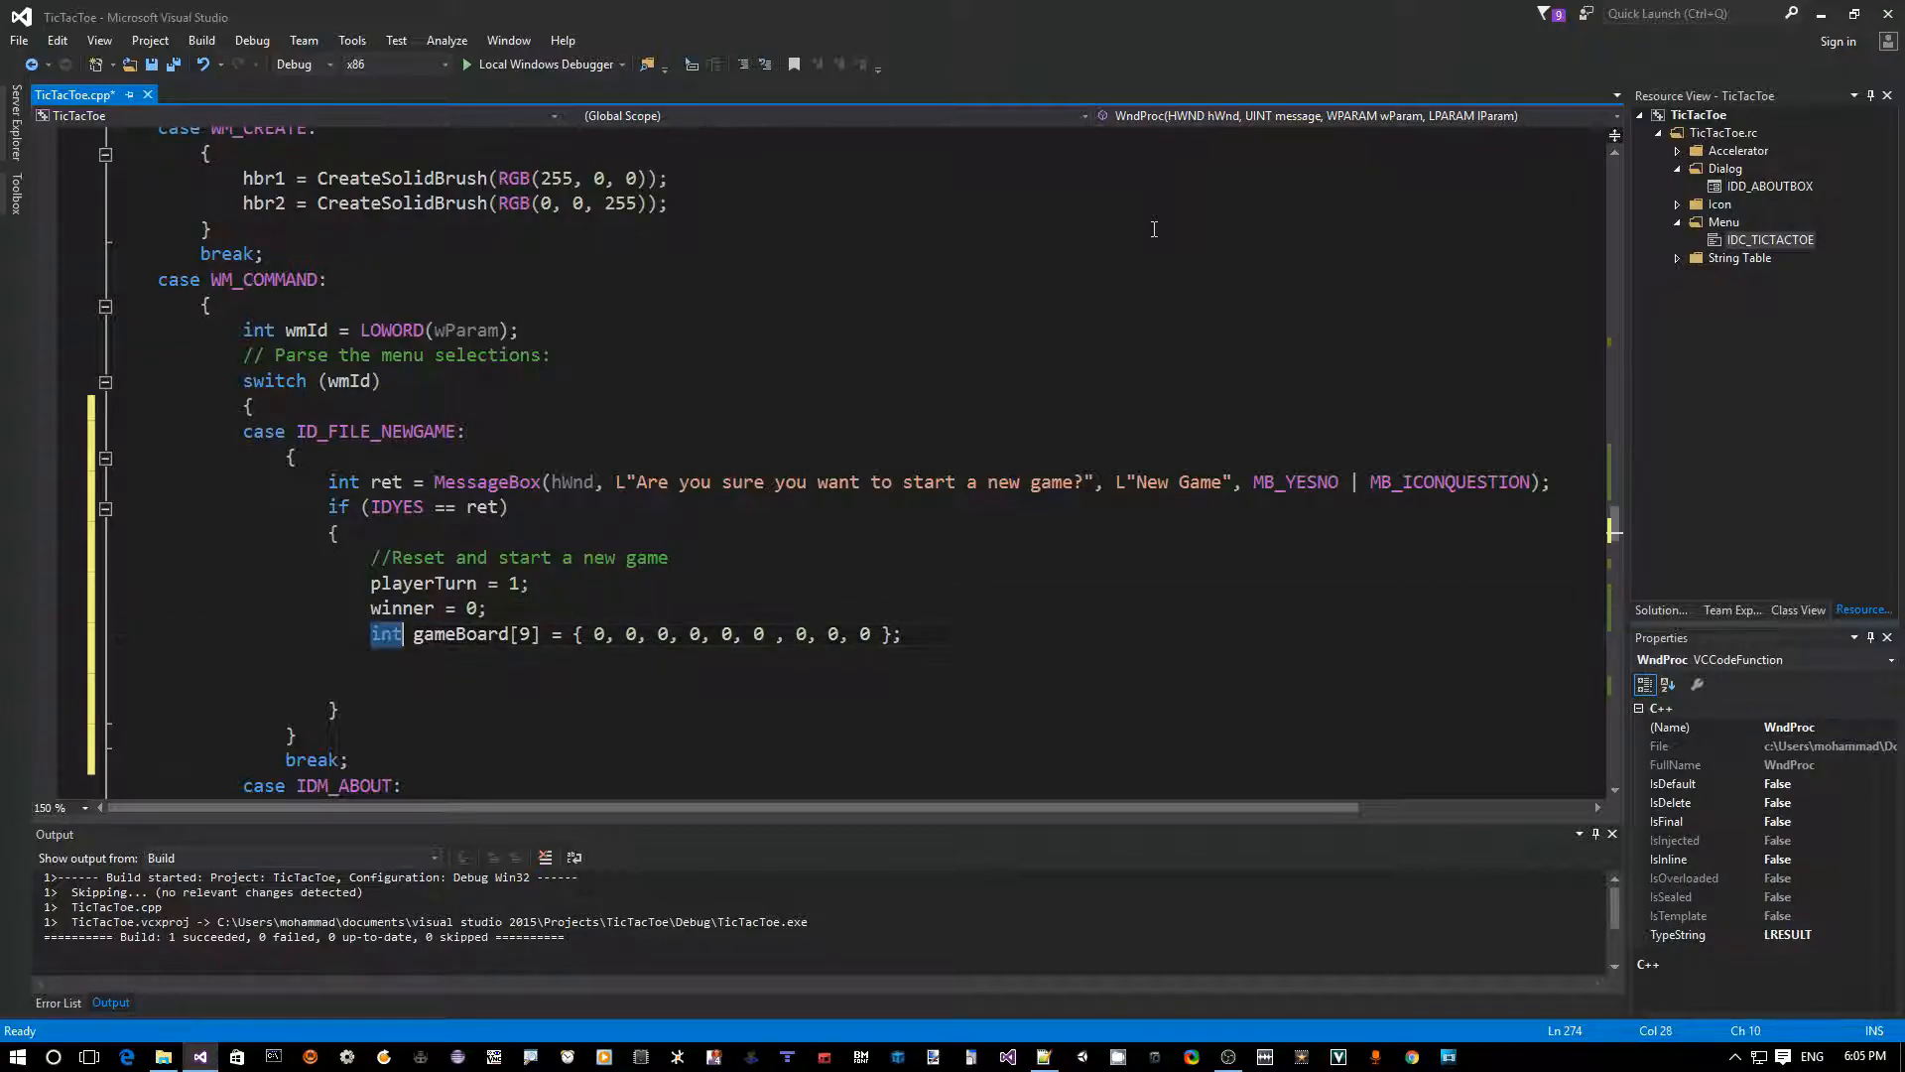
pyautogui.hotkey('shift', 'Right')
pyautogui.hotkey('shift', 'Right')
pyautogui.press('Delete')
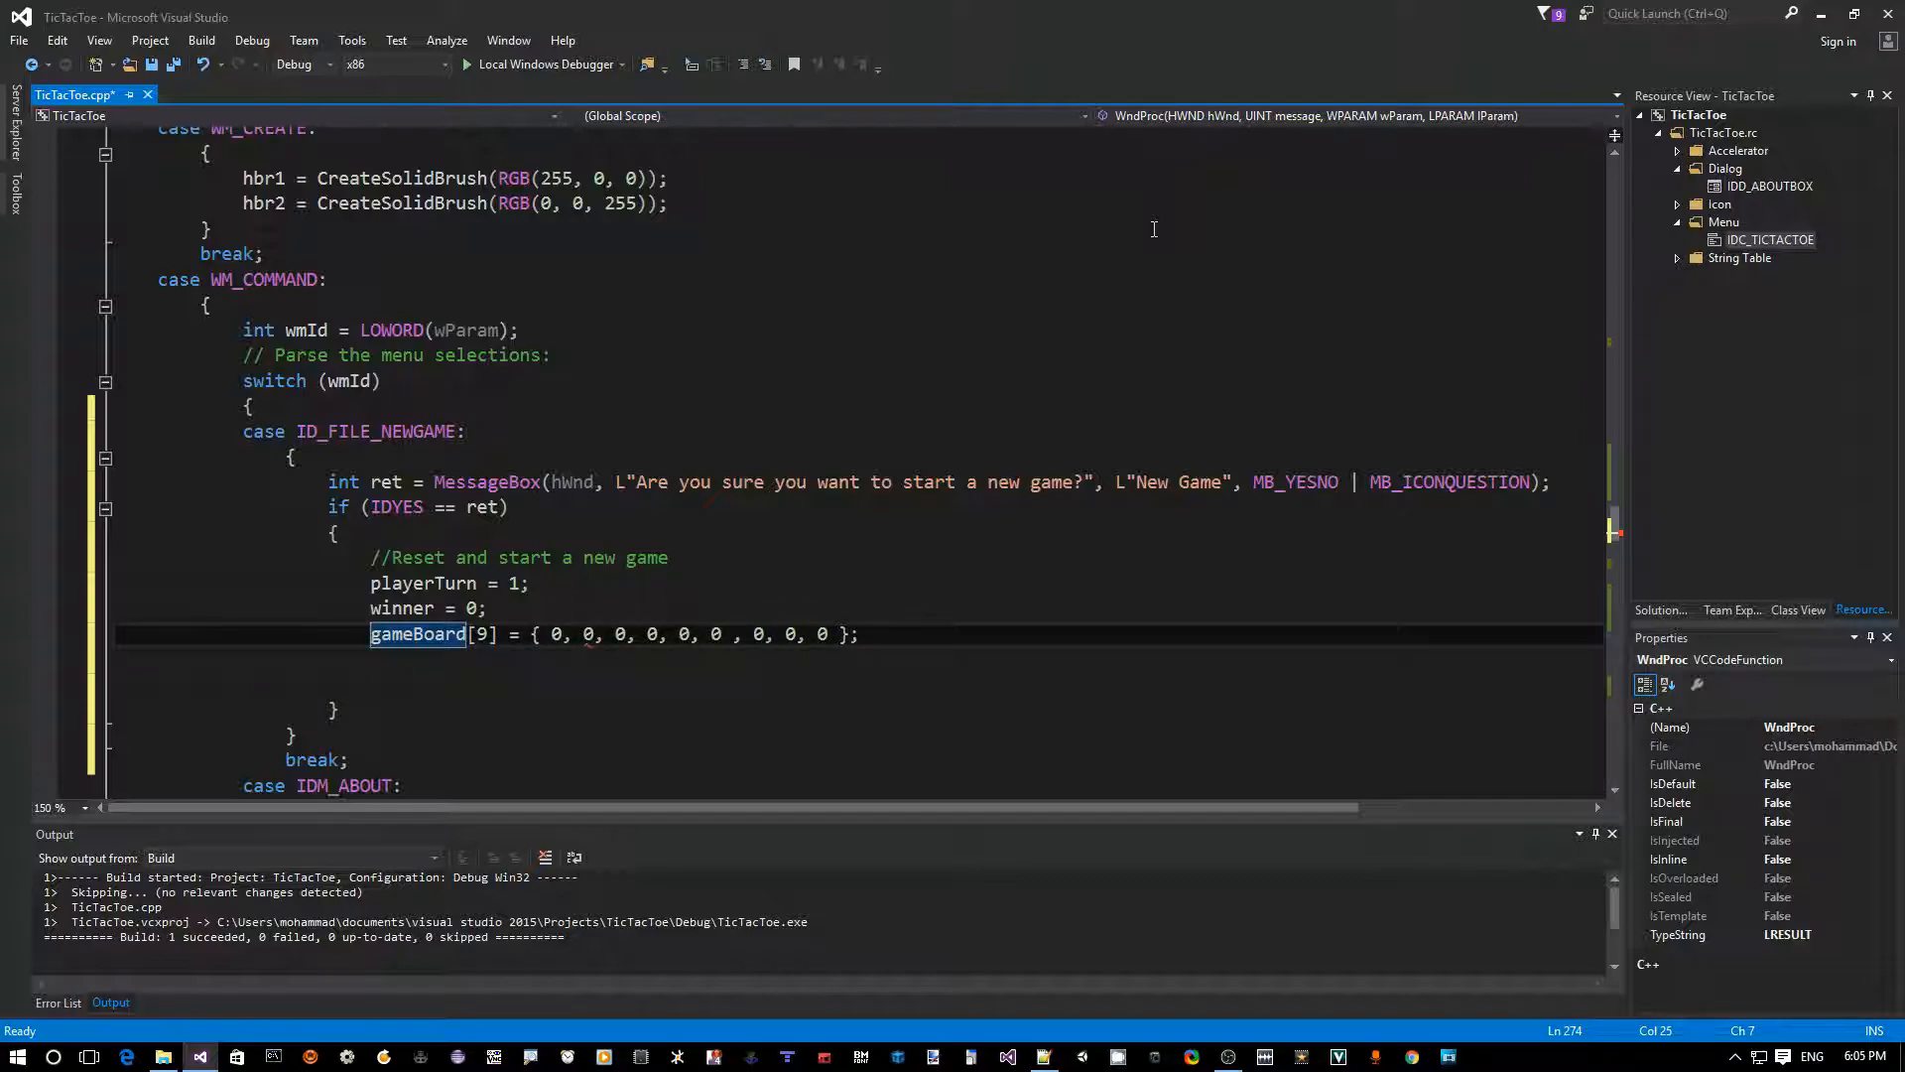
pyautogui.hotkey('shift', 'End')
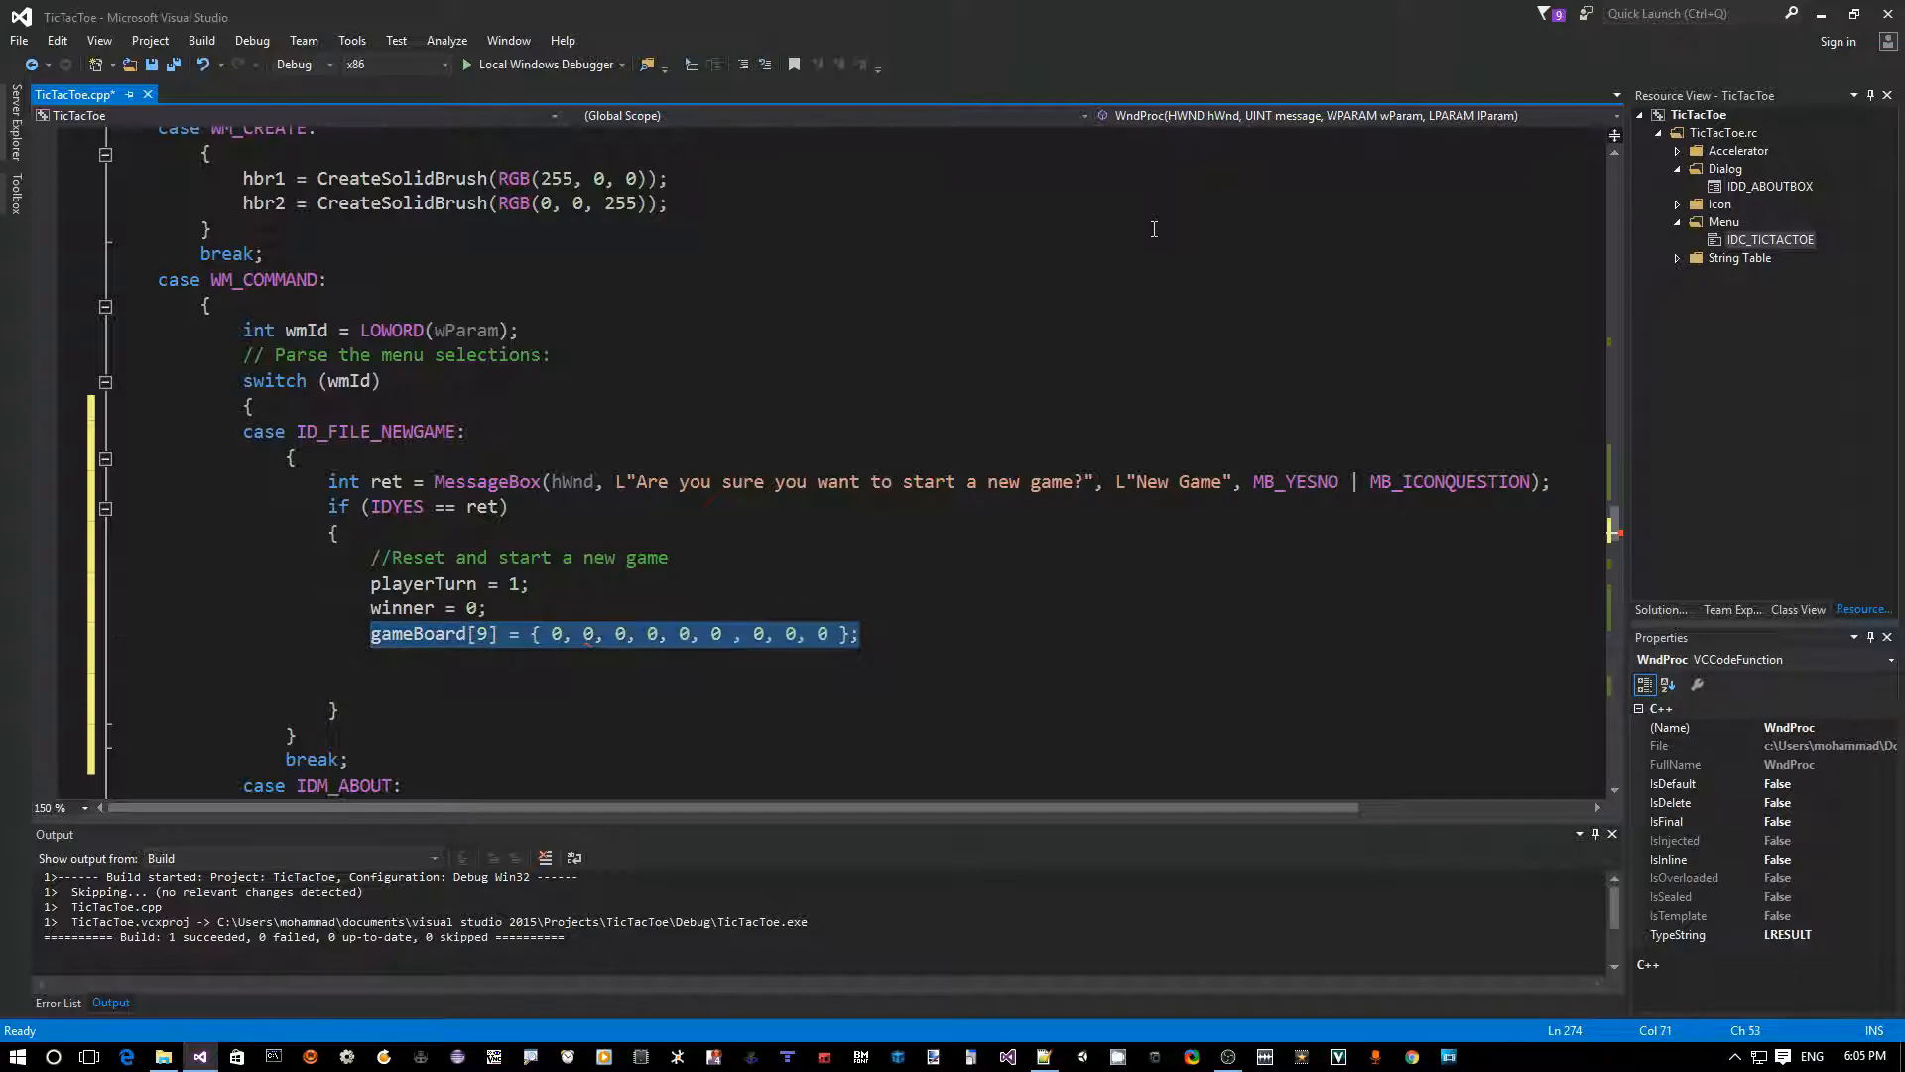
pyautogui.write('ZeroMemo')
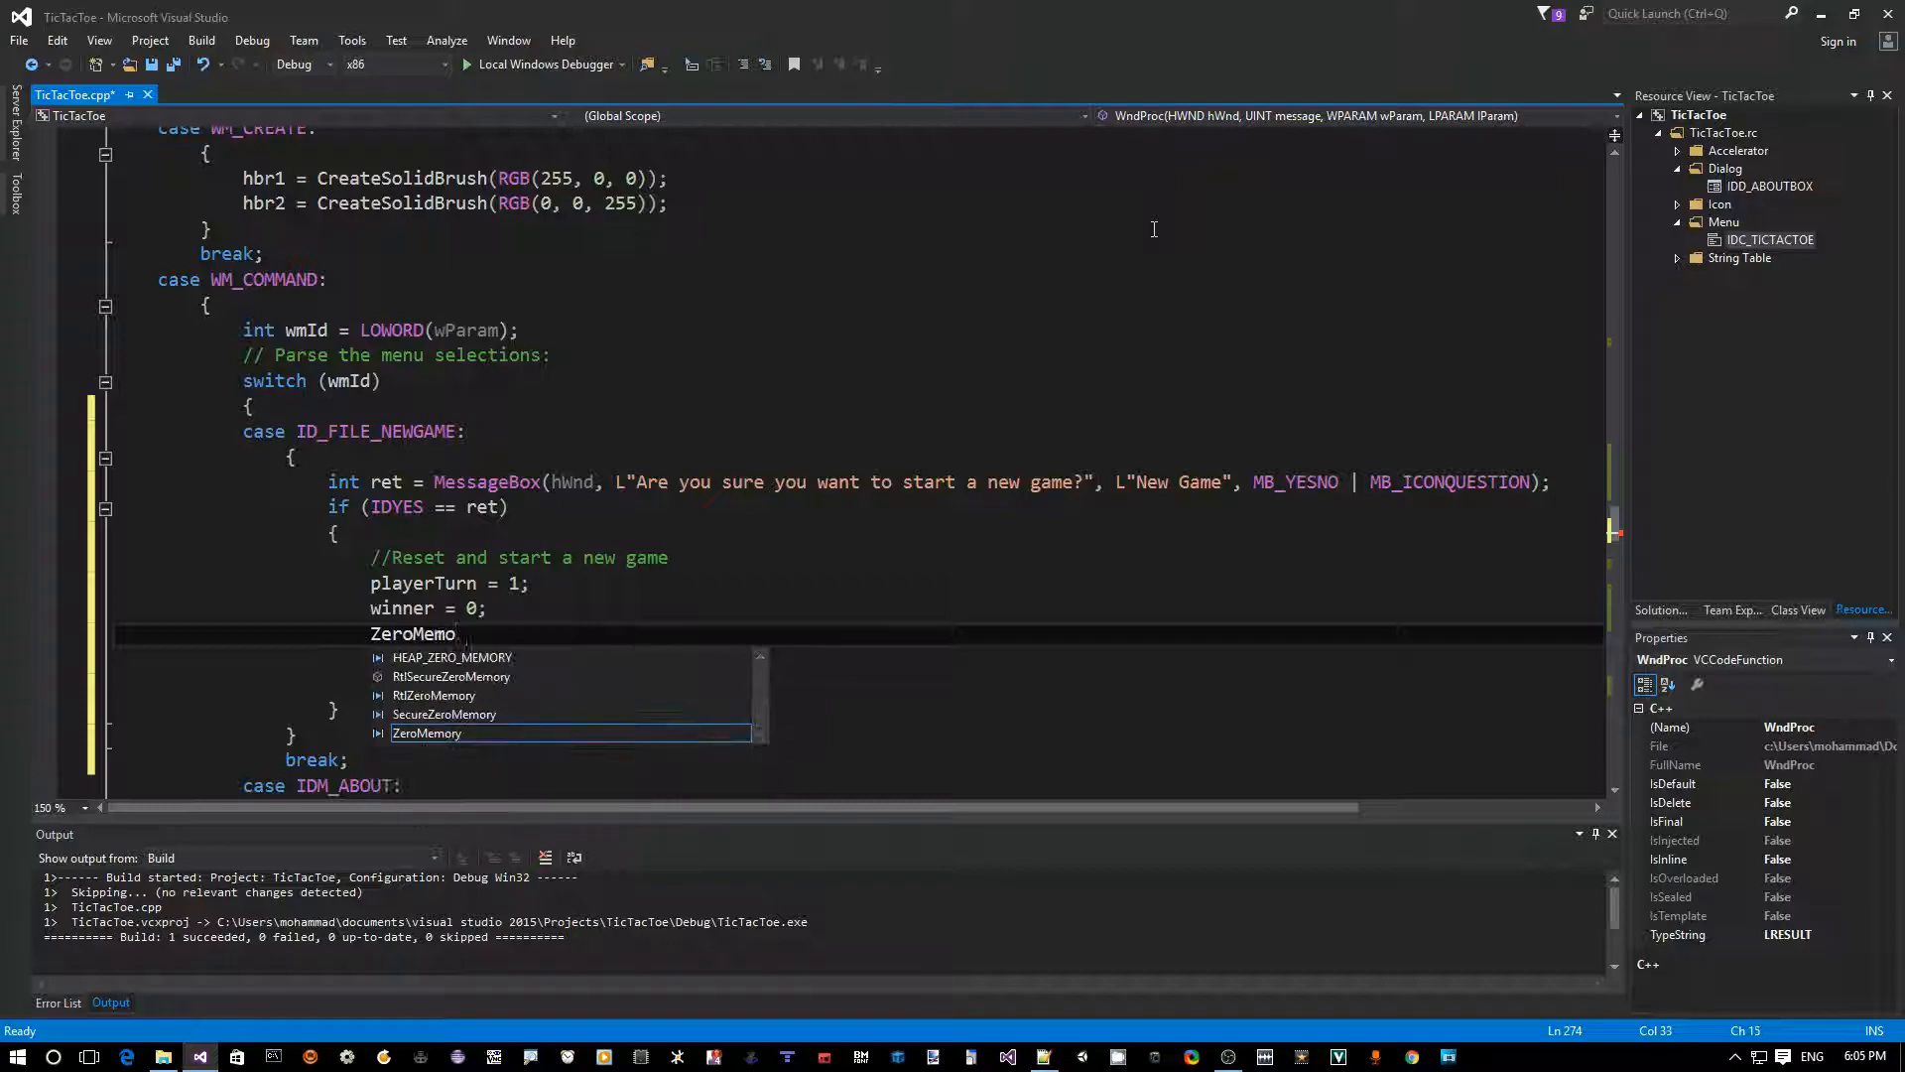
pyautogui.write('ry(')
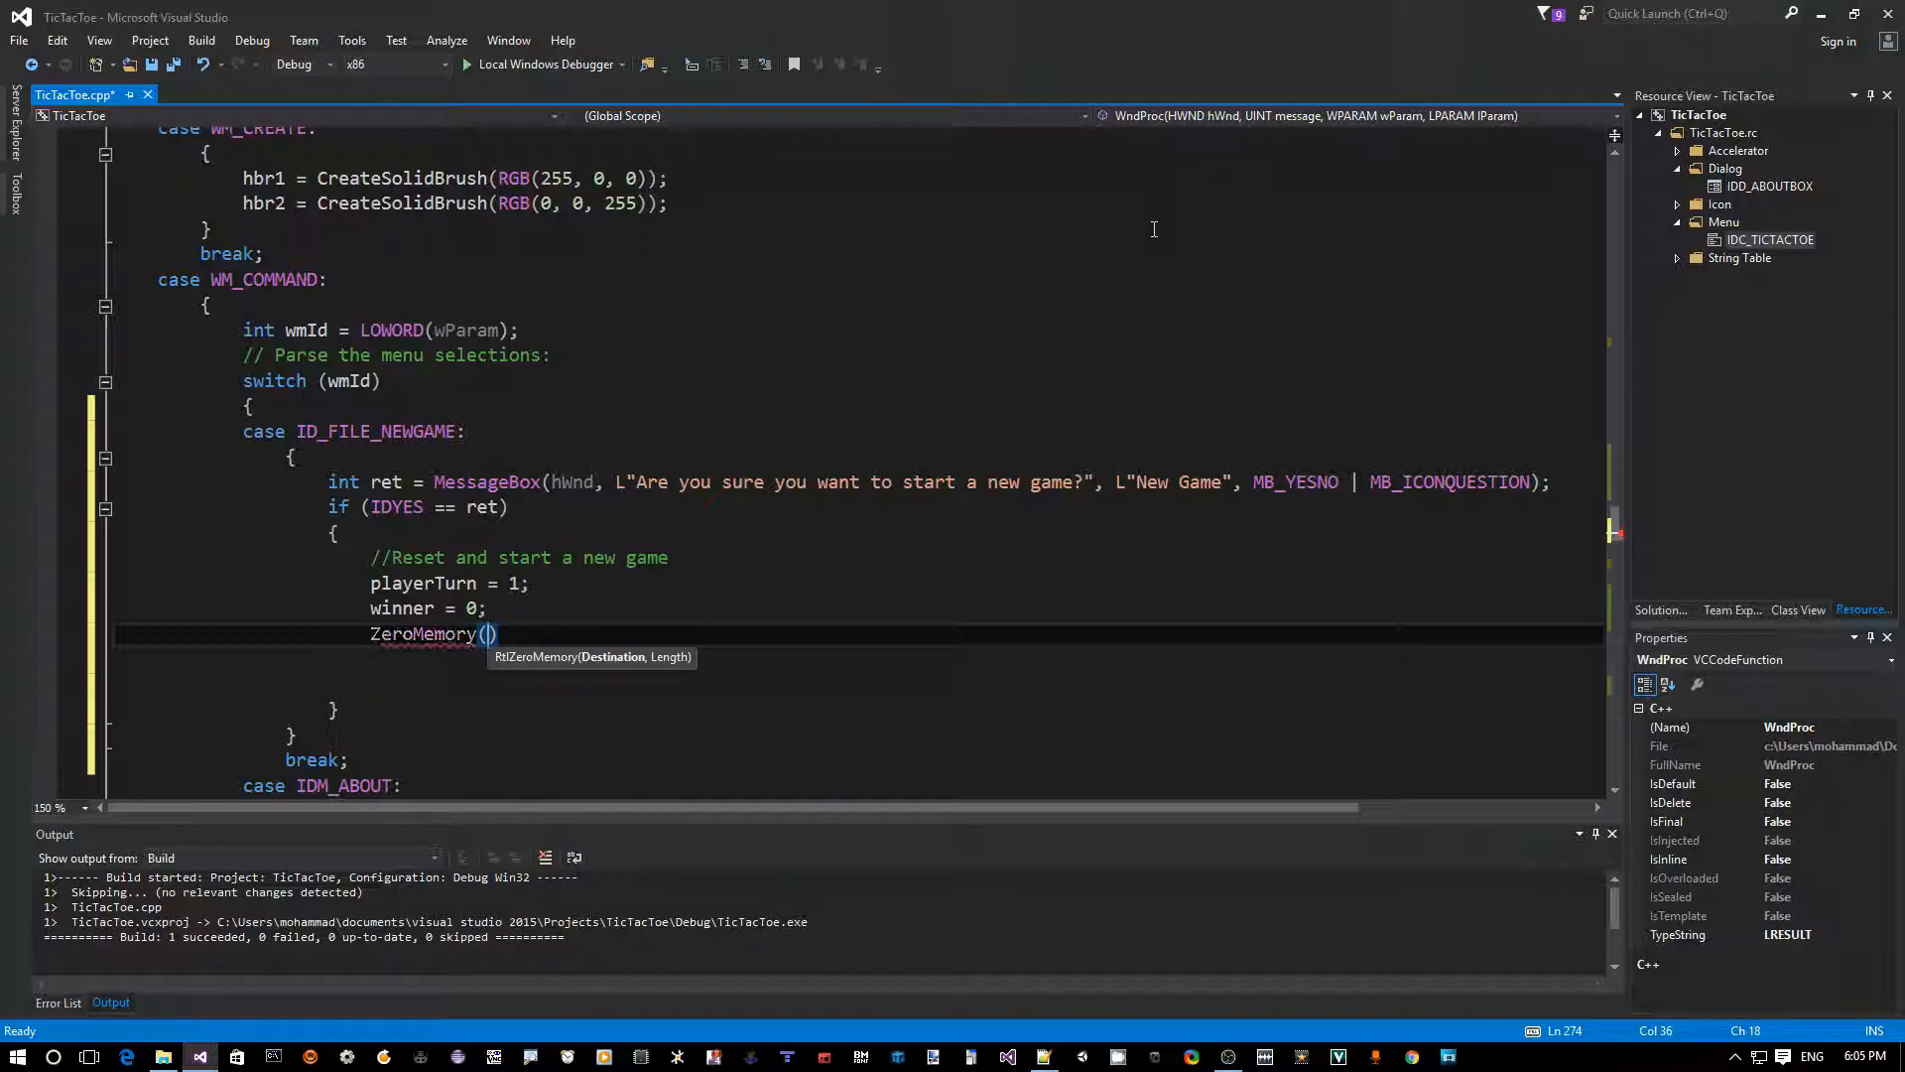
pyautogui.write('gameB')
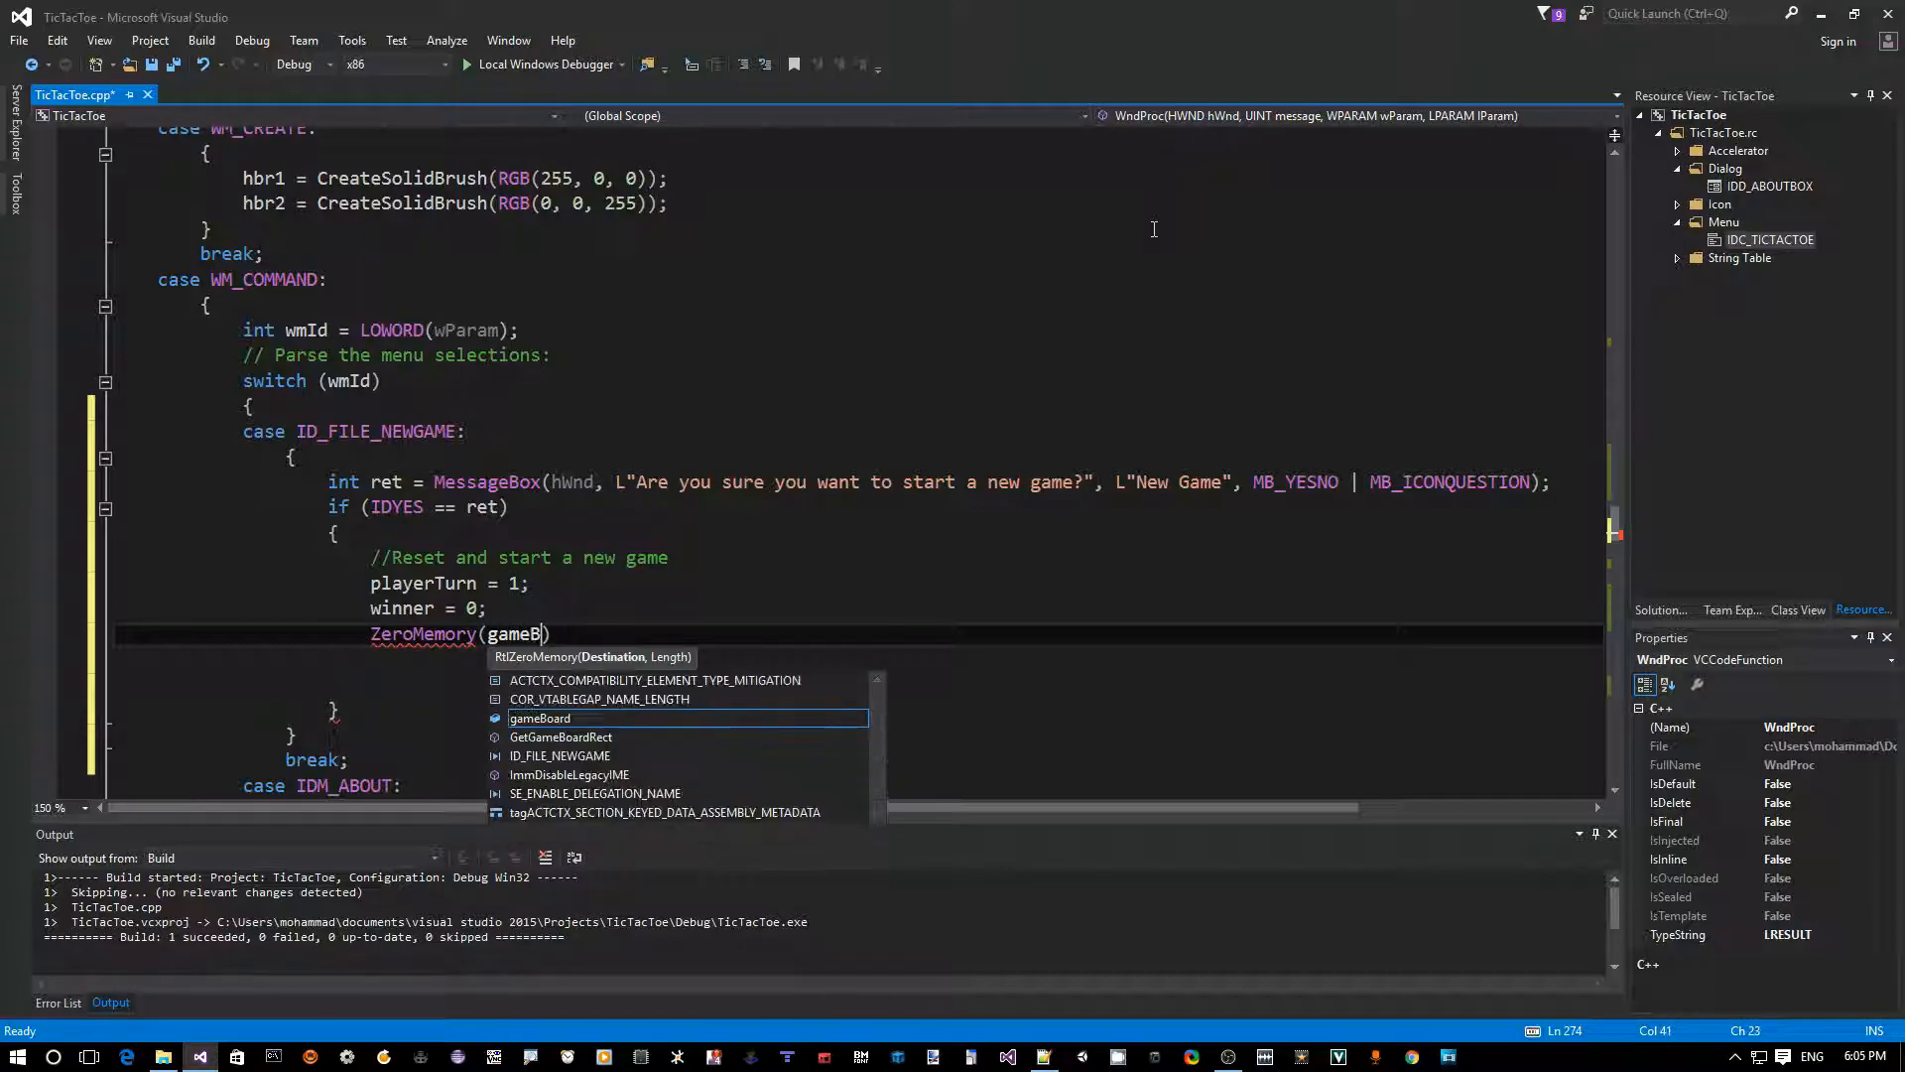
pyautogui.write('oard, ')
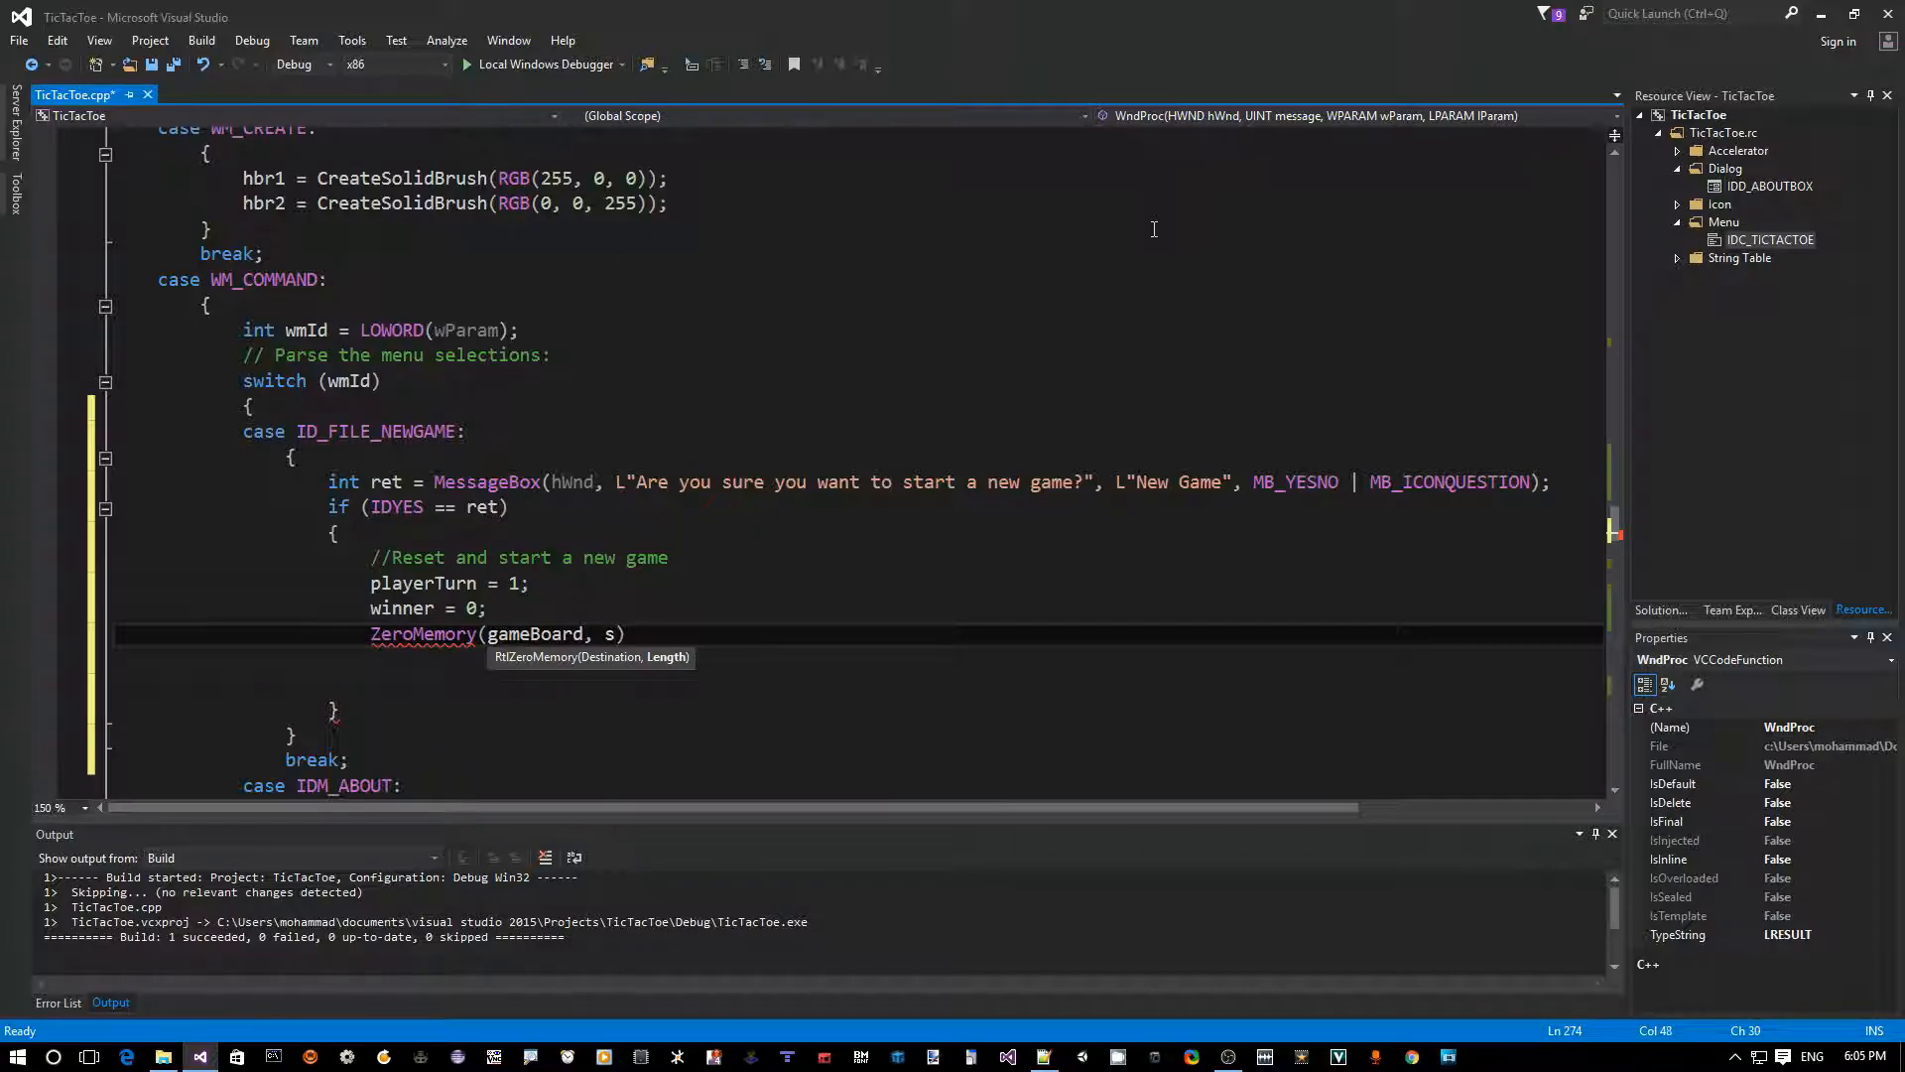
pyautogui.write('sizeof(gameBo')
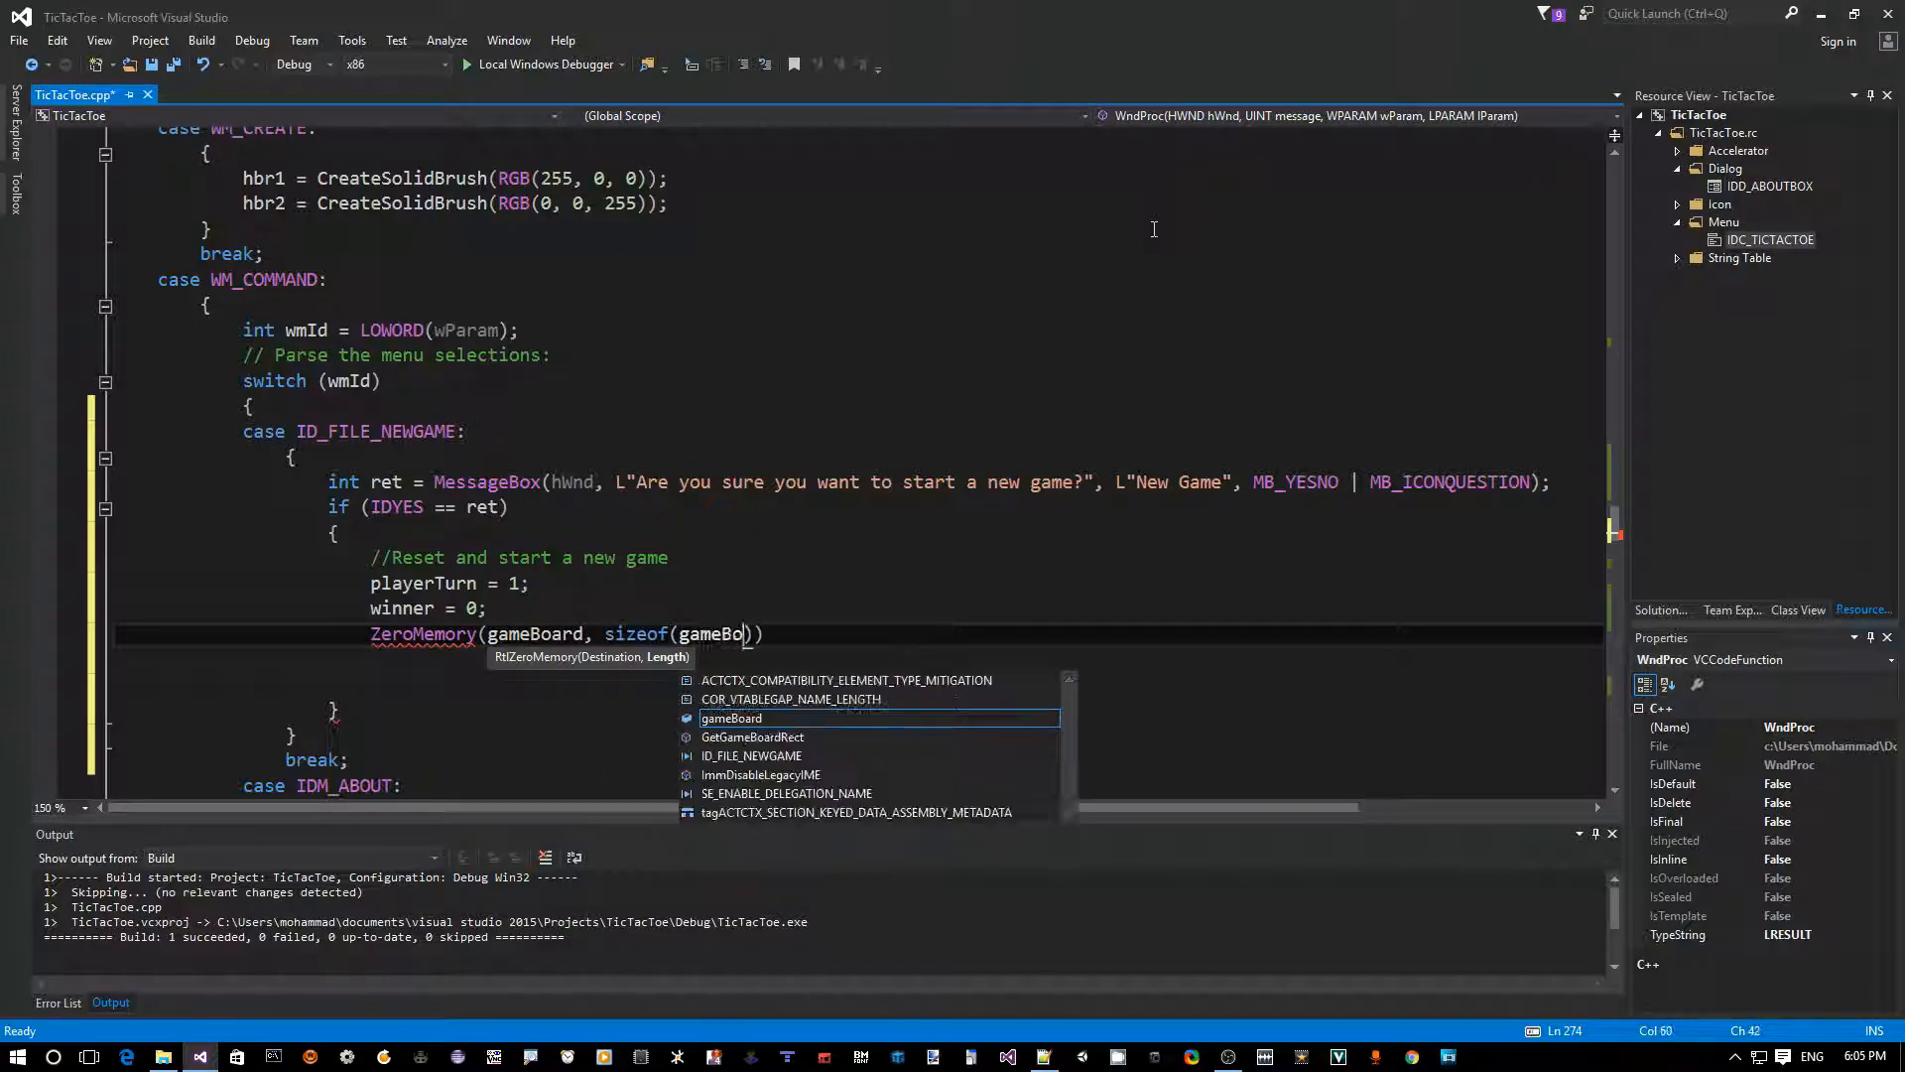
pyautogui.write('ard));')
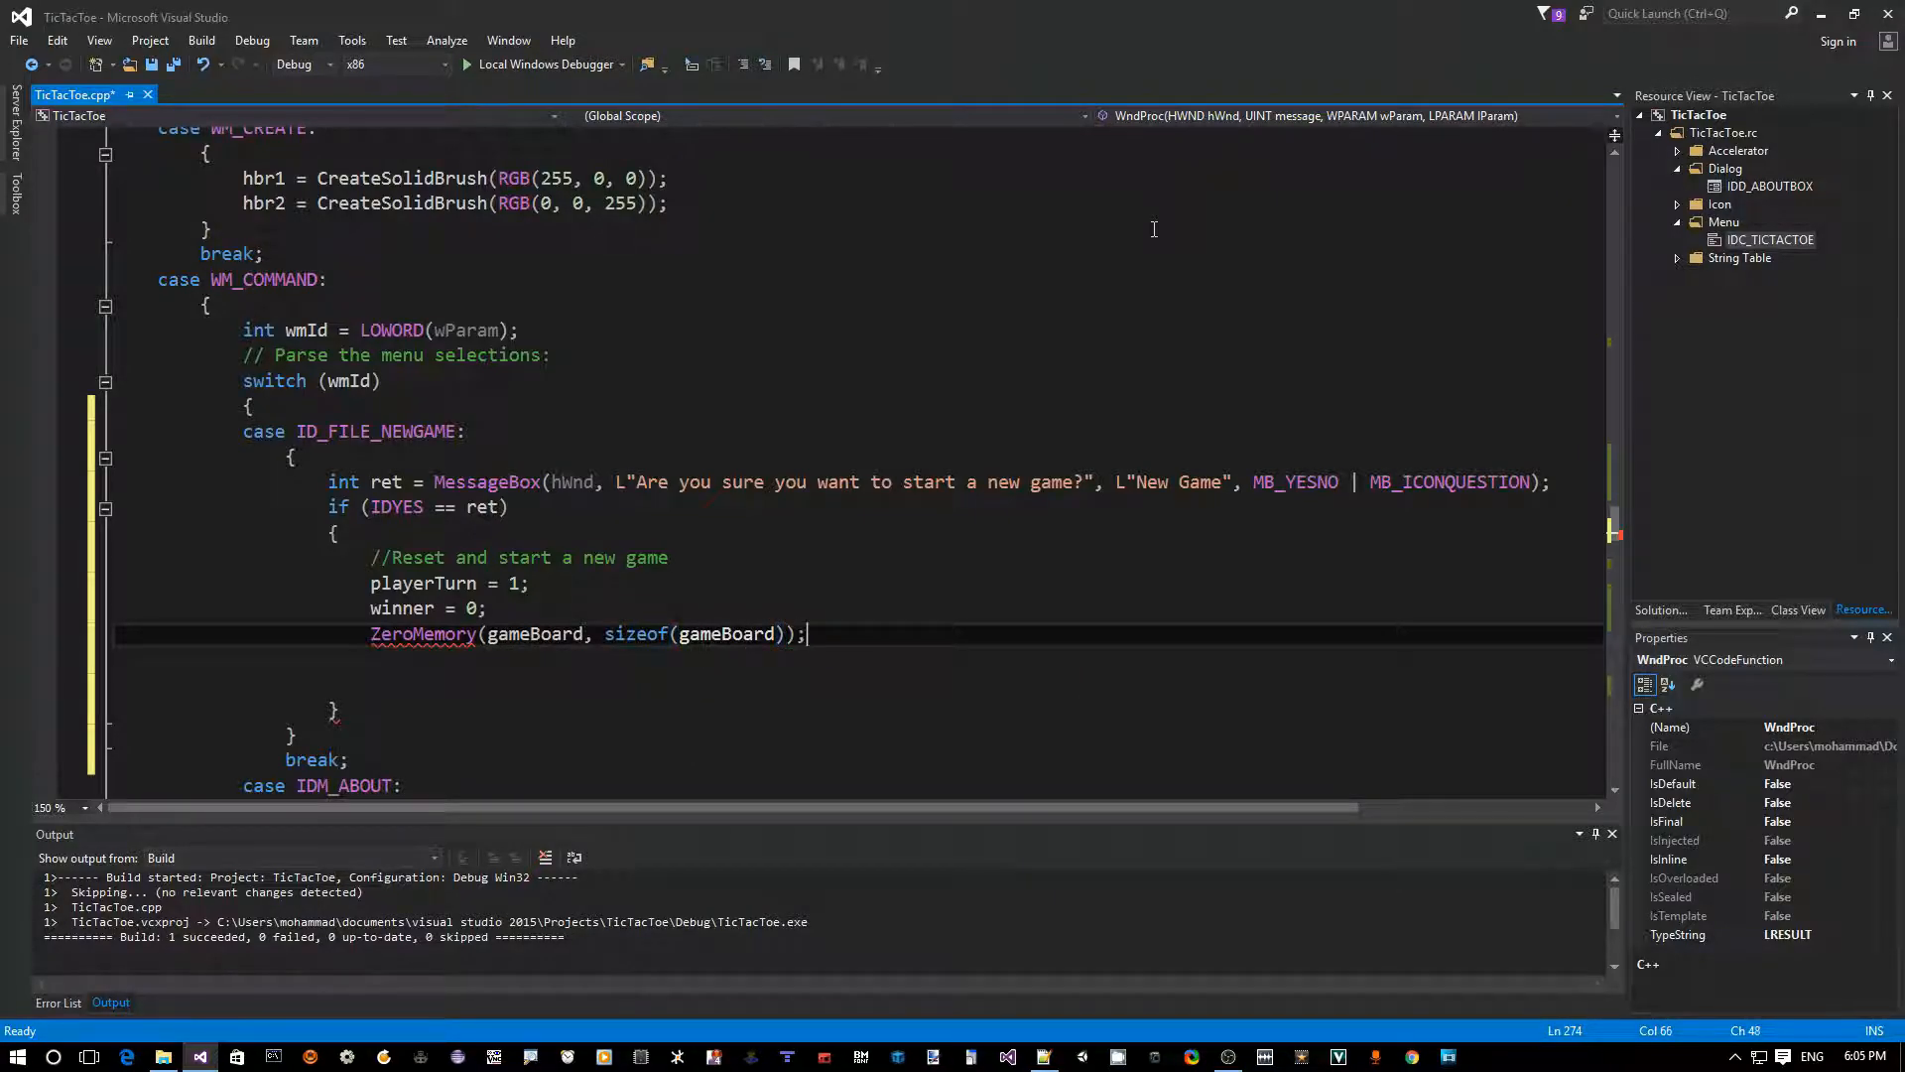
# - Clear the board with ZeroMemory(gameBoard, sizeof(gameBoard)); replacing the zero-filled array line
pyautogui.press('Return')
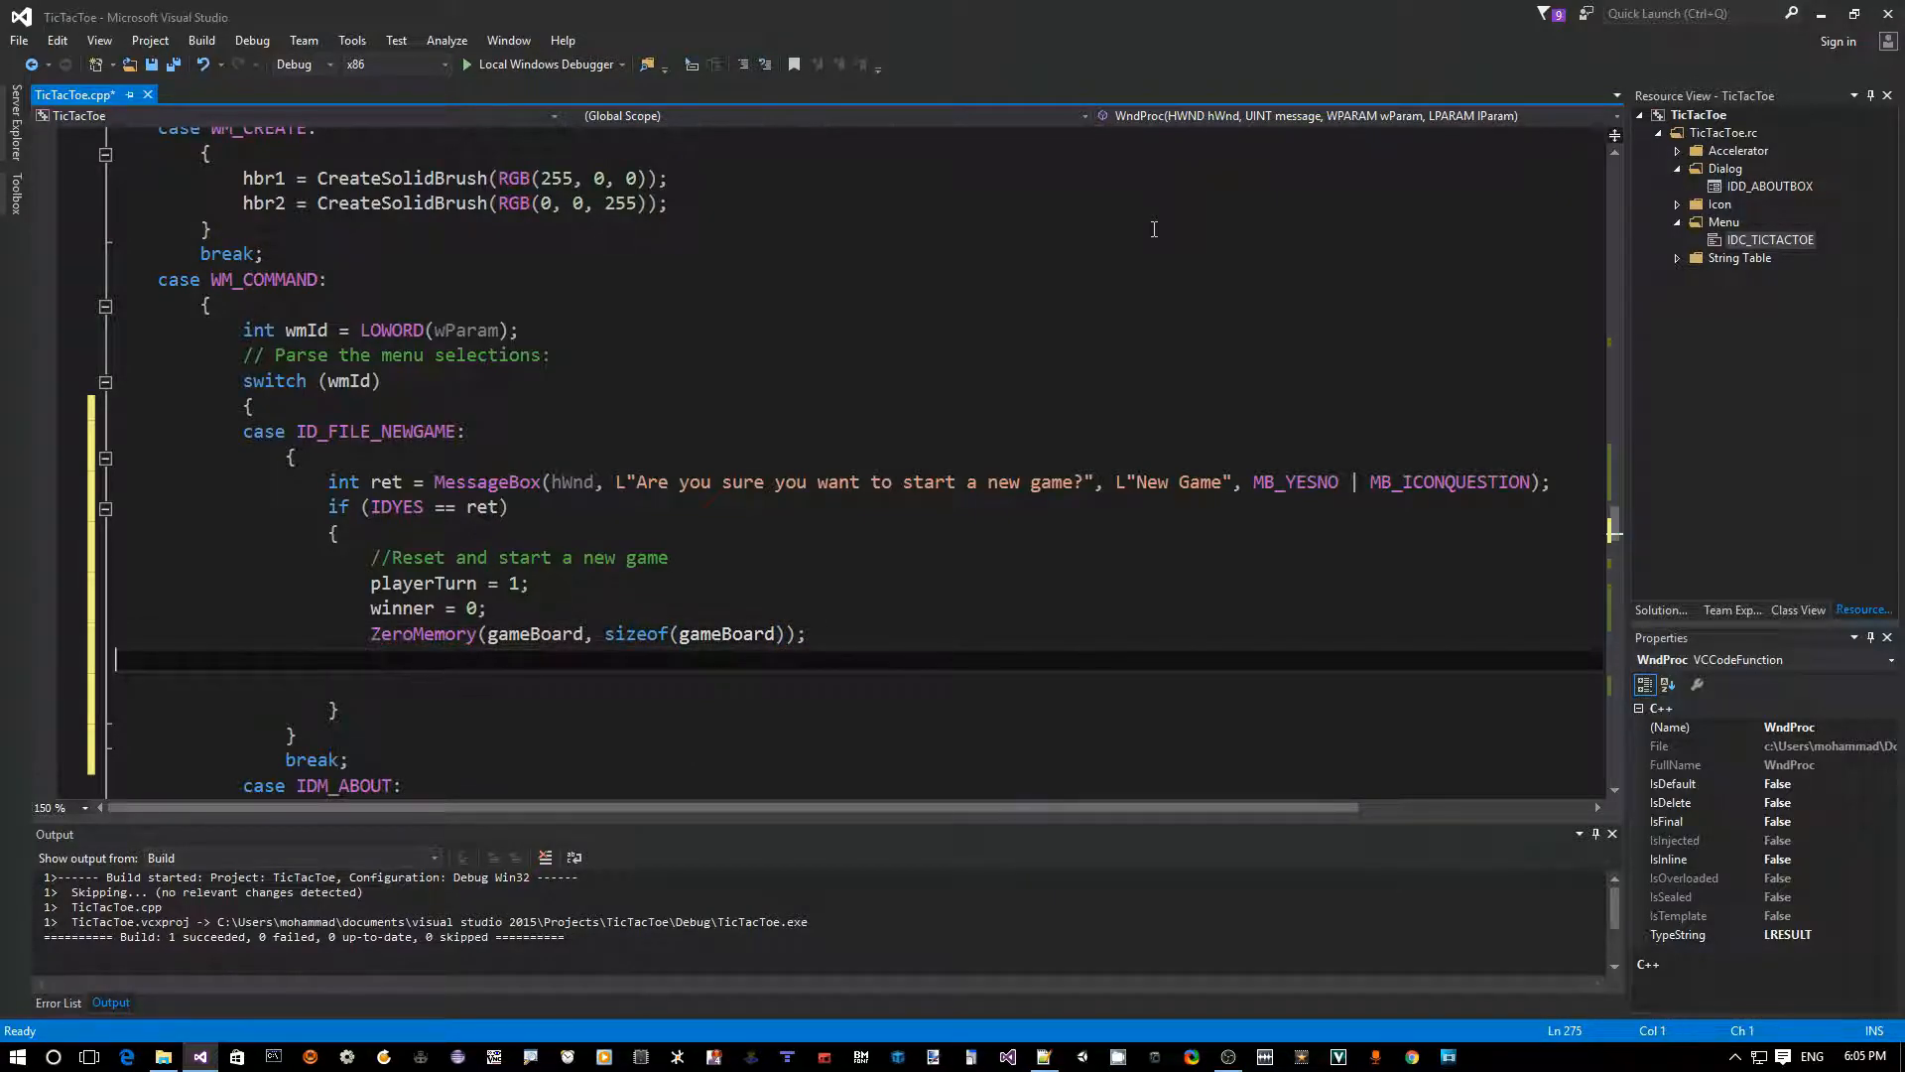
pyautogui.press('Delete')
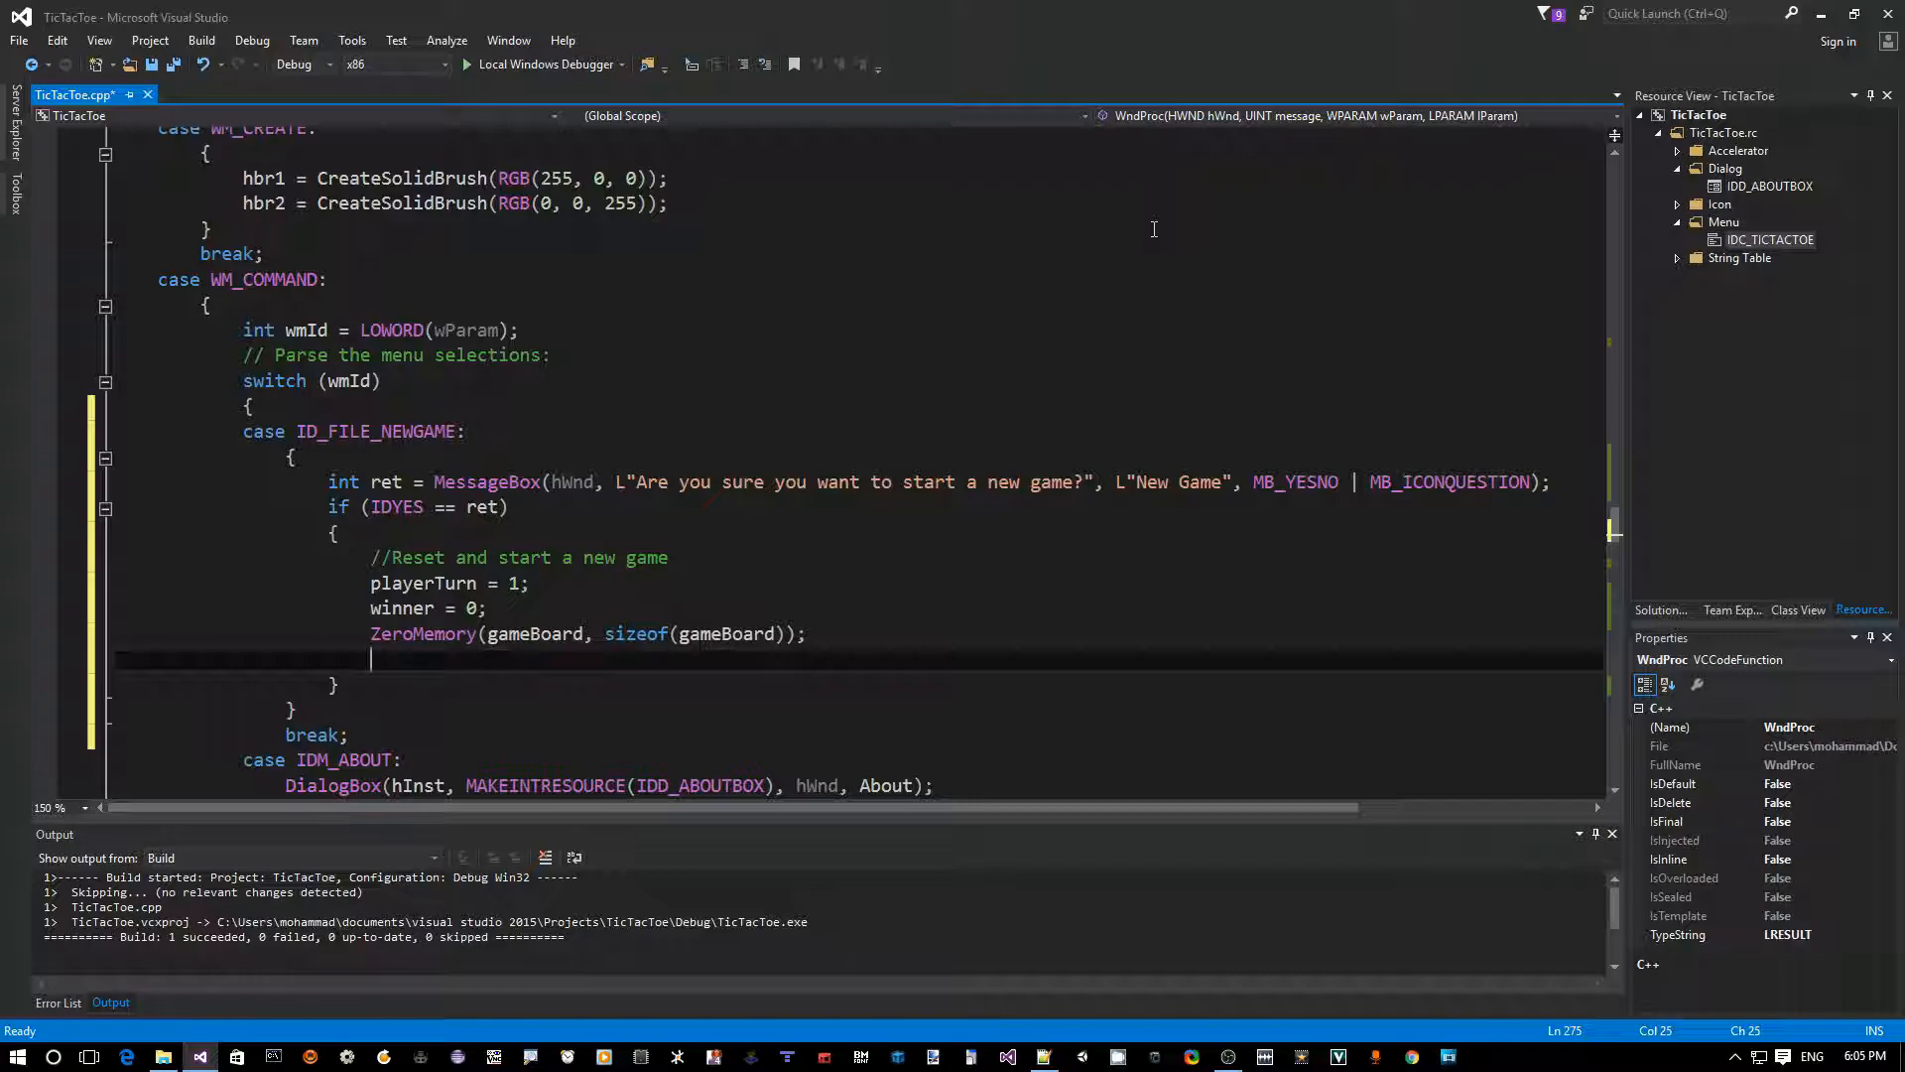
pyautogui.write('//Force a')
pyautogui.write(' paint mess')
pyautogui.write('age')
# - Add a '//Force a paint message' comment followed by InvalidateRect(hWnd, NULL, TRUE);
pyautogui.press('Return')
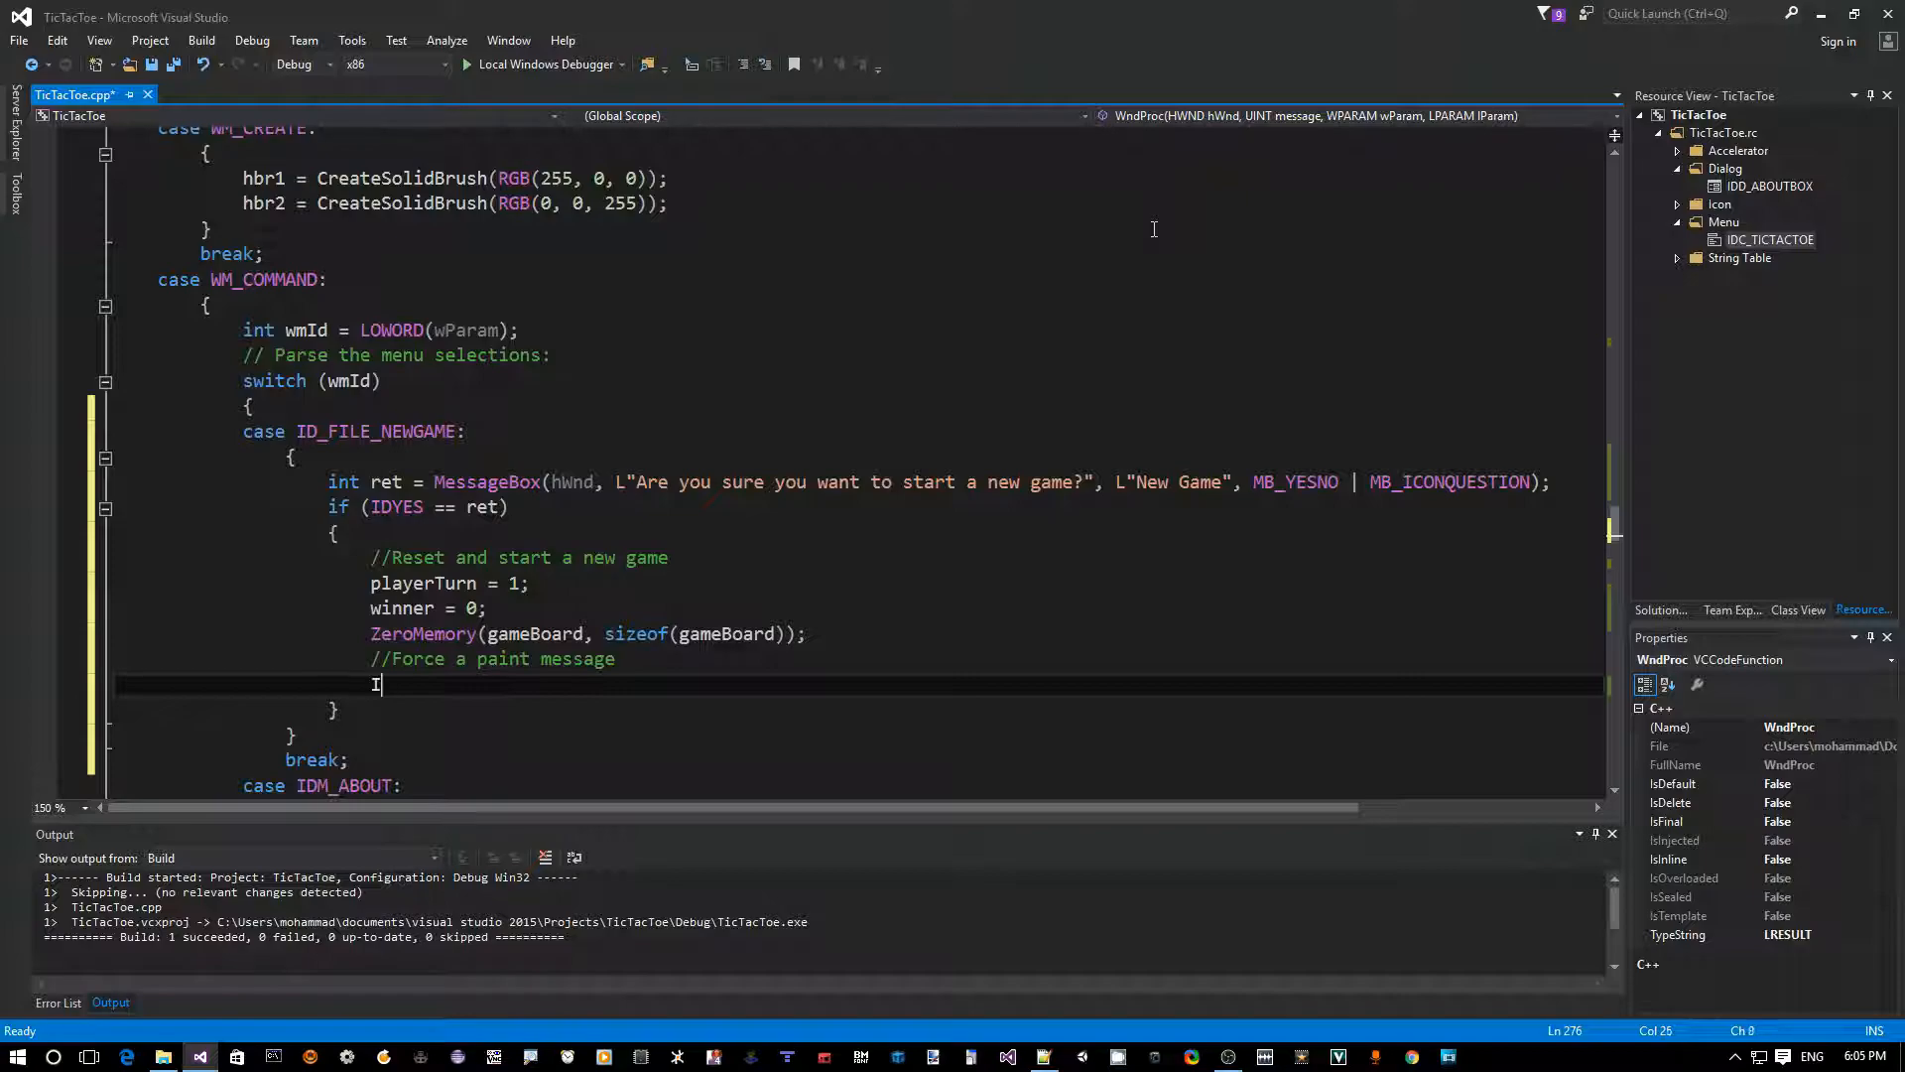
pyautogui.write('InvalidateRec')
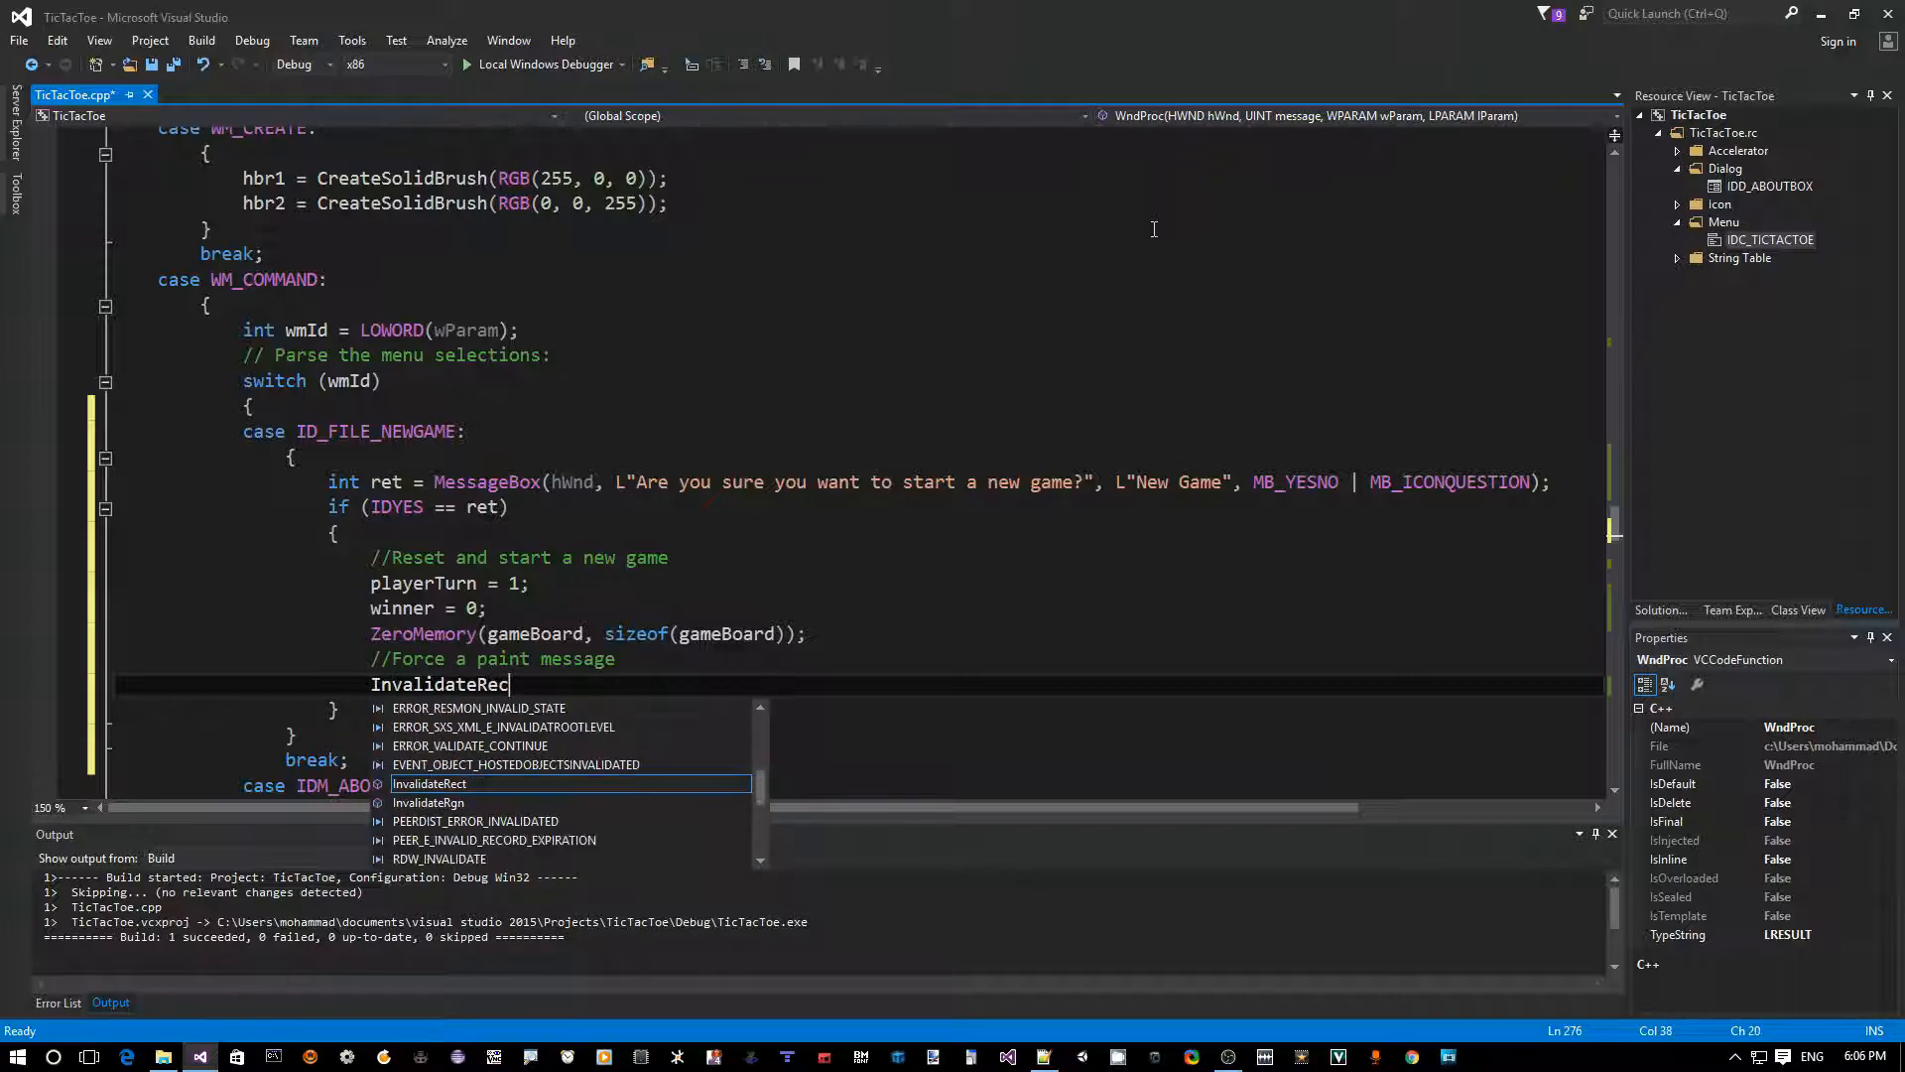
pyautogui.write('t(')
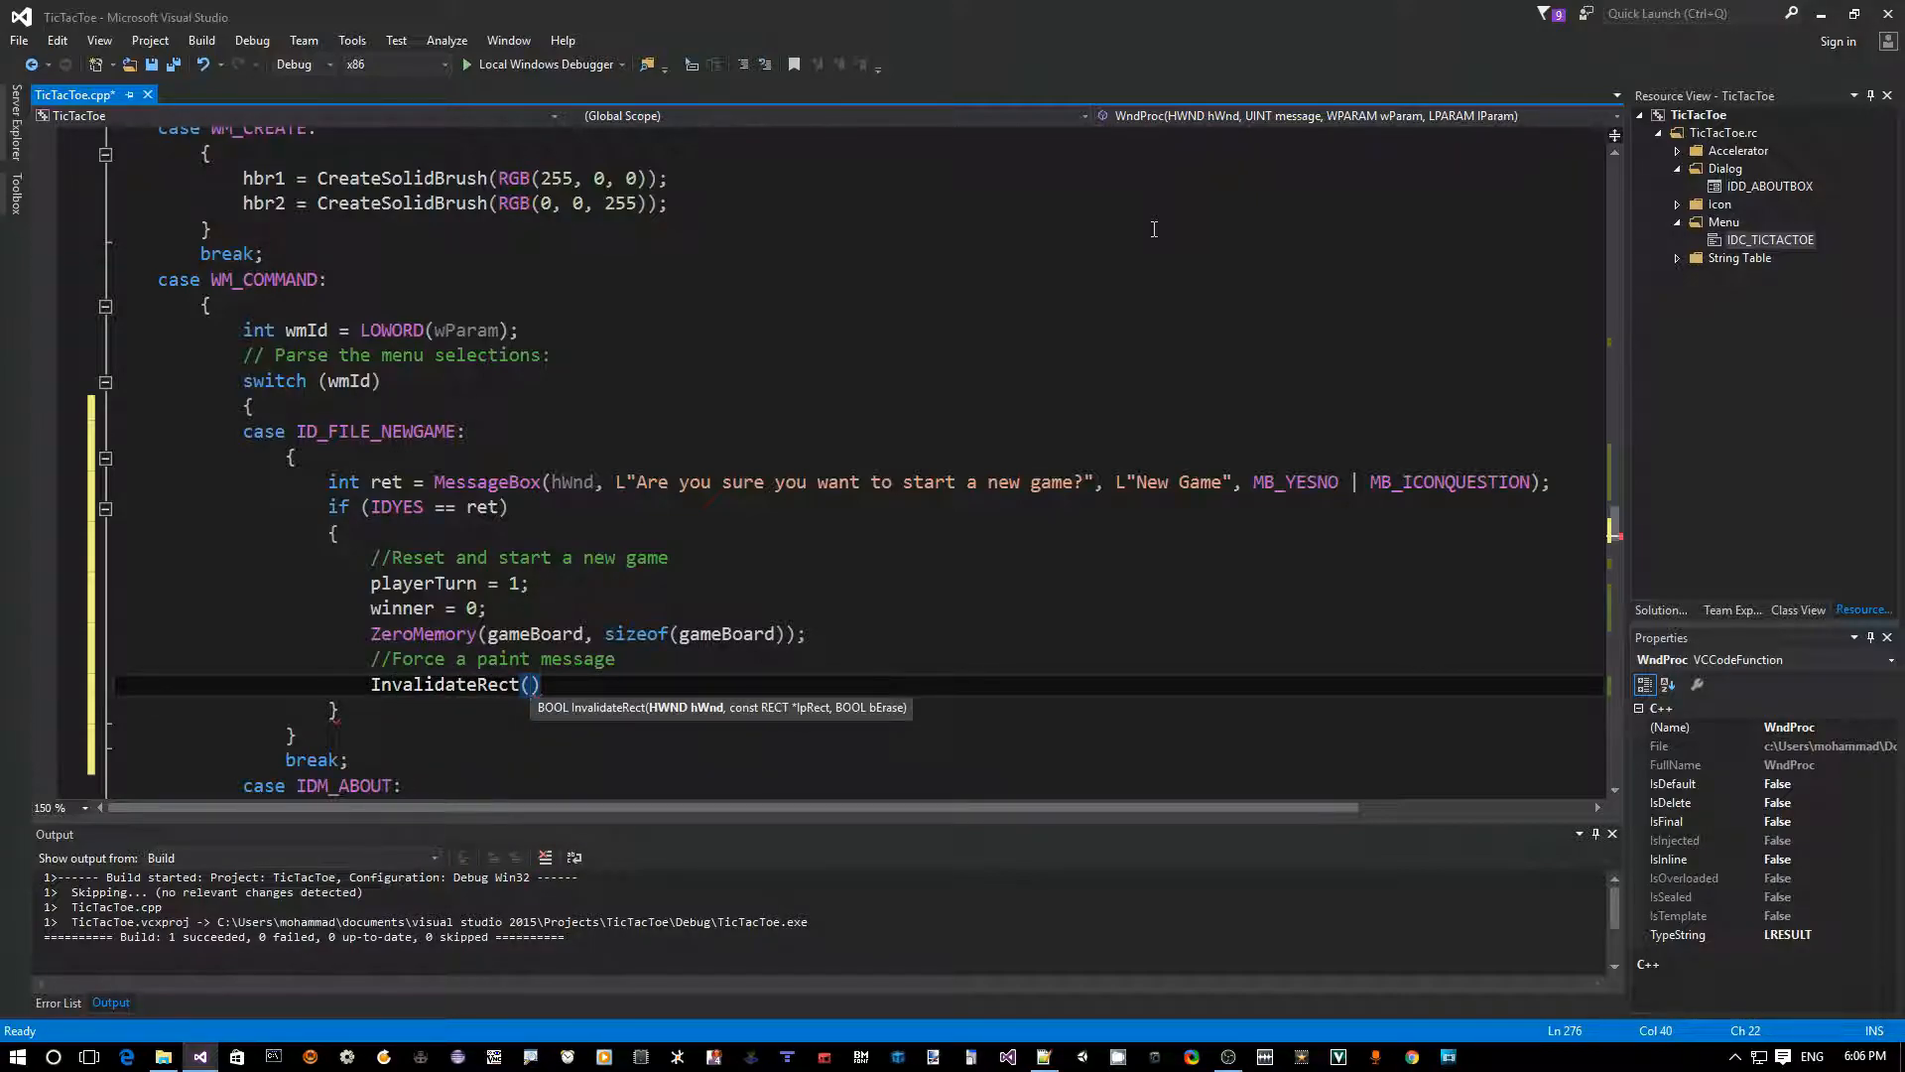
pyautogui.write('hWnd, ')
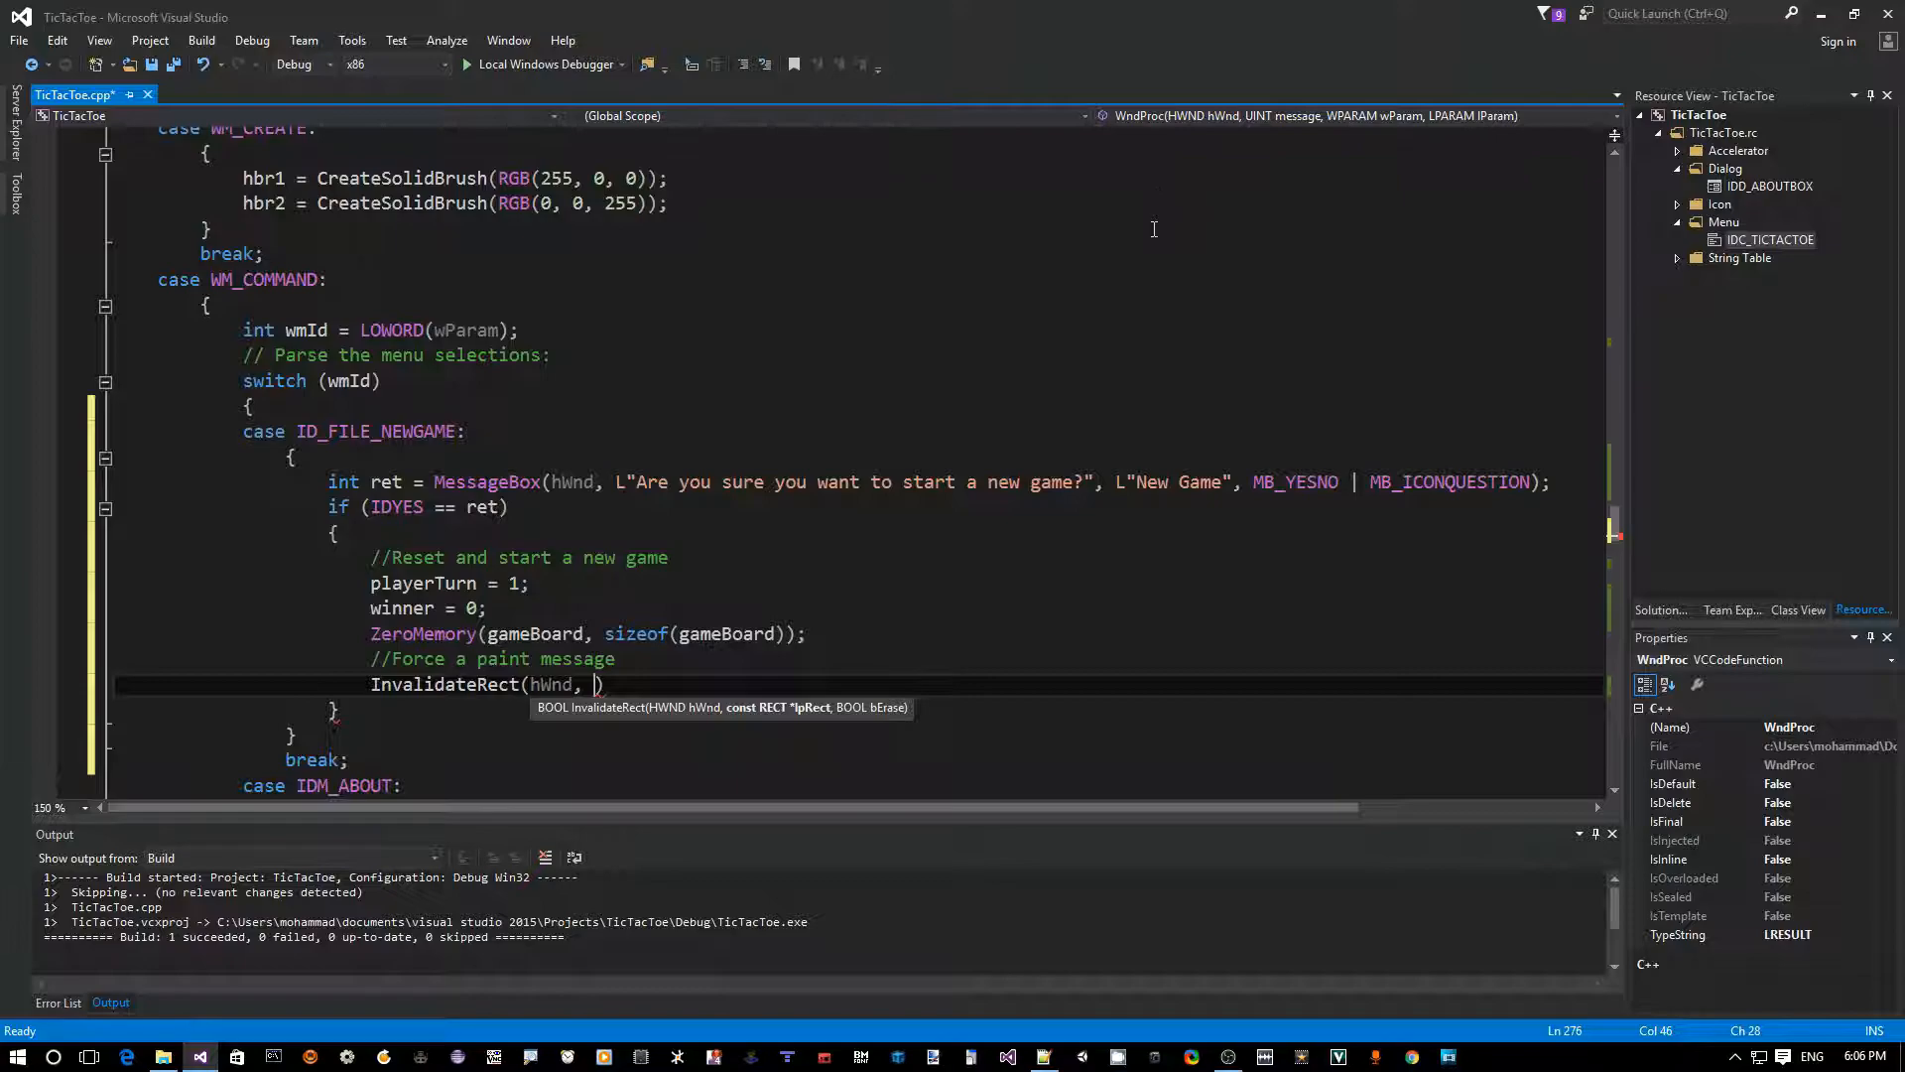
pyautogui.write('NULL')
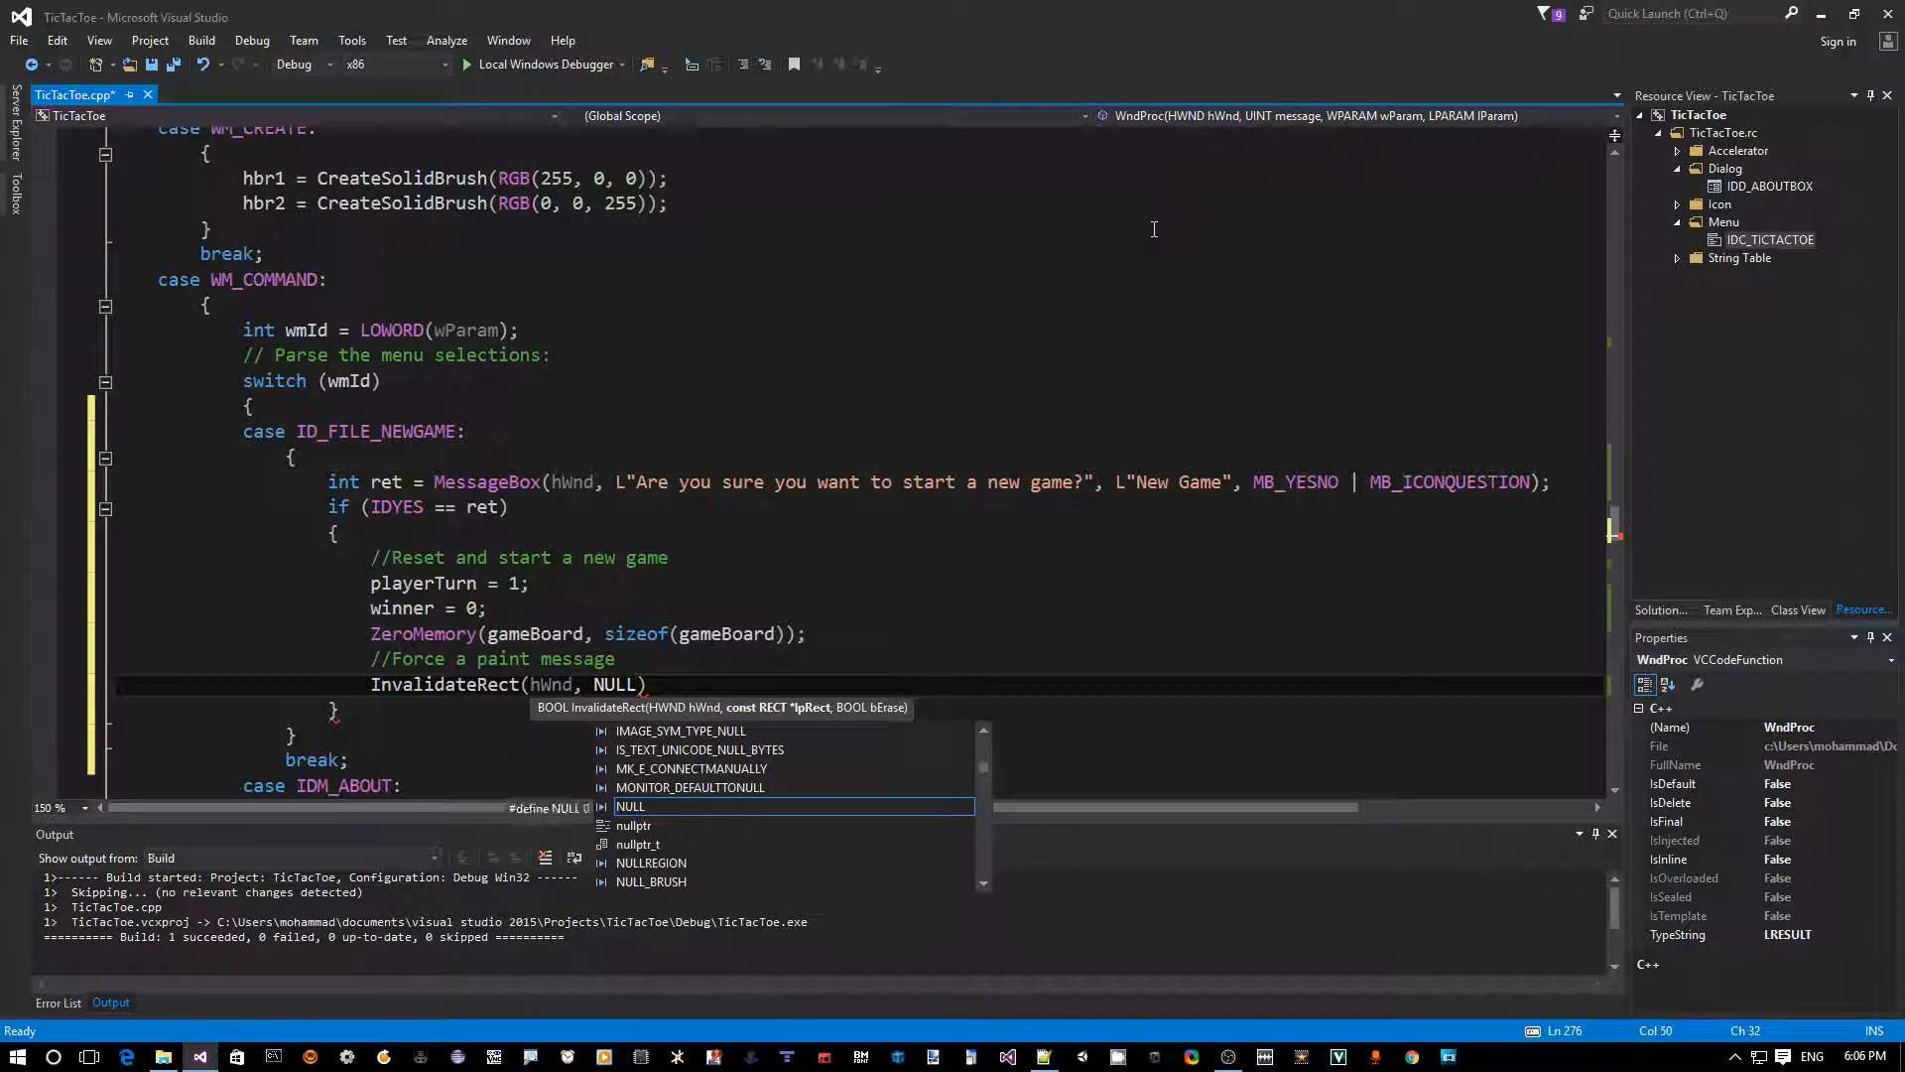
pyautogui.write(', ')
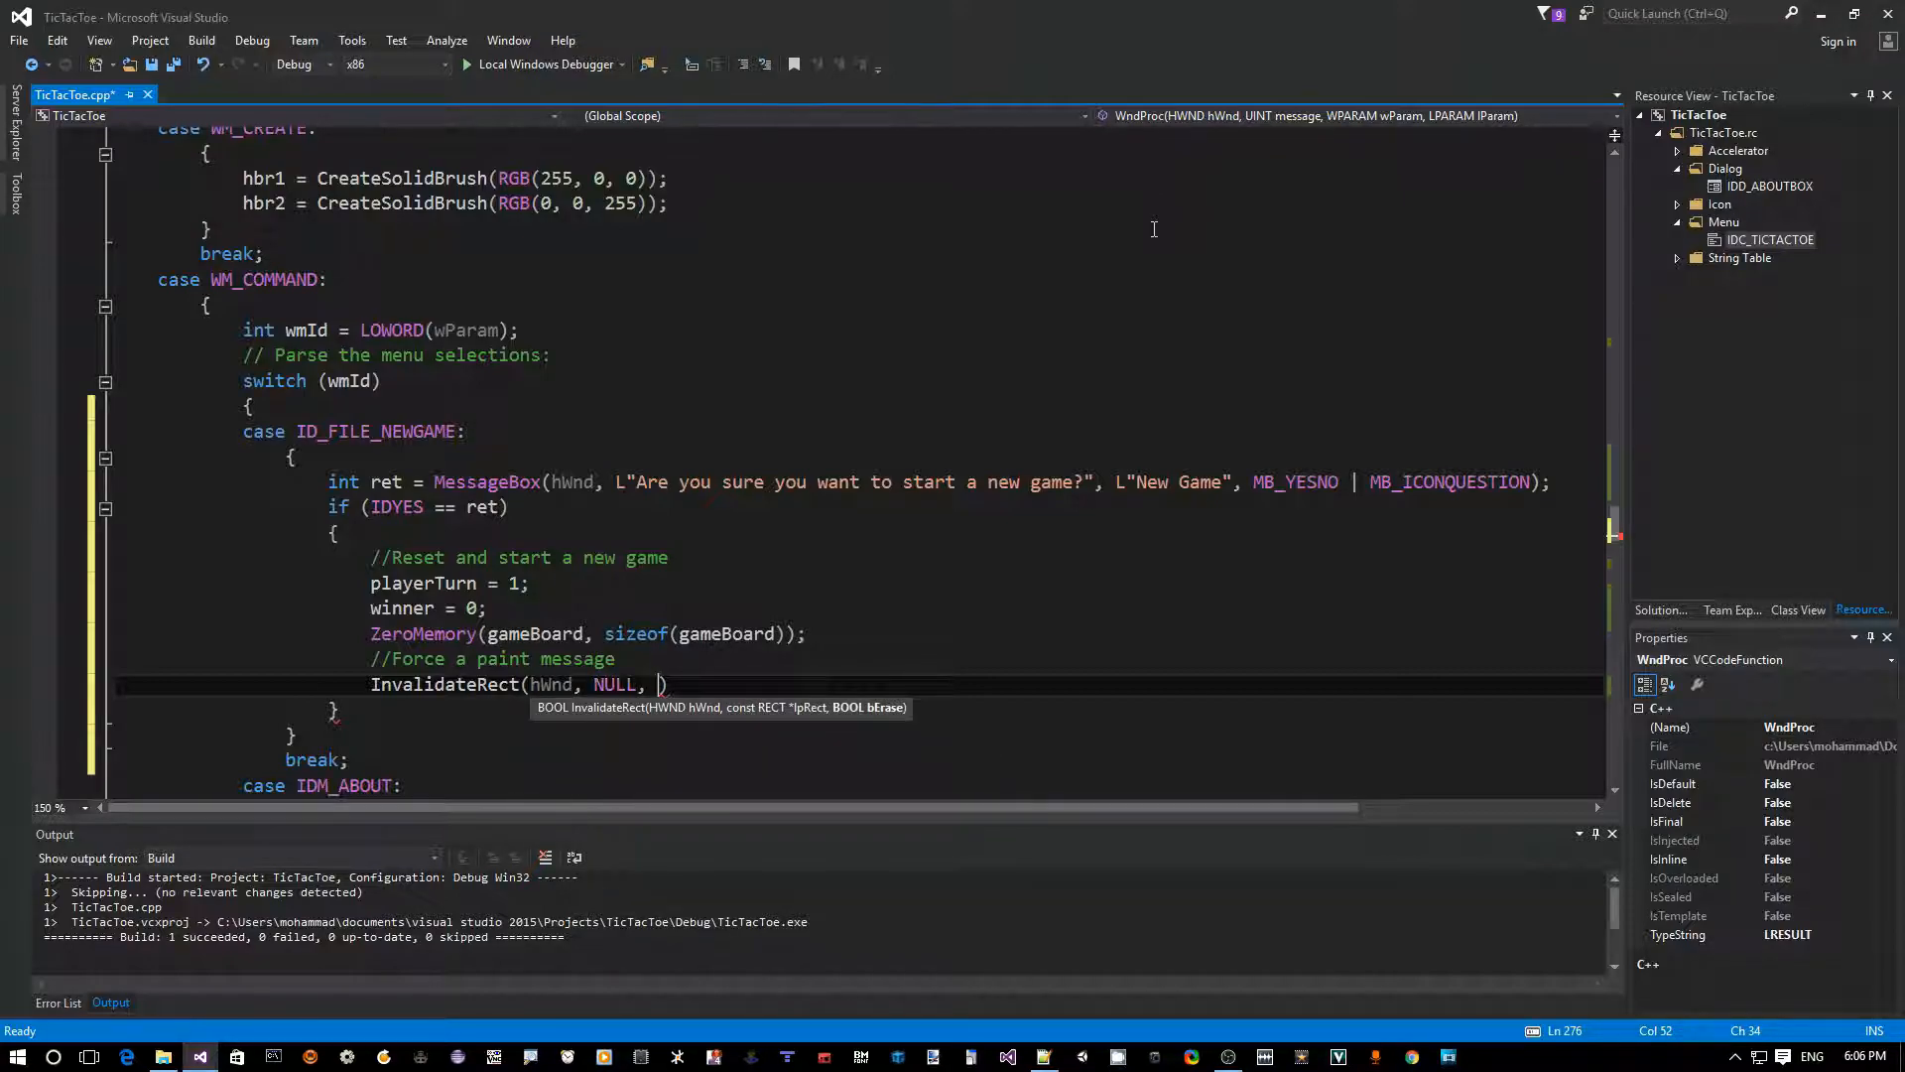
pyautogui.write('TRUE')
pyautogui.press('Right')
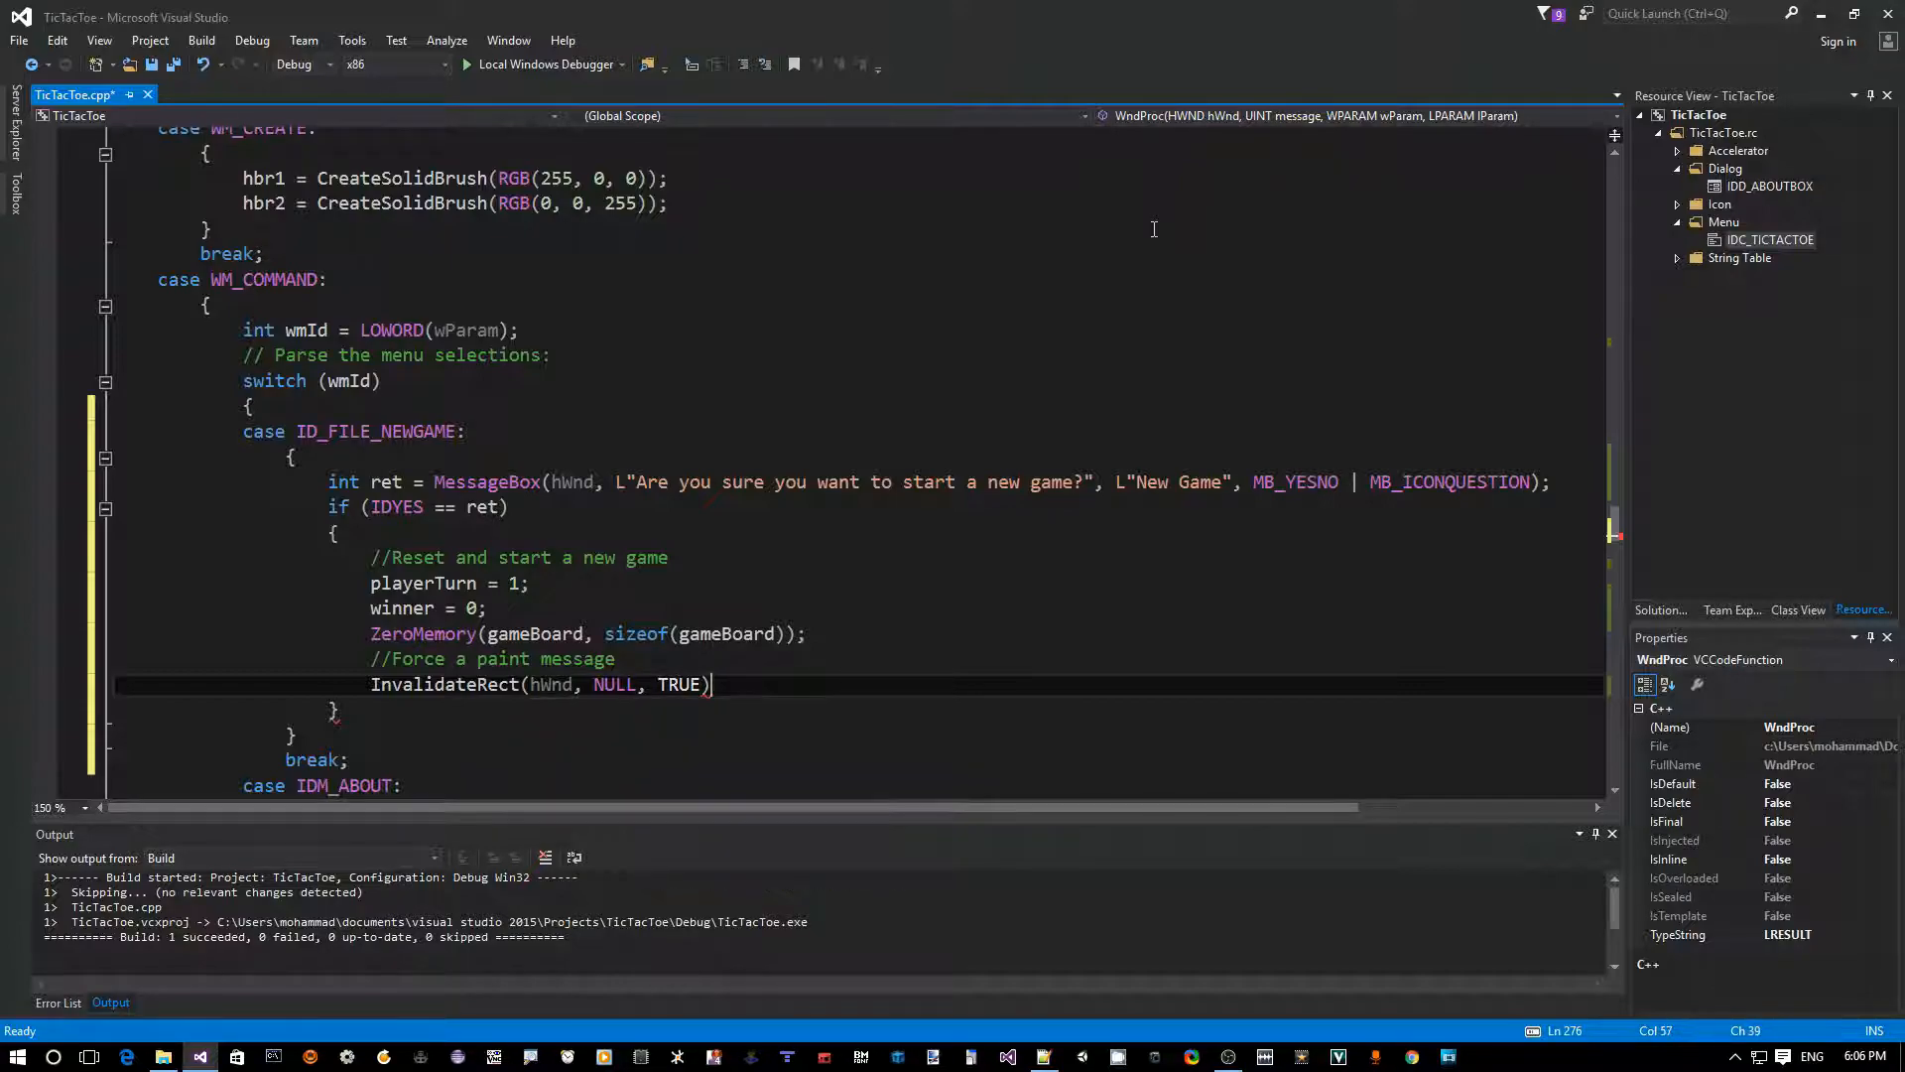
pyautogui.write(';')
pyautogui.press('Return')
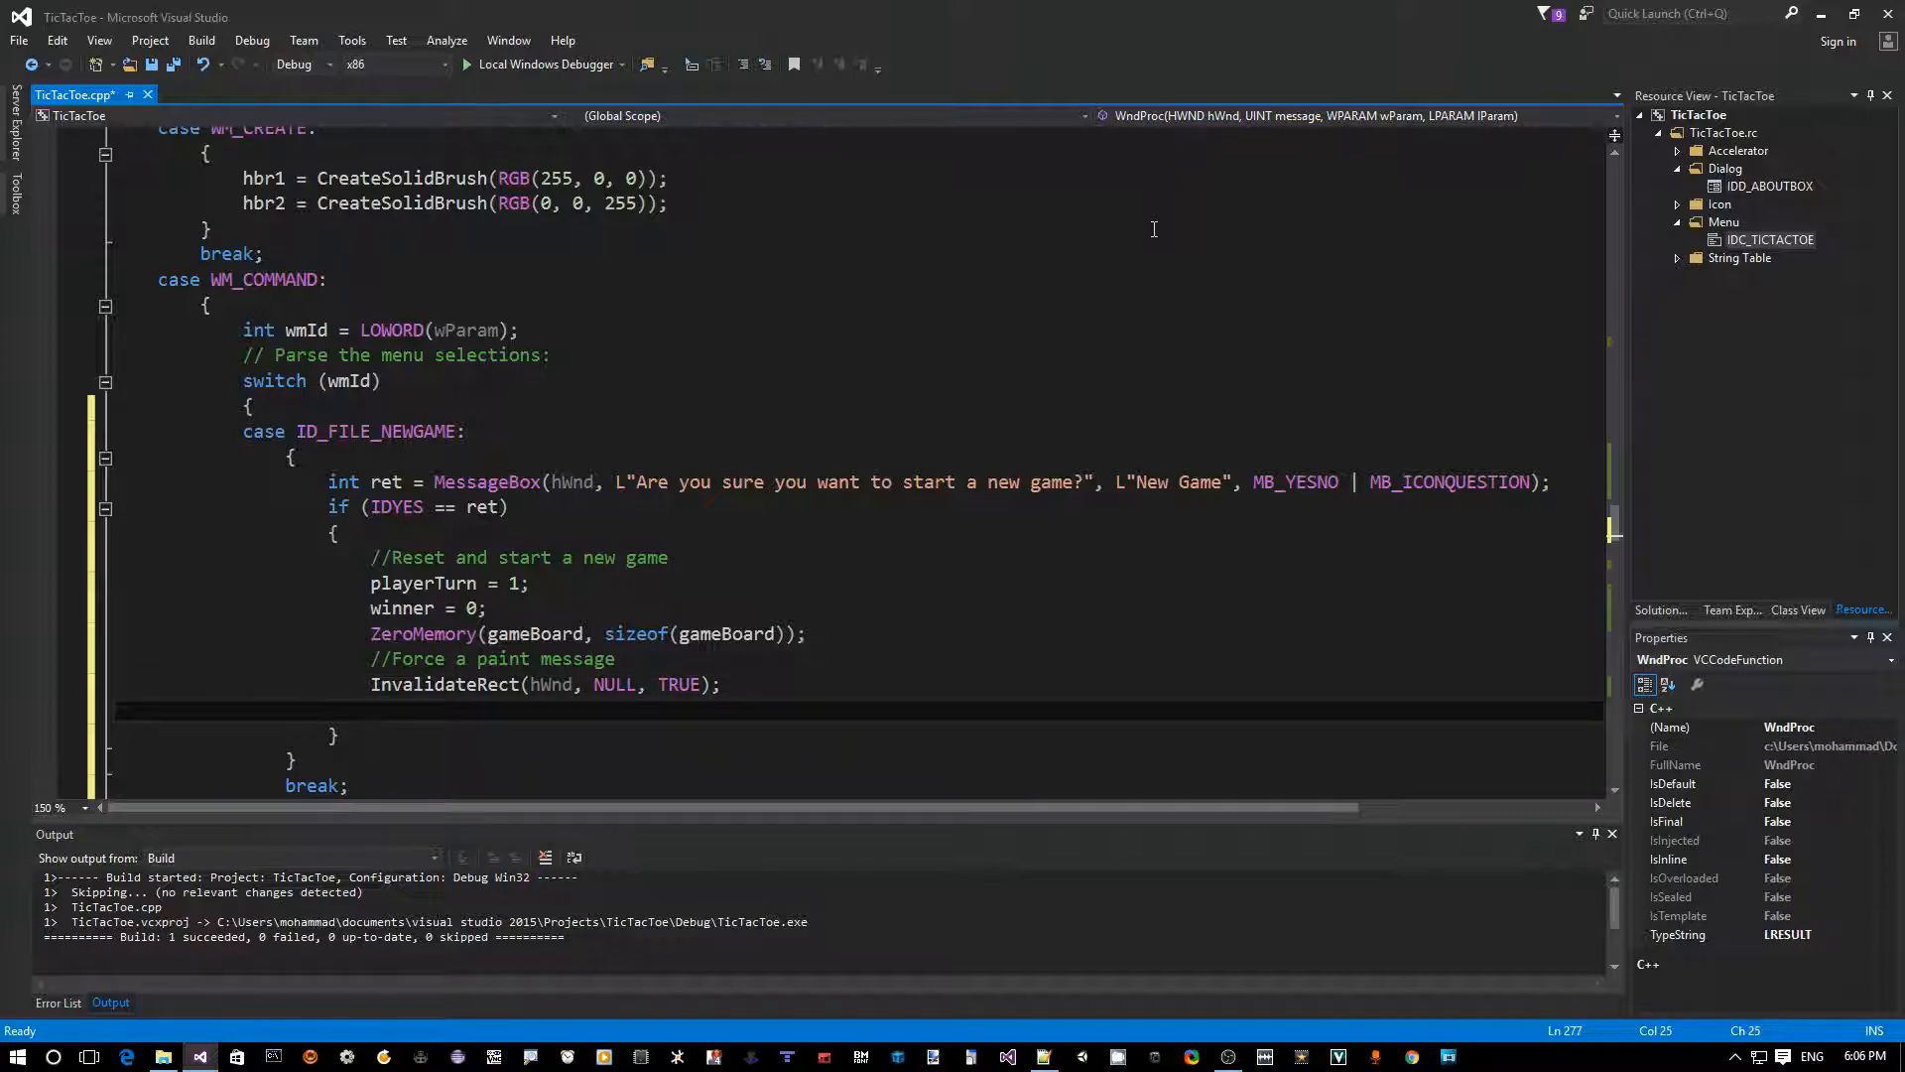
pyautogui.press('Up')
# - Append a trailing comment explaining WM_PAINT gets posted to the message queue
pyautogui.press('Left')
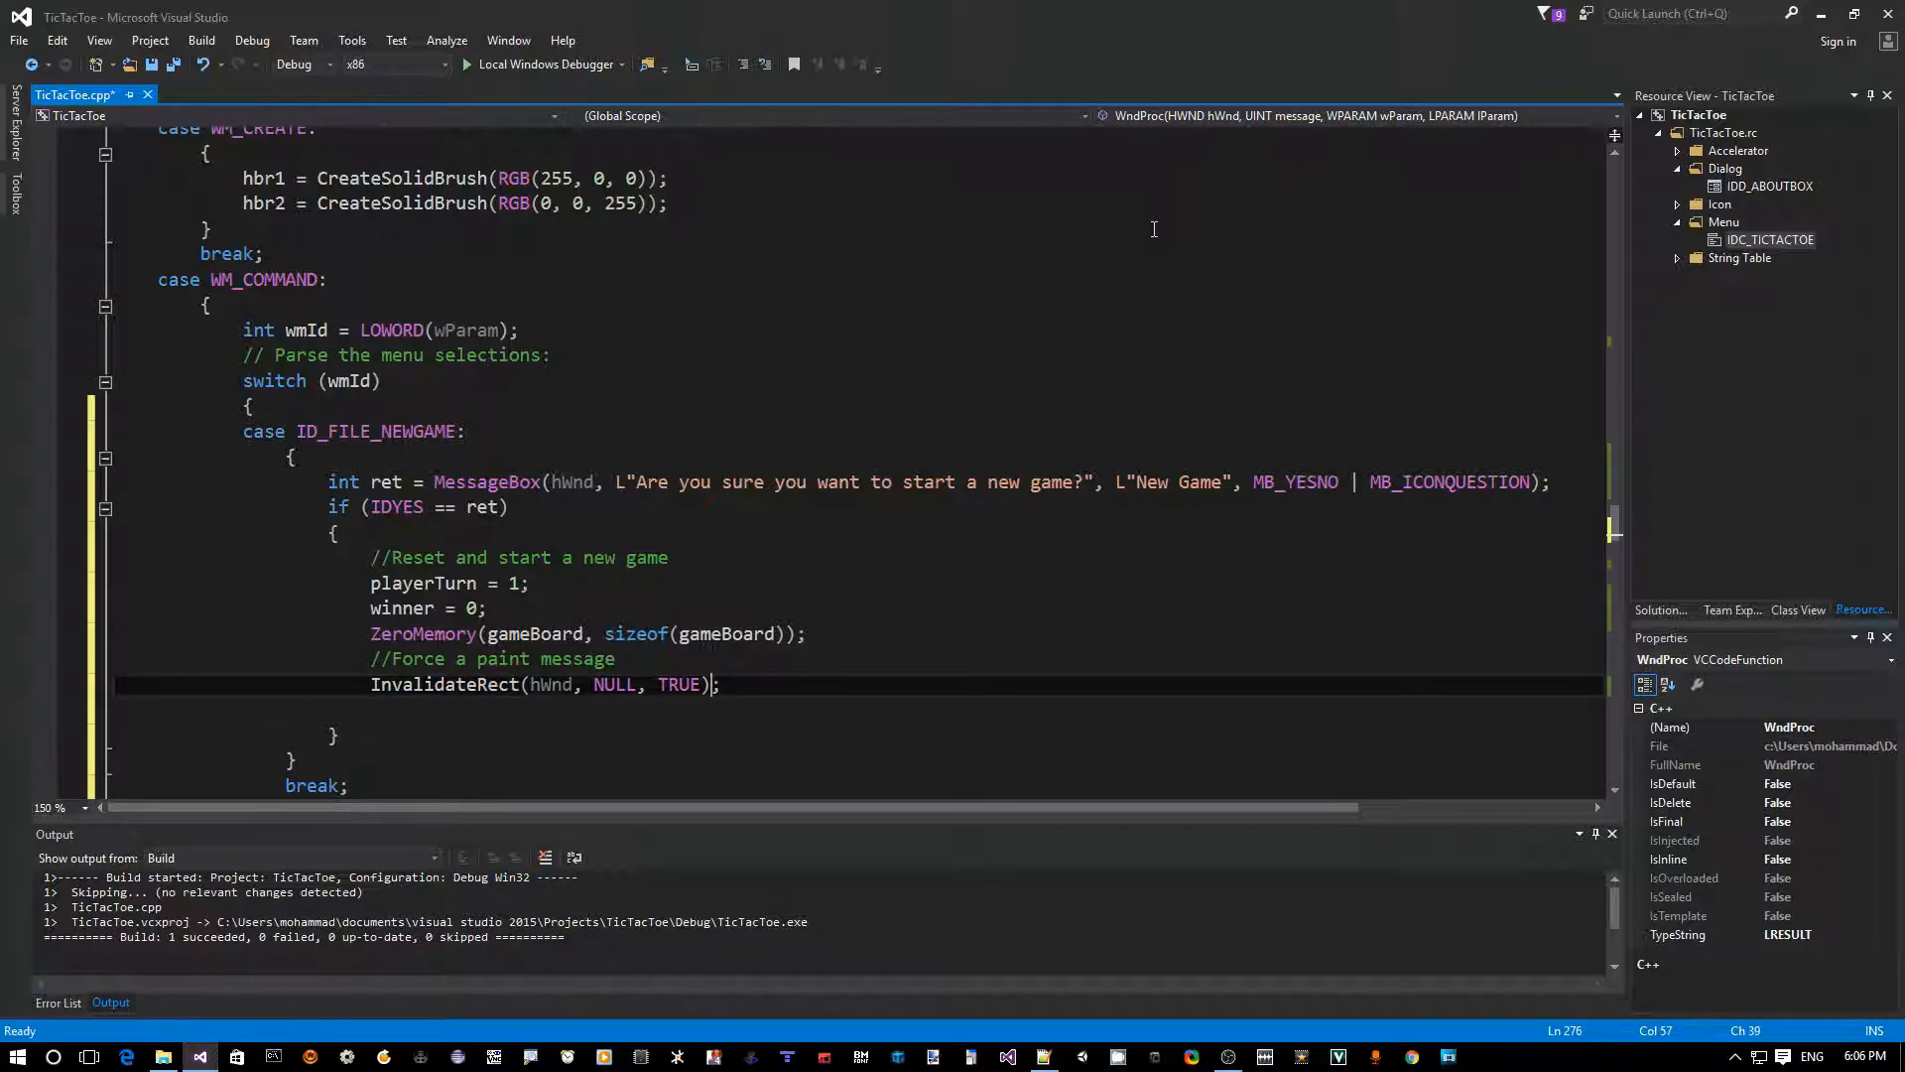
pyautogui.press('Right')
pyautogui.write('//')
pyautogui.write('Post')
pyautogui.write(' WM_PAINT to ')
pyautogui.write('o')
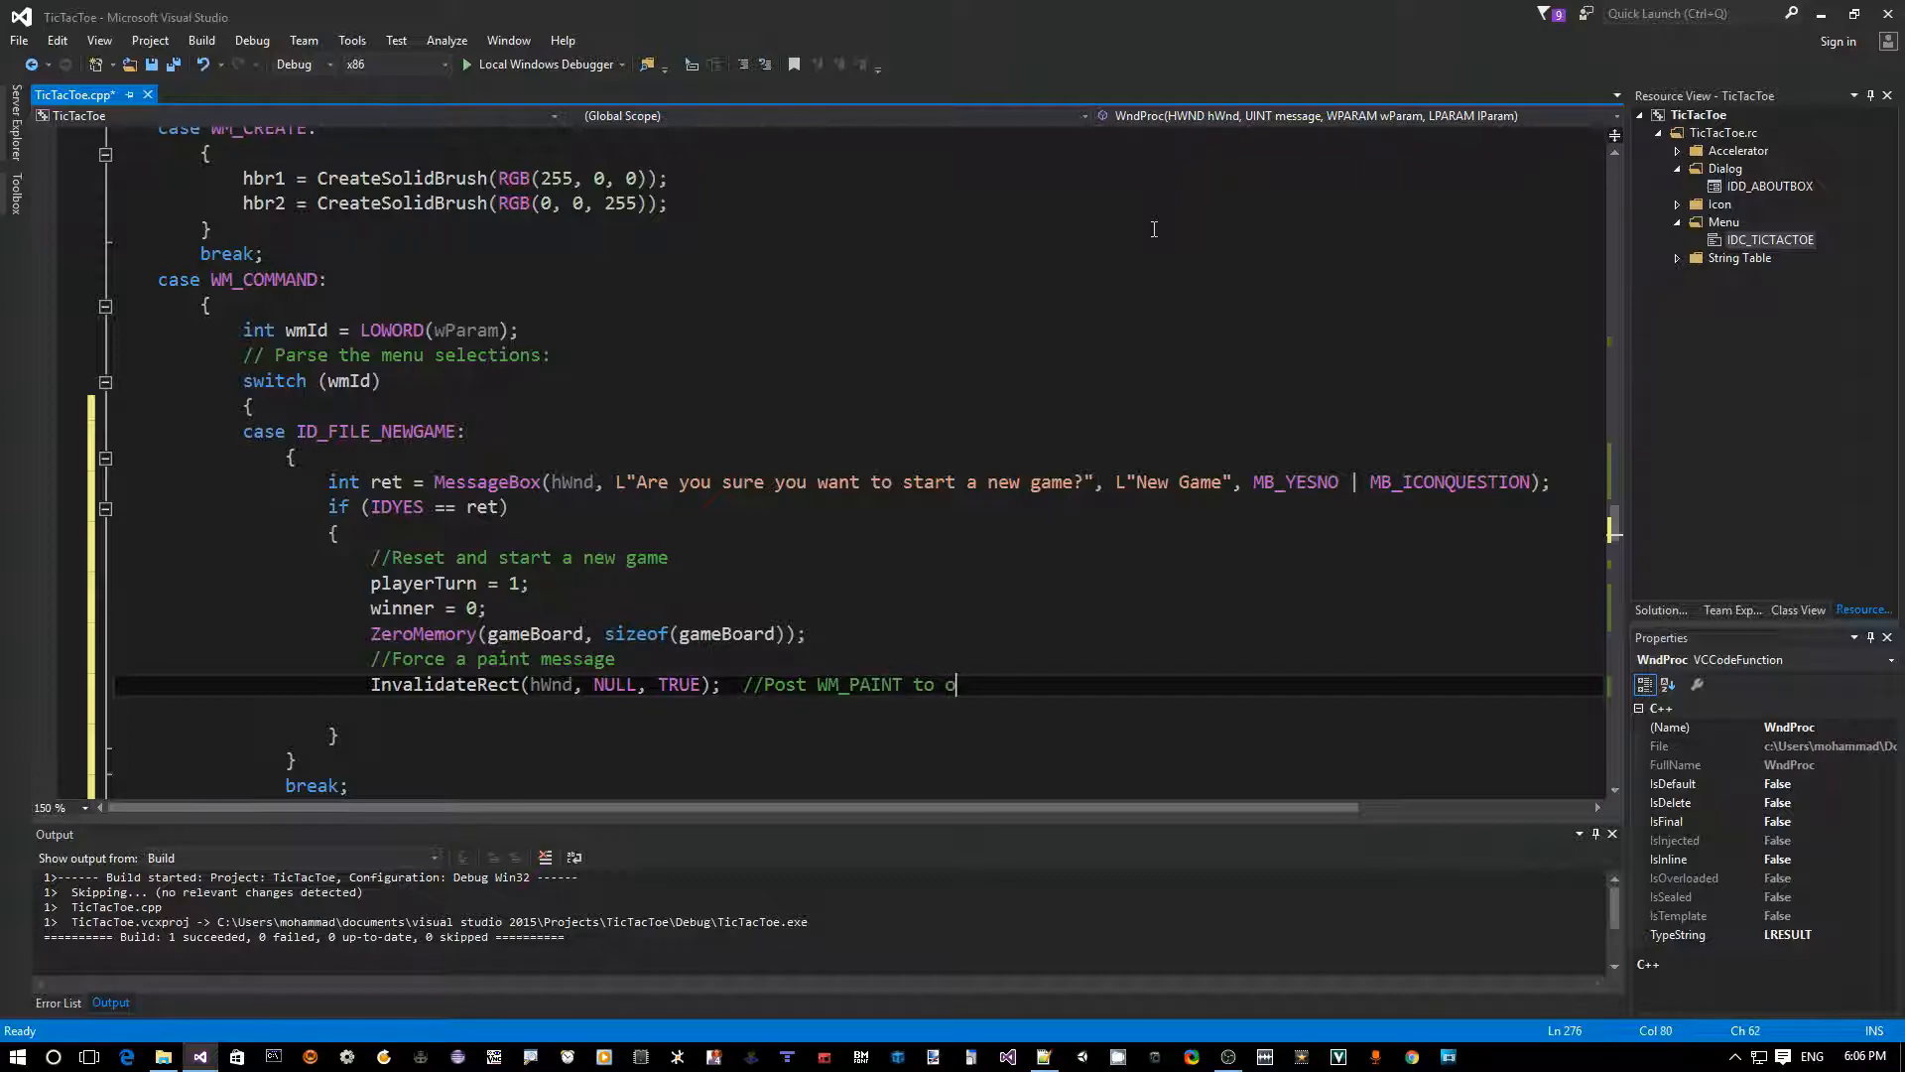
pyautogui.write('ur windowProc.')
pyautogui.write(' It gets')
pyautogui.write(' queued in ')
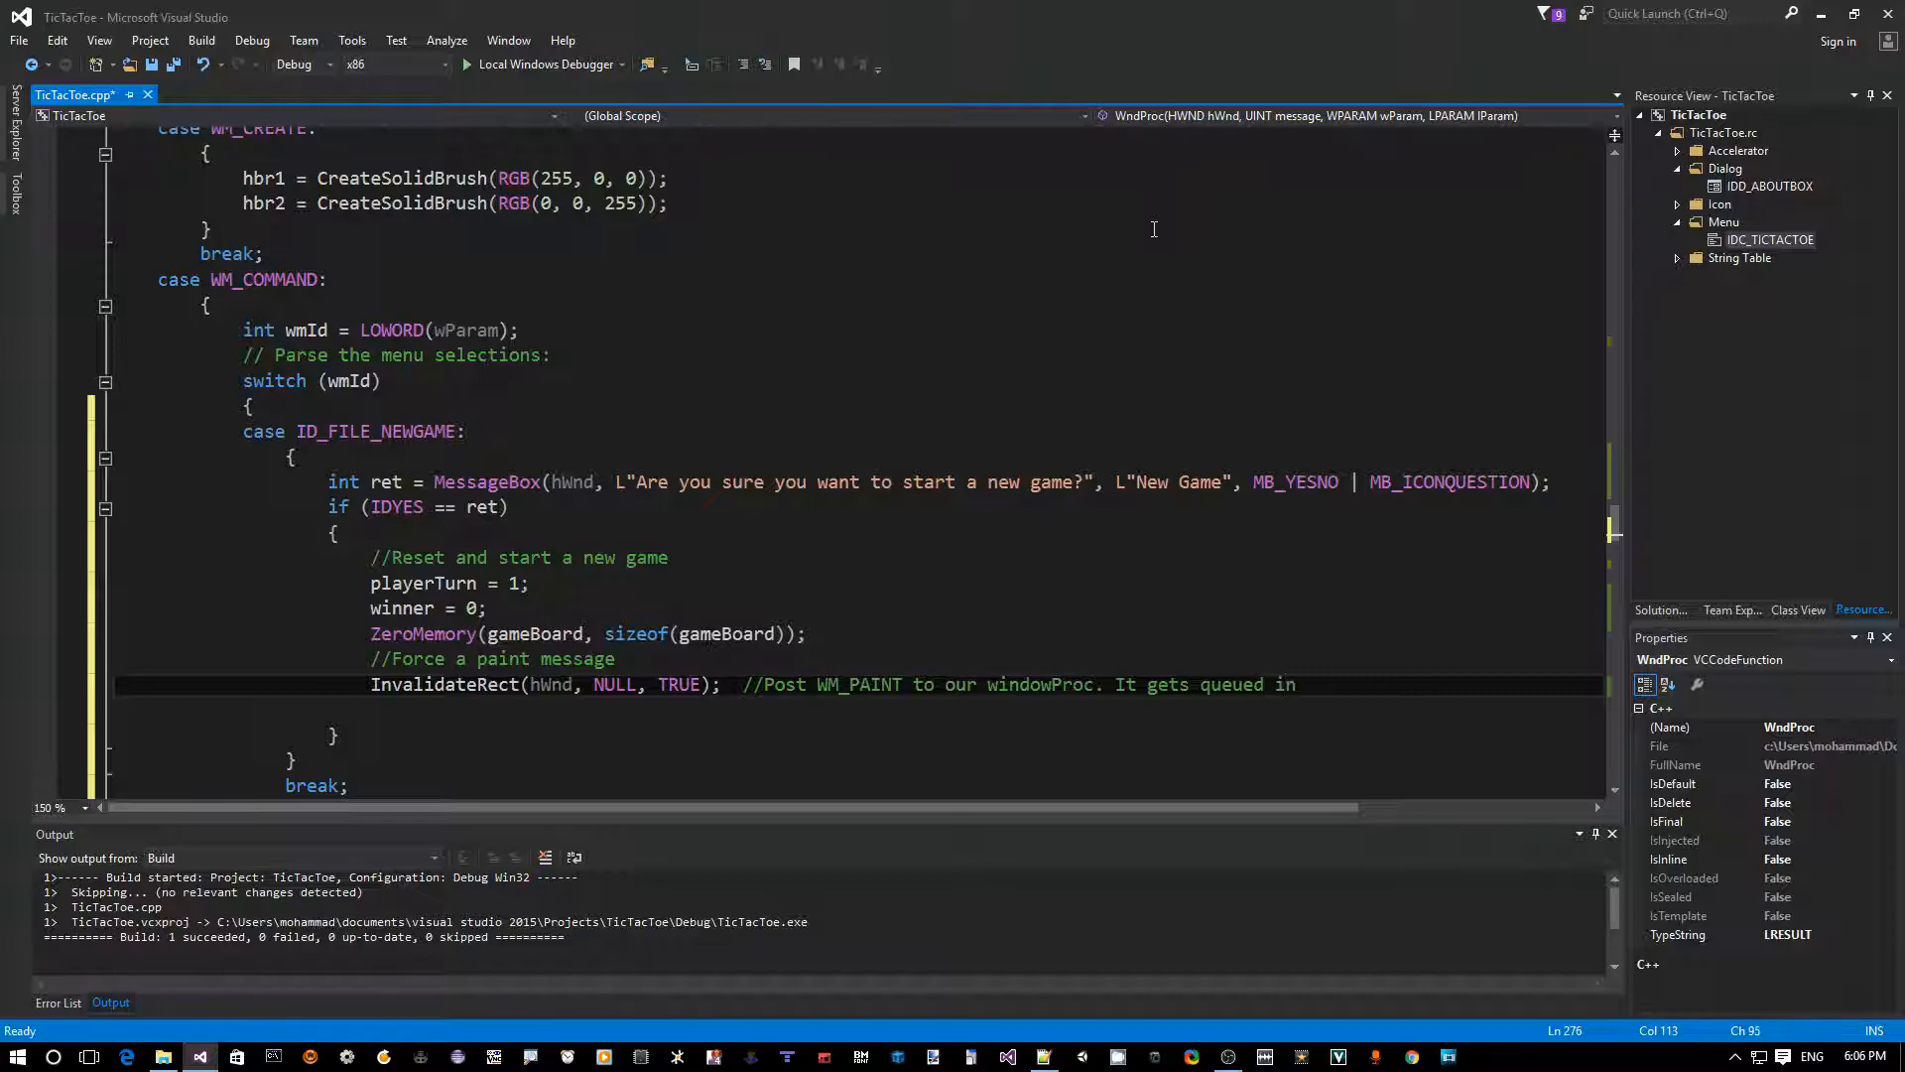
pyautogui.write('our msg quee')
pyautogui.press('BackSpace')
pyautogui.write('ue')
pyautogui.press('Return')
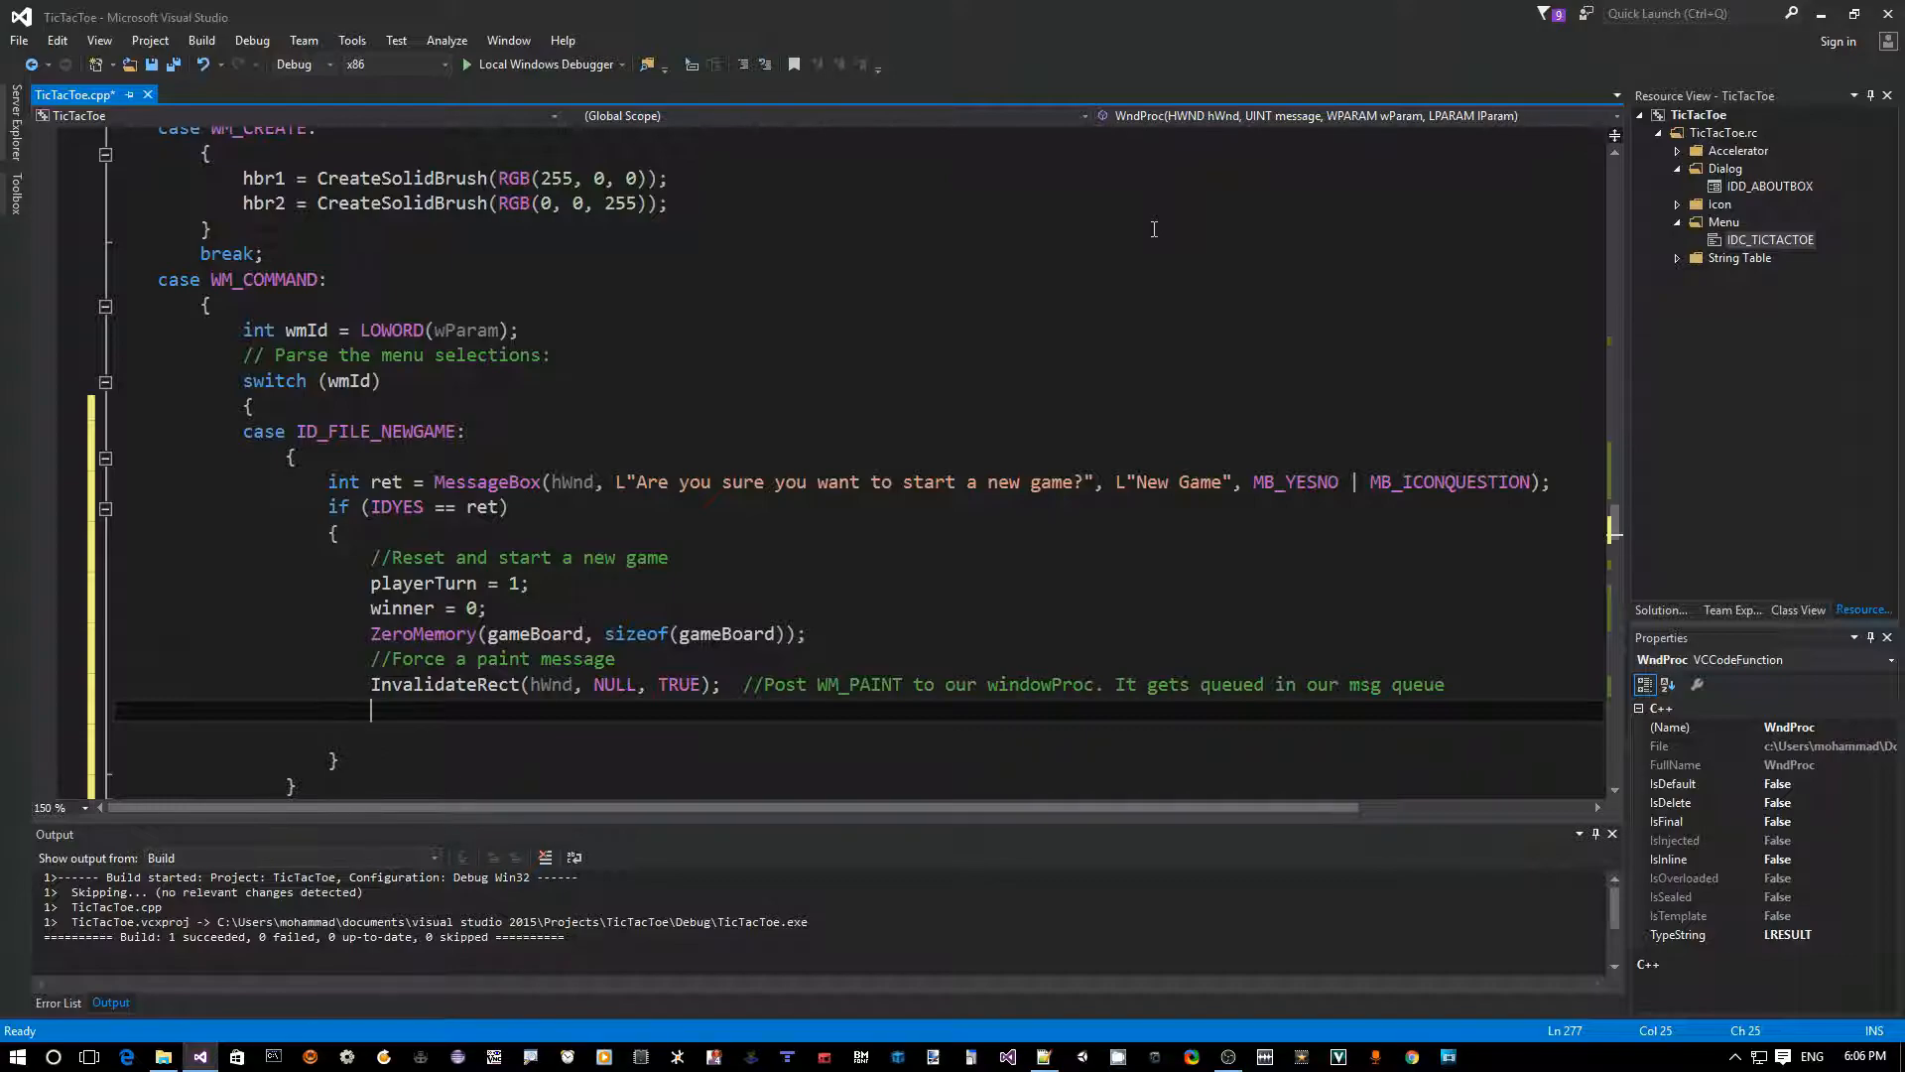
pyautogui.write('UpdateWi')
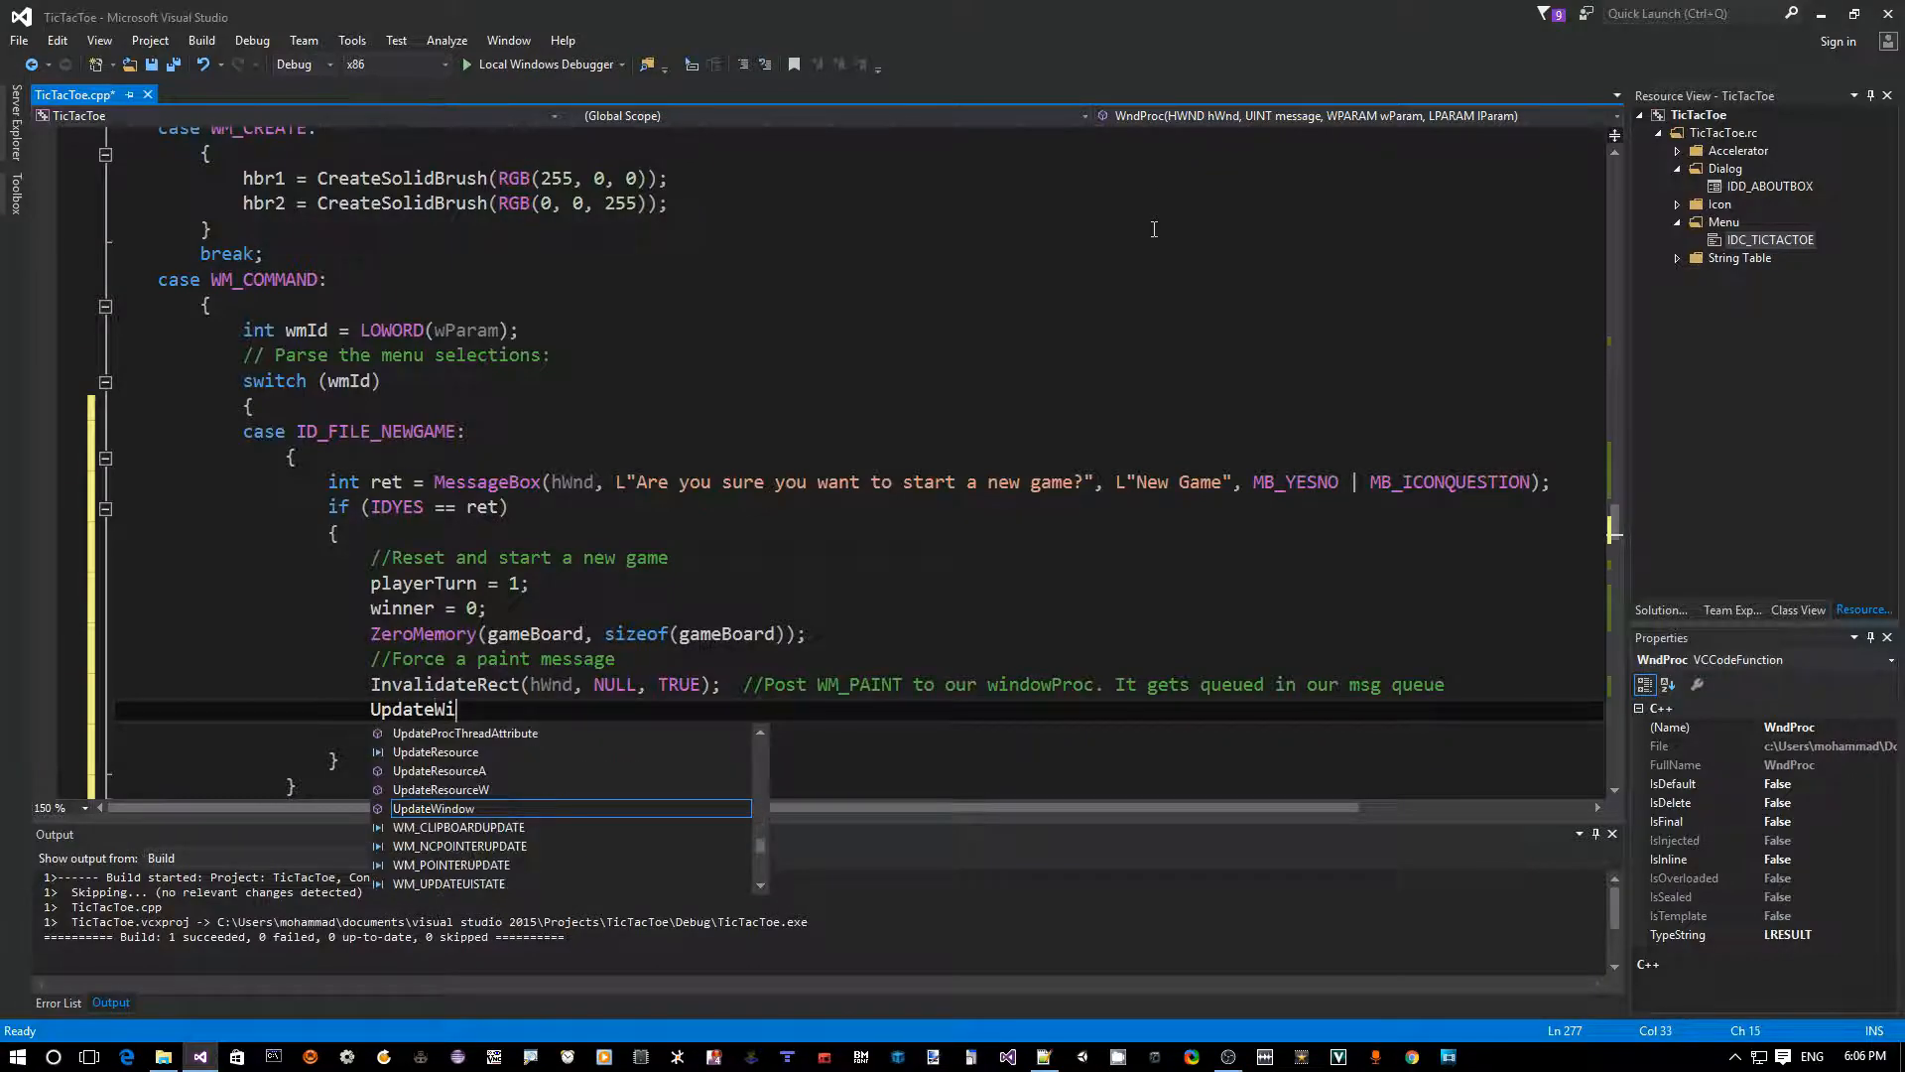
pyautogui.write('ndow(hWnd); ')
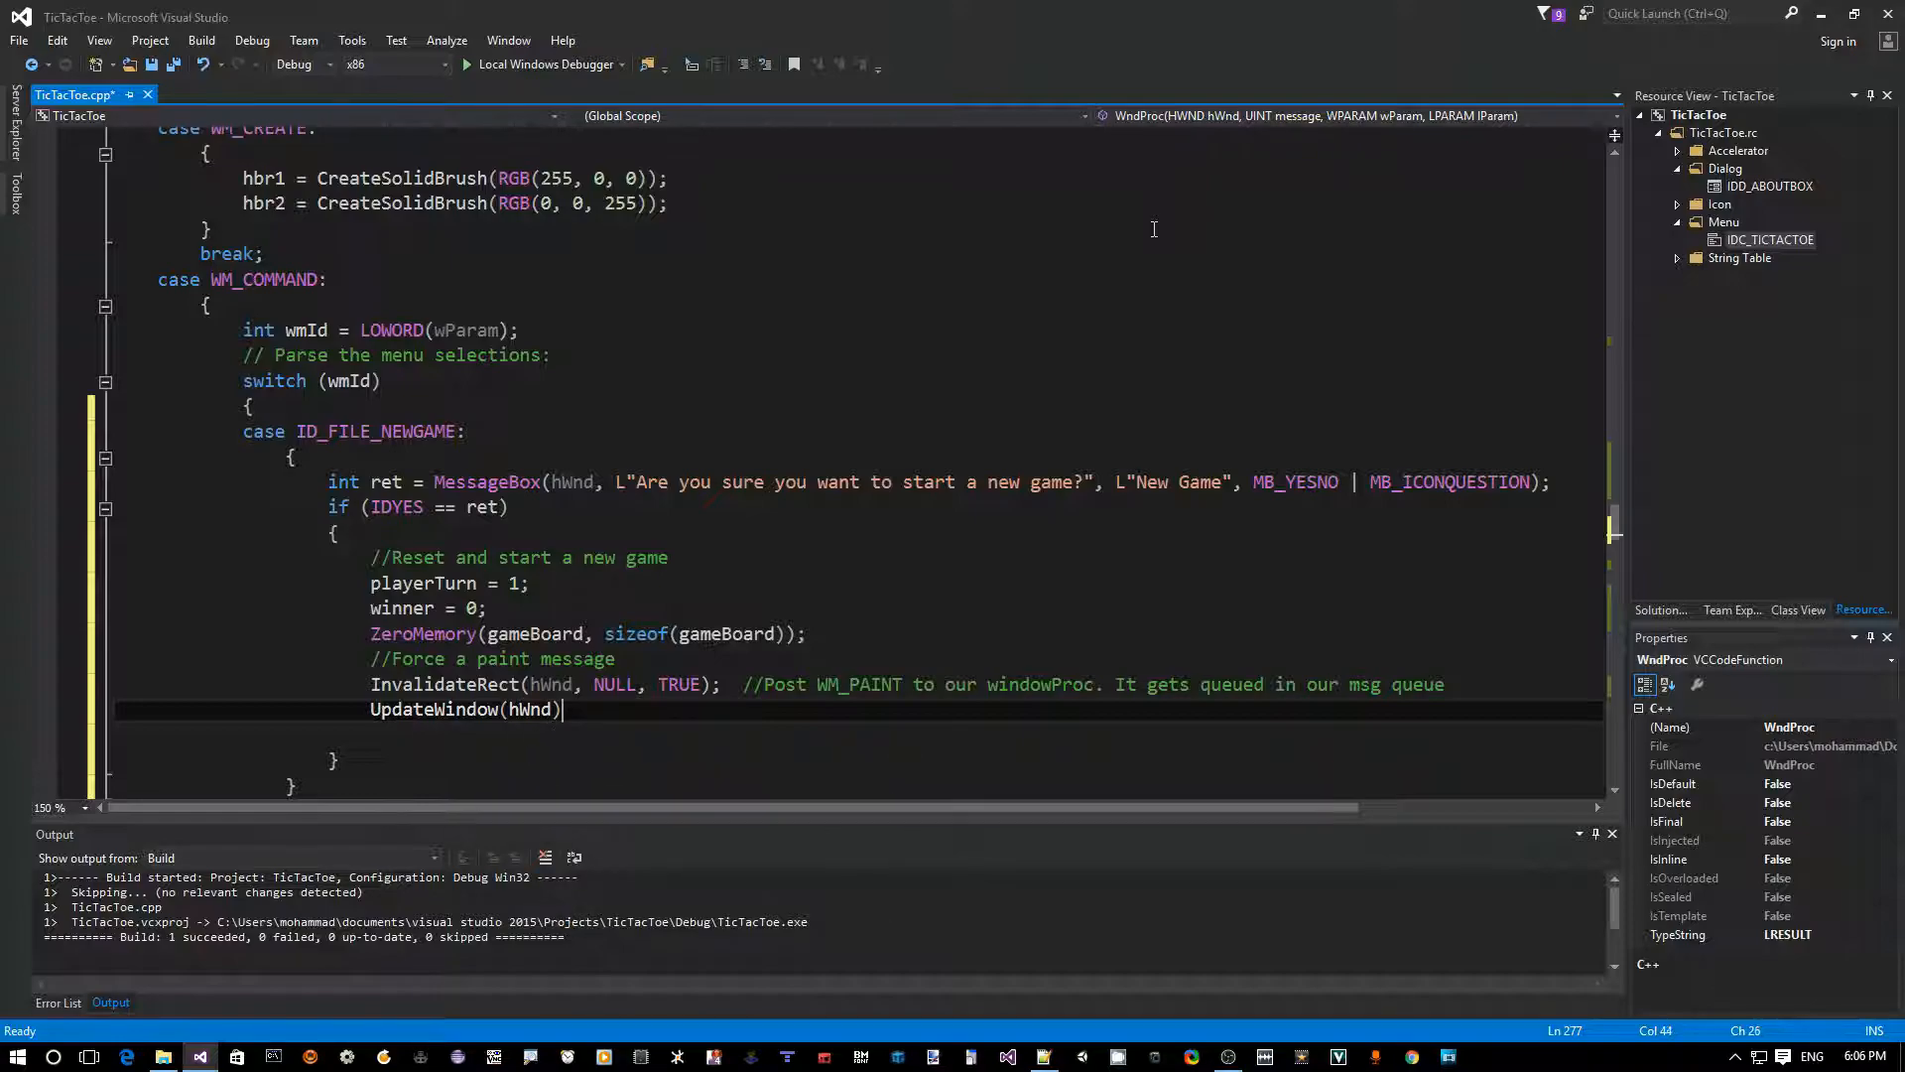
pyautogui.write('//forces im')
pyautogui.write('mediate h')
pyautogui.write('andling o')
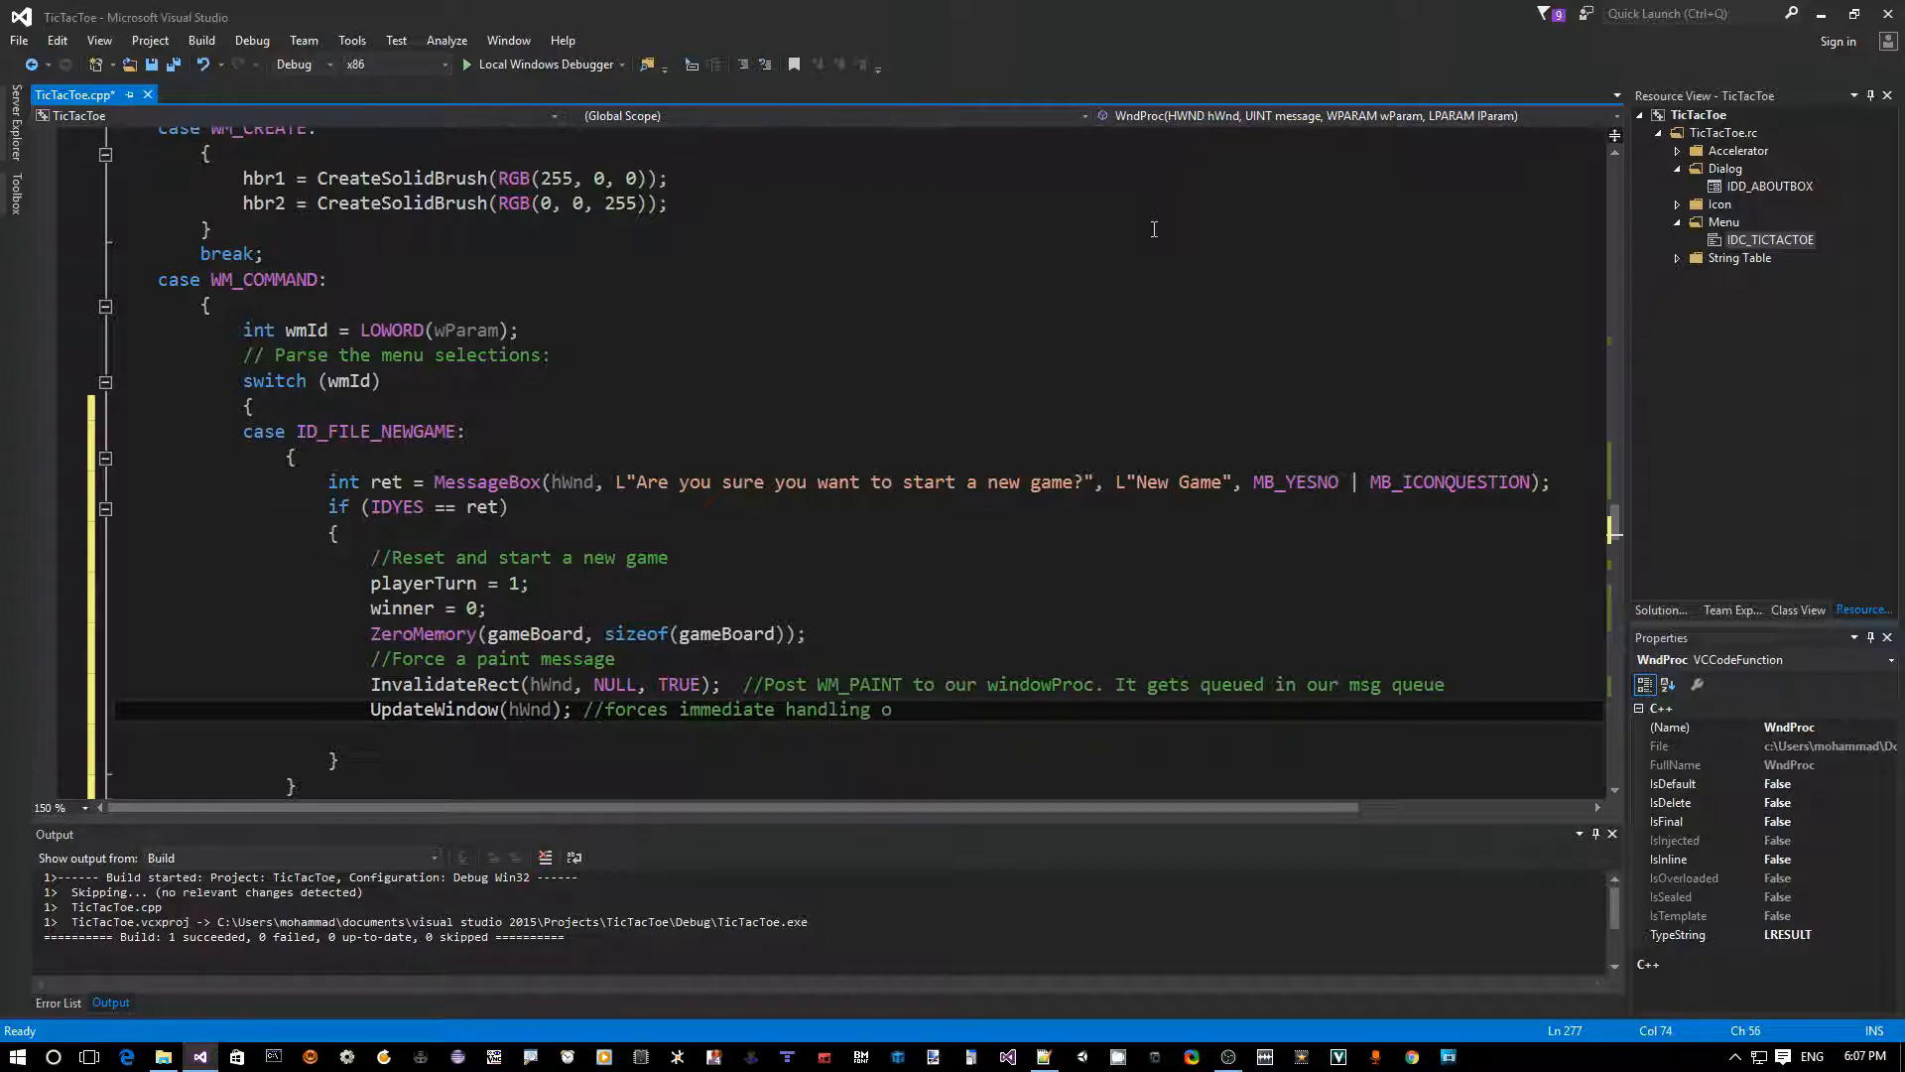
pyautogui.write('f WM_PAINT')
# - Comment UpdateWindow(hWnd) as forcing immediate WM_PAINT handling and save the file
pyautogui.press('Delete')
pyautogui.hotkey('ctrl', 's')
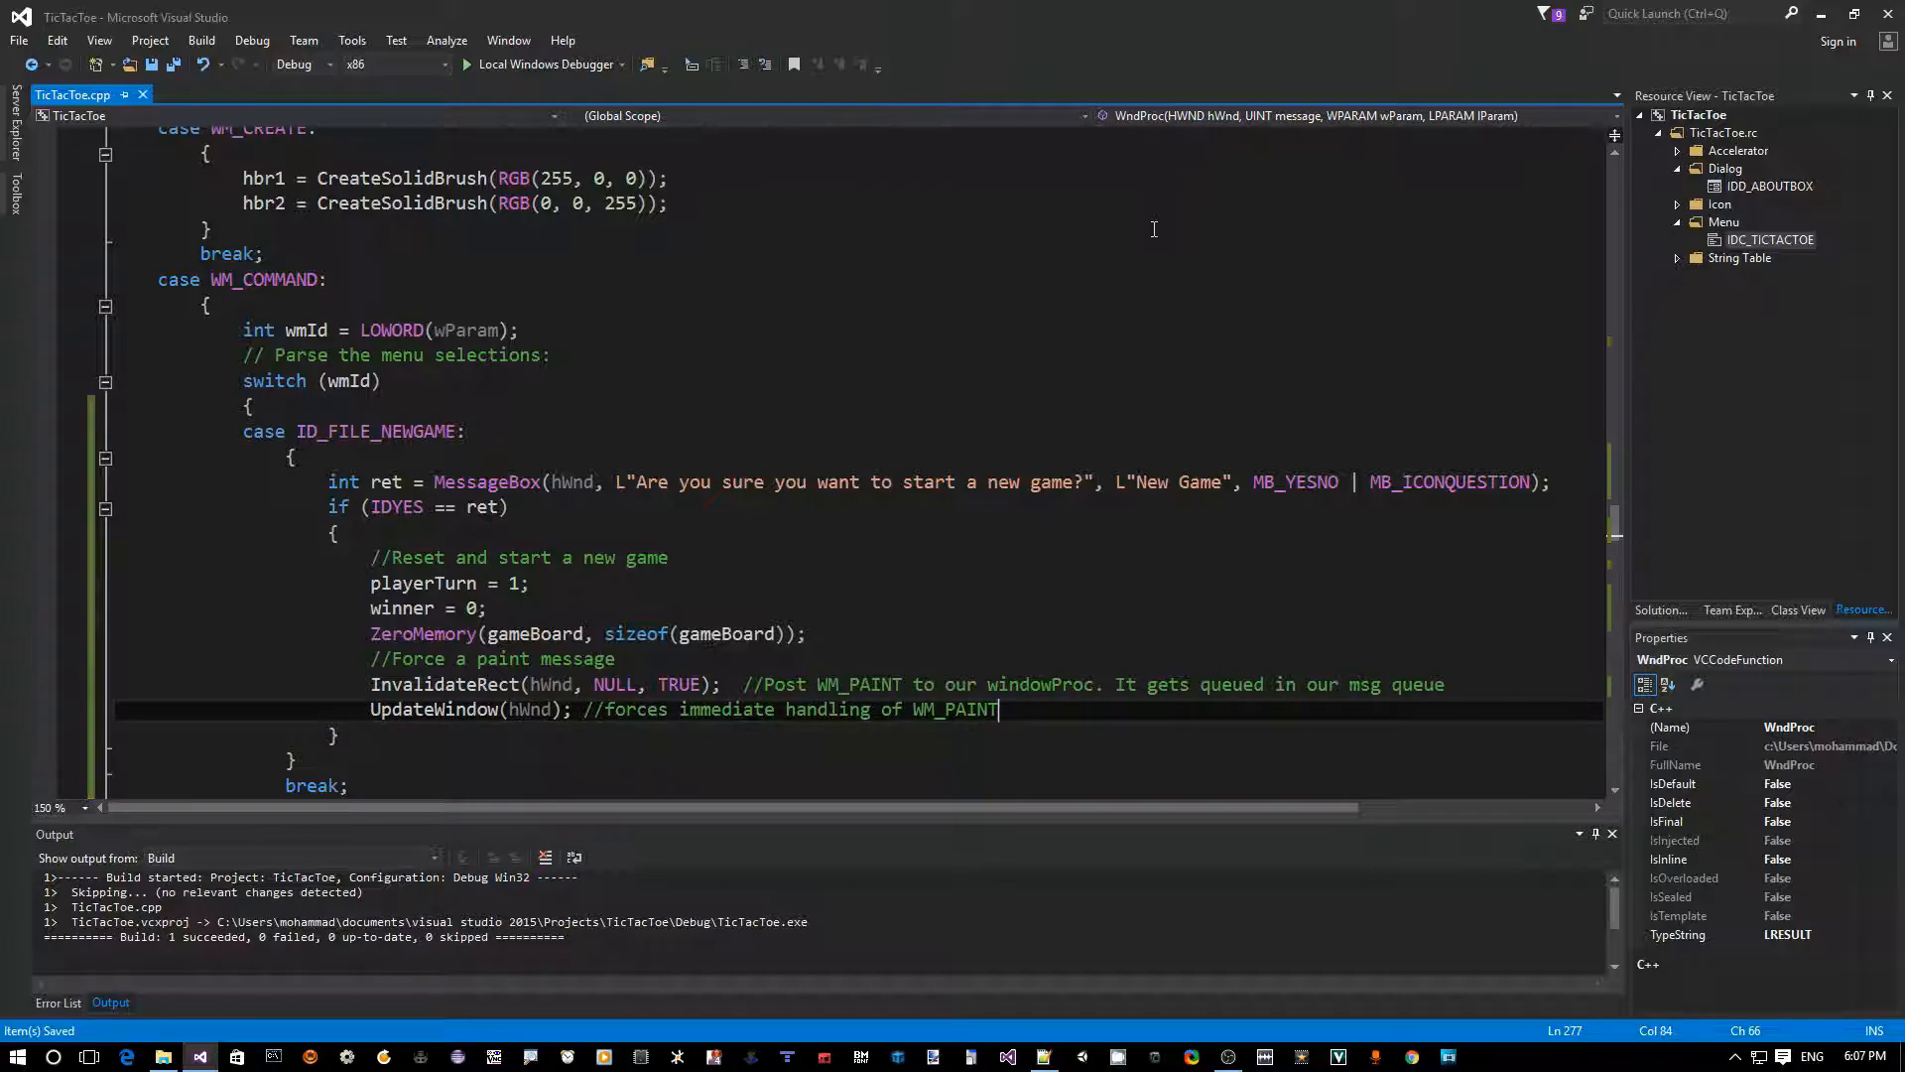
pyautogui.press('Up')
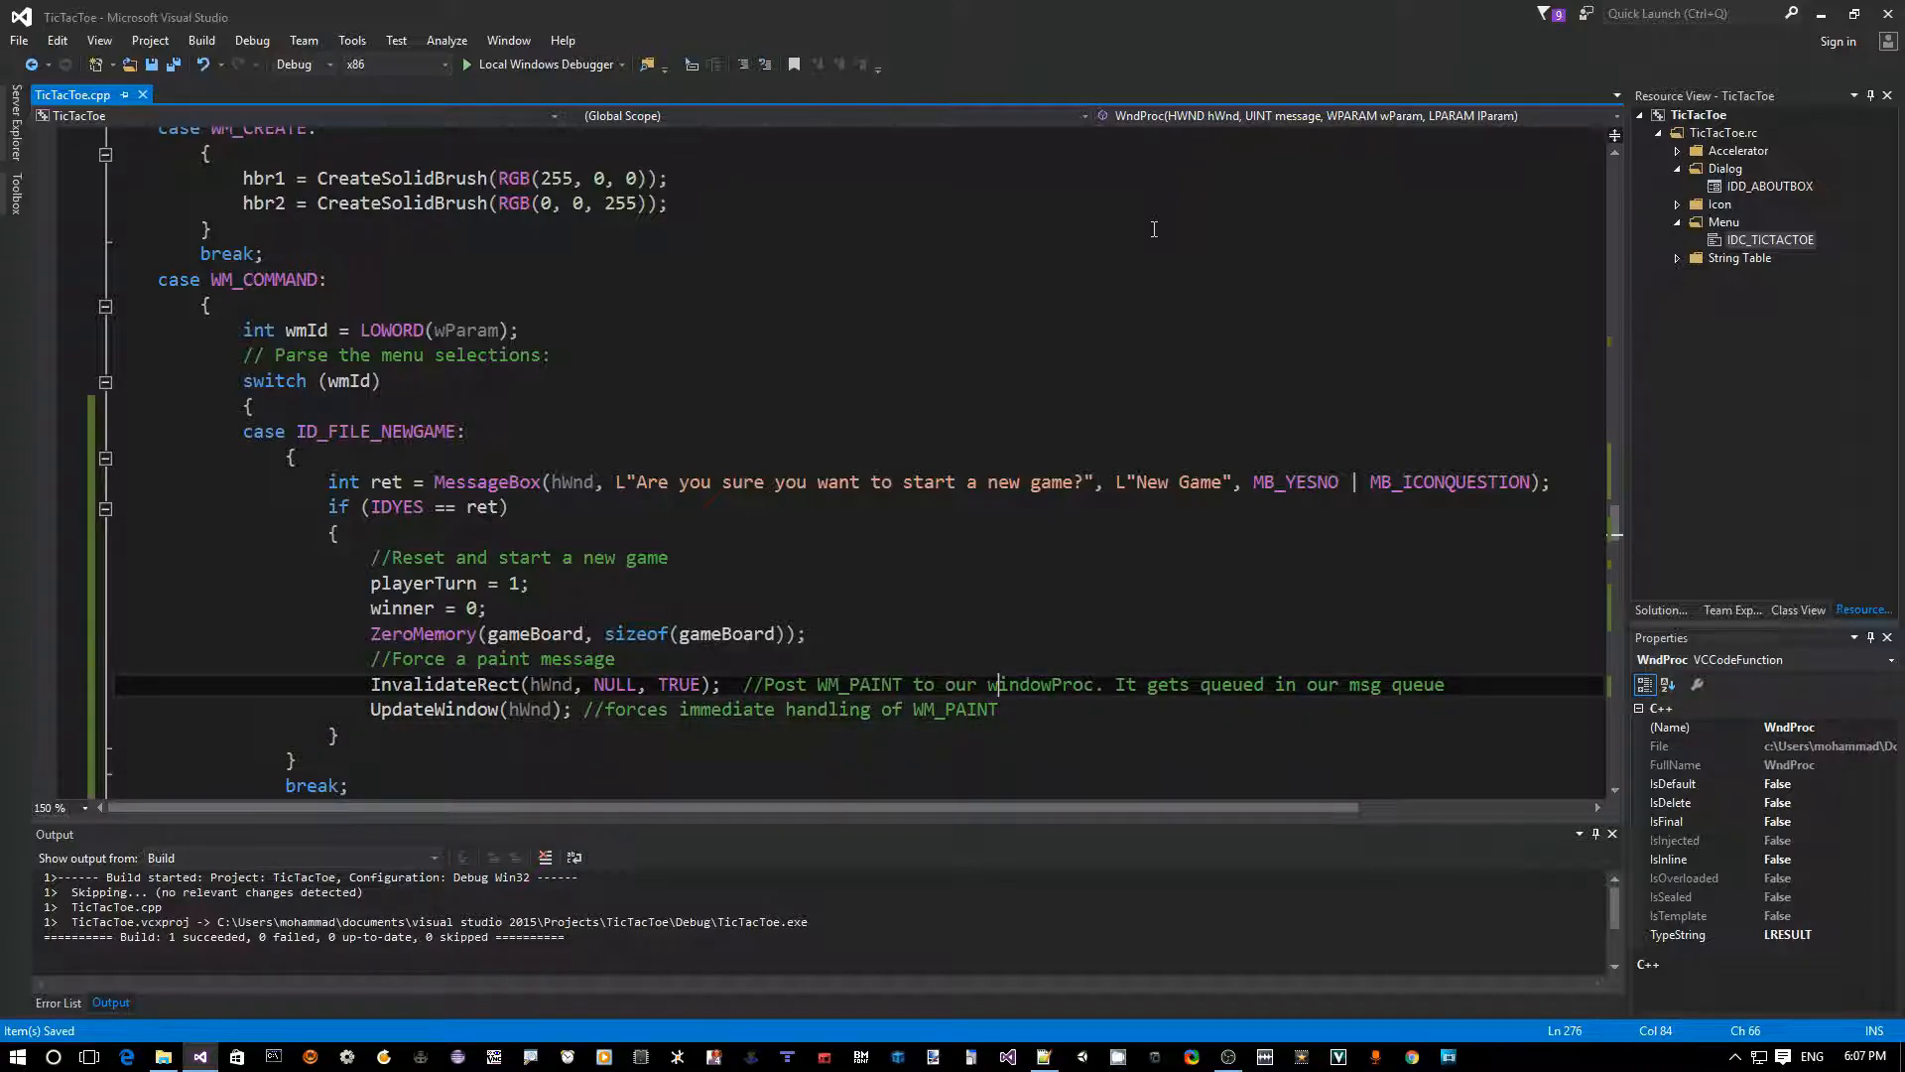
pyautogui.press('Home')
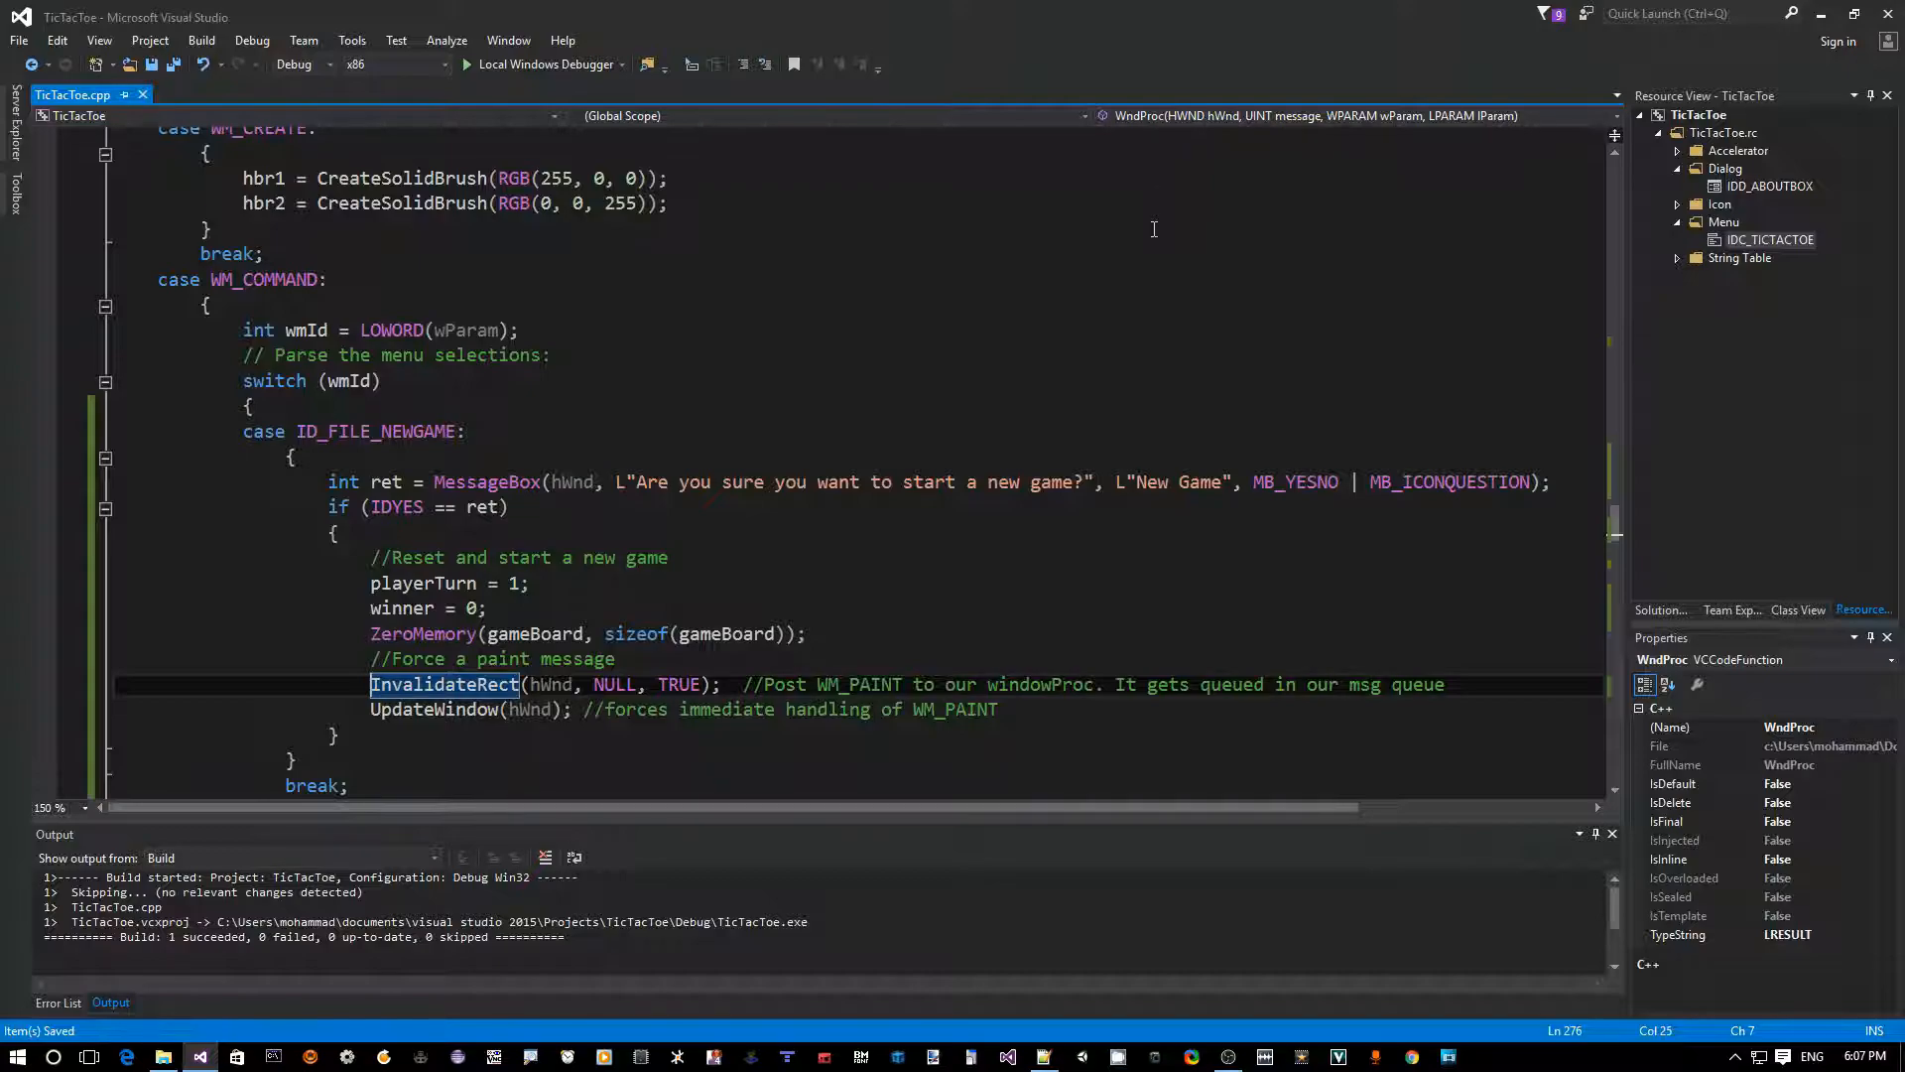
pyautogui.press('Down')
pyautogui.press('Up')
# - Rebuild the out-of-date project and launch the TicTacToe game with F5
pyautogui.press('F5')
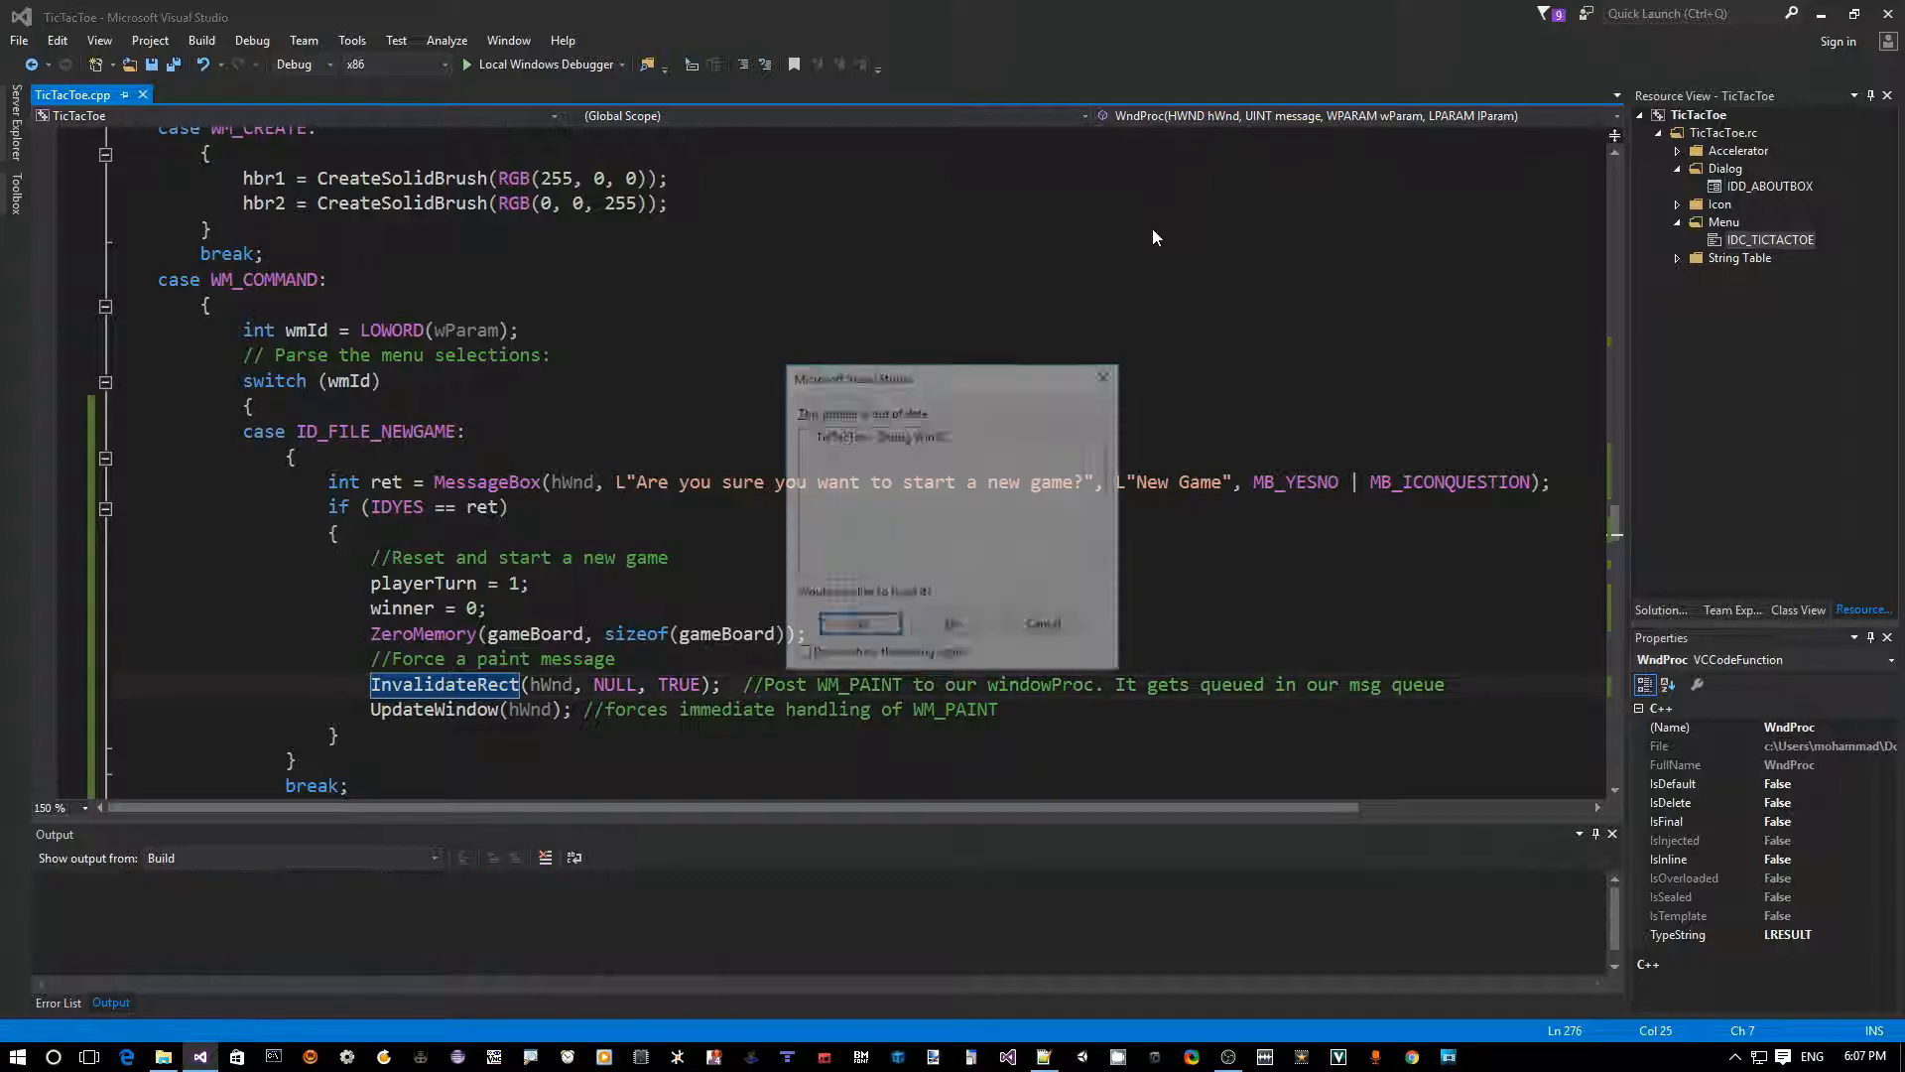
pyautogui.press('Return')
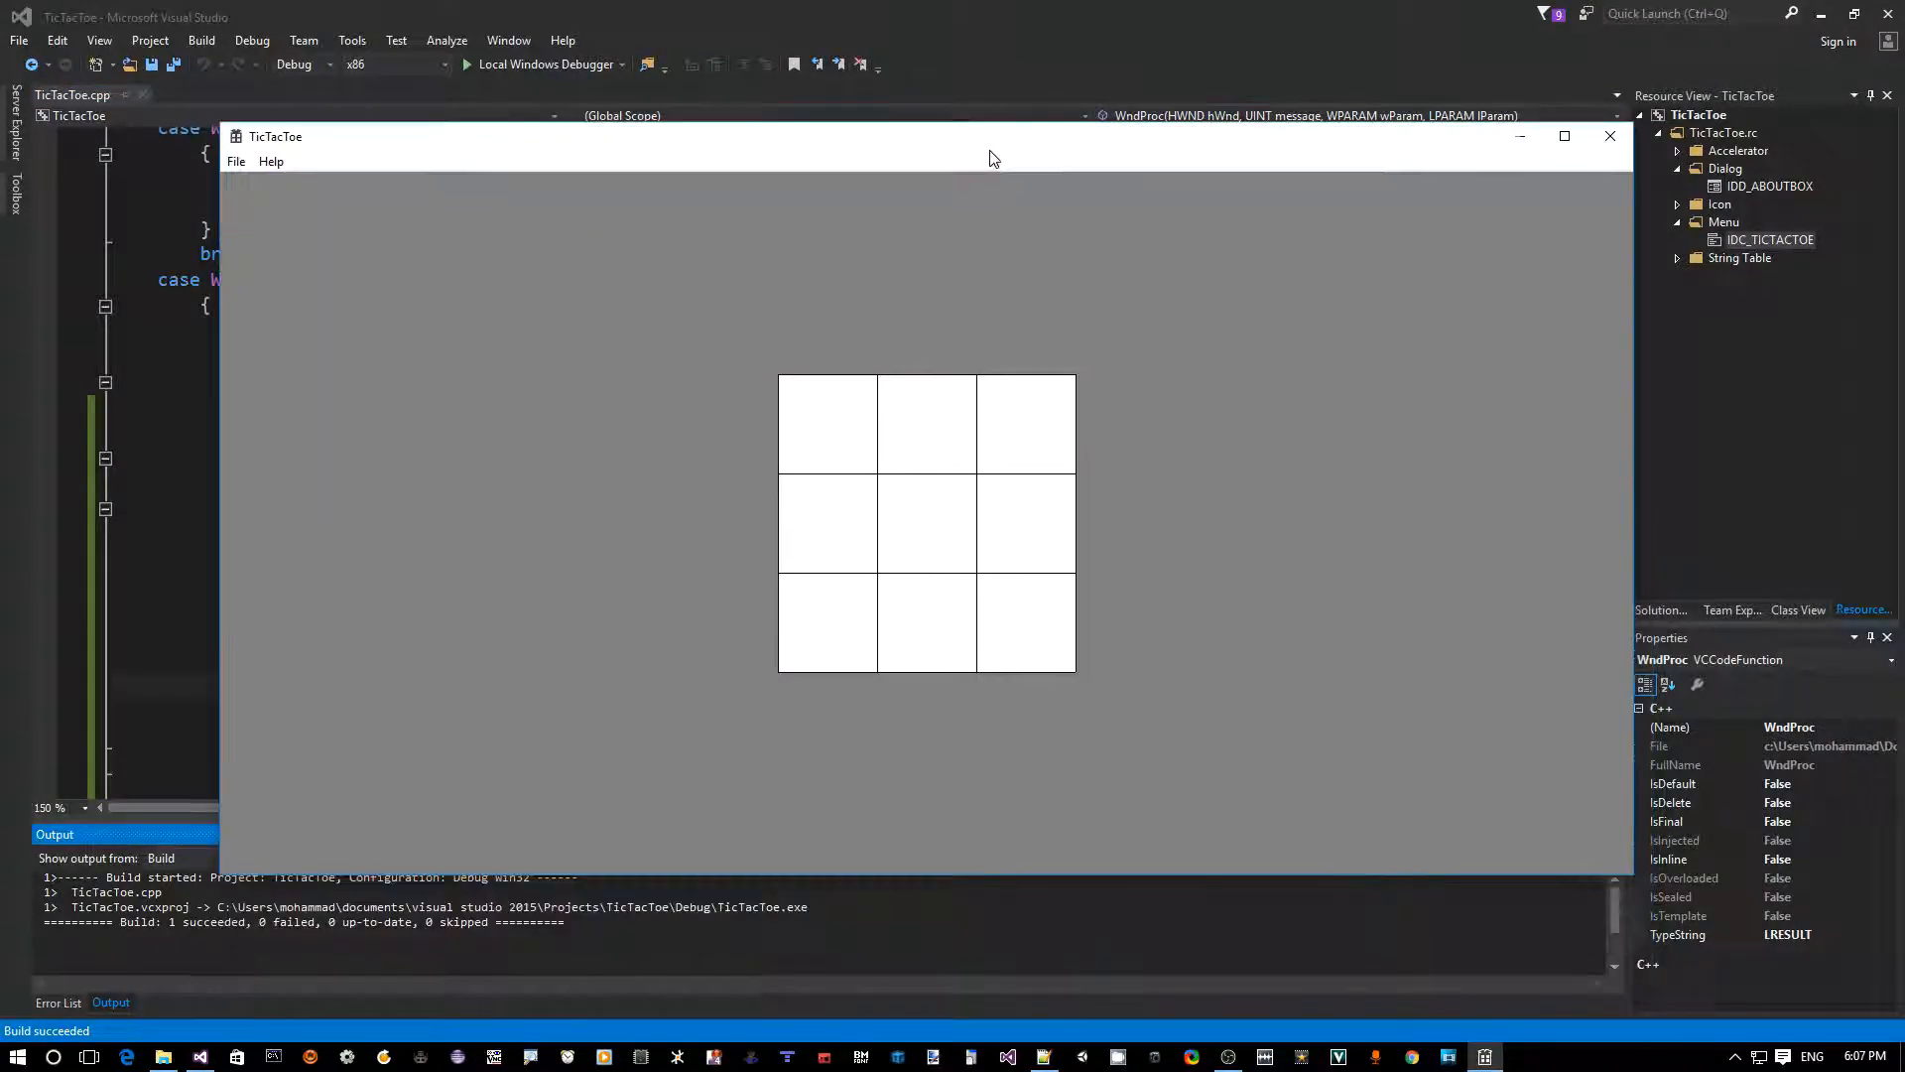
pyautogui.moveTo(1016, 268); pyautogui.dragTo(994, 138)
# - Play four moves on the board and bring up the game's File menu
pyautogui.click(927, 503)
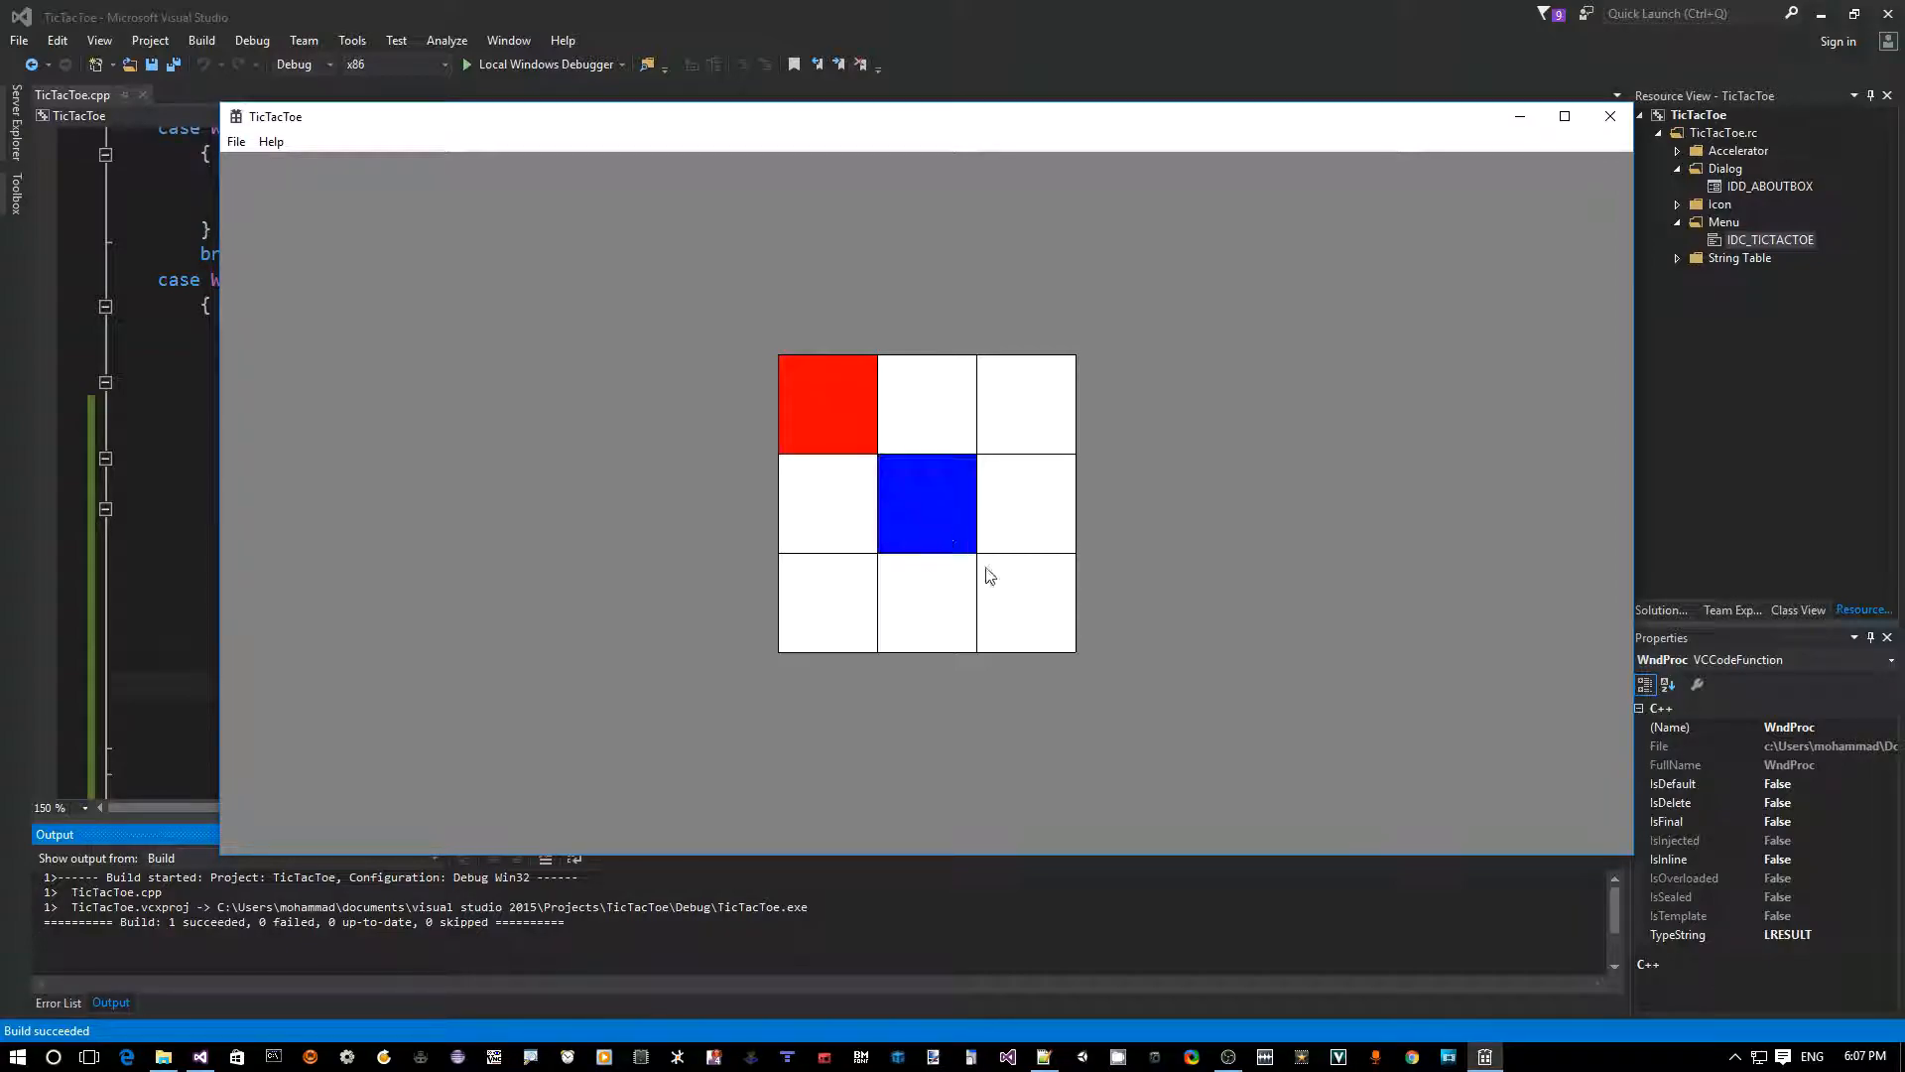
pyautogui.click(1026, 603)
pyautogui.click(1031, 476)
pyautogui.click(1033, 431)
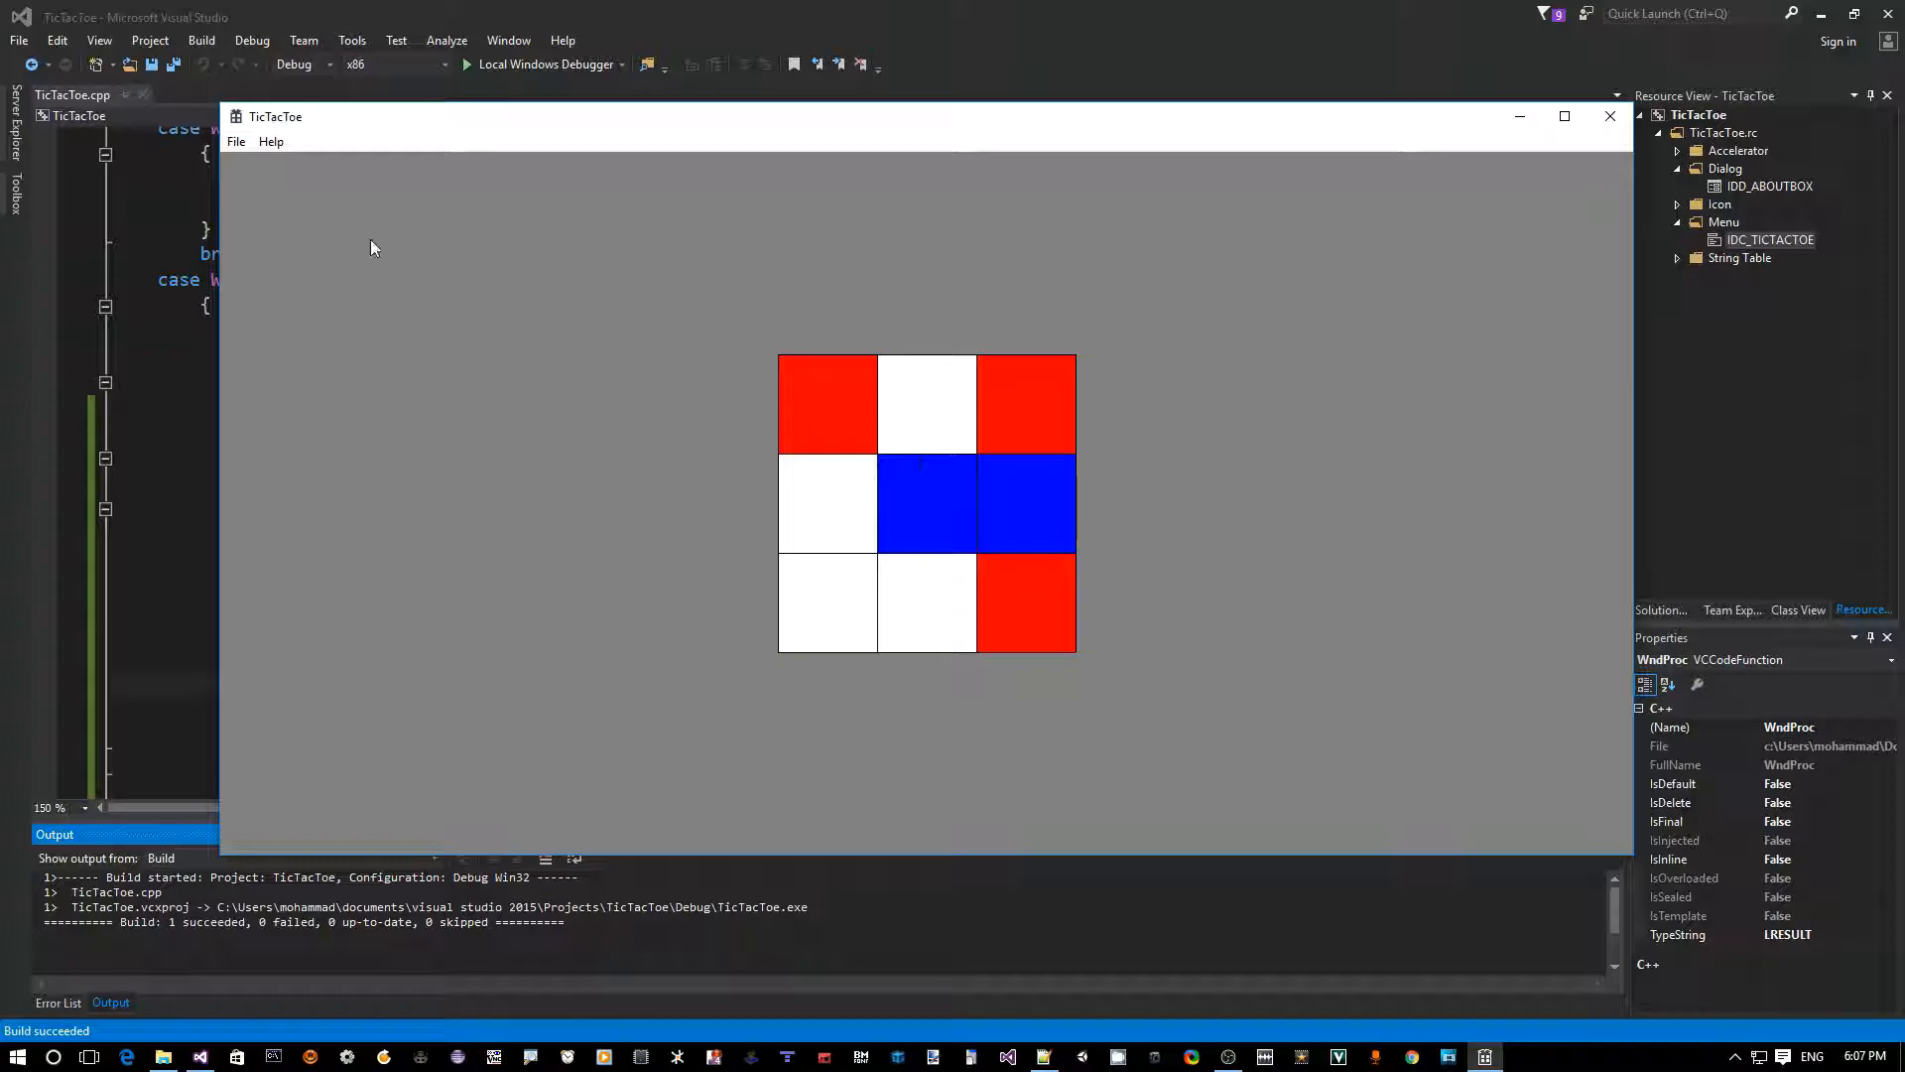
pyautogui.click(236, 141)
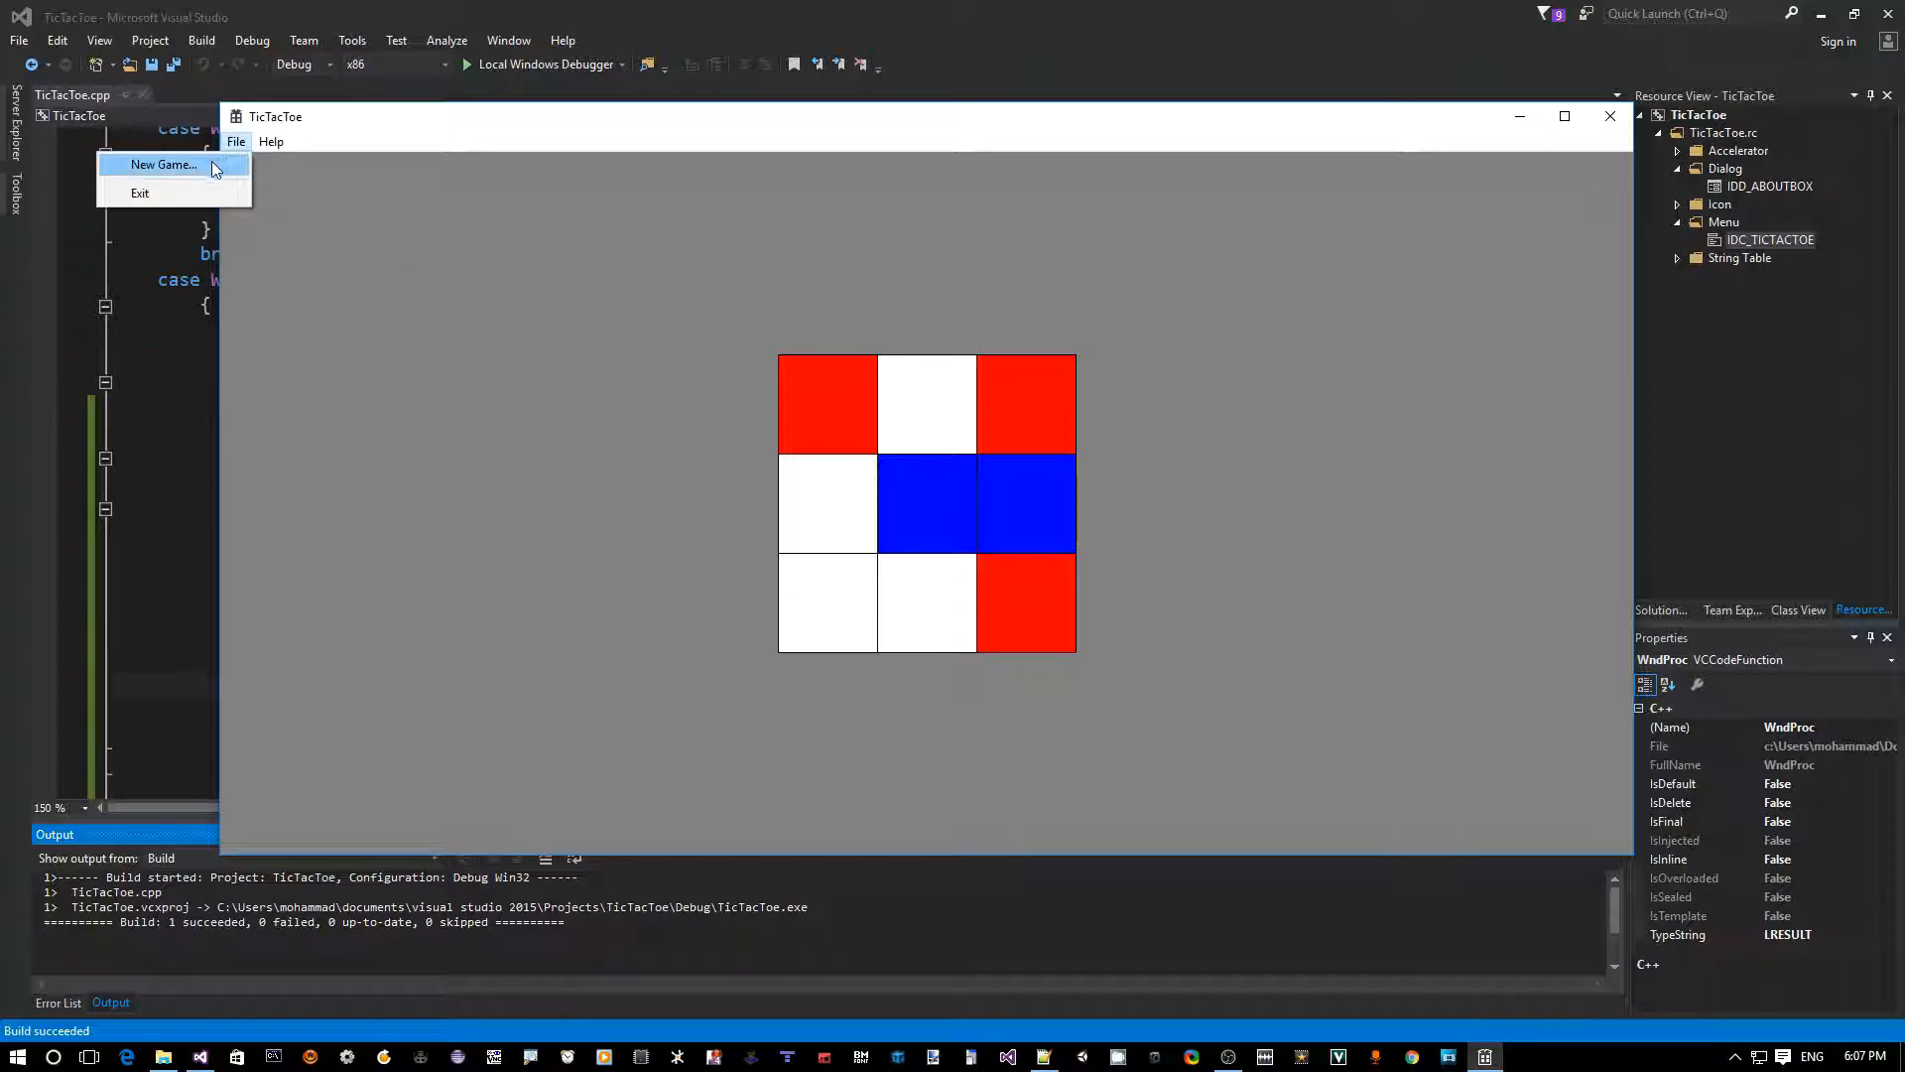
# - Choose New Game but decline the prompt, confirming the board is kept and another move can be played
pyautogui.click(200, 168)
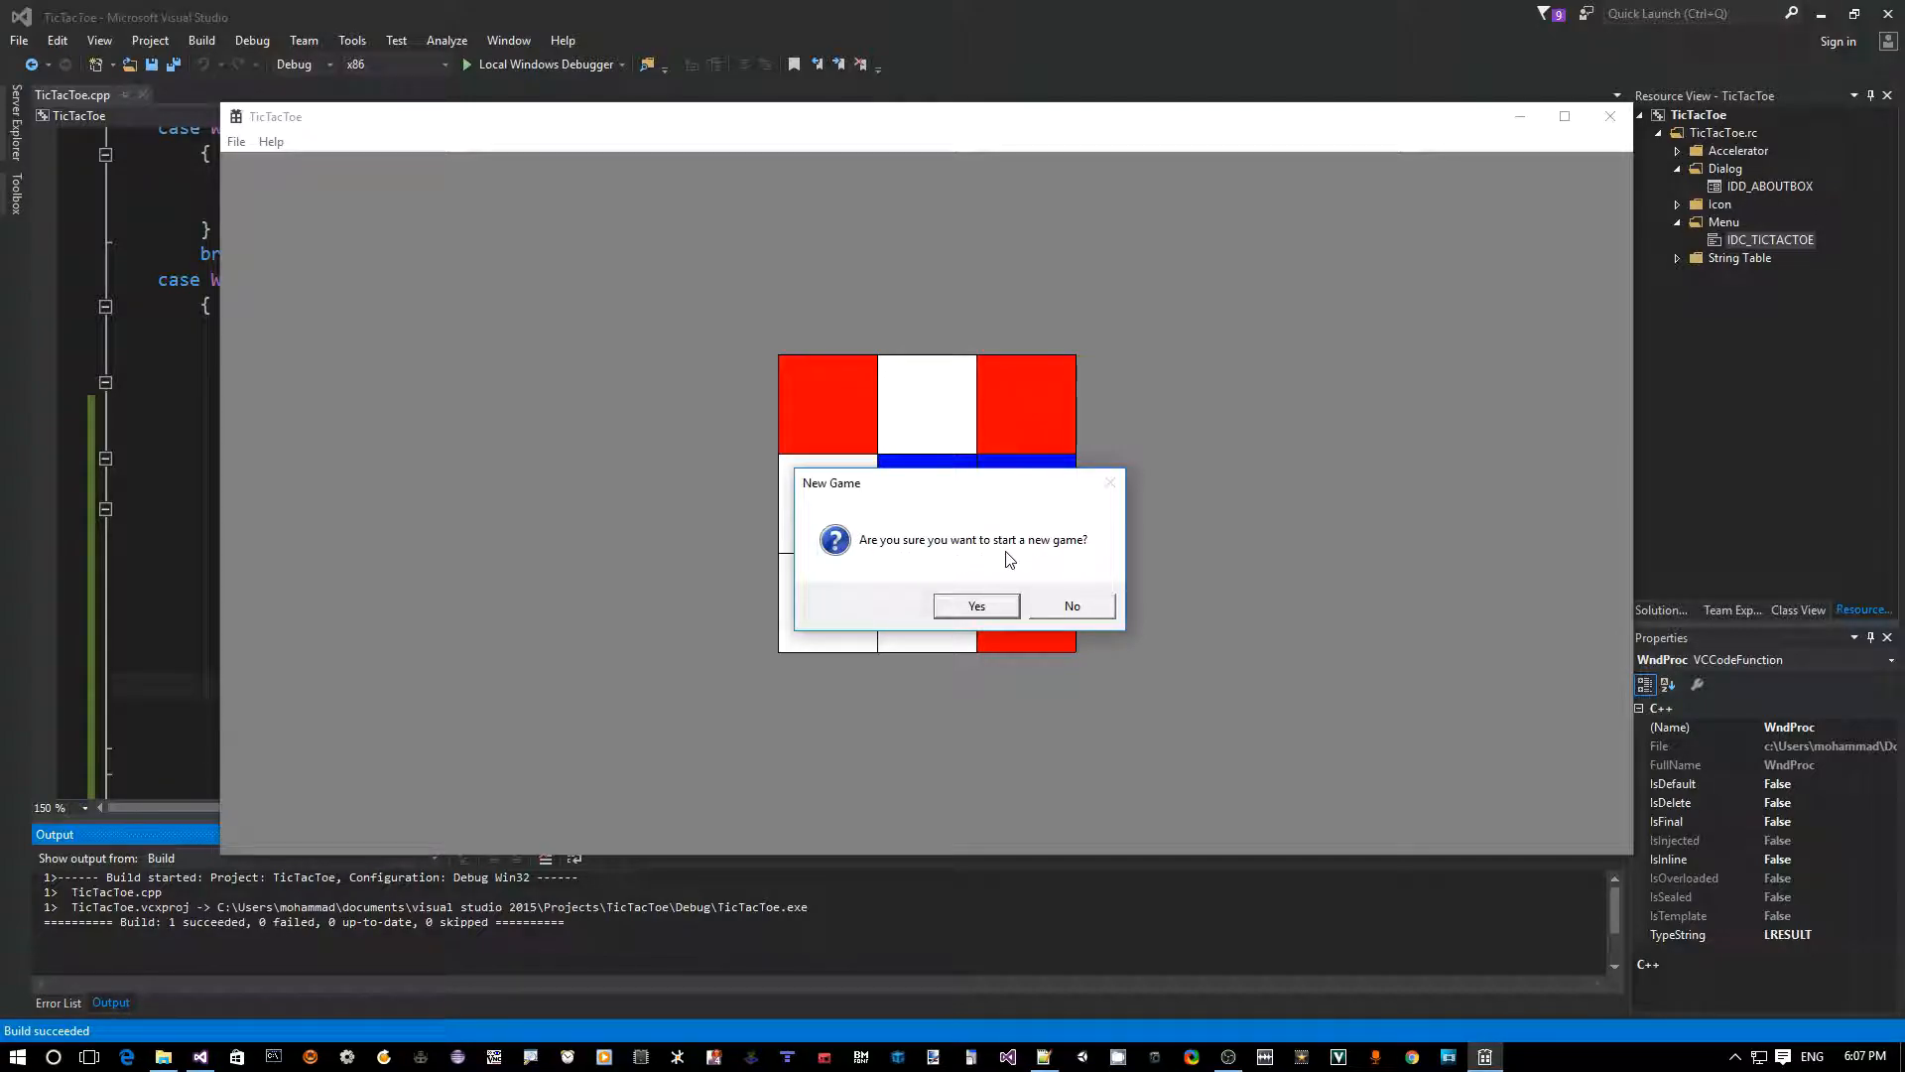
pyautogui.click(1075, 605)
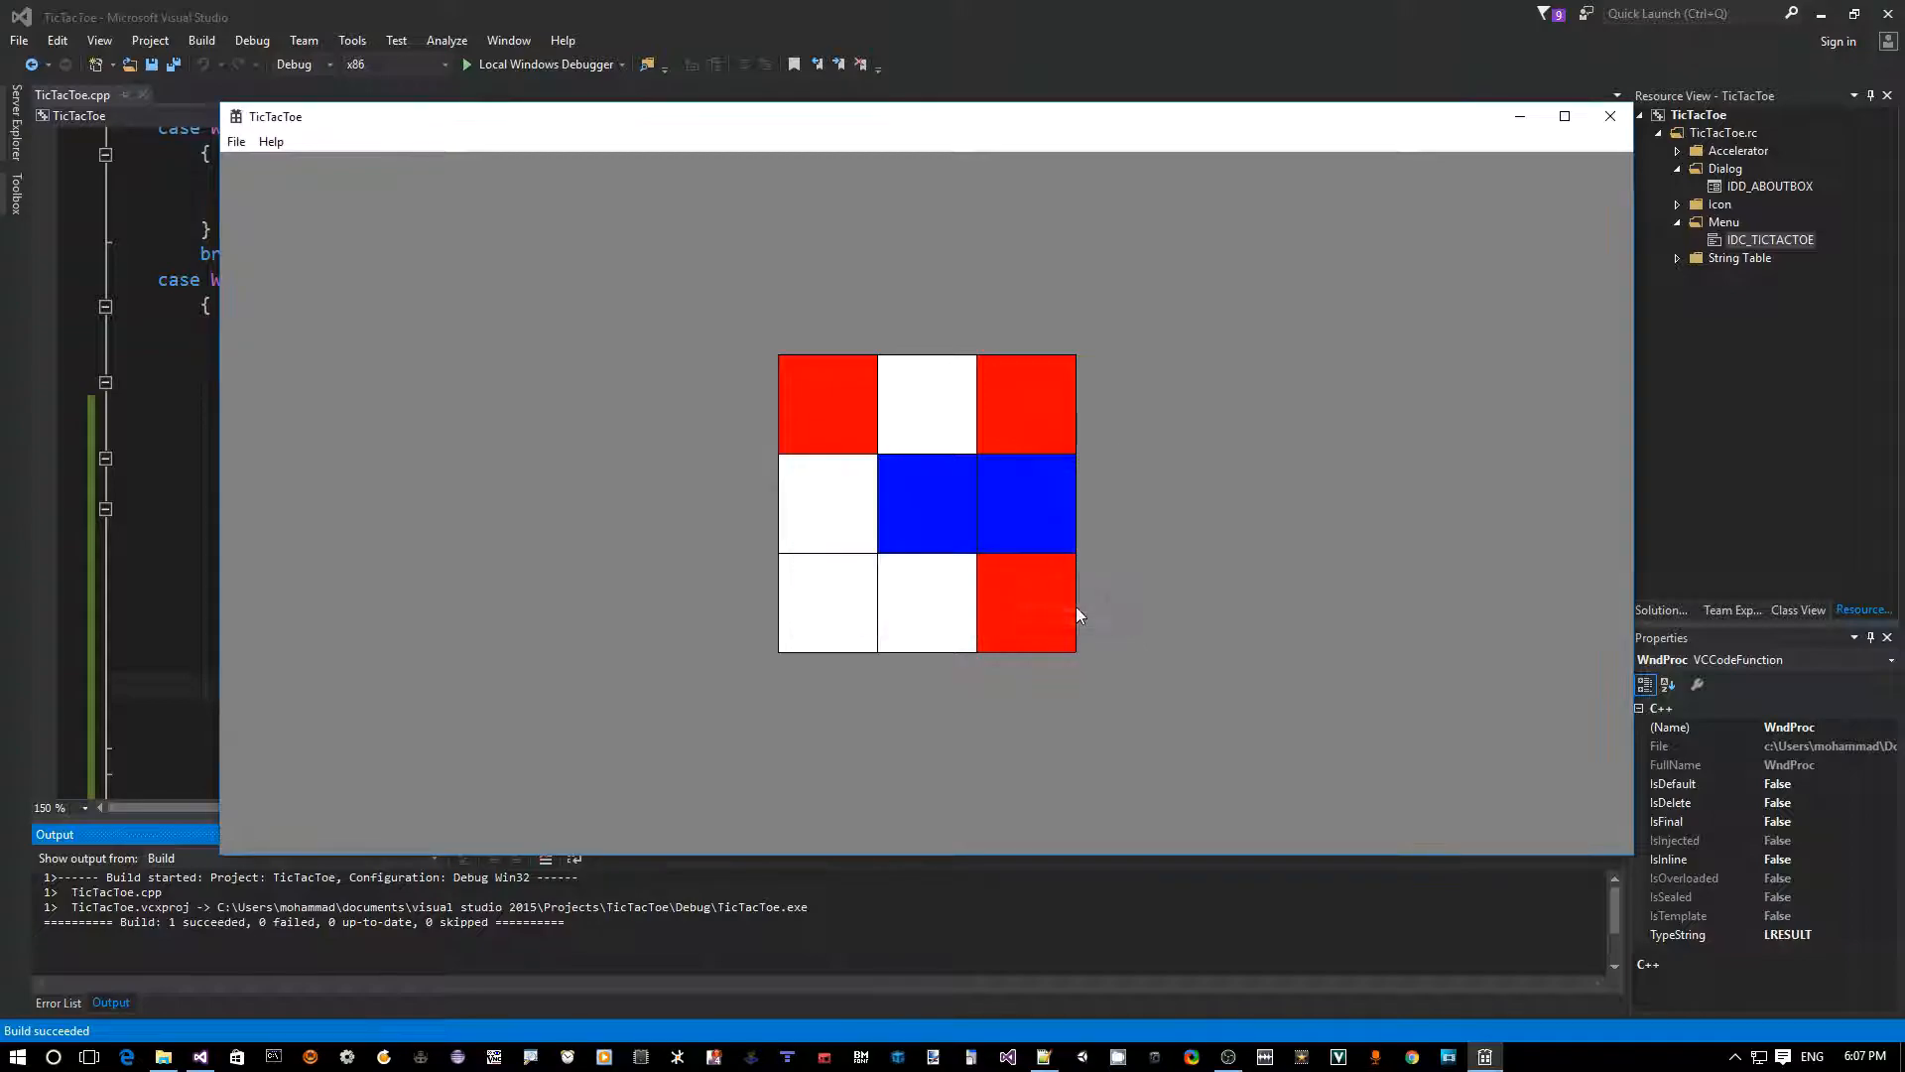
pyautogui.click(952, 606)
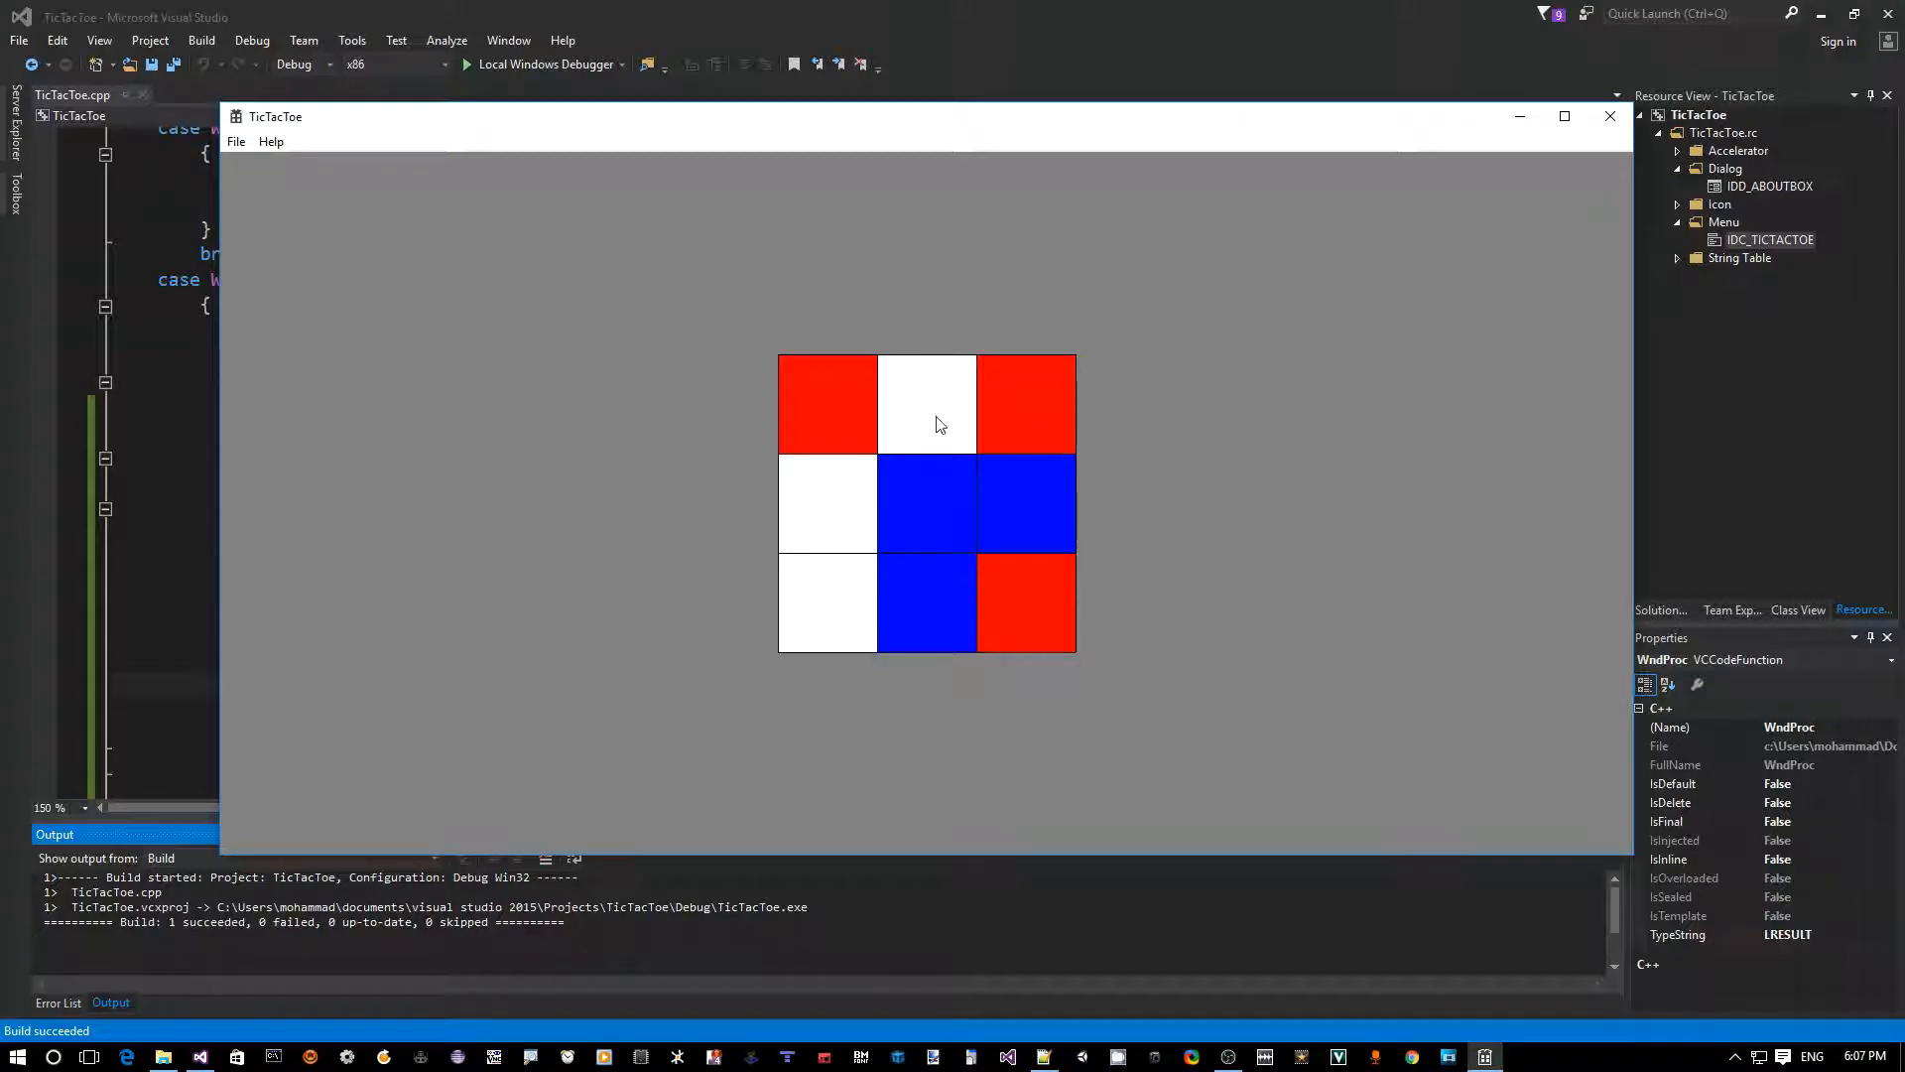
# - Choose File > New Game again and confirm, clearing the board
pyautogui.click(233, 142)
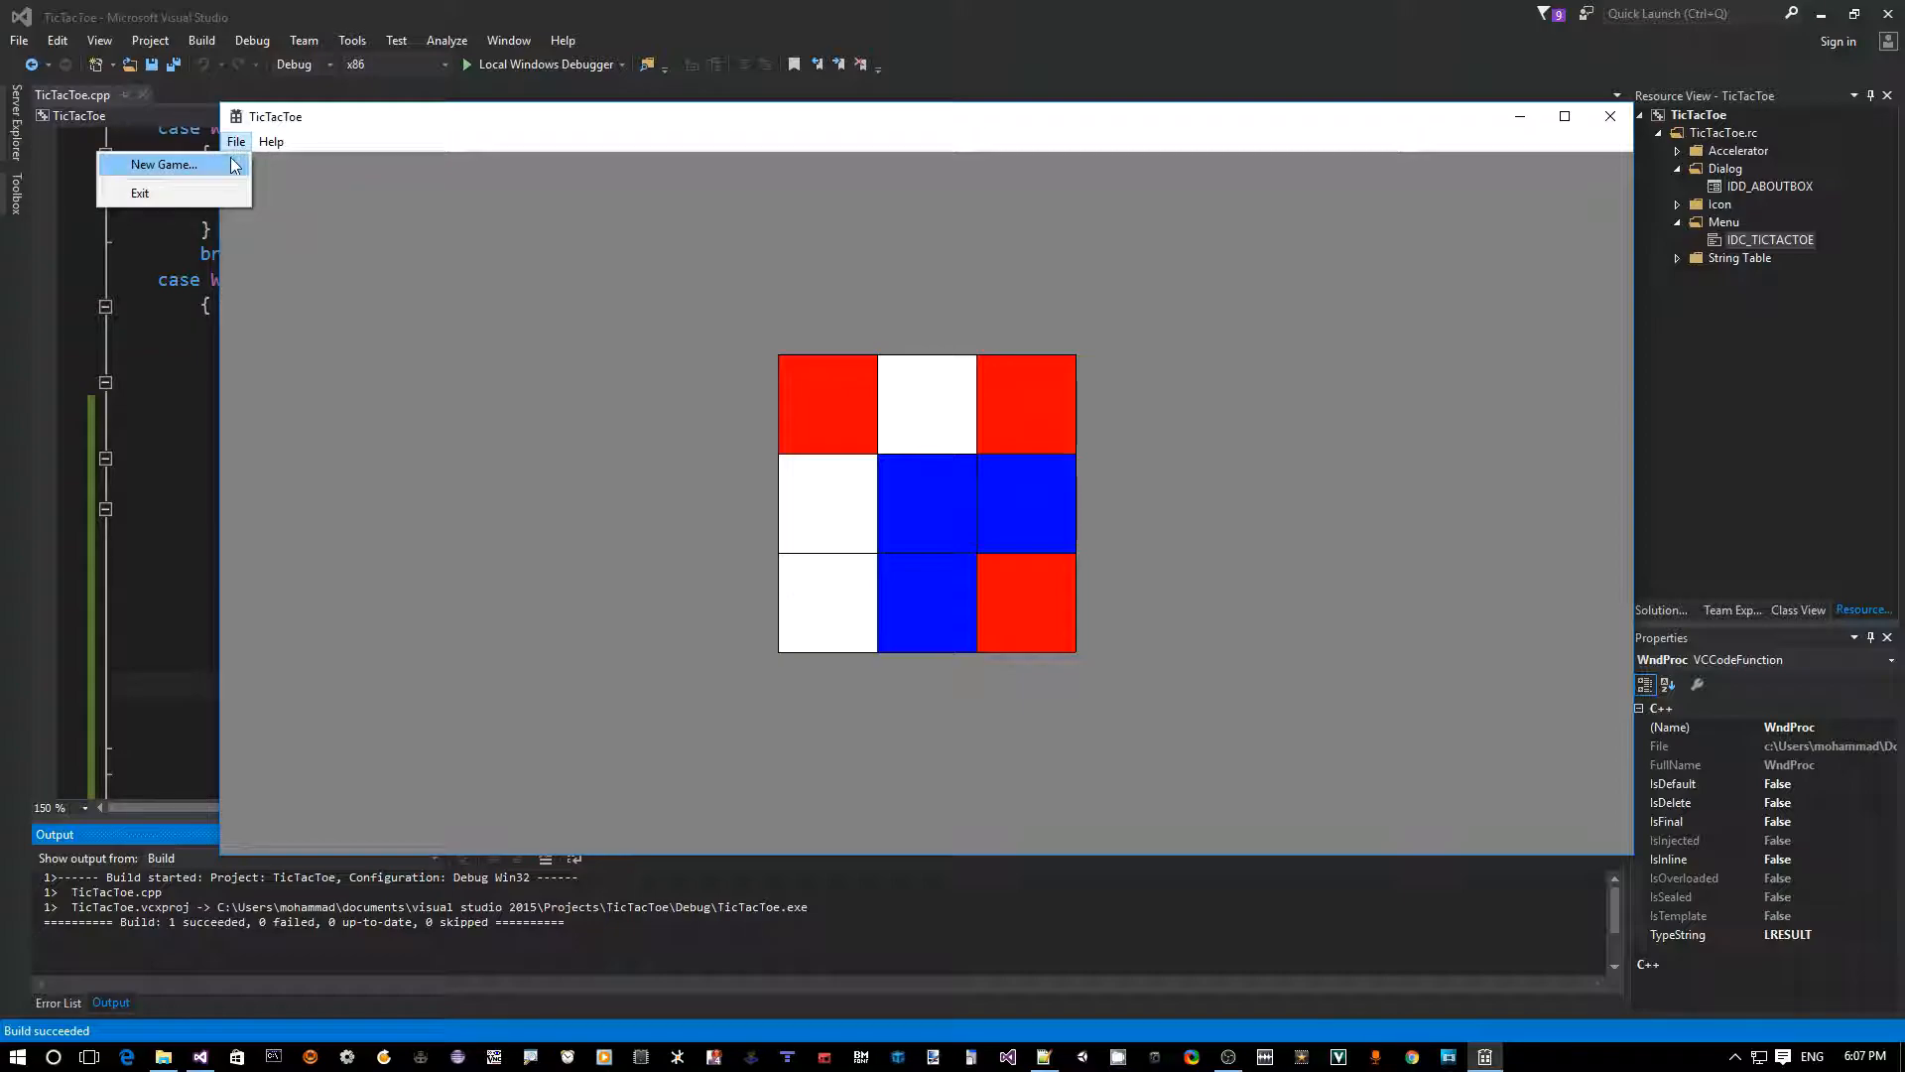
pyautogui.click(157, 165)
pyautogui.click(977, 605)
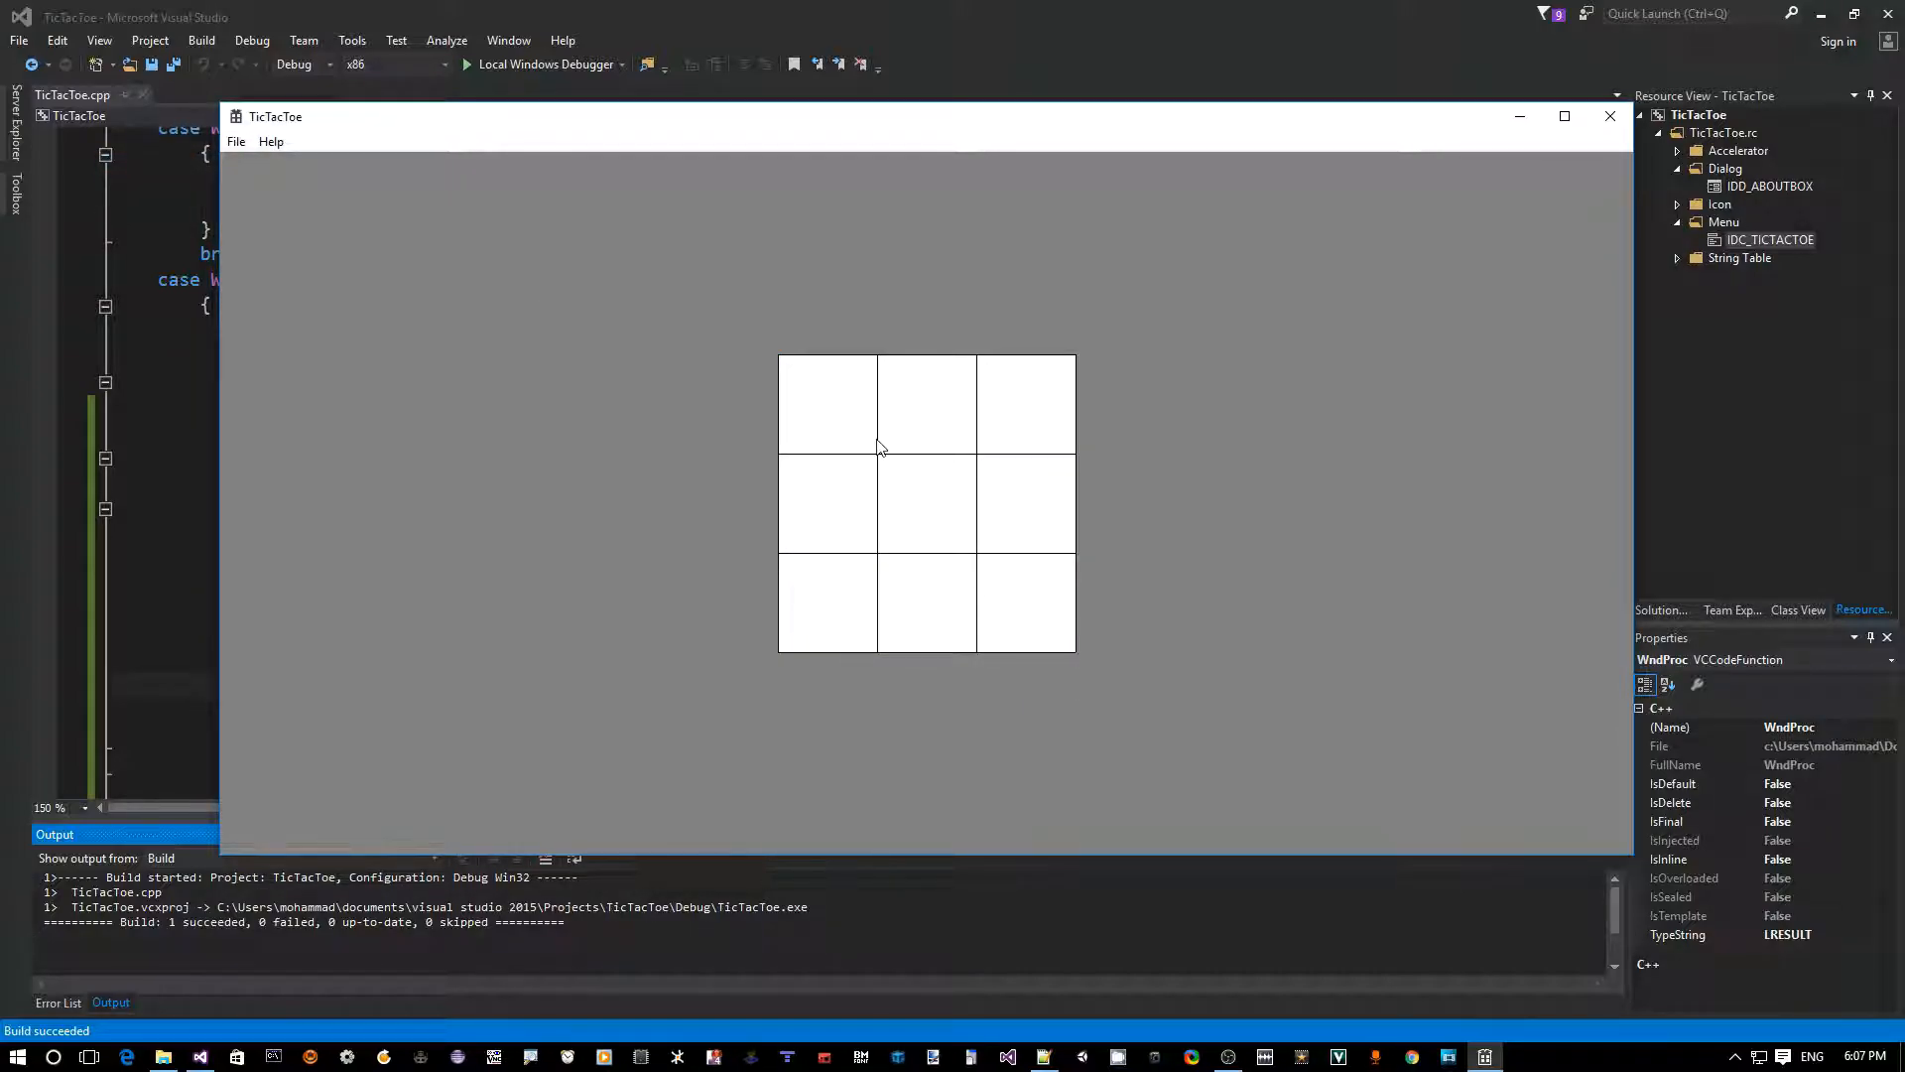
# - Play a fresh game through the corners and edges until Player 1 wins with the centre cell
pyautogui.click(848, 446)
pyautogui.click(923, 433)
pyautogui.click(1020, 402)
pyautogui.click(1024, 505)
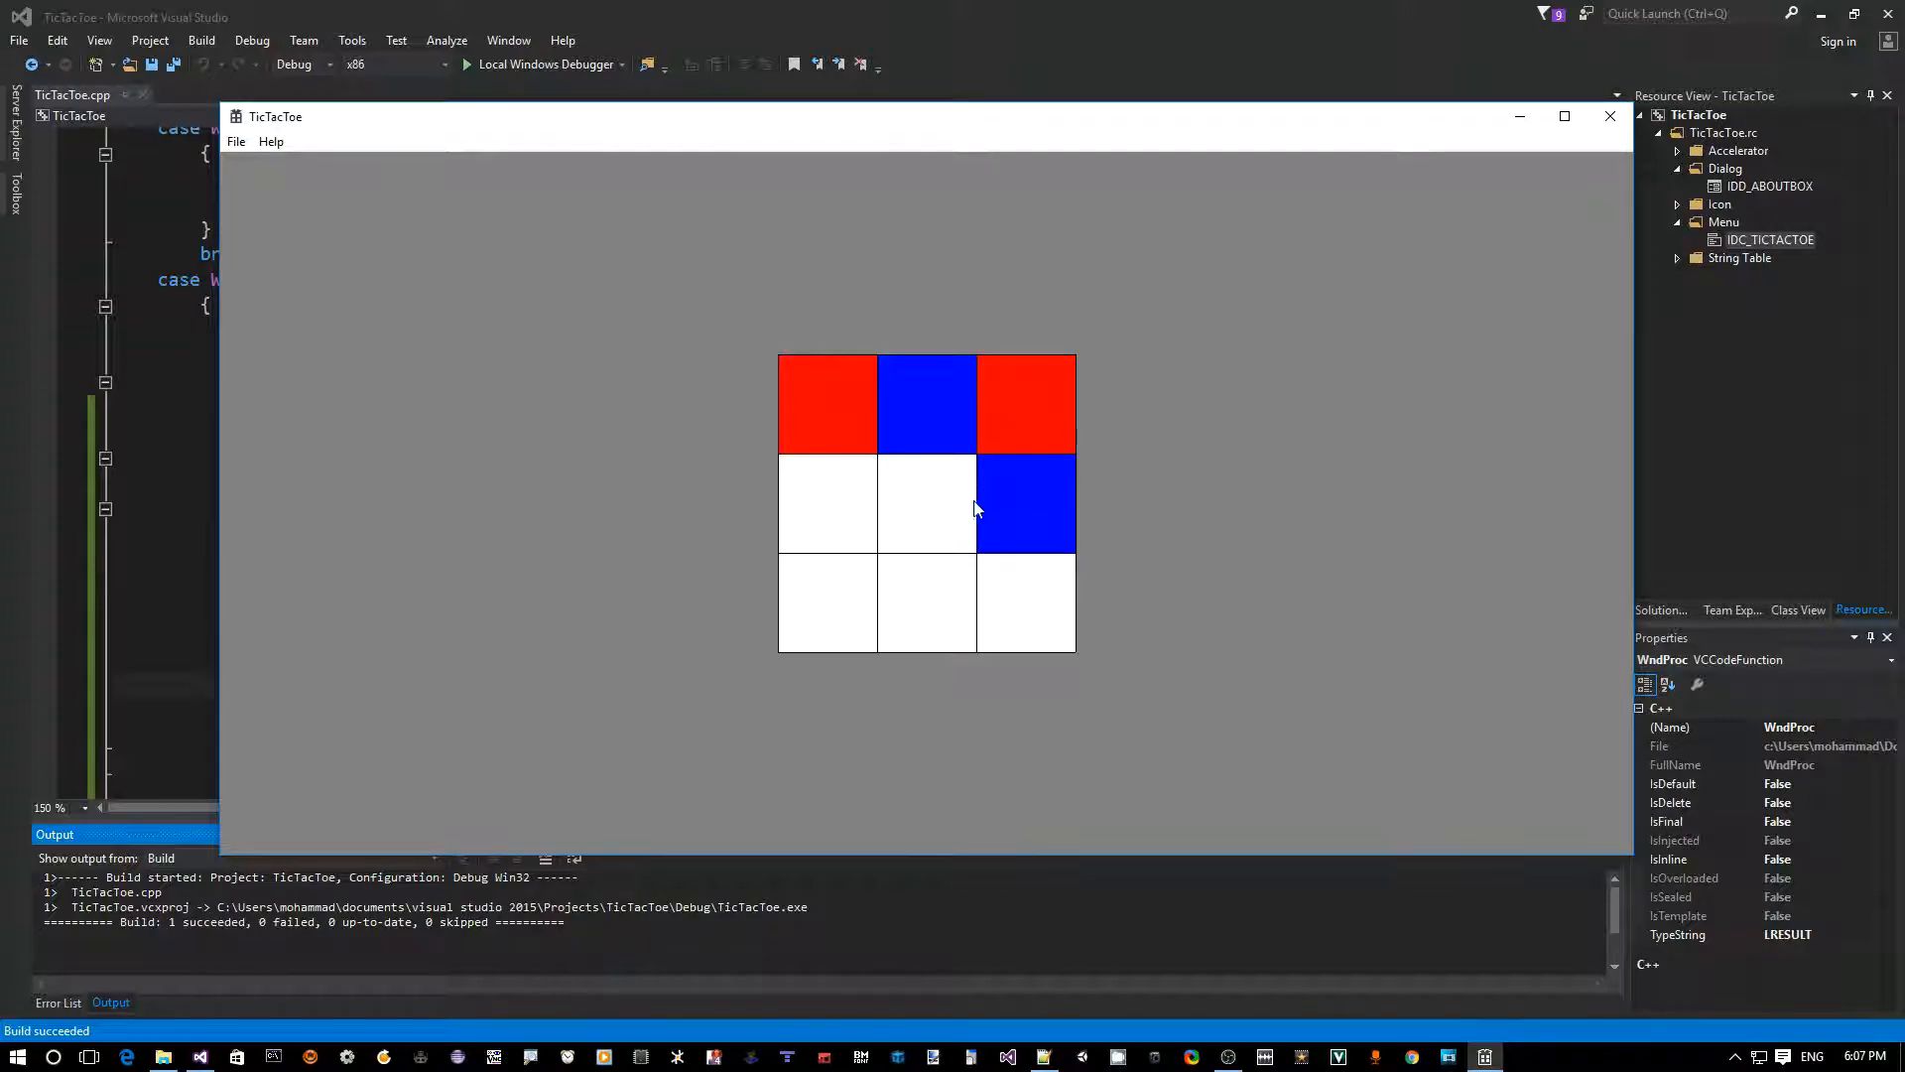
pyautogui.click(1020, 604)
pyautogui.click(929, 616)
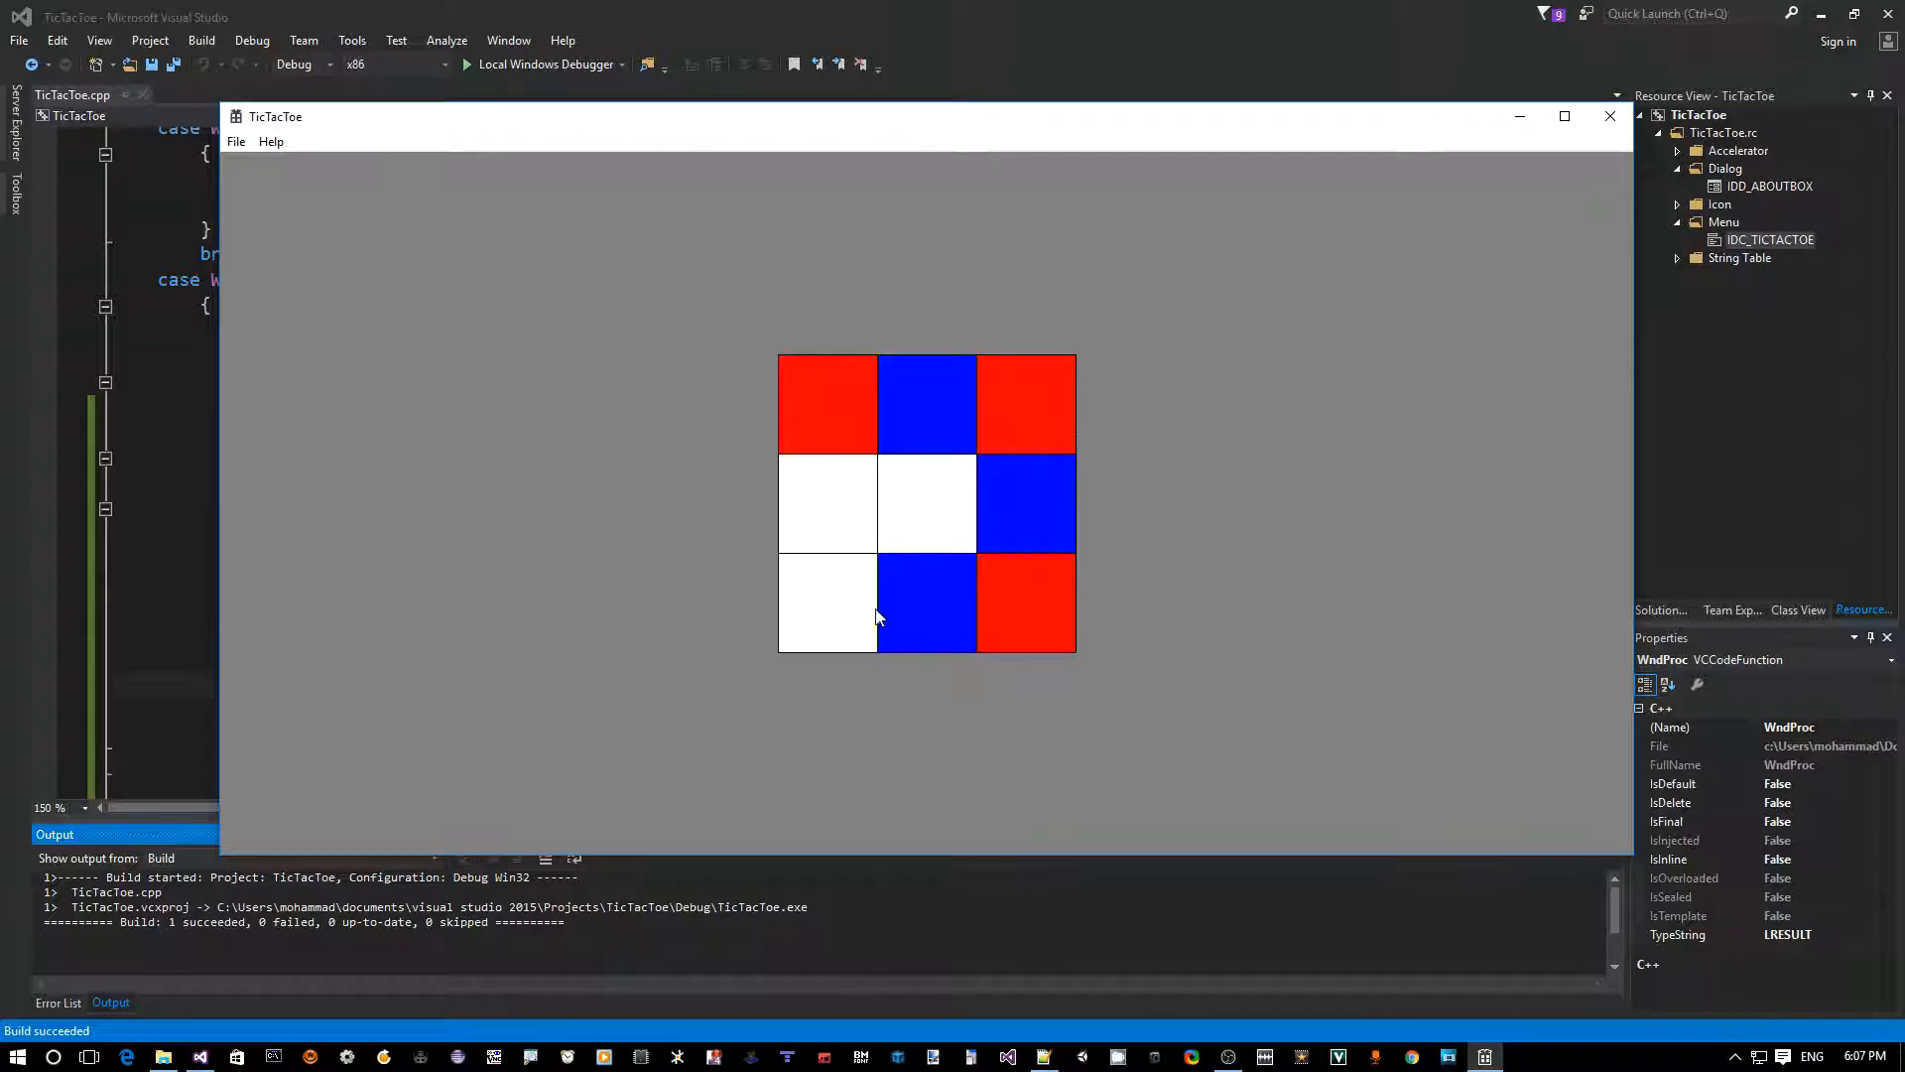
pyautogui.click(828, 602)
pyautogui.click(829, 506)
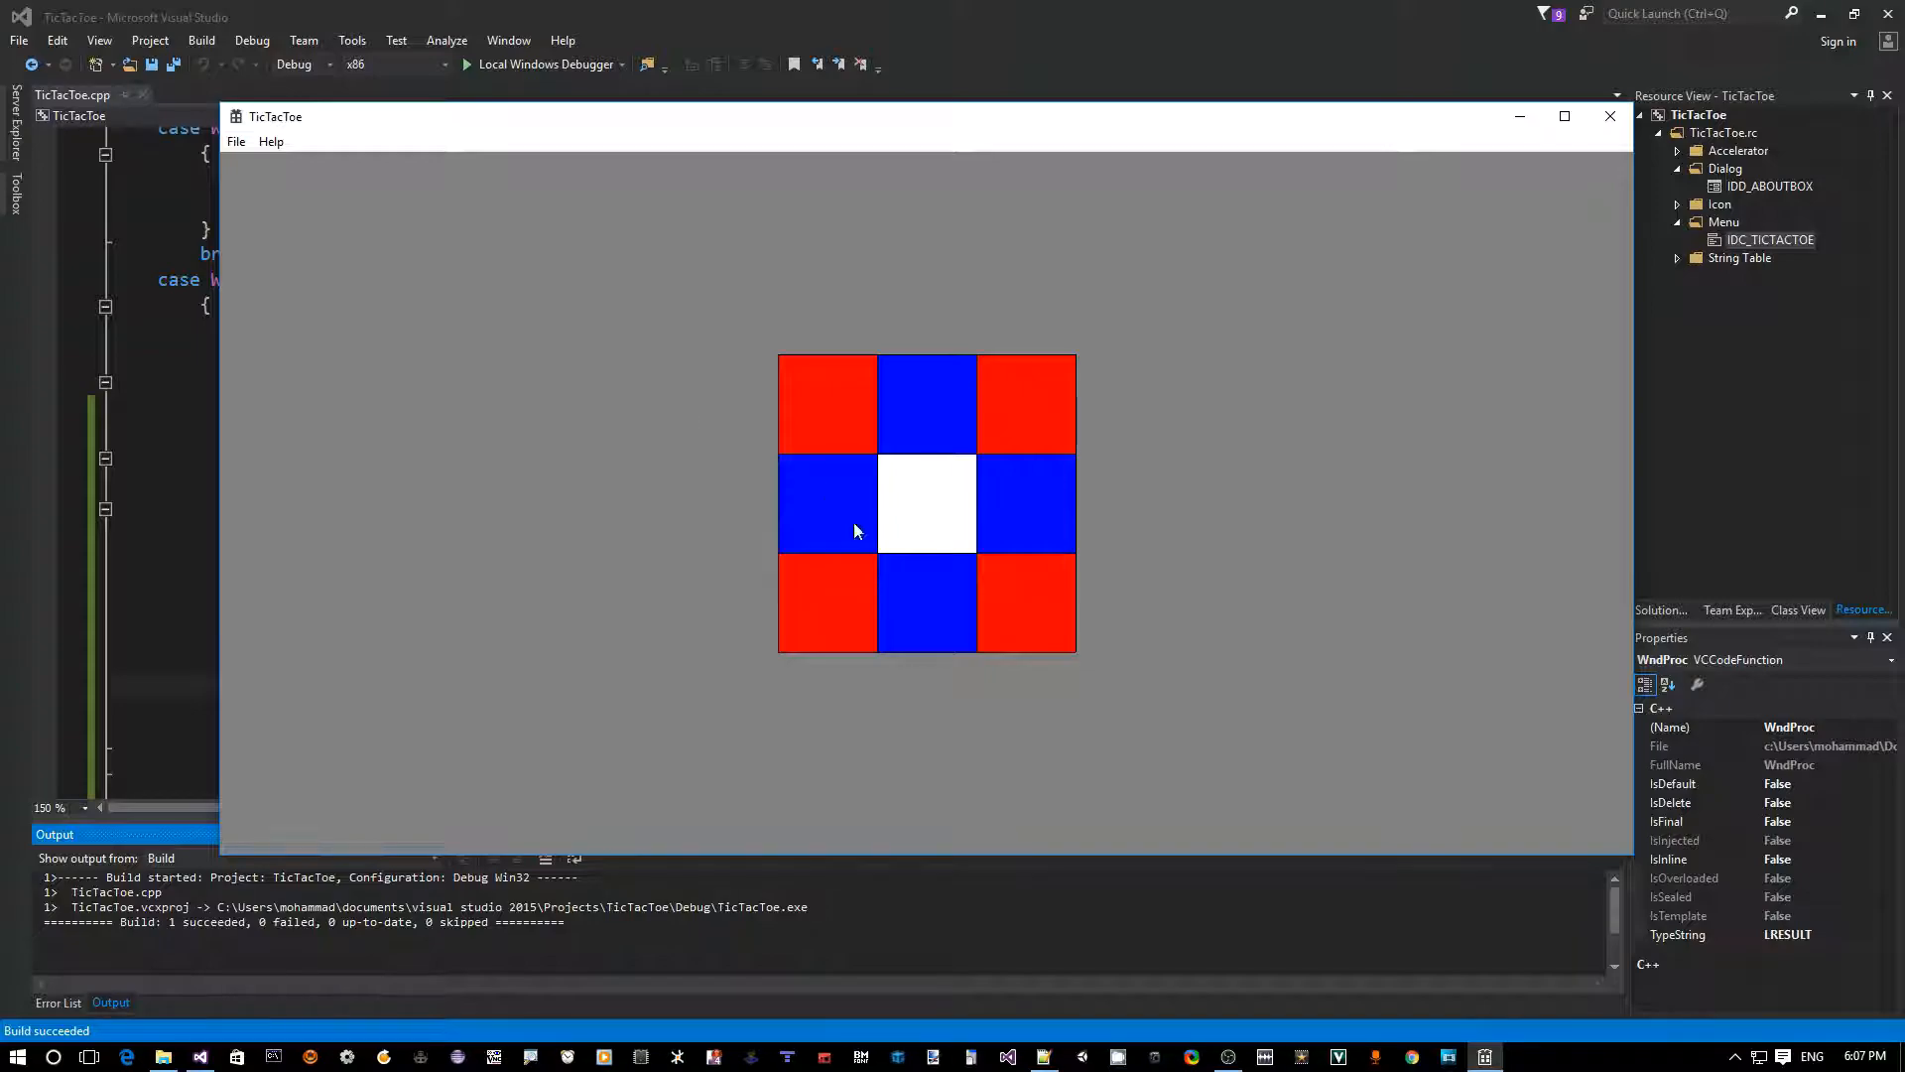
pyautogui.click(900, 513)
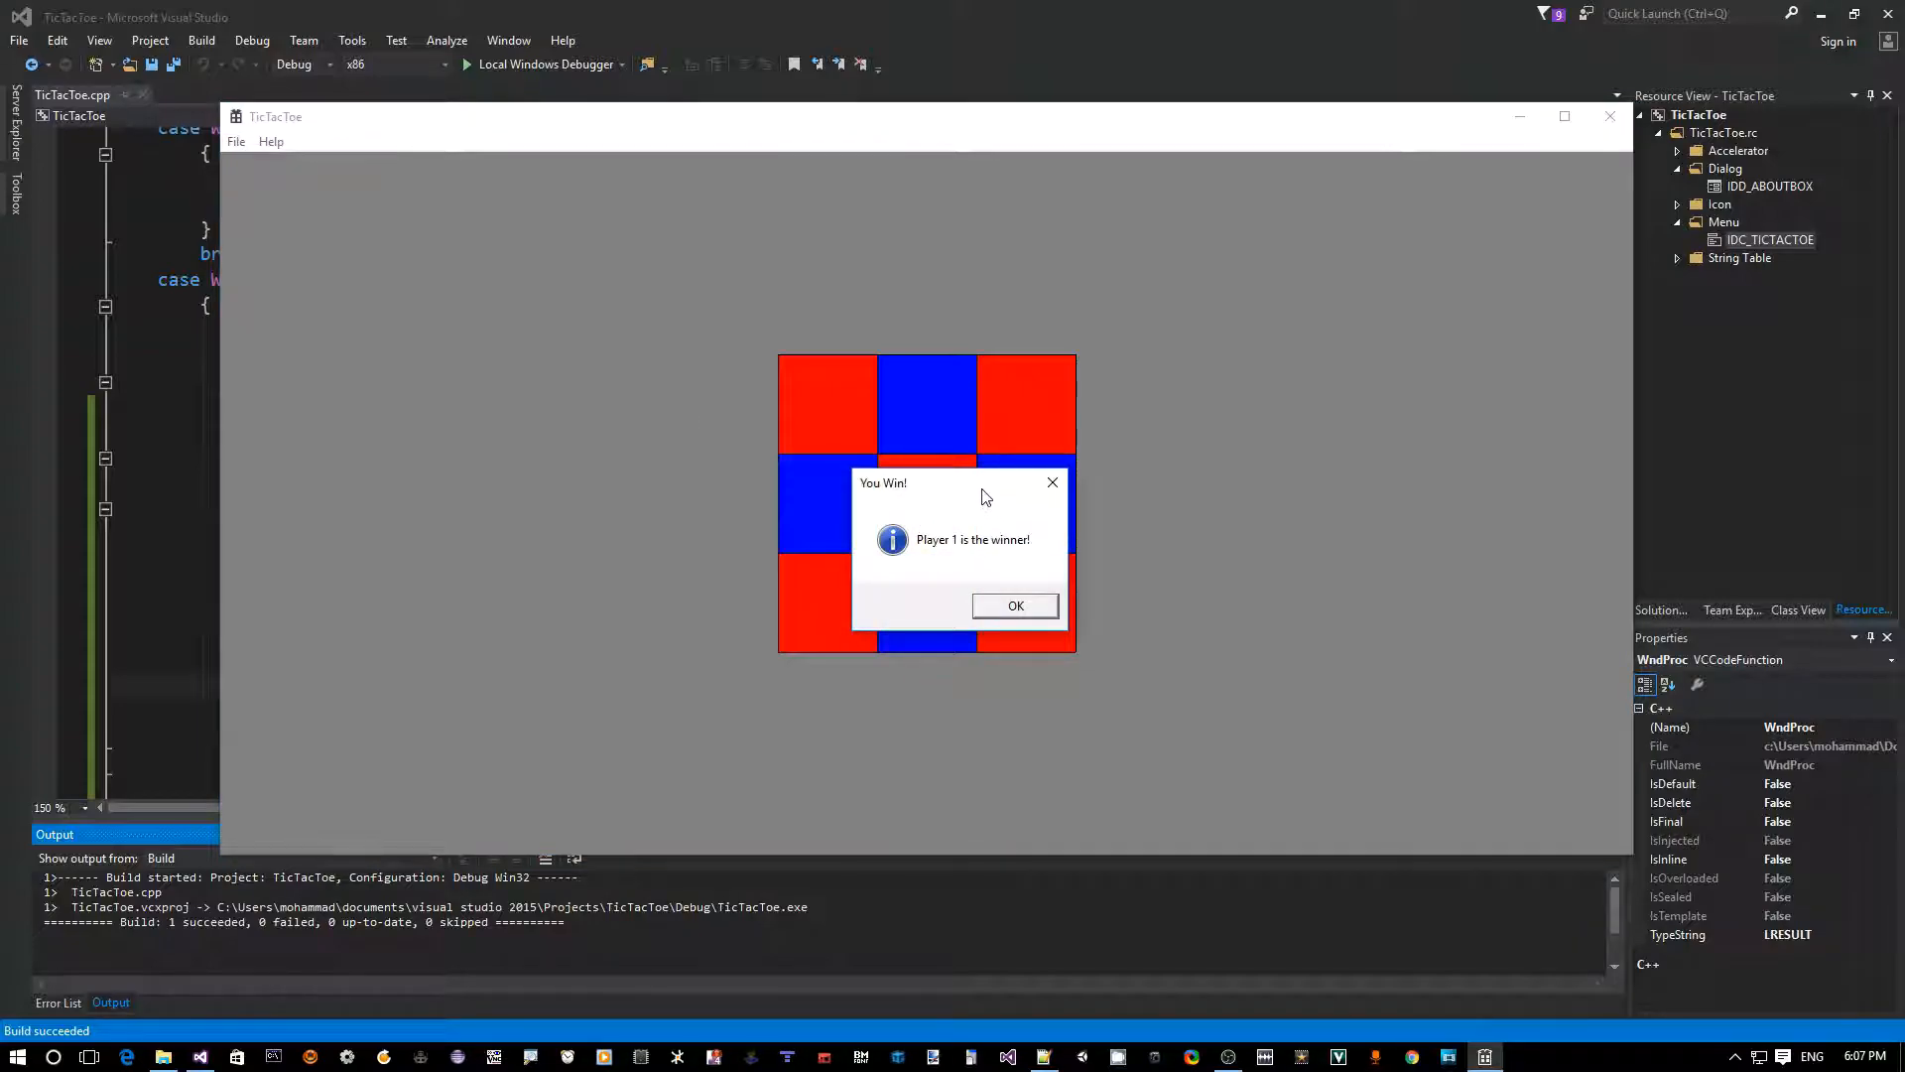
# - Dismiss the win message and start another confirmed New Game
pyautogui.moveTo(982, 496); pyautogui.dragTo(1268, 316)
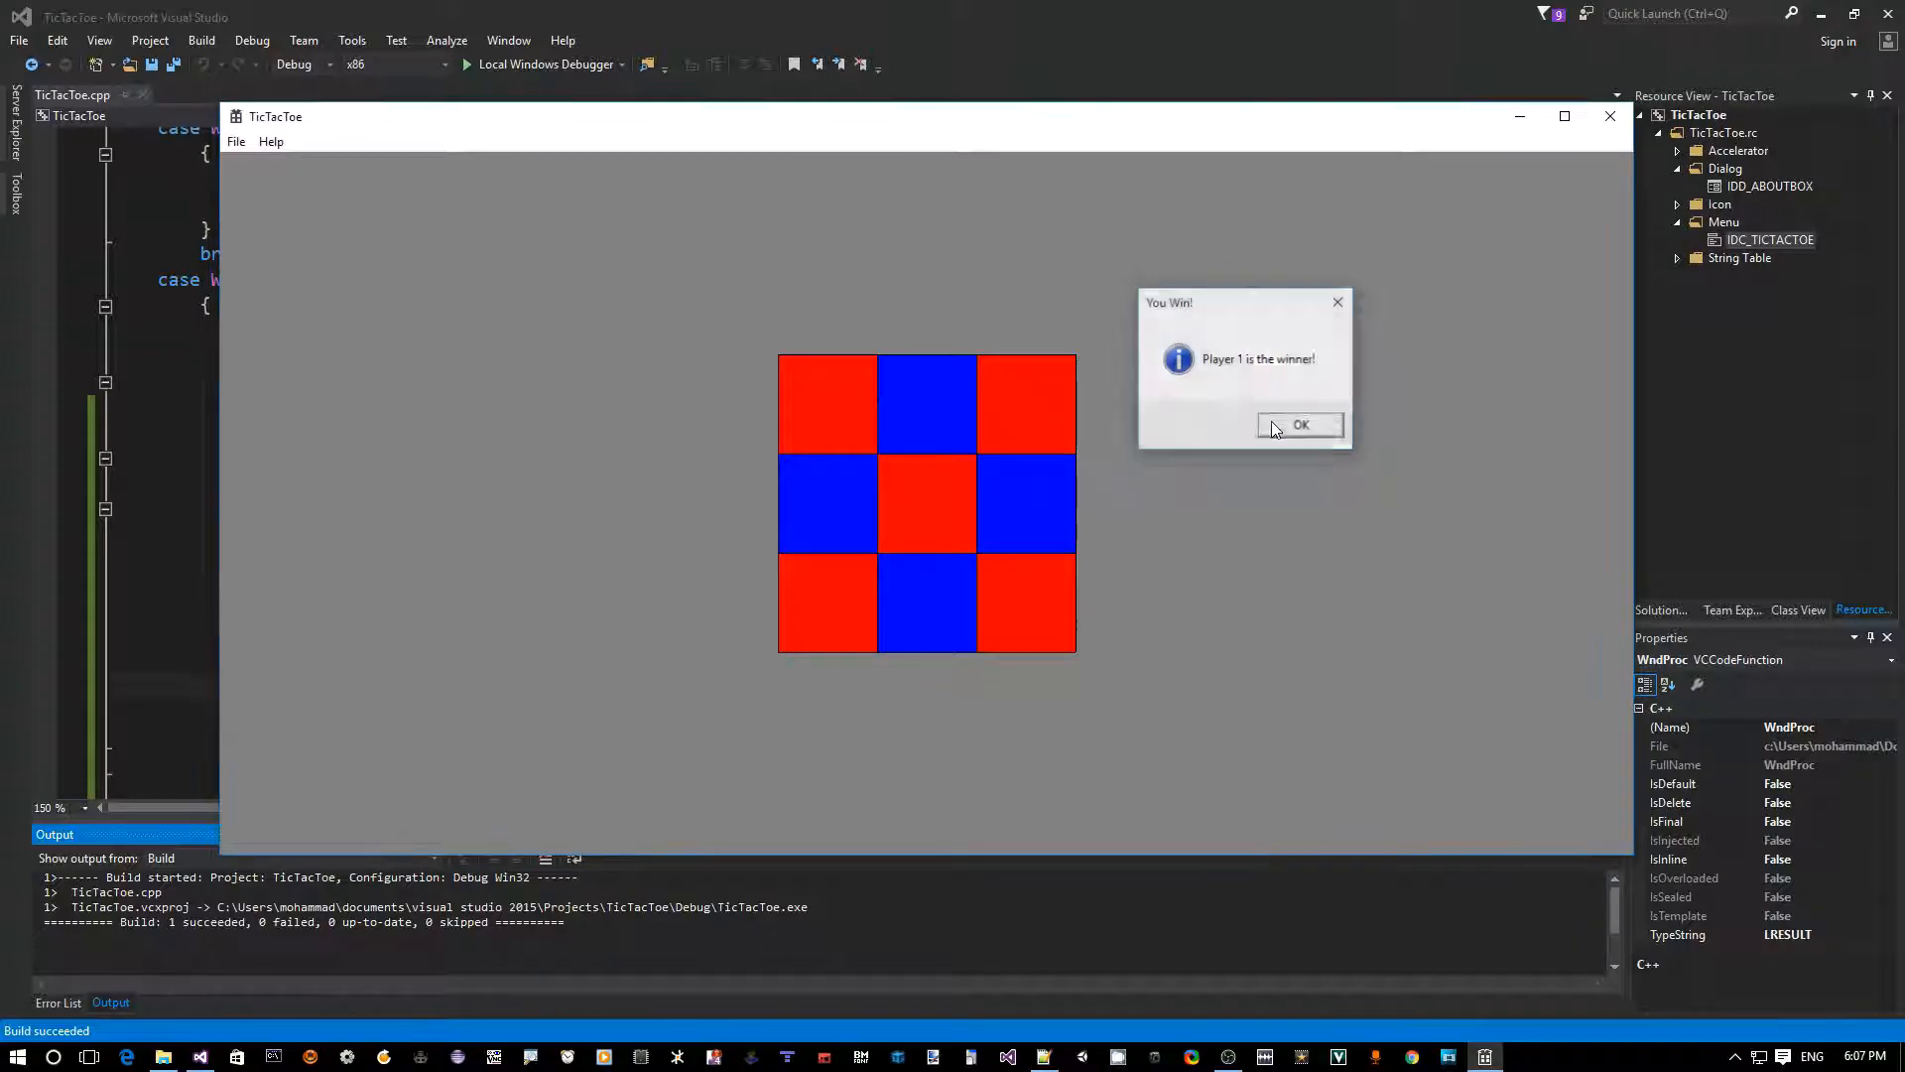
pyautogui.click(1295, 426)
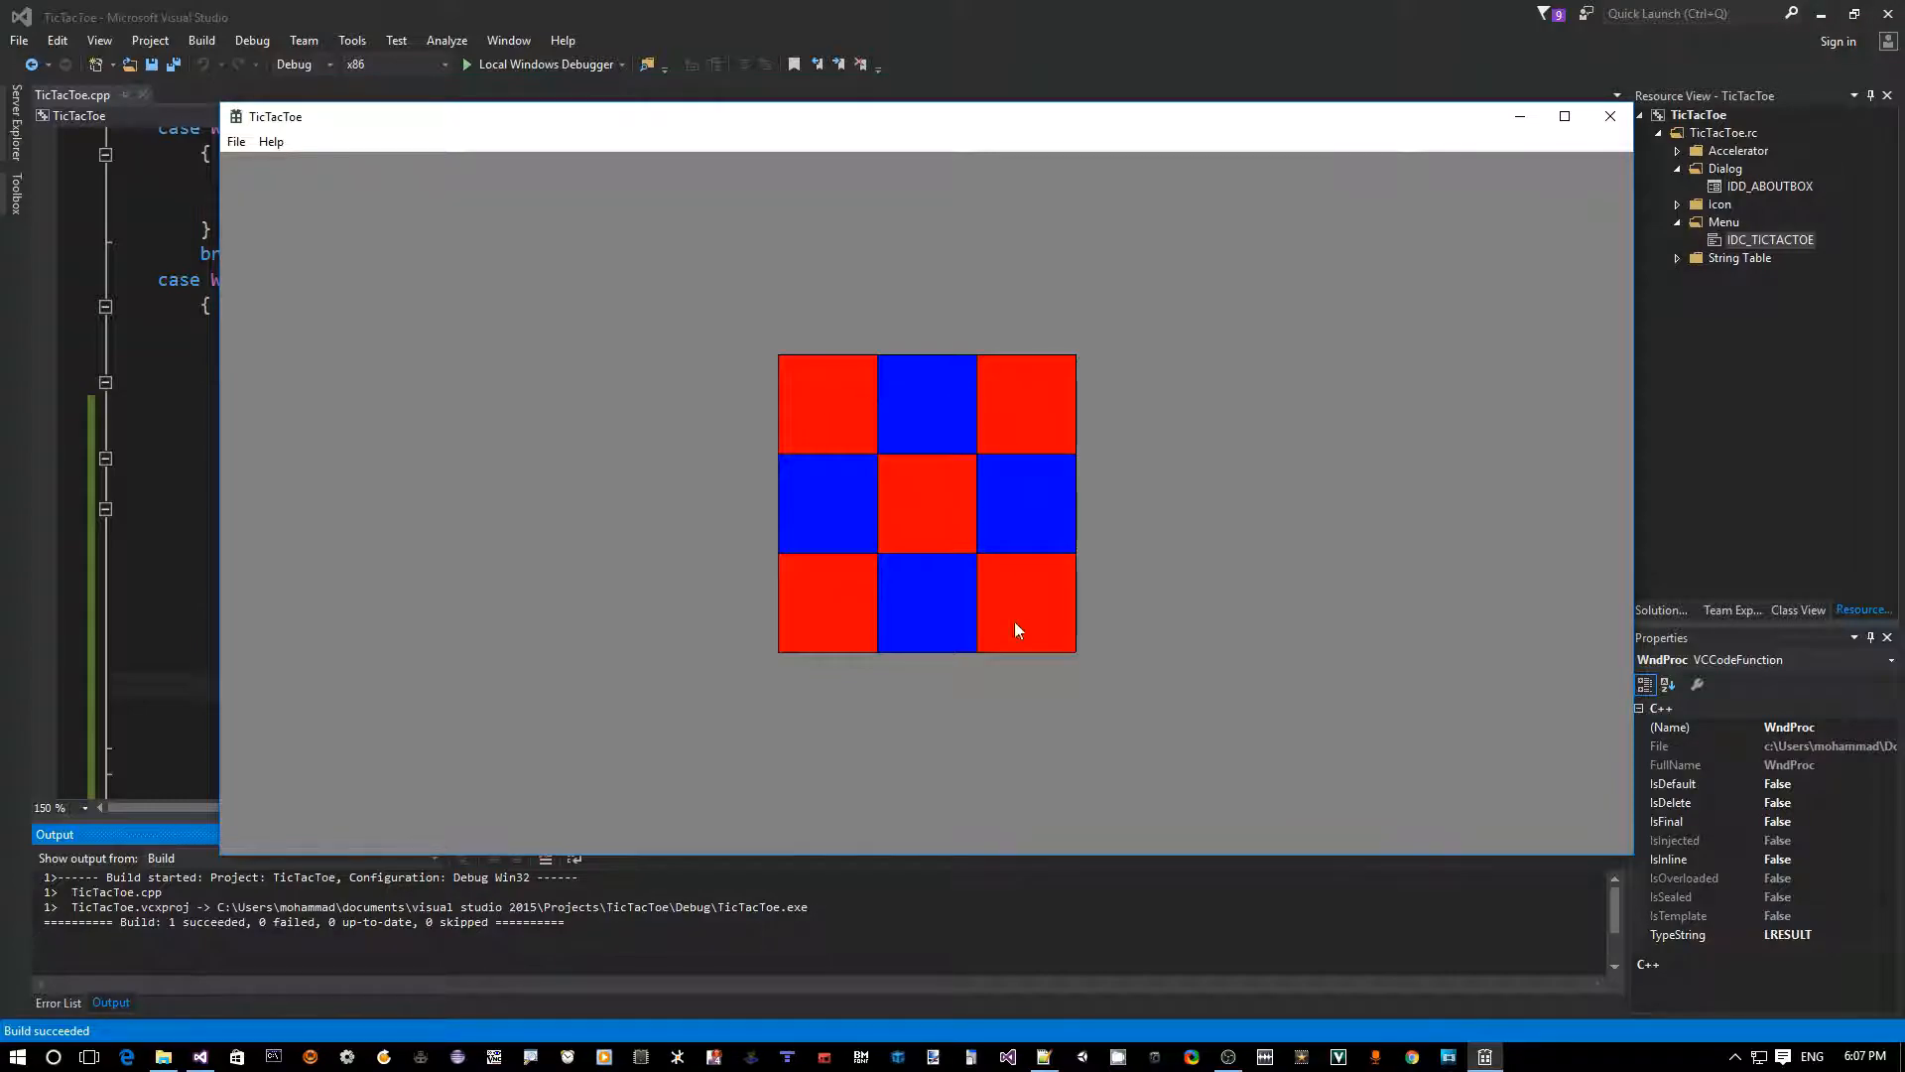
pyautogui.click(235, 142)
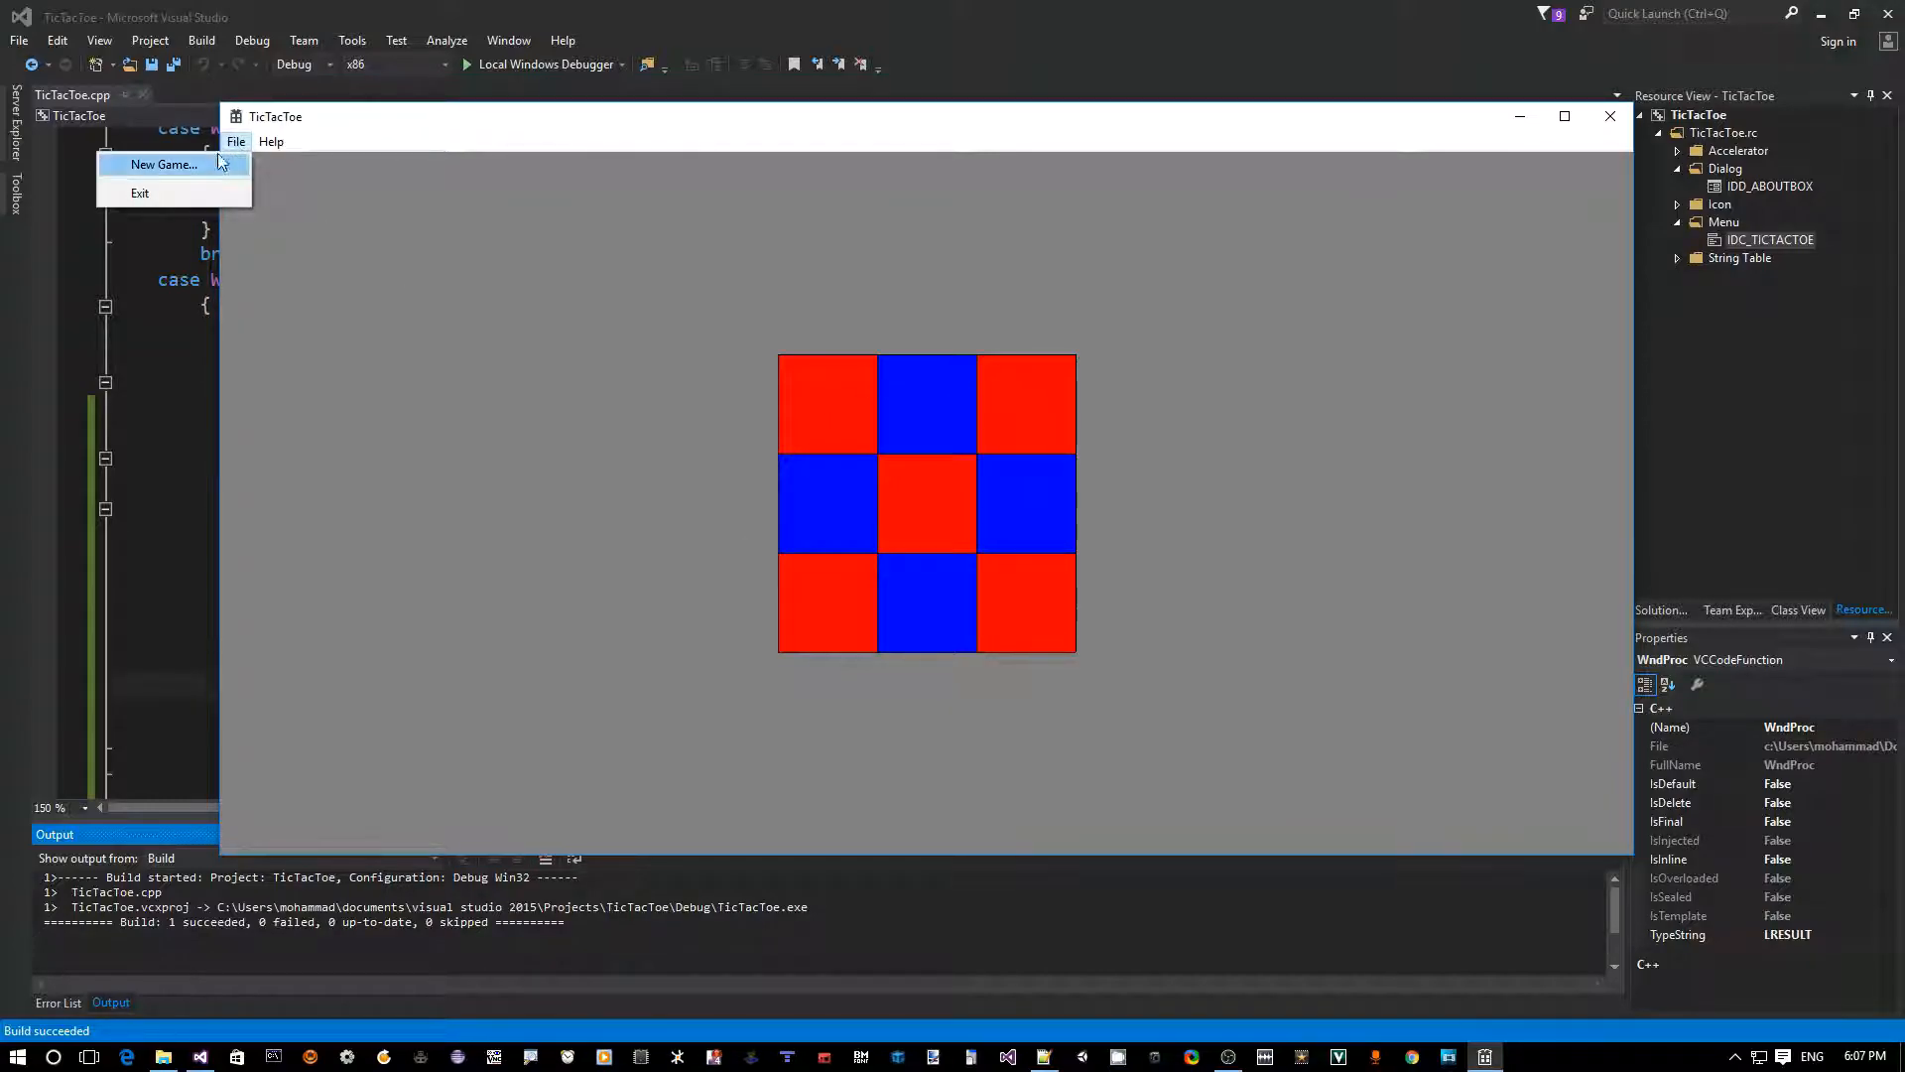
pyautogui.click(149, 164)
pyautogui.click(977, 606)
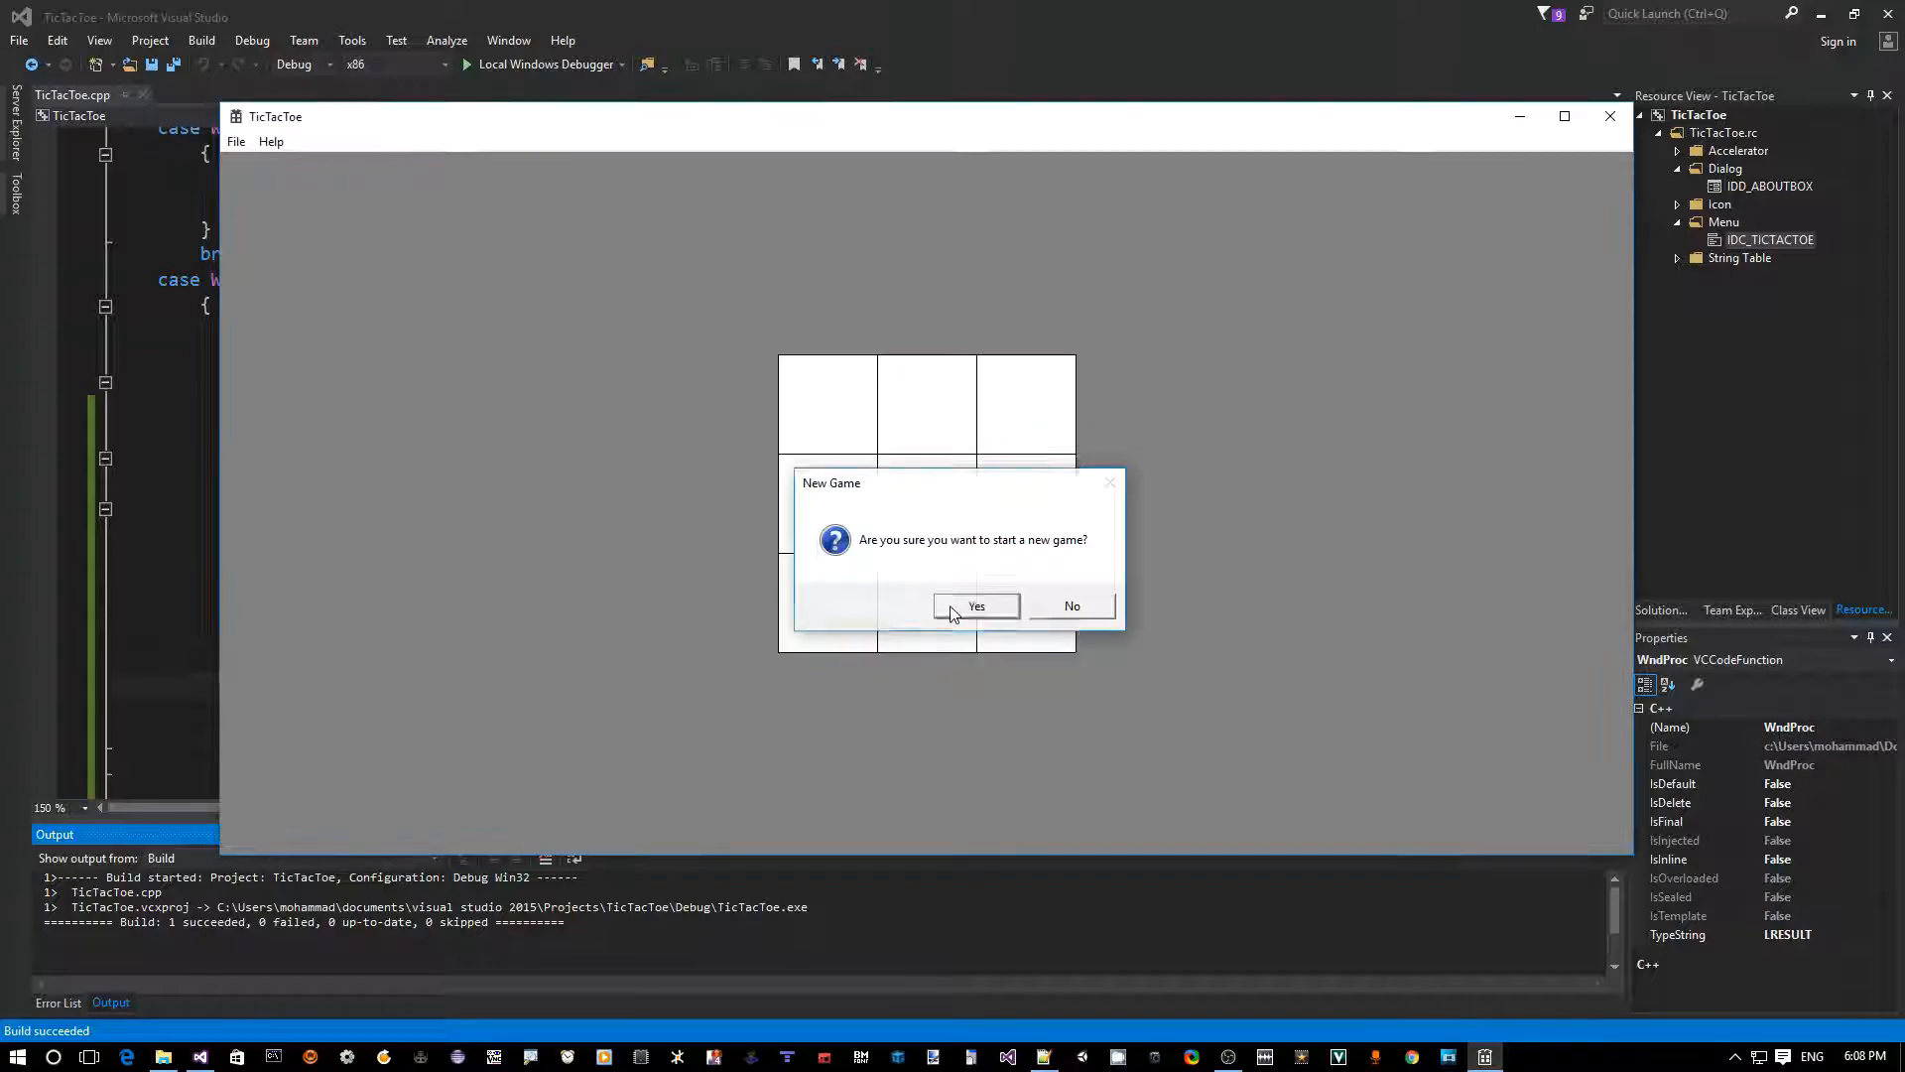
# - Play four moves in the new round, then close the game and return to the code
pyautogui.click(827, 402)
pyautogui.click(828, 504)
pyautogui.click(926, 503)
pyautogui.click(926, 403)
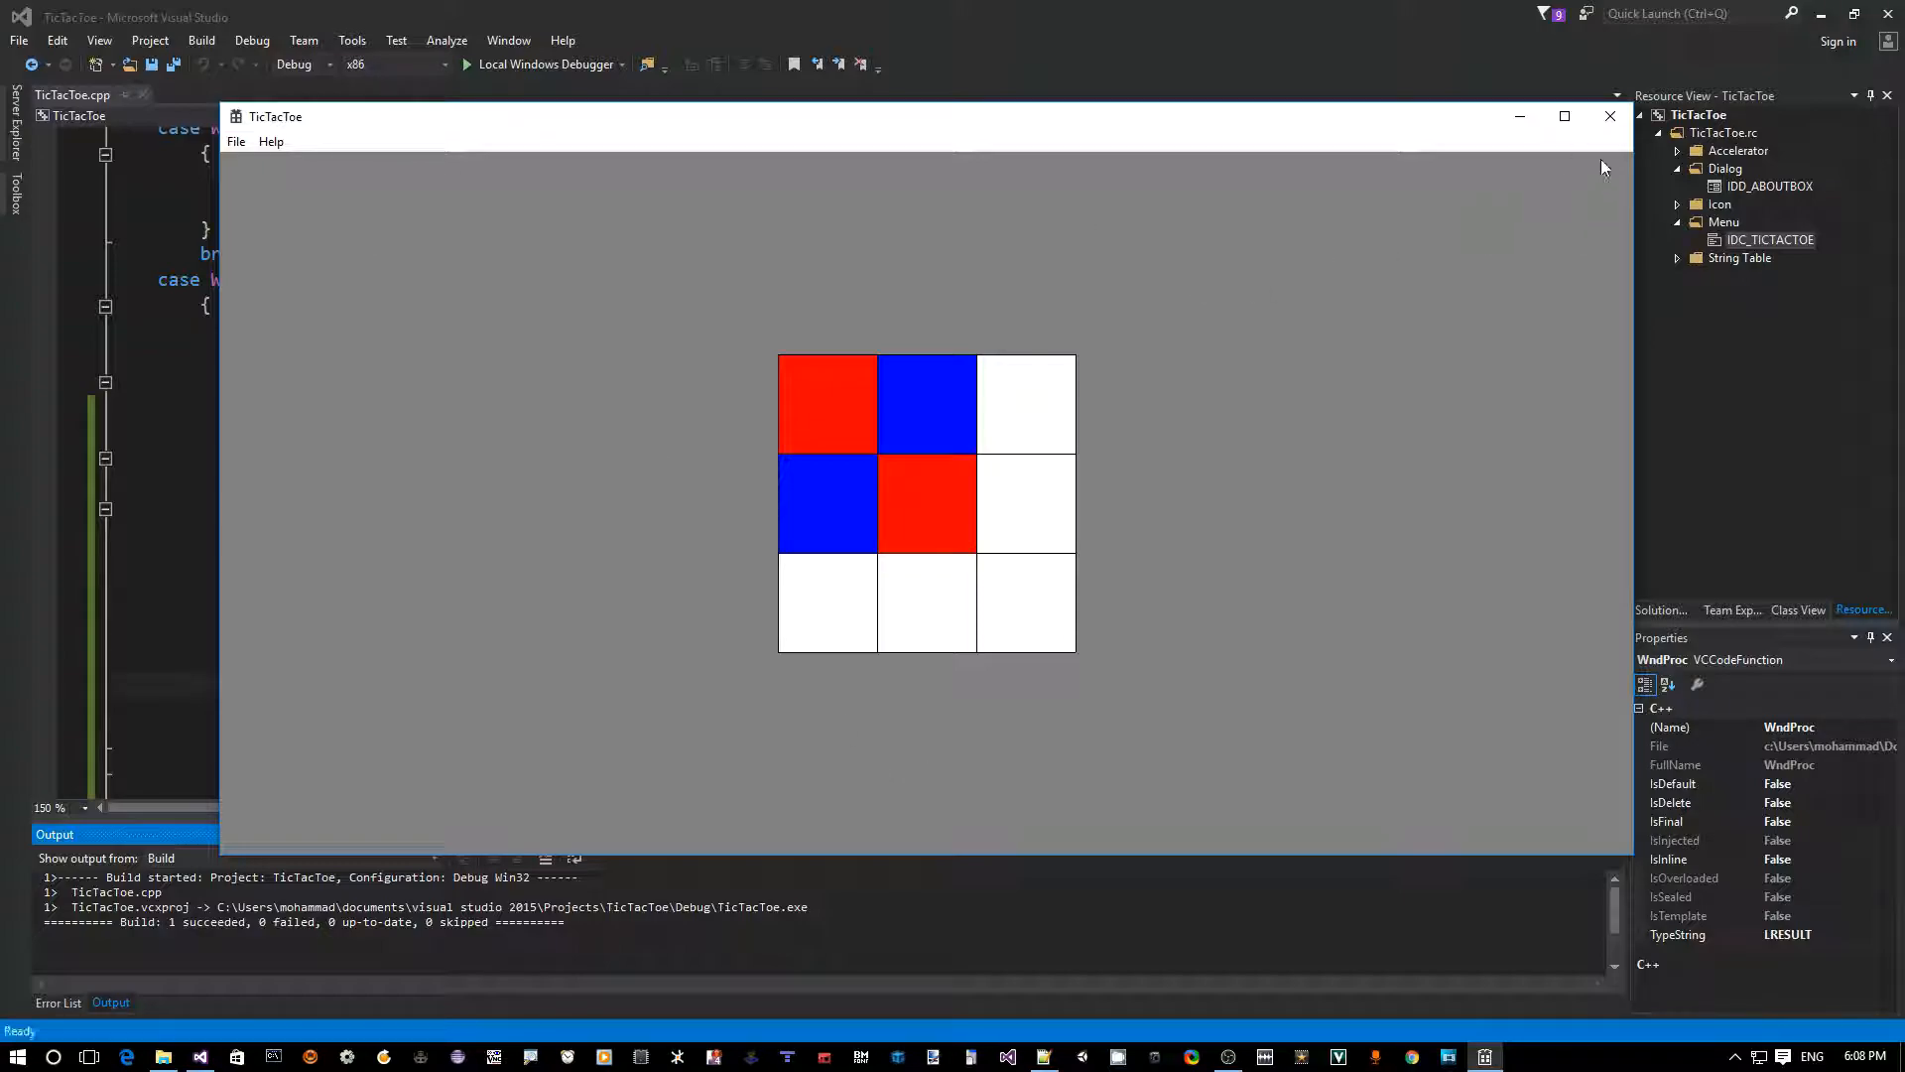
pyautogui.click(1618, 116)
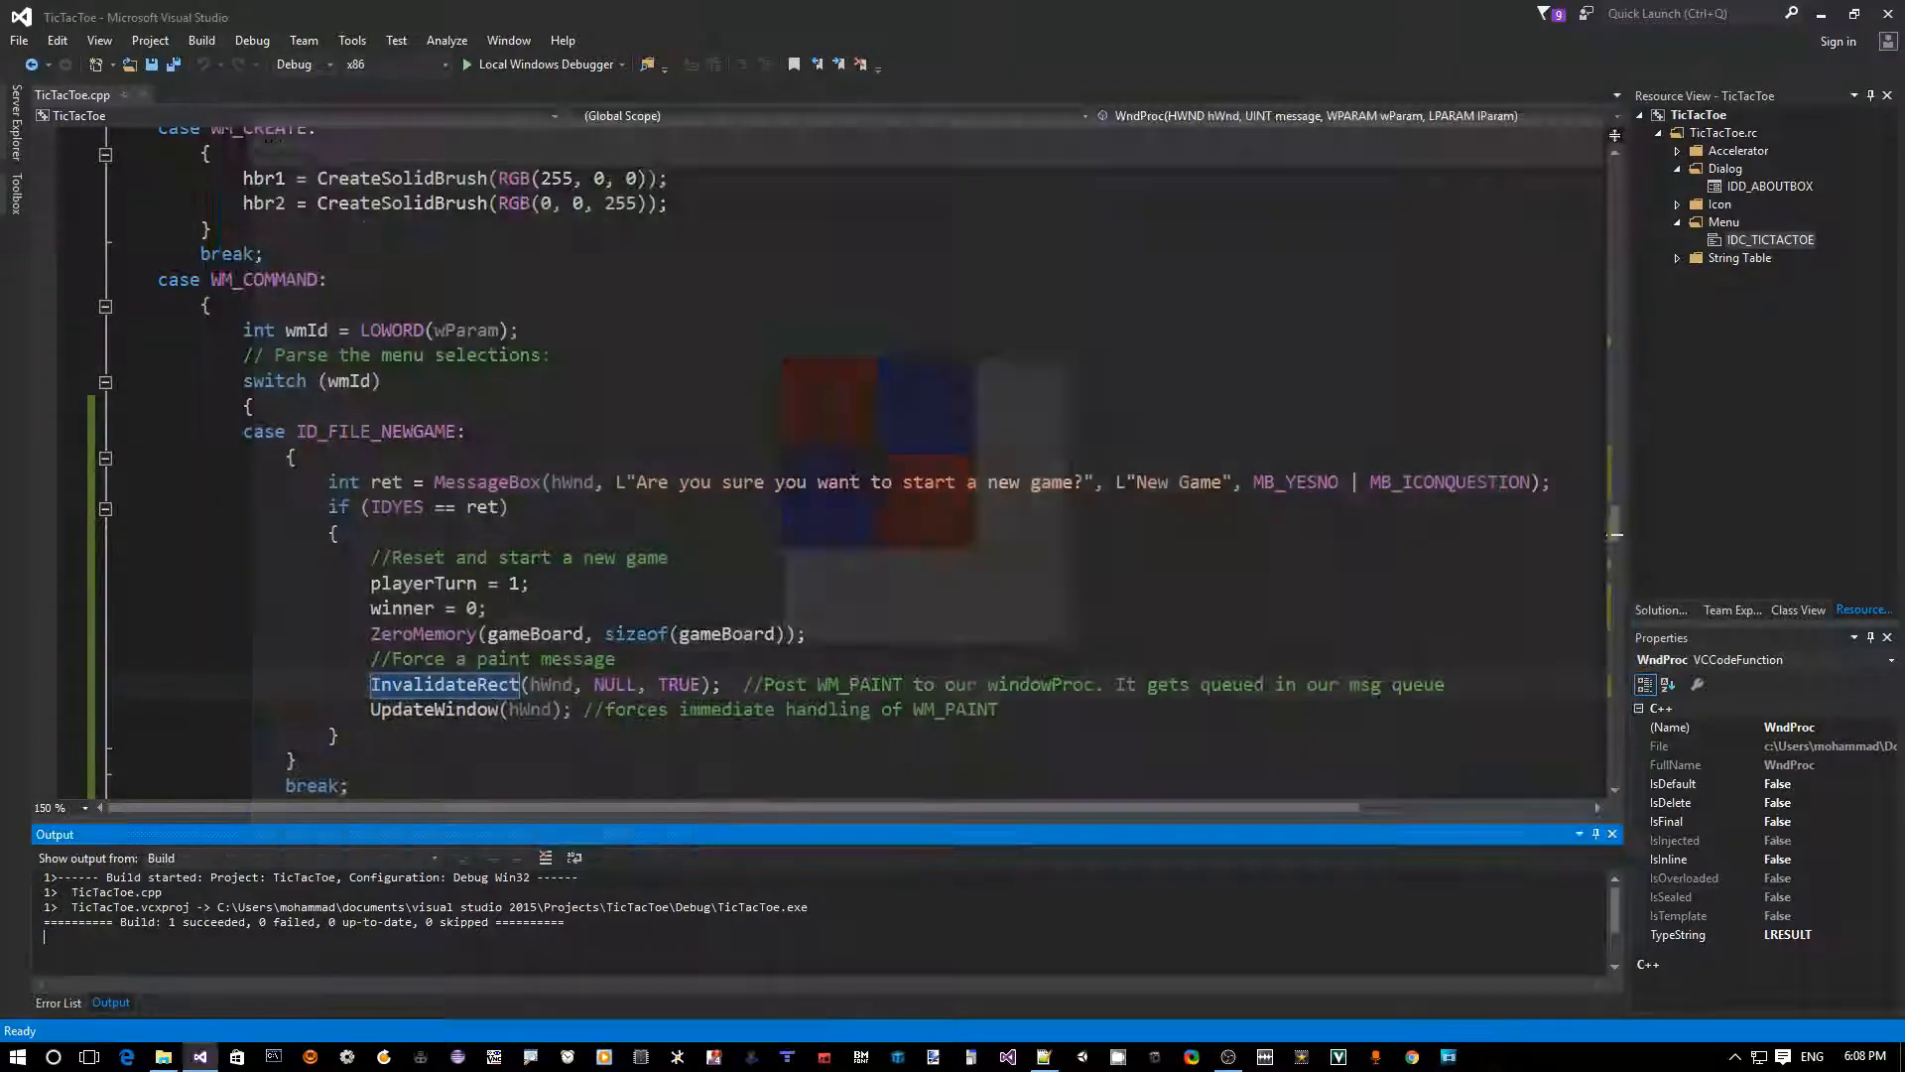